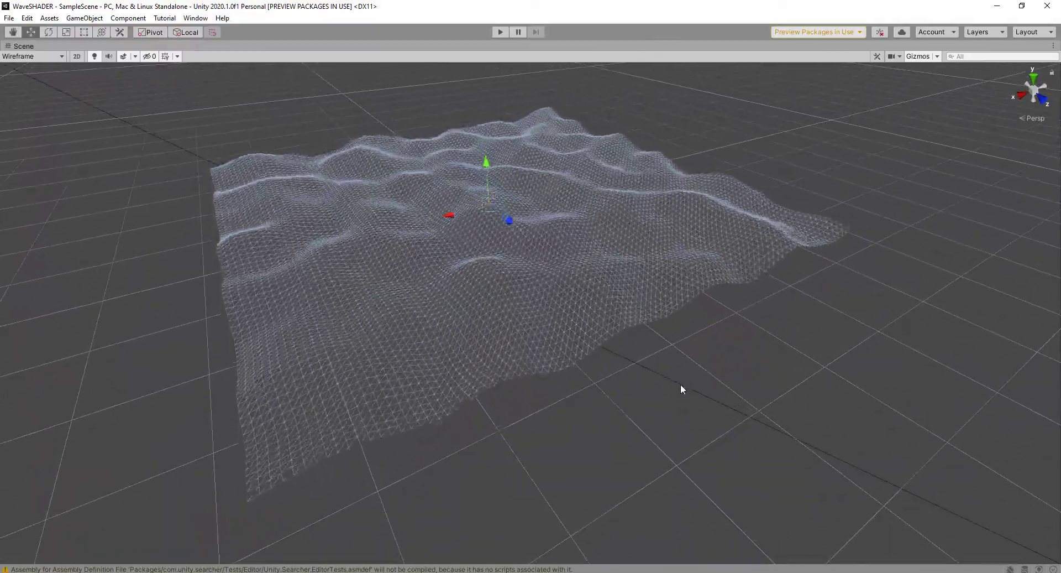
Restore the full editor layout from the maximized scene view and set the lake surface material's WaveHeight to 0.31
key(shift+space)
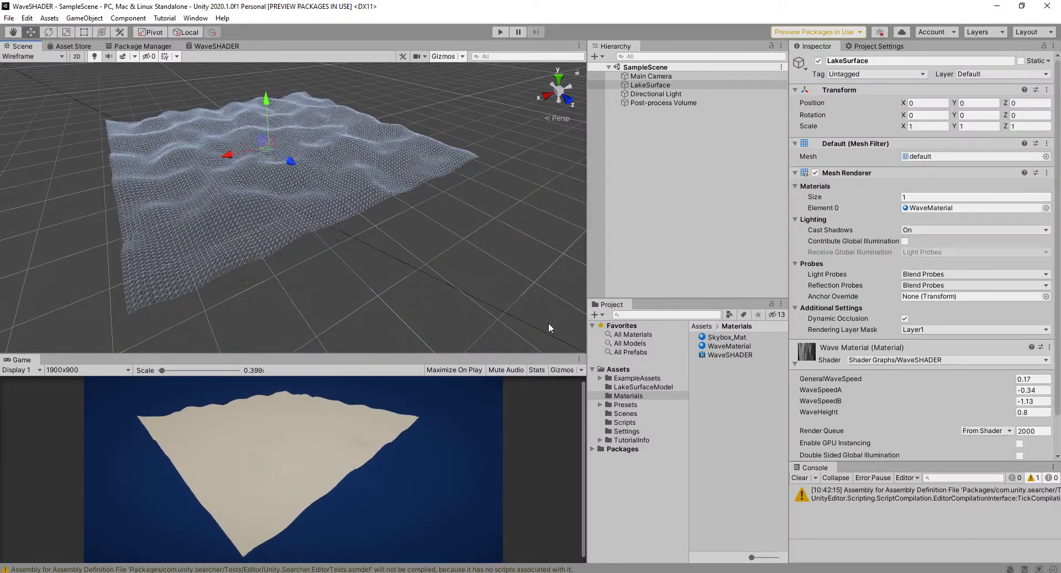
scroll(430, 277, up, 2)
middle_drag(430, 277, 436, 270)
scroll(923, 348, down, 2)
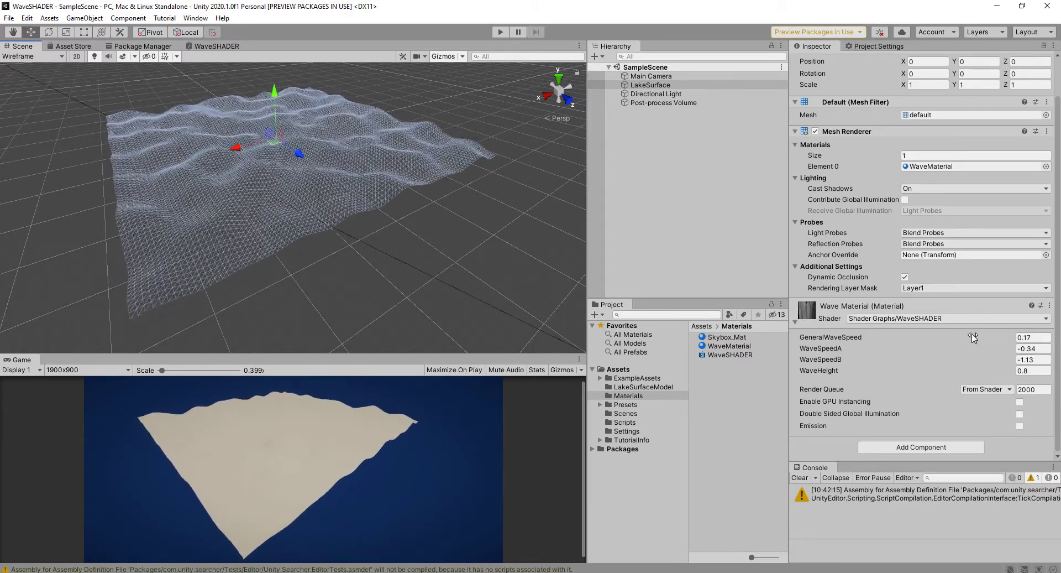
click(1016, 375)
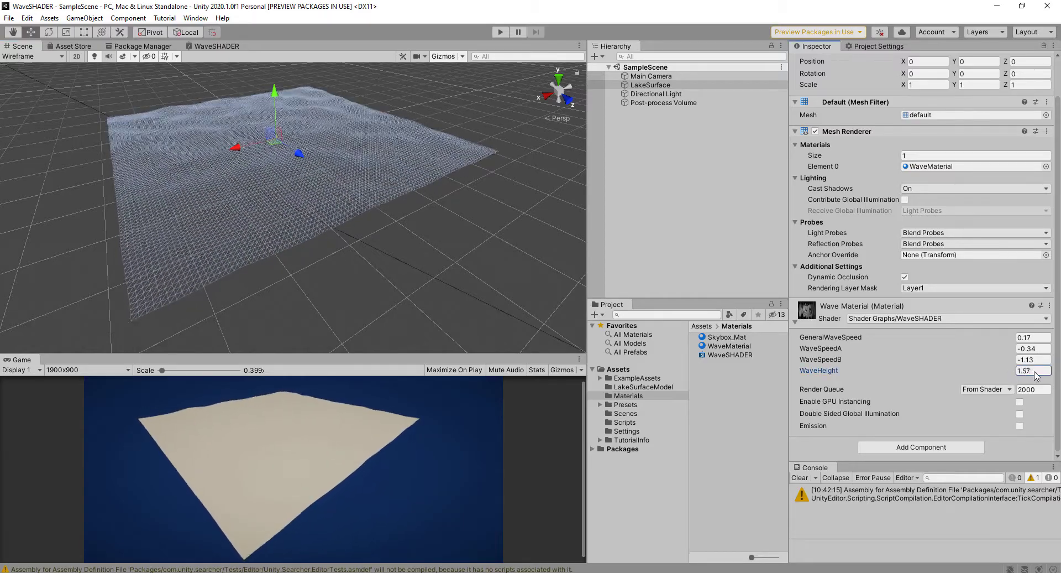
drag(1037, 376, 1012, 377)
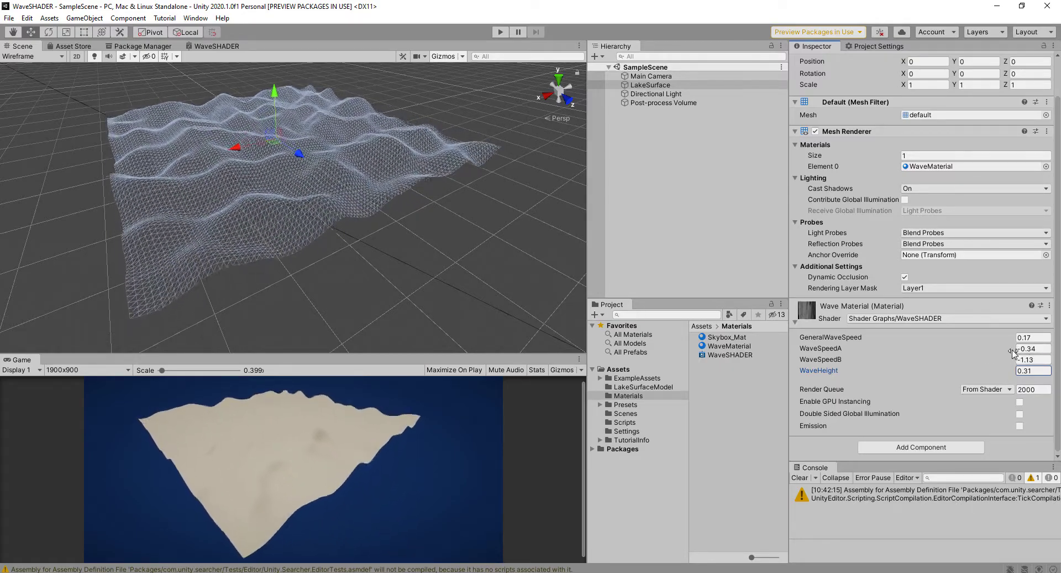
Set the wave material's WaveSpeedA to 0.23, WaveSpeedB to -1.05 and GeneralWaveSpeed to 0.29
drag(1013, 352, 1005, 353)
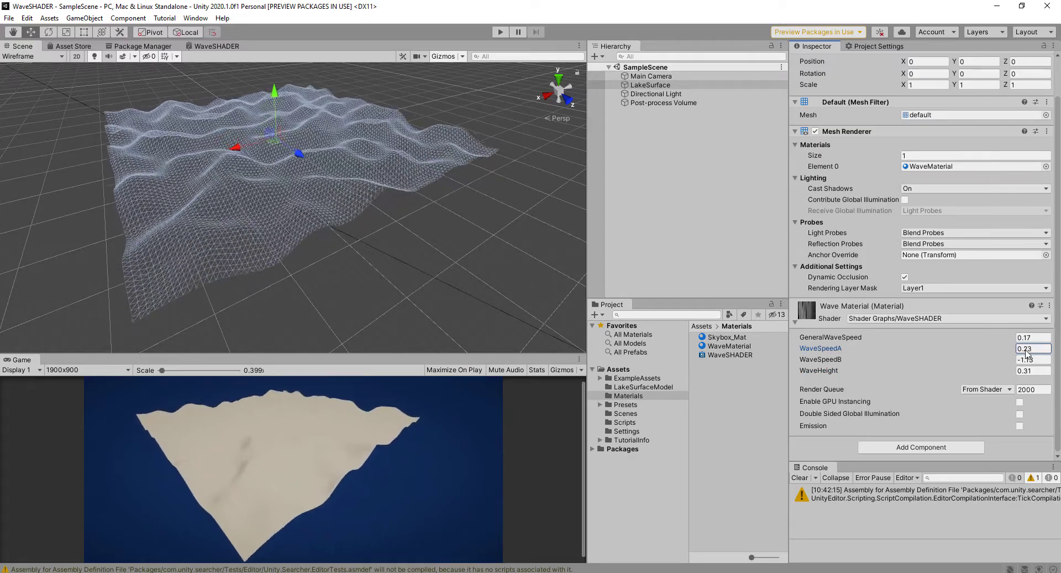
click(1013, 340)
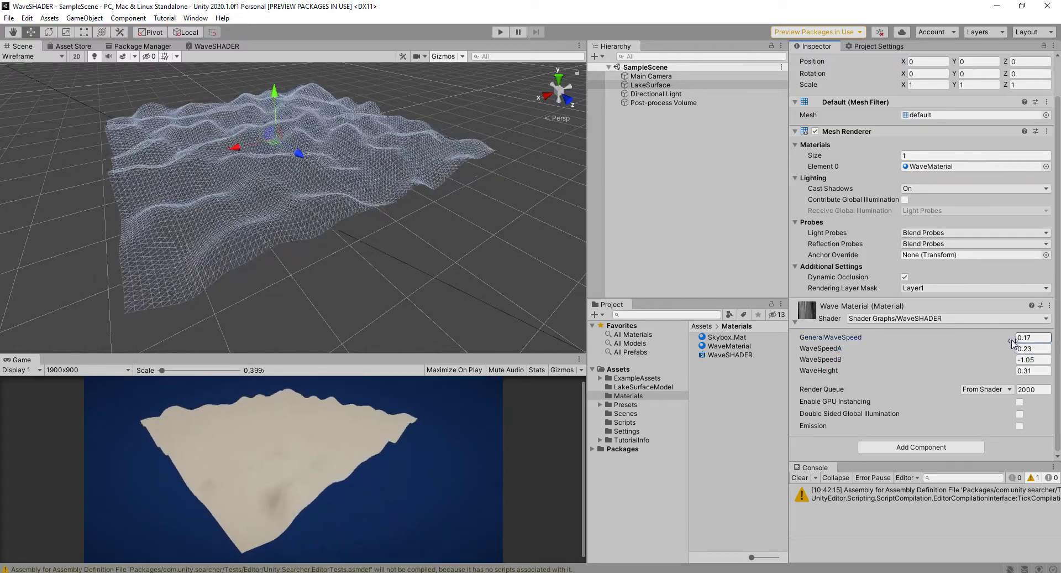
mouse_move(1013, 341)
mouse_down()
mouse_move(994, 347)
mouse_move(1011, 343)
mouse_up()
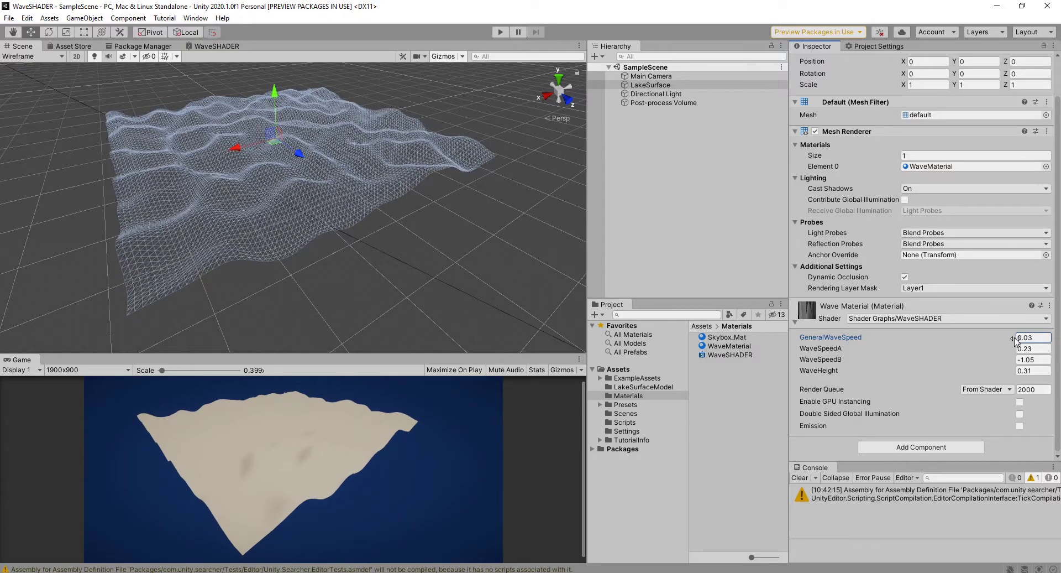
drag(1015, 339, 1019, 339)
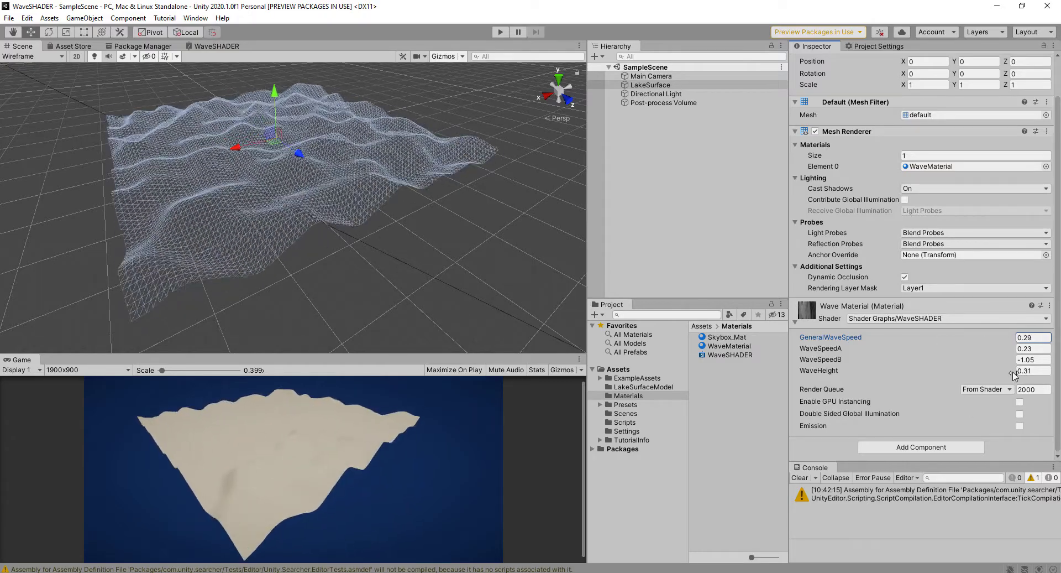
Set the wave material's WaveHeight to 0.25, then deselect and reselect the lake surface in the scene to inspect its waves
drag(1015, 376, 1010, 376)
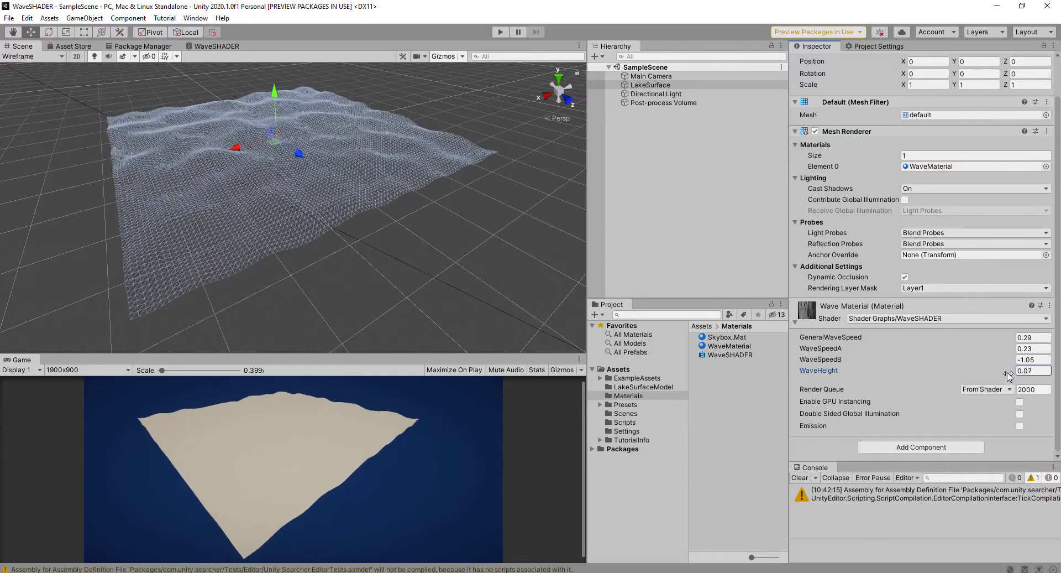
click(401, 284)
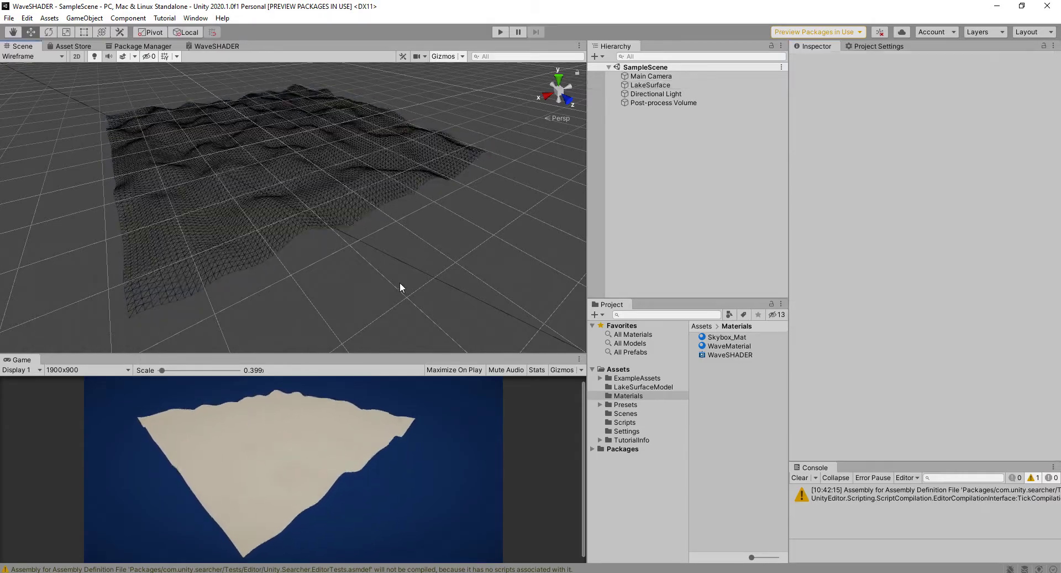
click(339, 182)
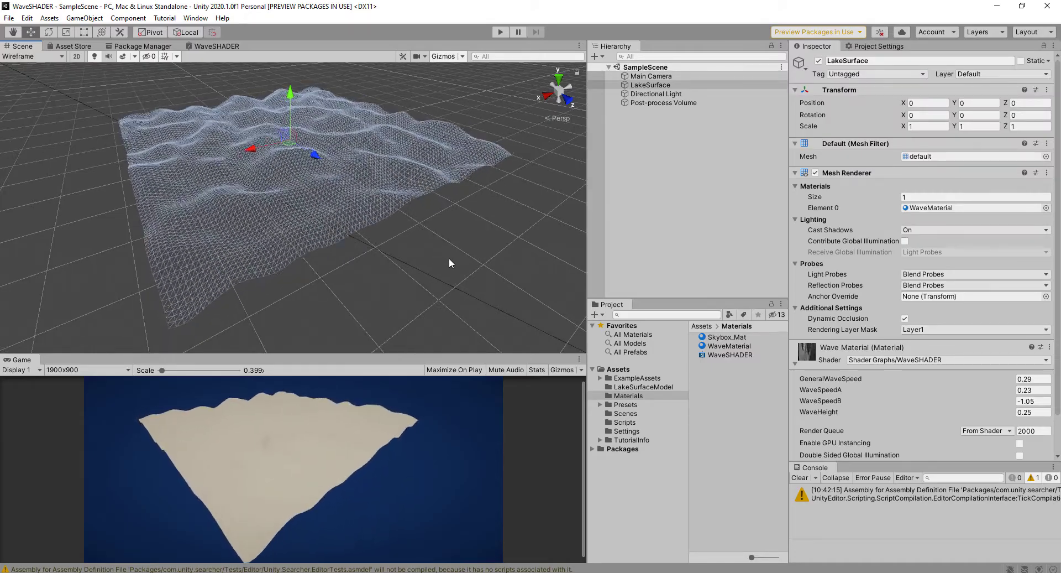
middle_drag(449, 258, 434, 265)
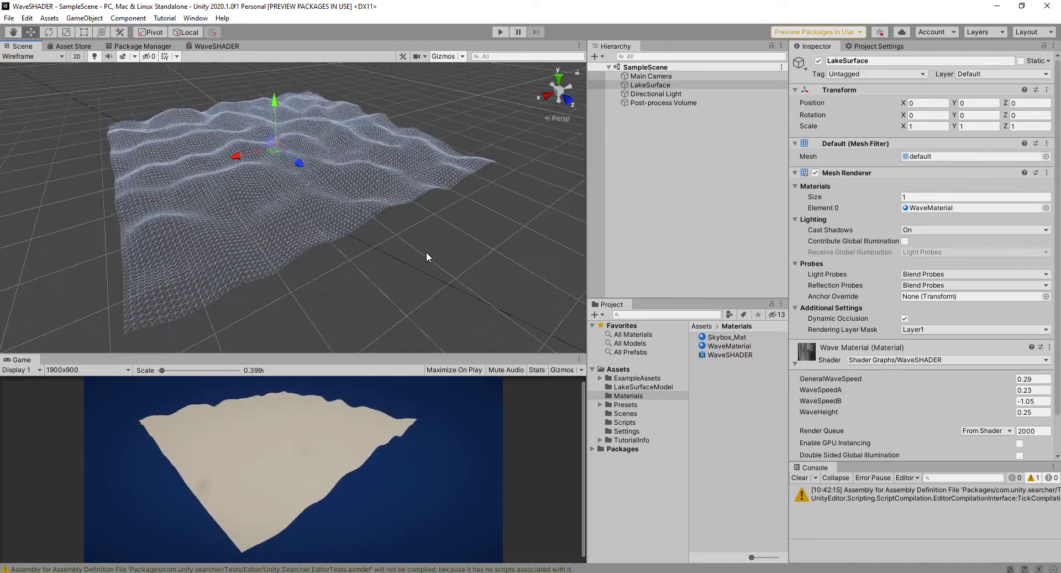
alt+drag(426, 251, 438, 230)
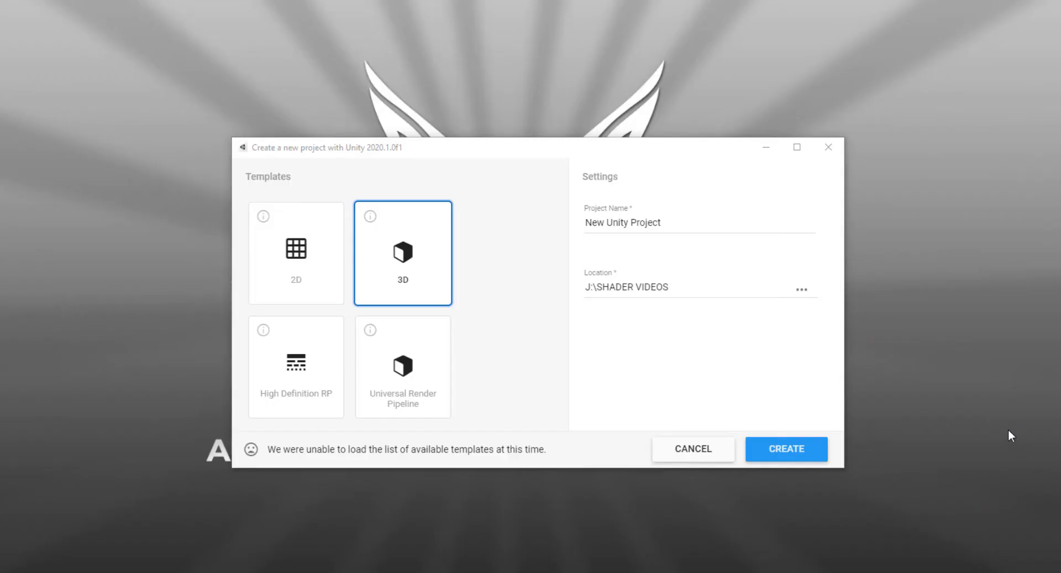
Create a new project named WaveSHADER from the Universal Render Pipeline template
click(419, 391)
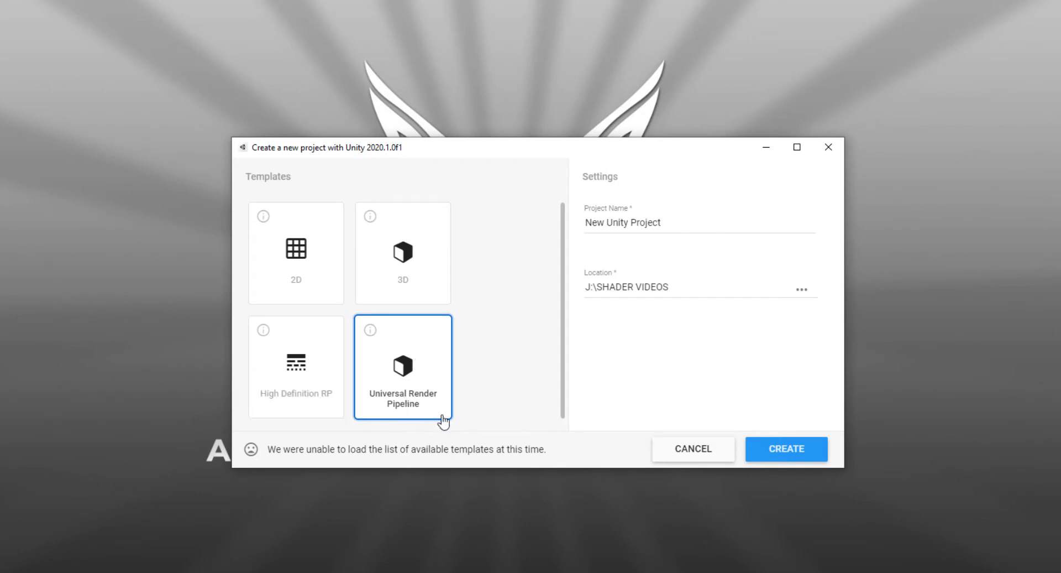
click(687, 222)
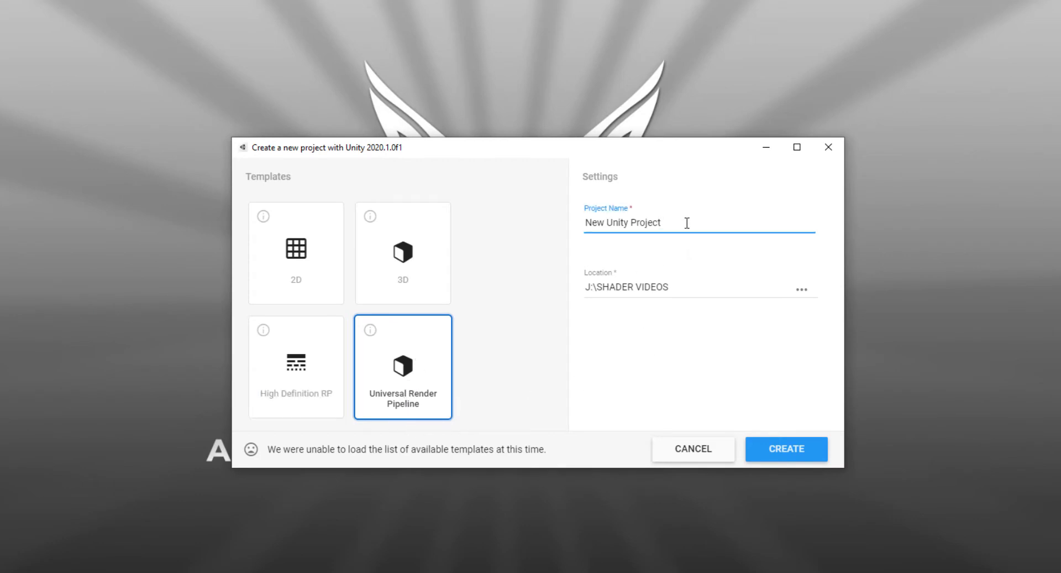
drag(687, 223, 569, 220)
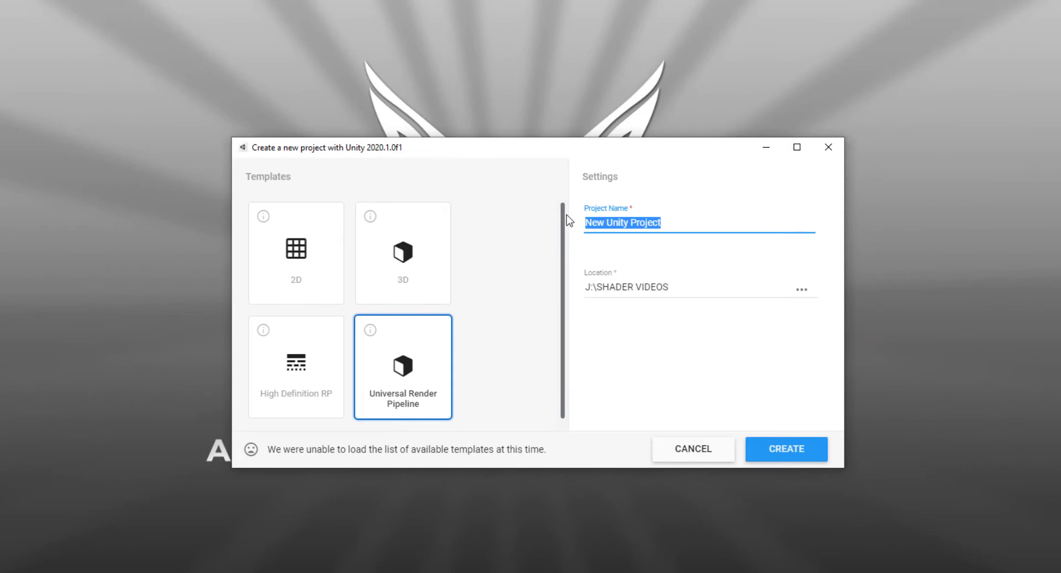
text(WaveSHADER)
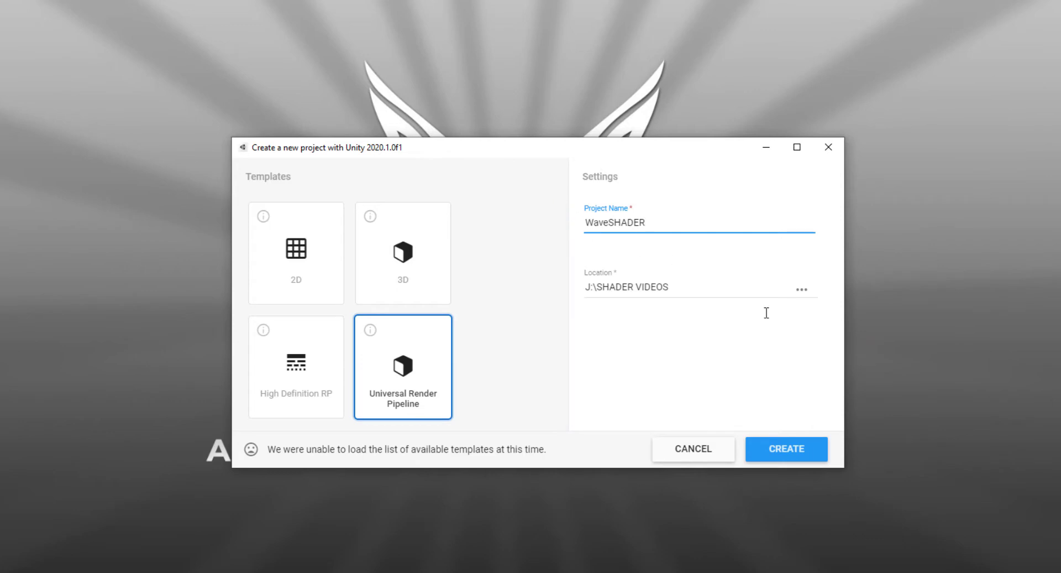
click(788, 455)
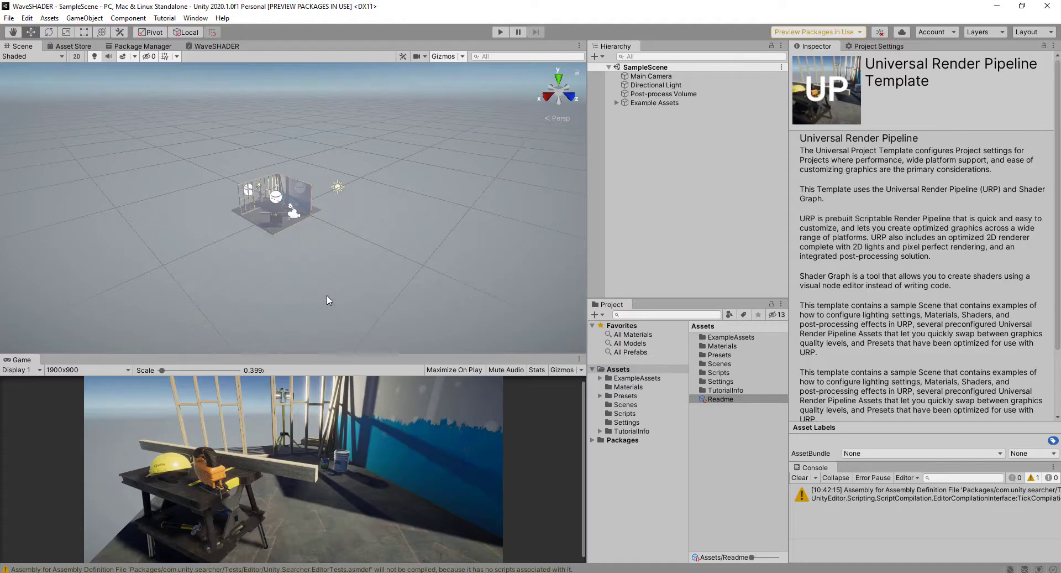
Delete the Example Assets object from SampleScene
middle_drag(323, 268, 358, 252)
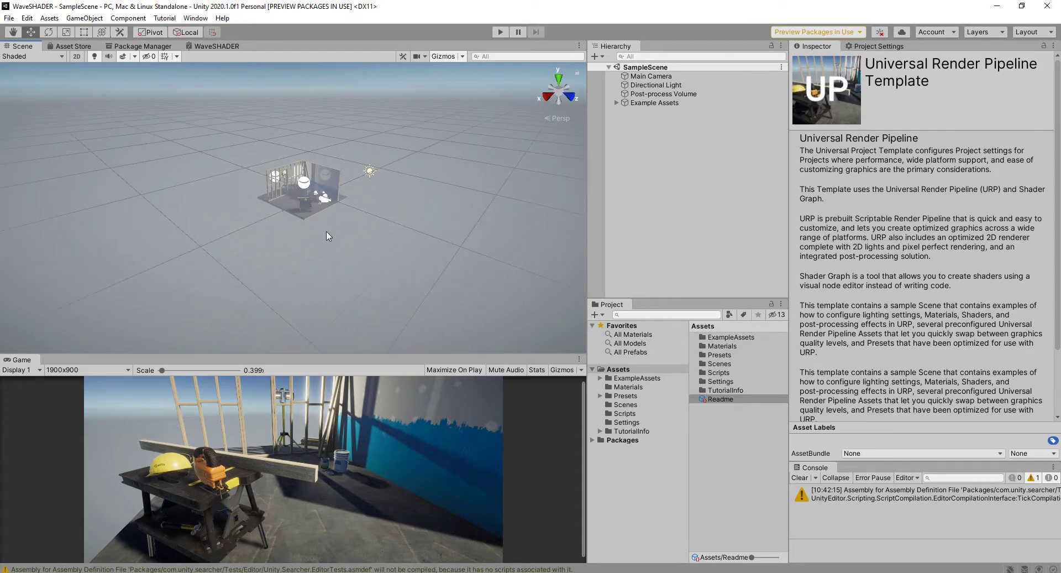
scroll(326, 231, up, 5)
scroll(333, 225, up, 5)
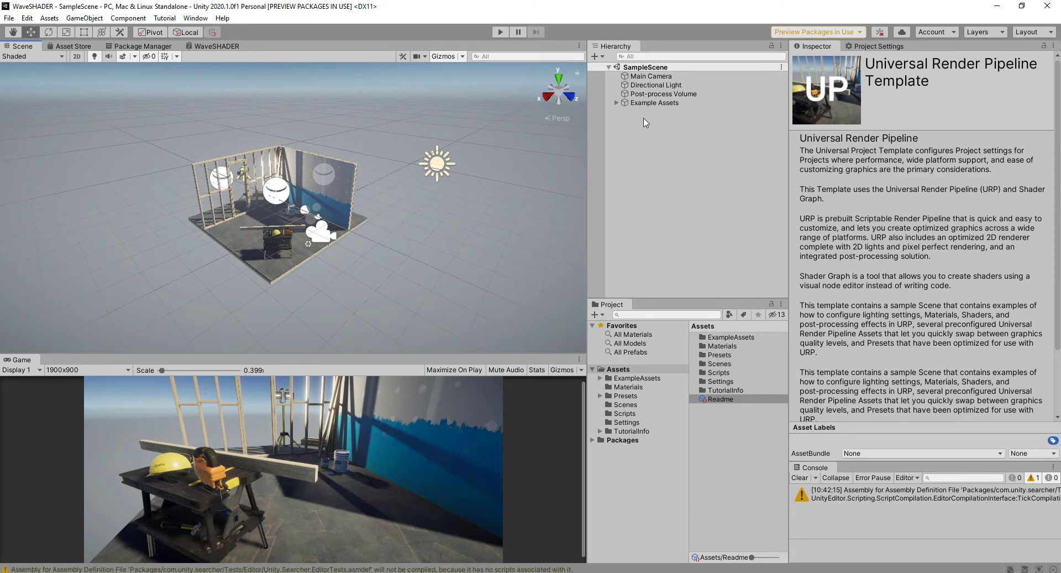
click(655, 104)
key(Delete)
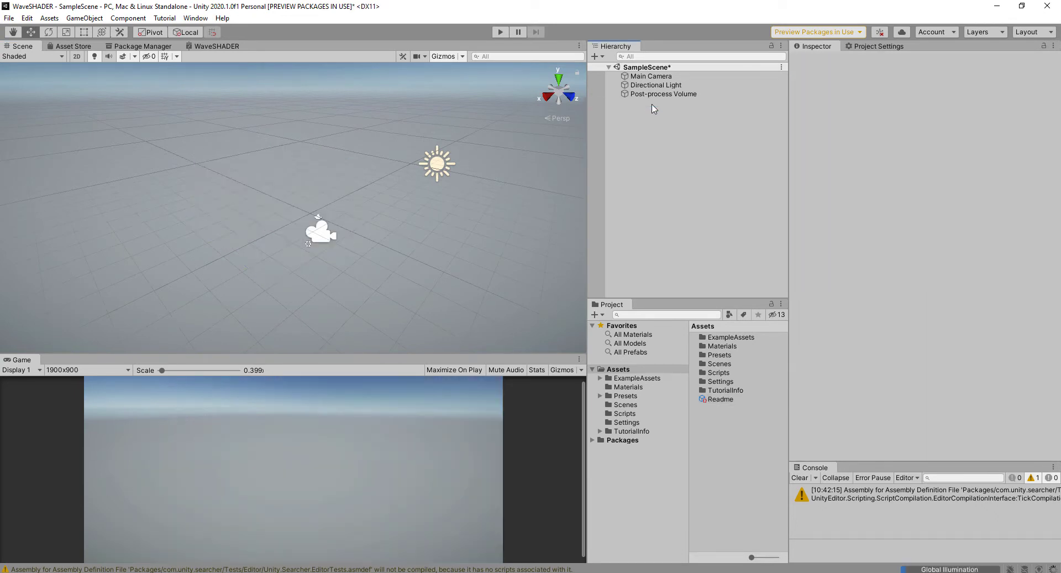
Turn off fog in the scene's environment lighting settings and close the Lighting window
click(199, 19)
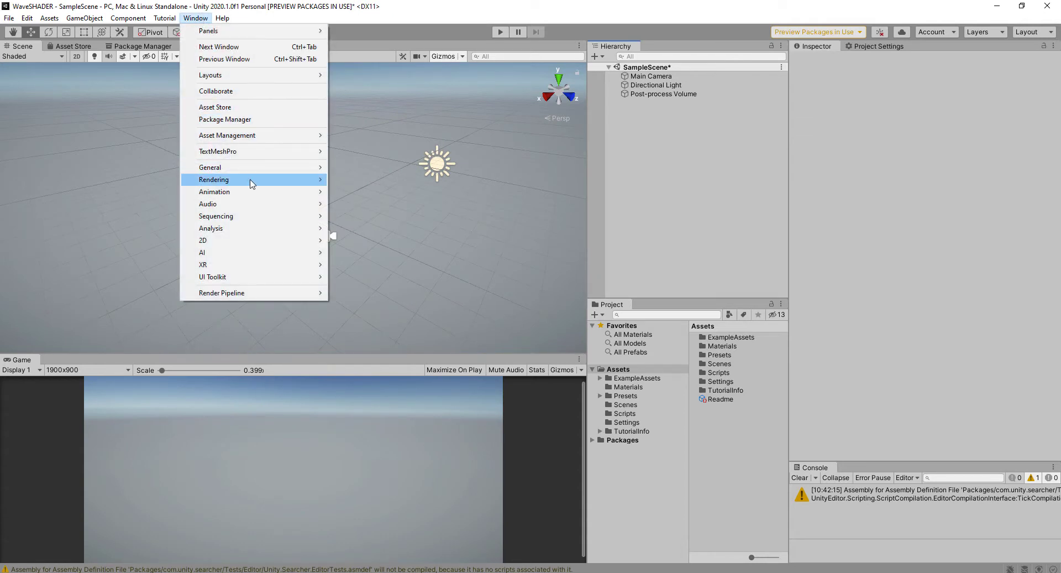
mouse_move(282, 181)
click(354, 179)
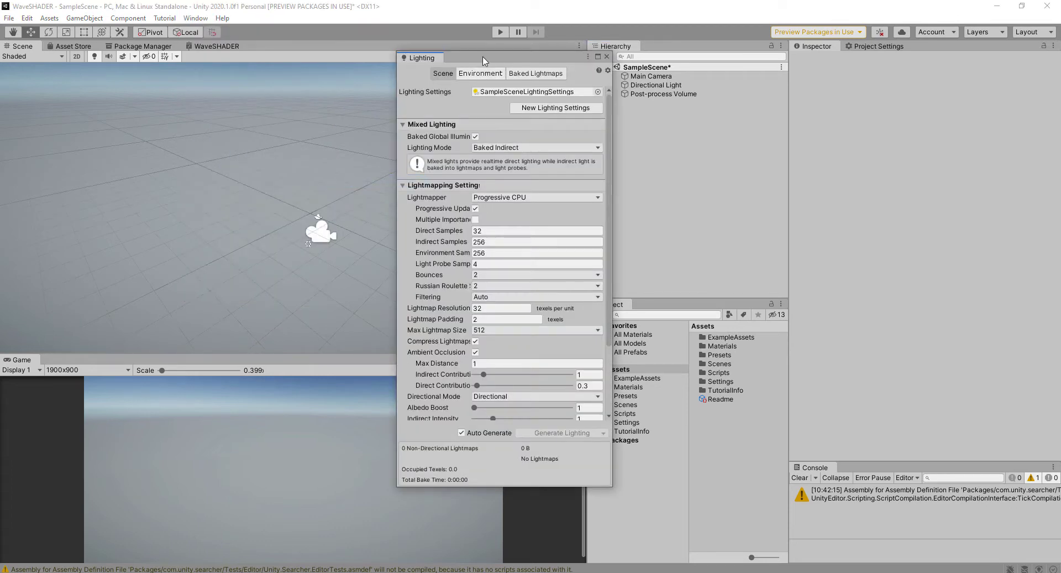
click(480, 73)
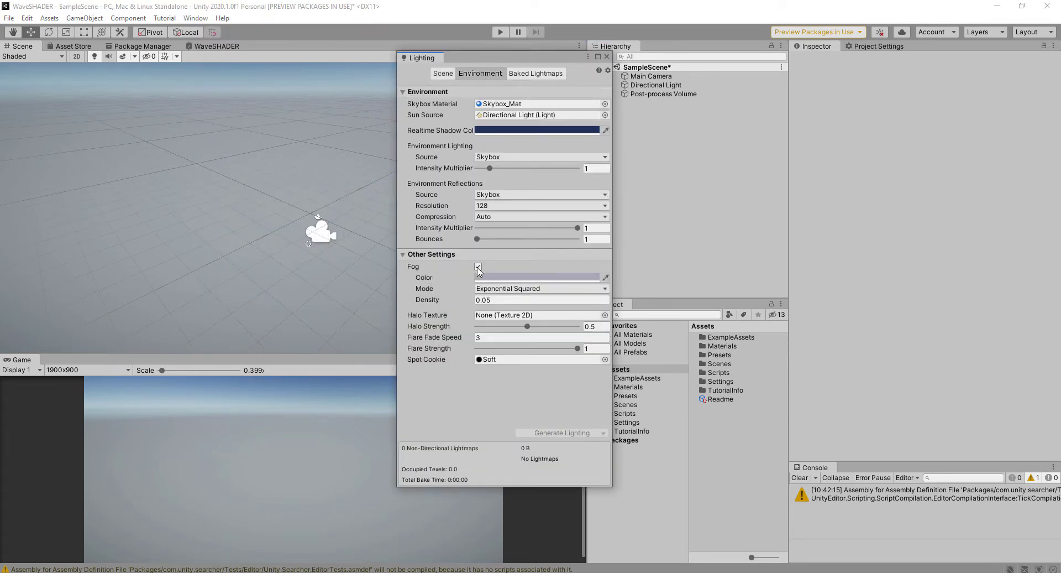
click(479, 267)
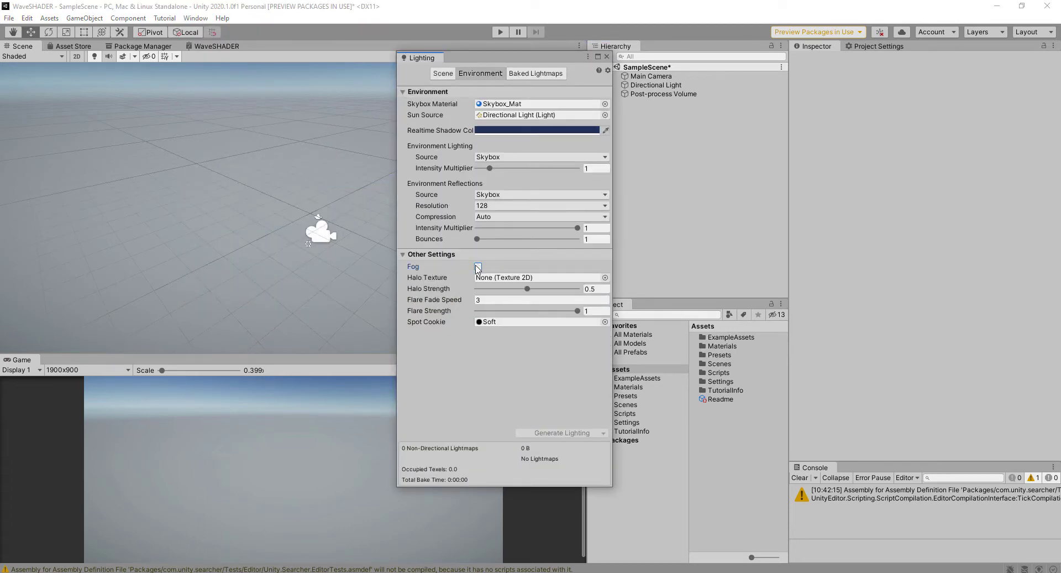
click(606, 55)
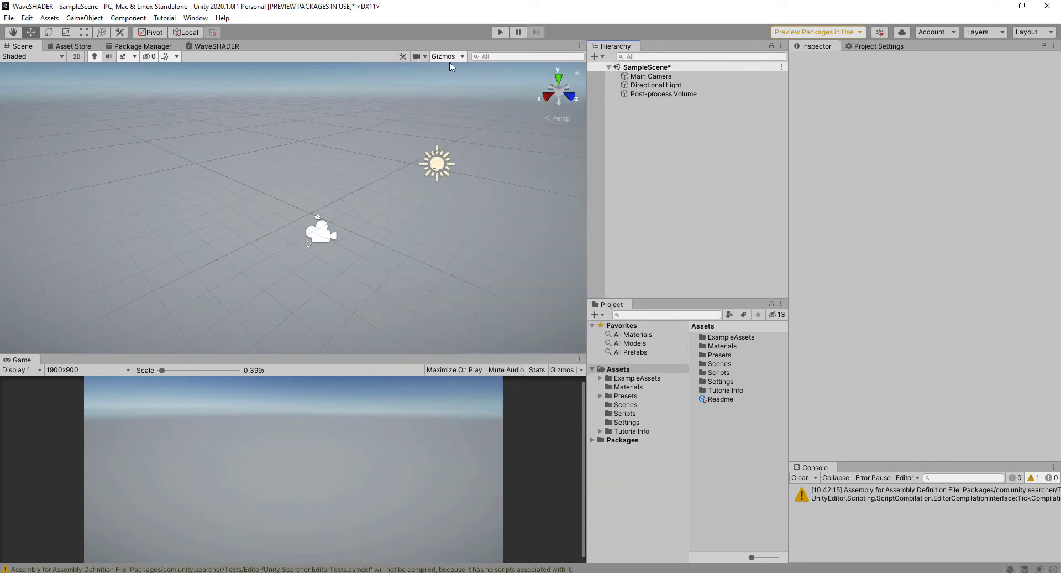
Shrink the 3D gizmo icons so the camera and light markers are tiny in the scene view
click(464, 58)
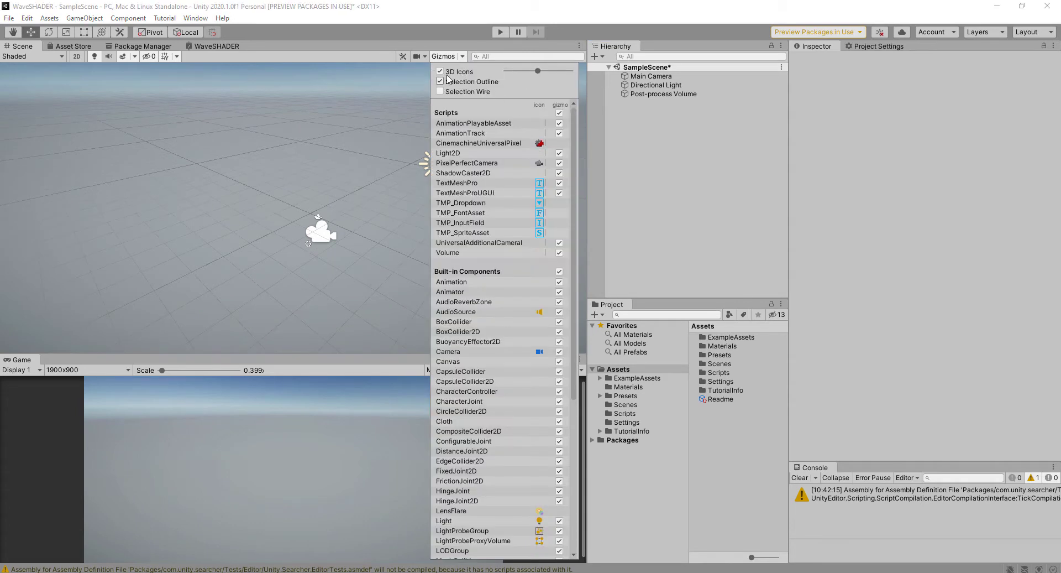
drag(539, 71, 520, 72)
click(363, 172)
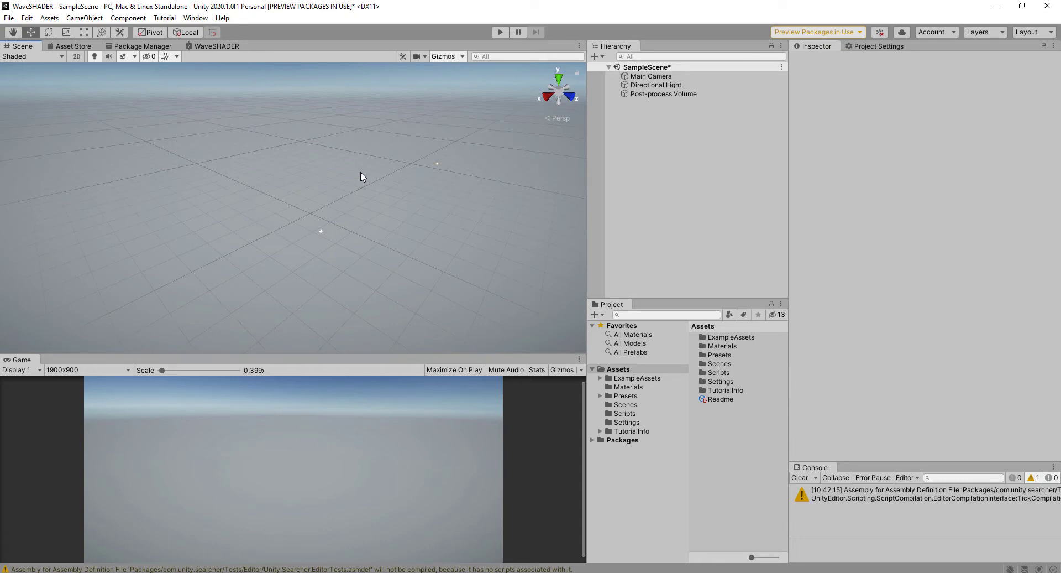
Create a folder named LakeSurfaceModel inside Assets
click(620, 370)
right_click(620, 372)
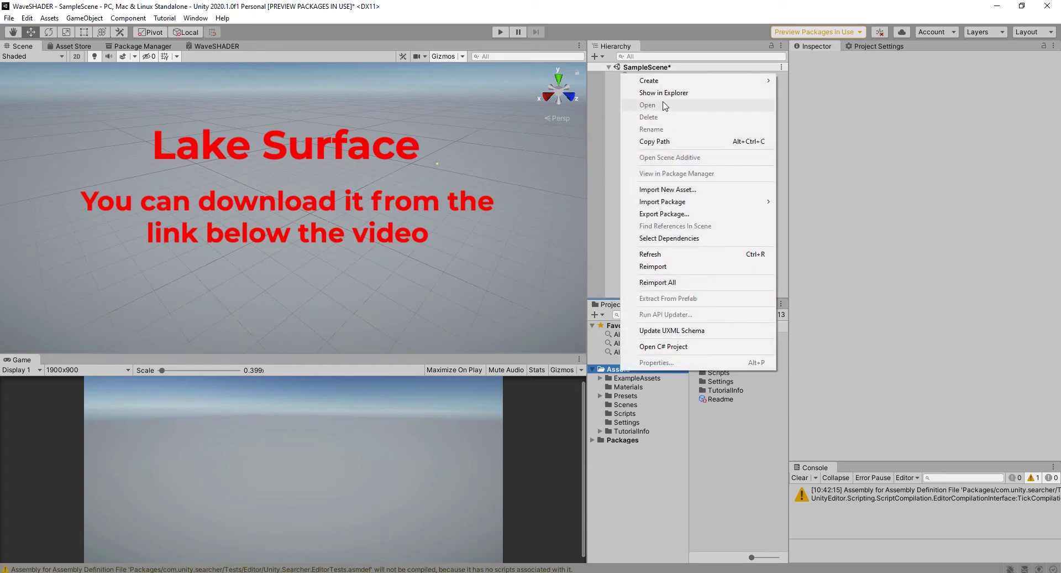
mouse_move(680, 83)
click(802, 82)
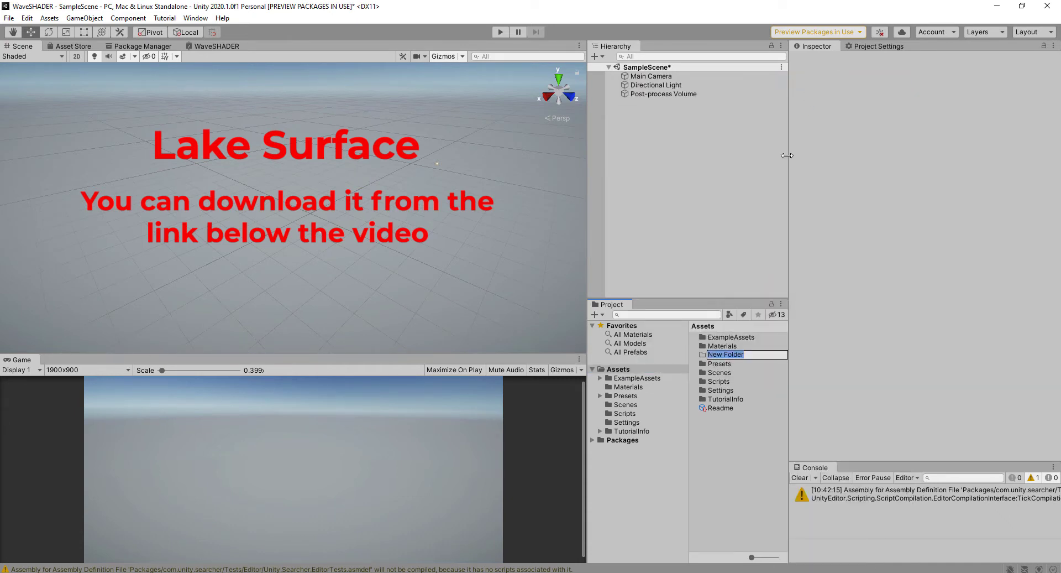
text(IA)
key(Return)
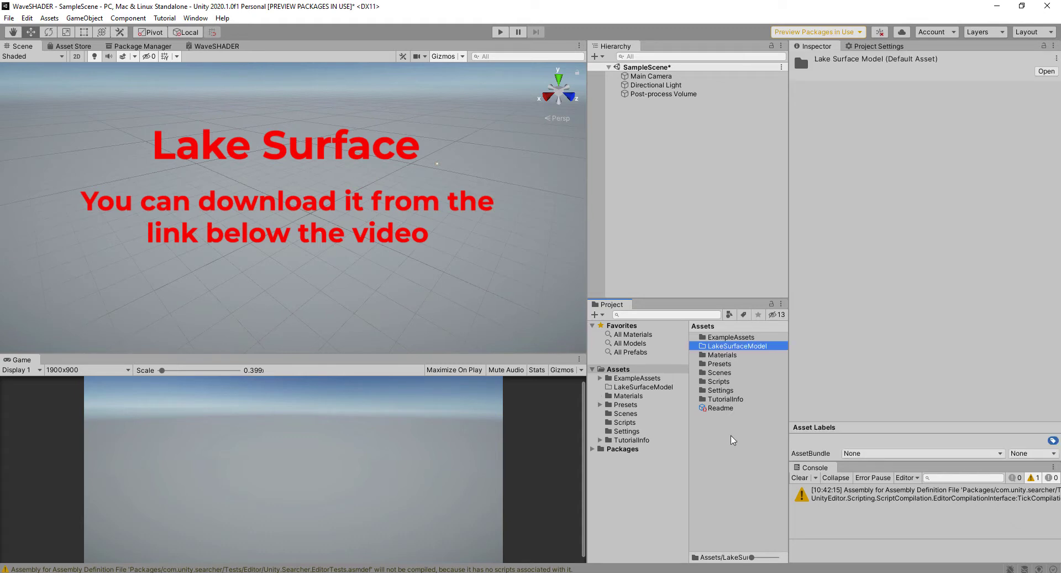
Import the LakeSurface model from the LAKE_SURFACE folder into LakeSurfaceModel and rotate its preview
double_click(725, 350)
right_click(724, 397)
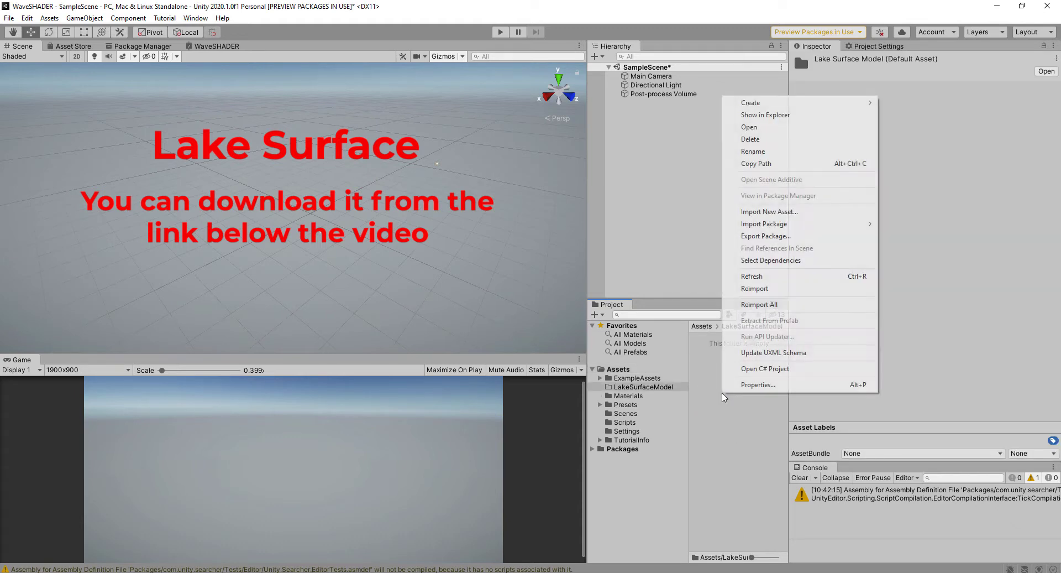
click(770, 213)
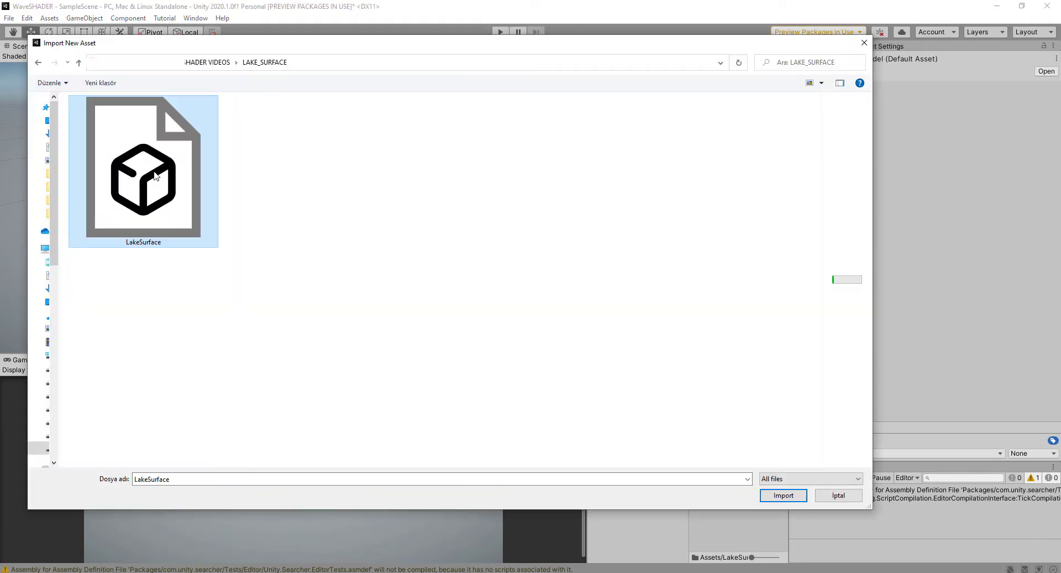
click(781, 495)
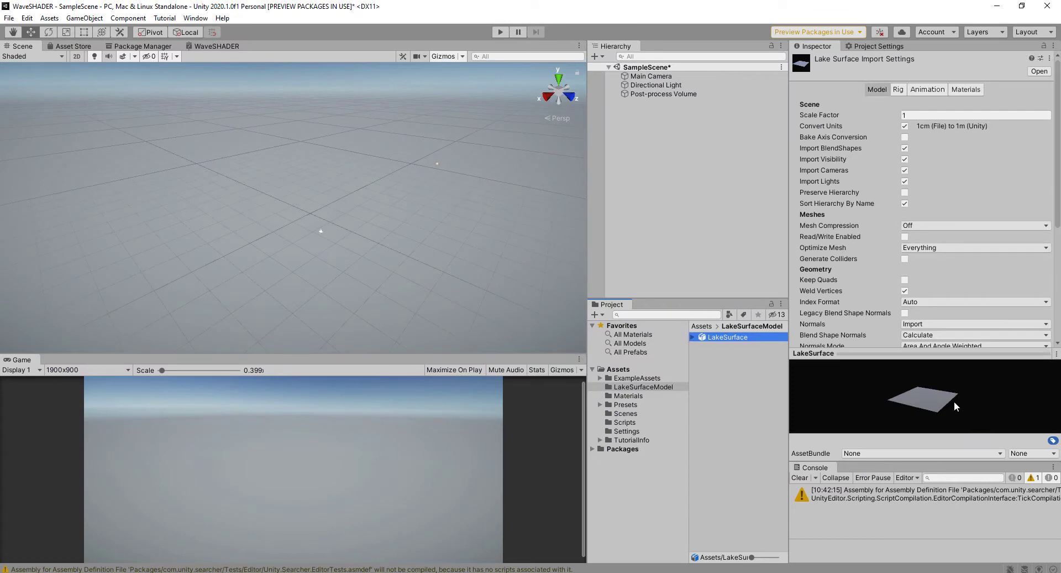
drag(955, 402, 920, 402)
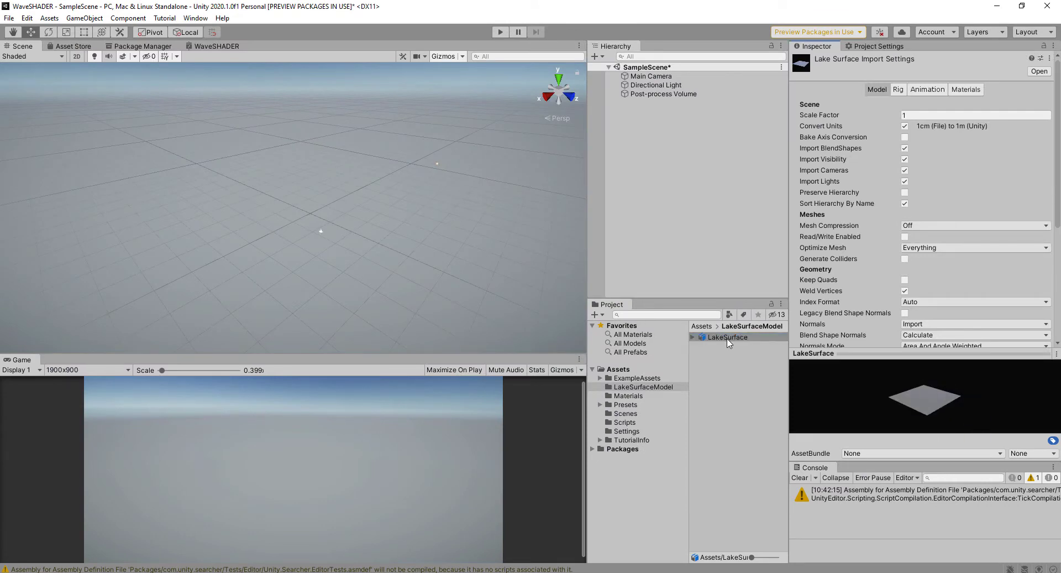
Place the LakeSurface model in the scene and set its position to 0, 0, 0
drag(728, 343, 381, 231)
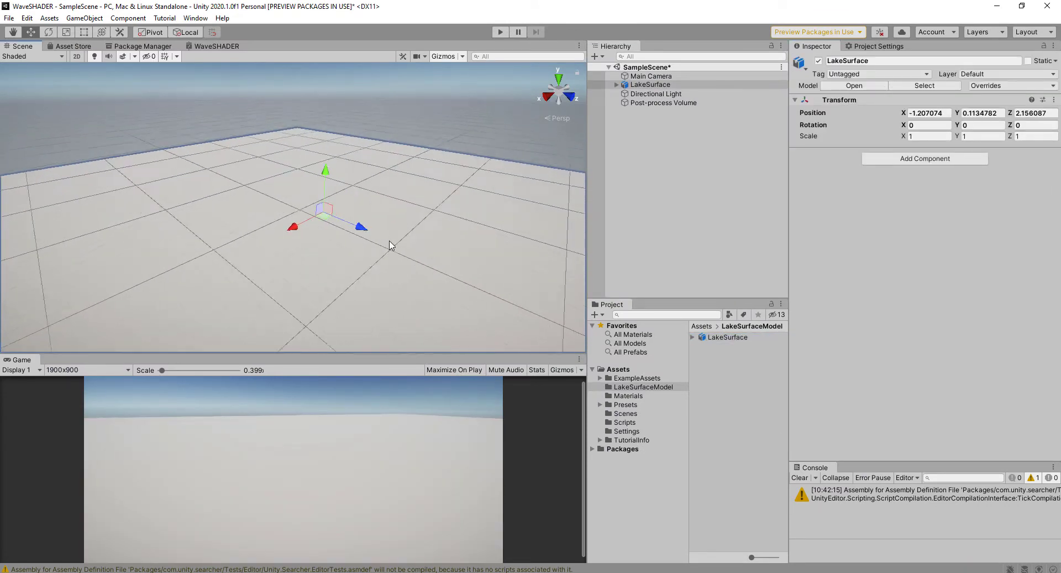
scroll(389, 245, down, 2)
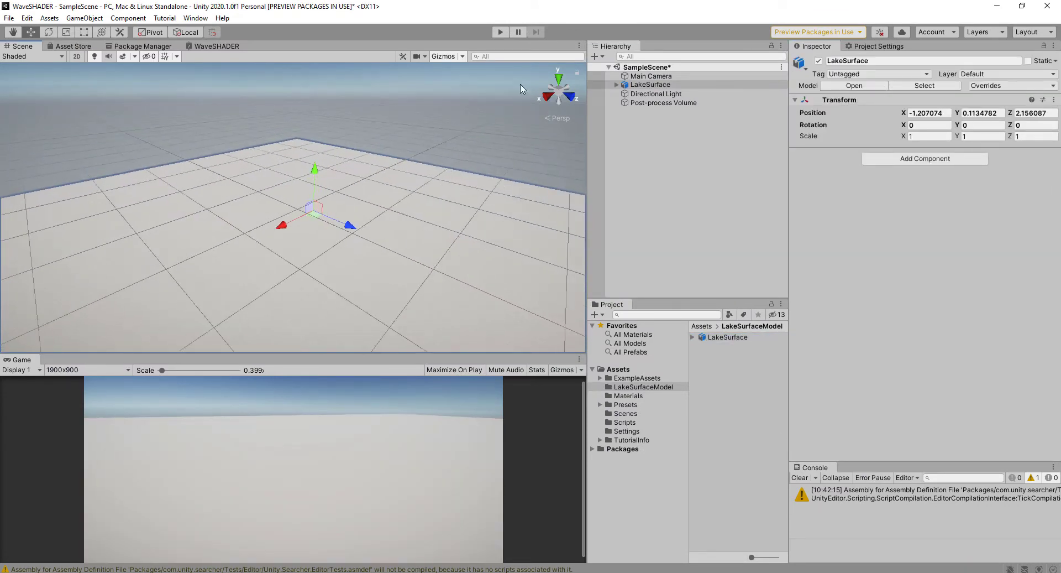
click(933, 113)
text(0)
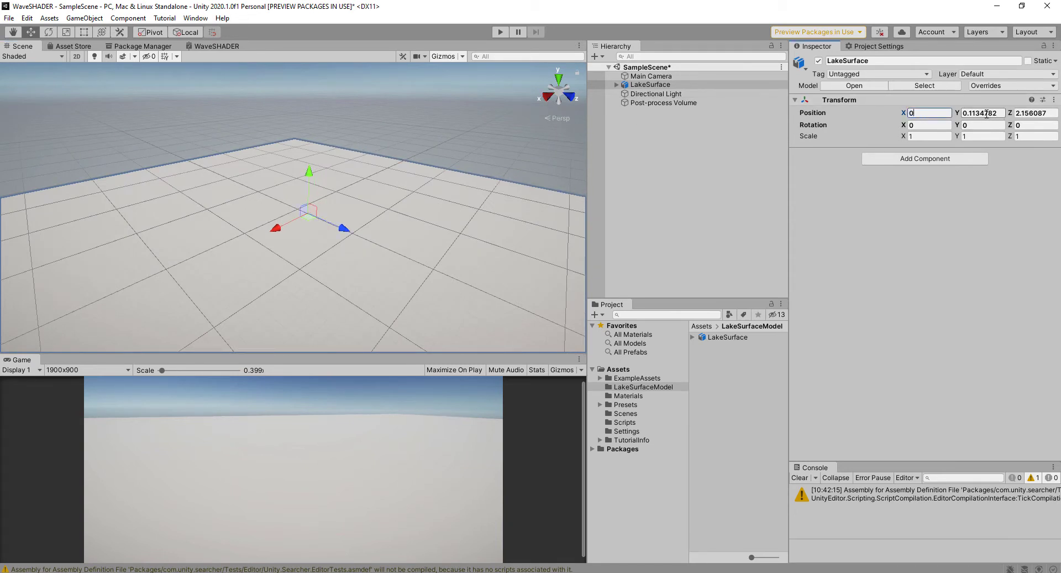
click(986, 113)
text(0)
click(1029, 113)
text(0)
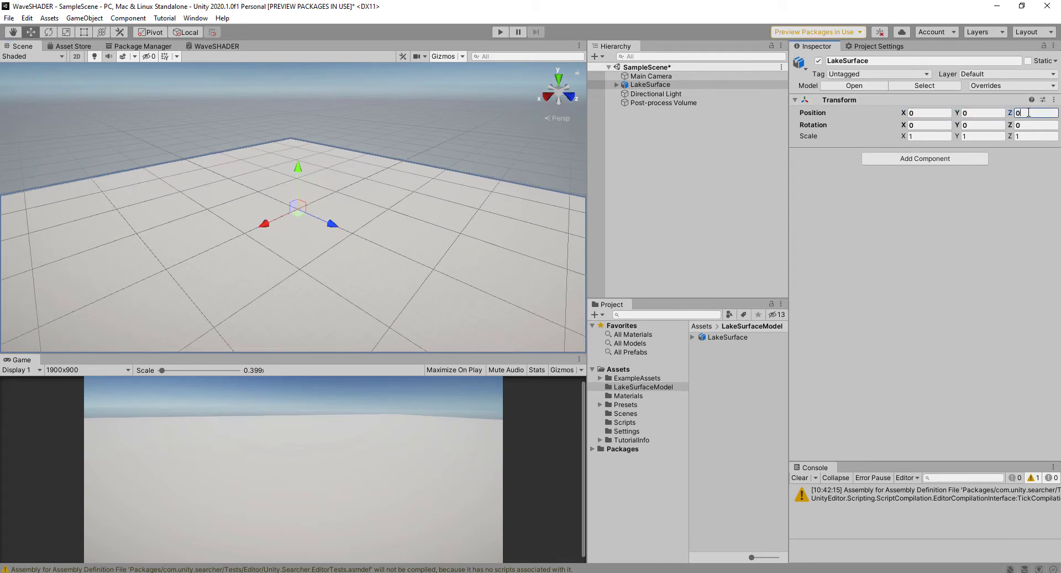
scroll(324, 161, down, 3)
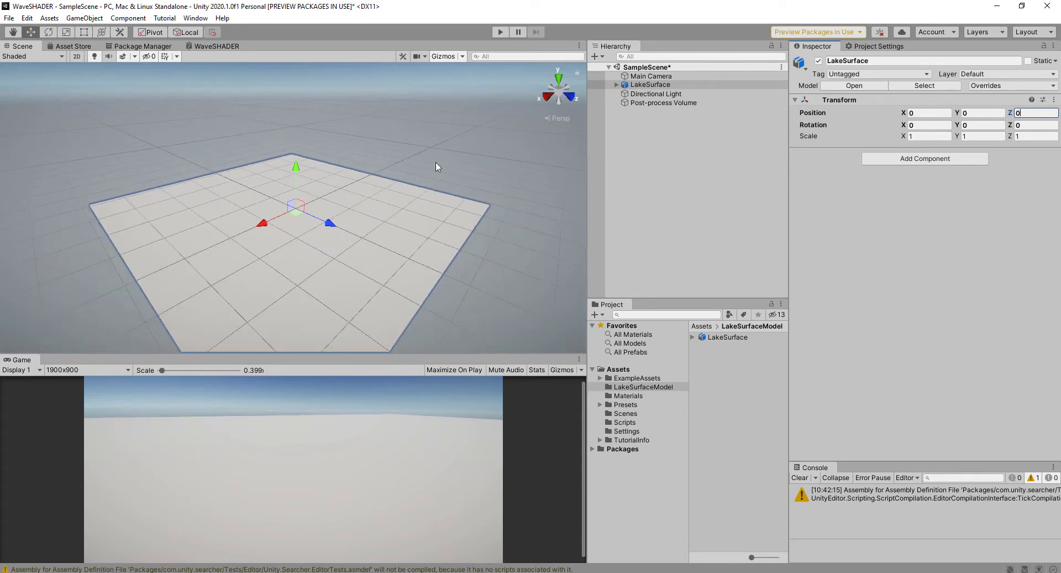
alt+drag(465, 144, 434, 131)
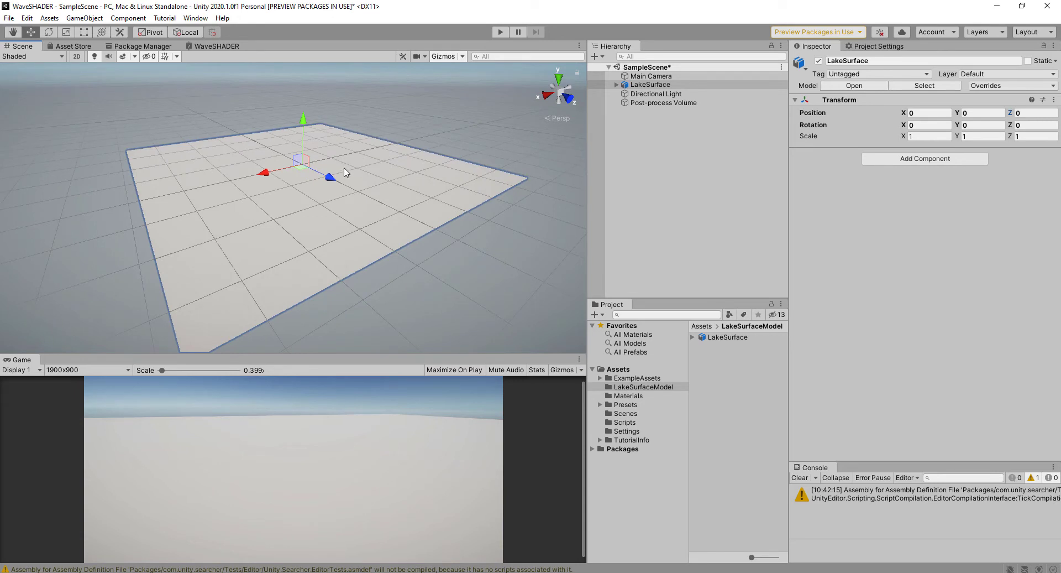
mouse_move(370, 176)
alt+mouse_down()
mouse_move(359, 174)
mouse_move(397, 174)
mouse_move(355, 180)
alt+mouse_up()
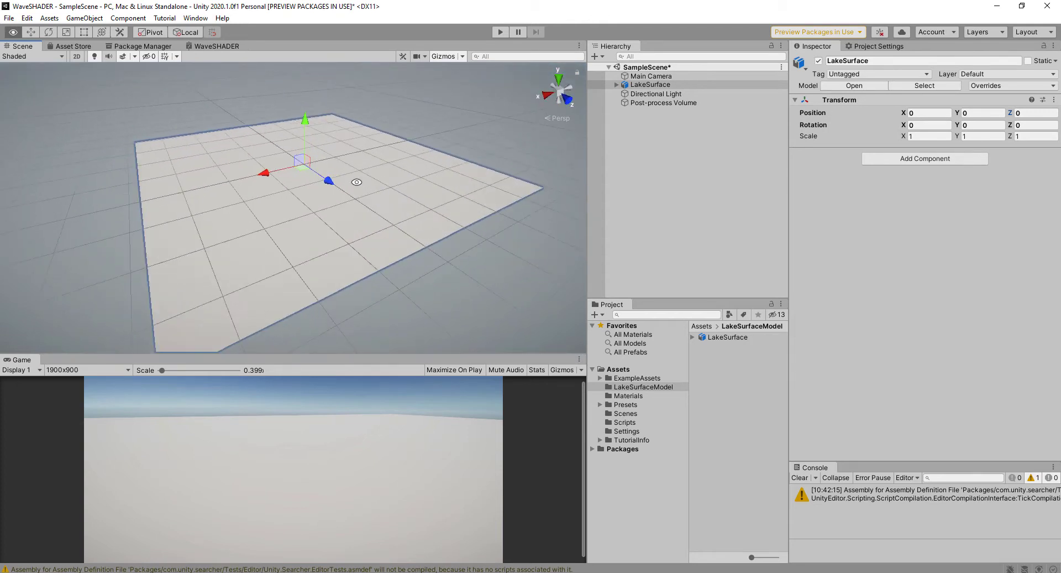
Add a 3D Plane to the scene and move it along Z to 40.75, off the lake surface
click(605, 57)
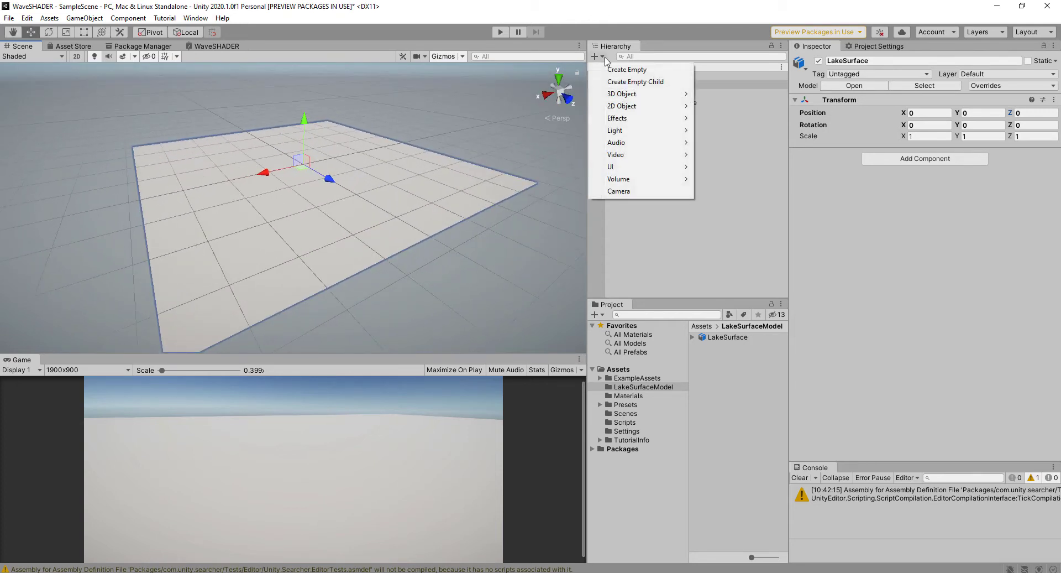
mouse_move(625, 98)
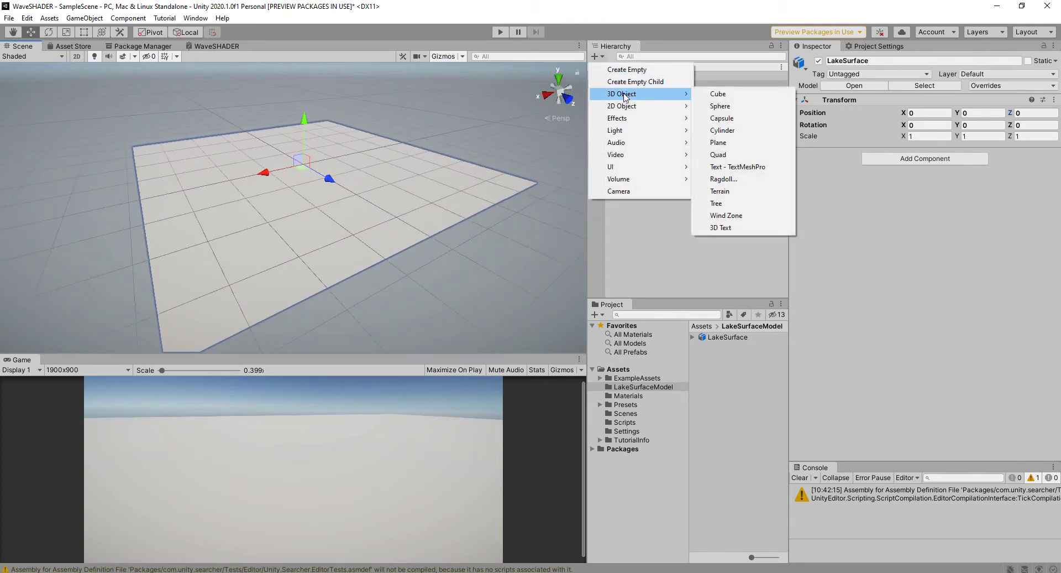
click(718, 142)
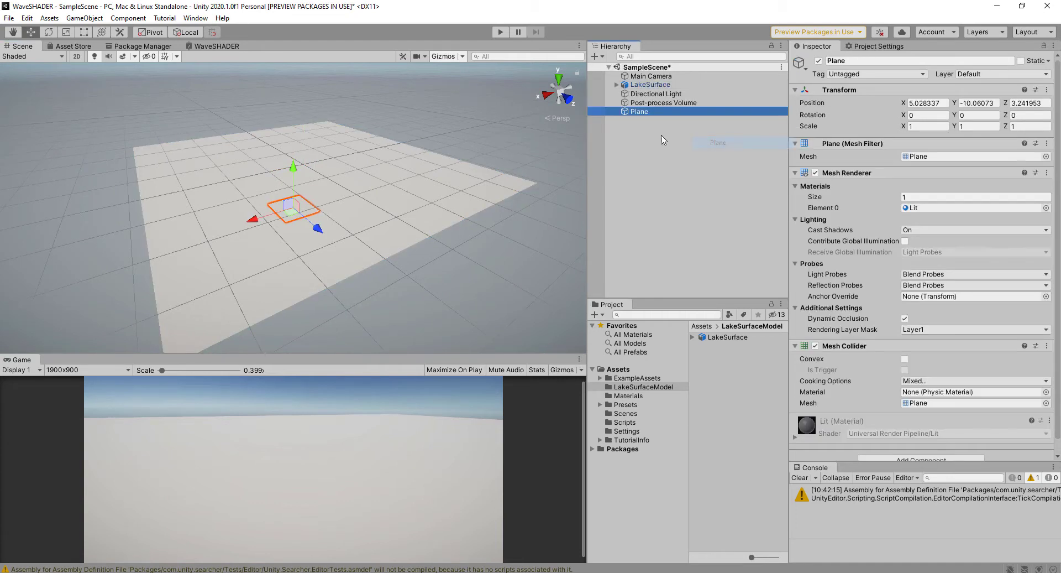
drag(315, 228, 389, 296)
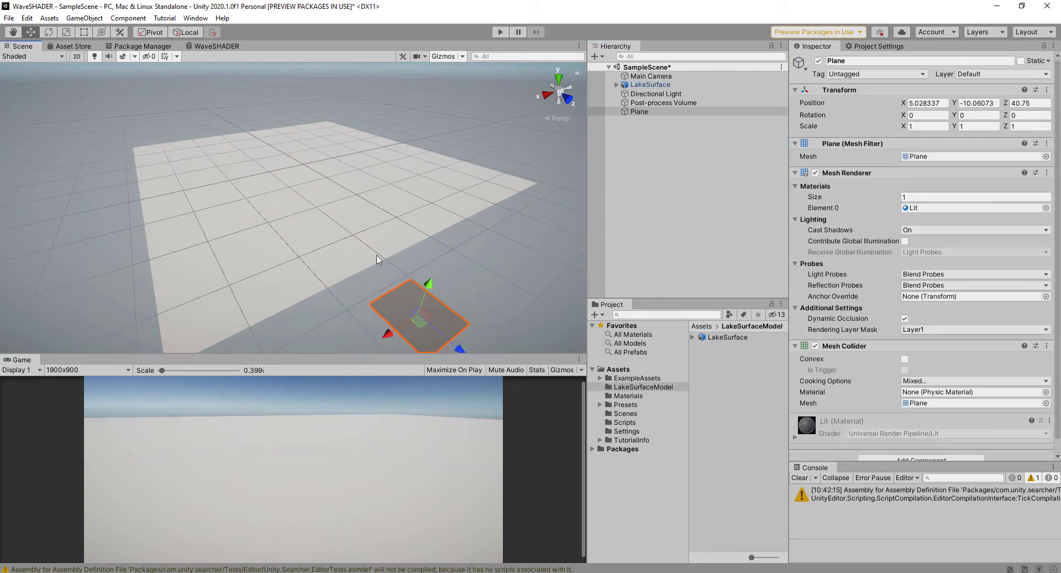
middle_drag(394, 285, 353, 222)
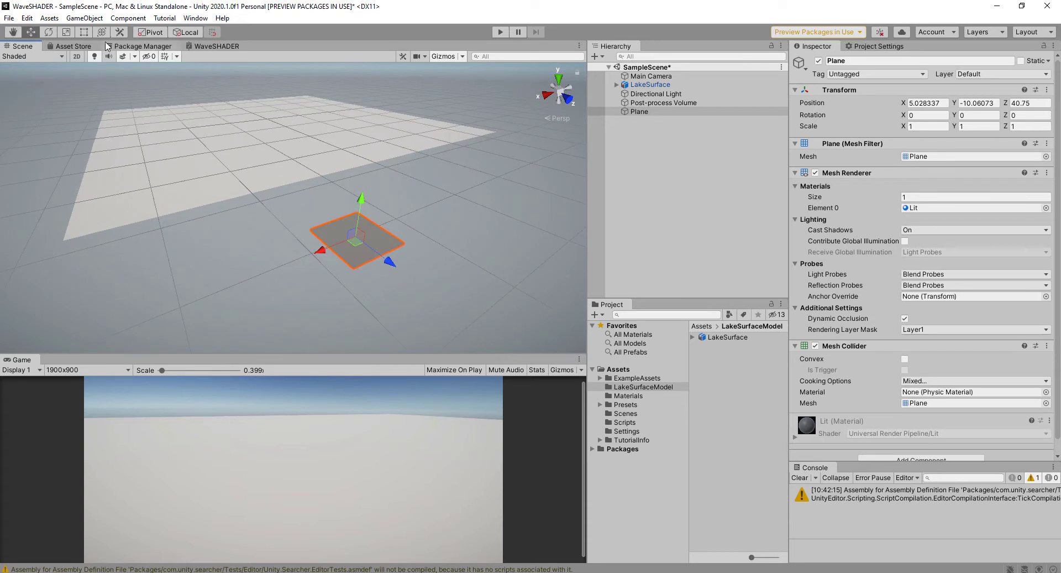
Scale the plane uniformly to about 4.95 and move it along Z to 51.3, beside the lake surface
click(66, 32)
drag(357, 237, 420, 134)
scroll(419, 139, down, 3)
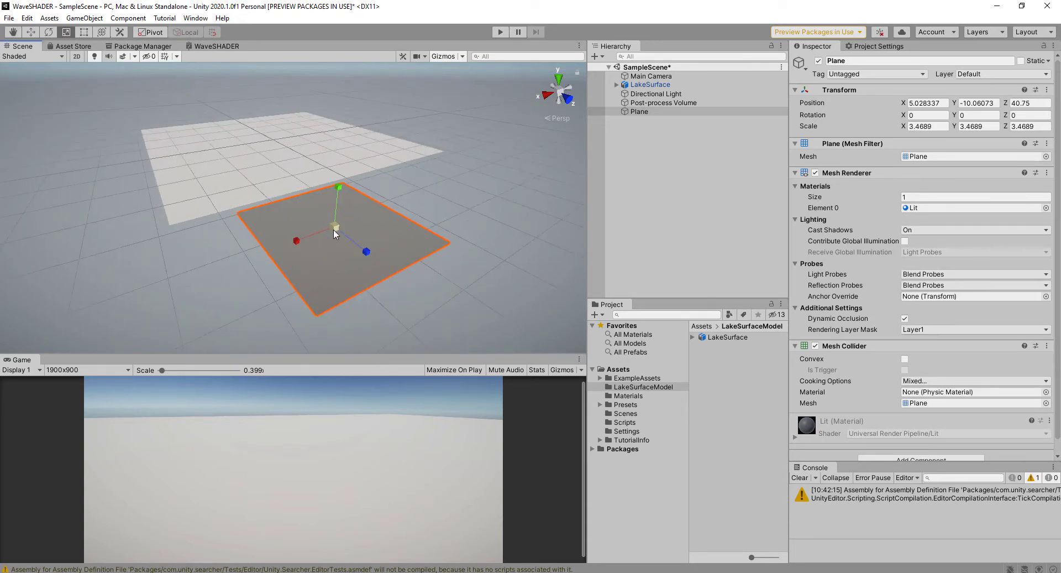
drag(334, 229, 292, 209)
click(32, 31)
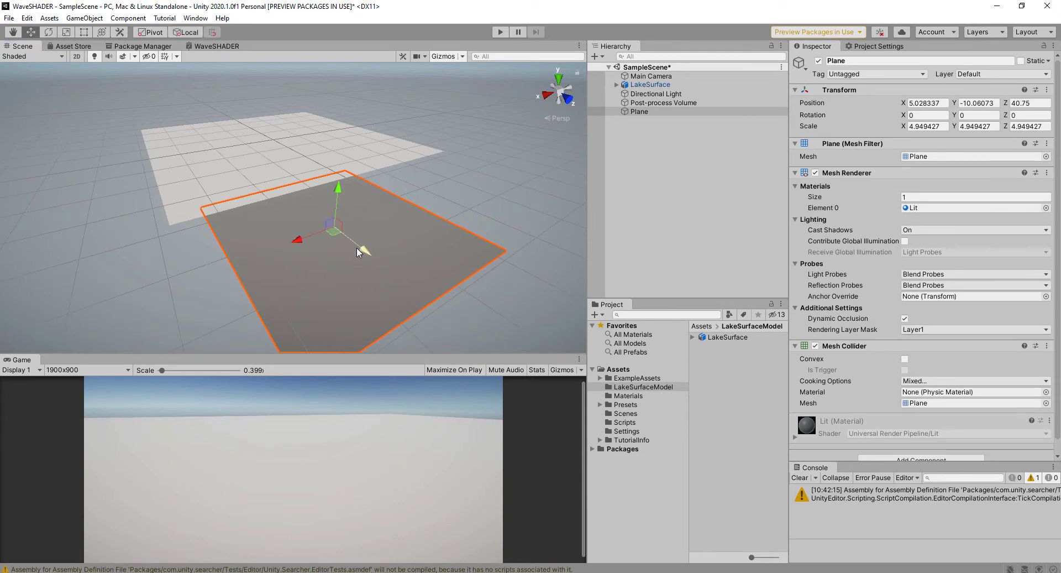
drag(357, 248, 387, 269)
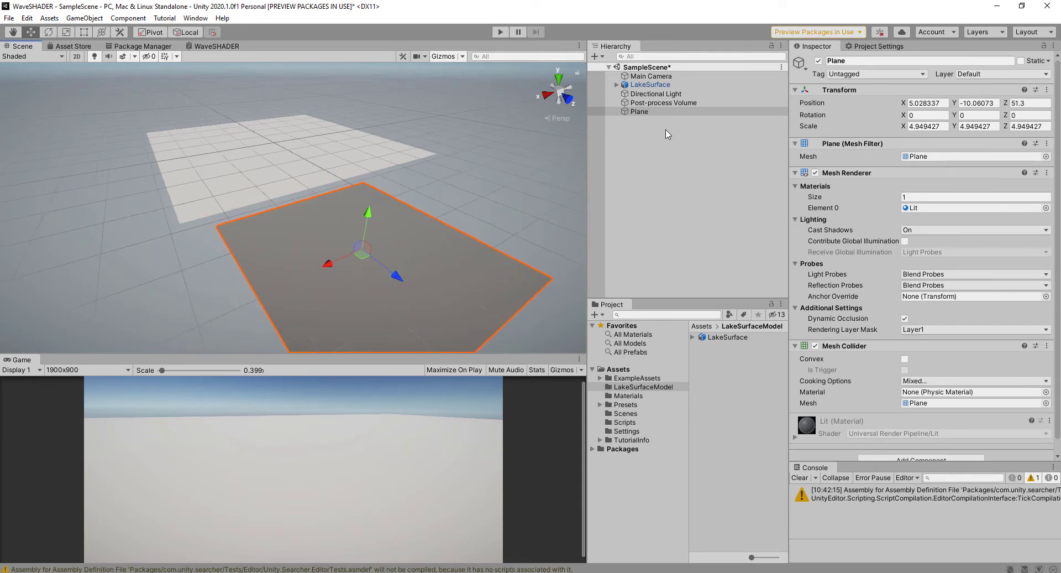
Rename the plane object to UNITY_PLANE
click(648, 112)
click(852, 61)
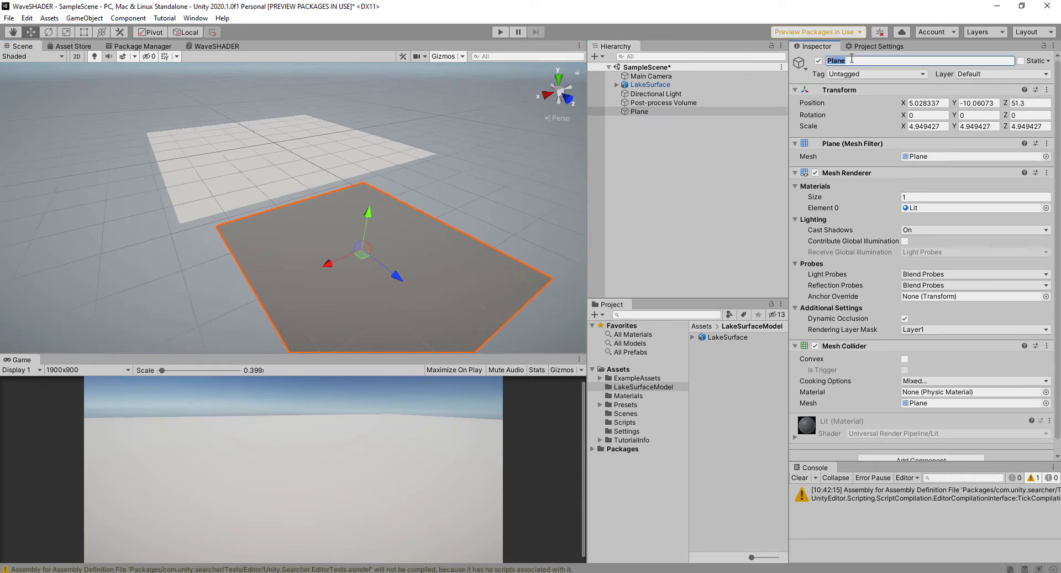
text(UNITY_PLANE)
Switch the scene view's shading mode to Wireframe for both surfaces and clear the selection
click(274, 159)
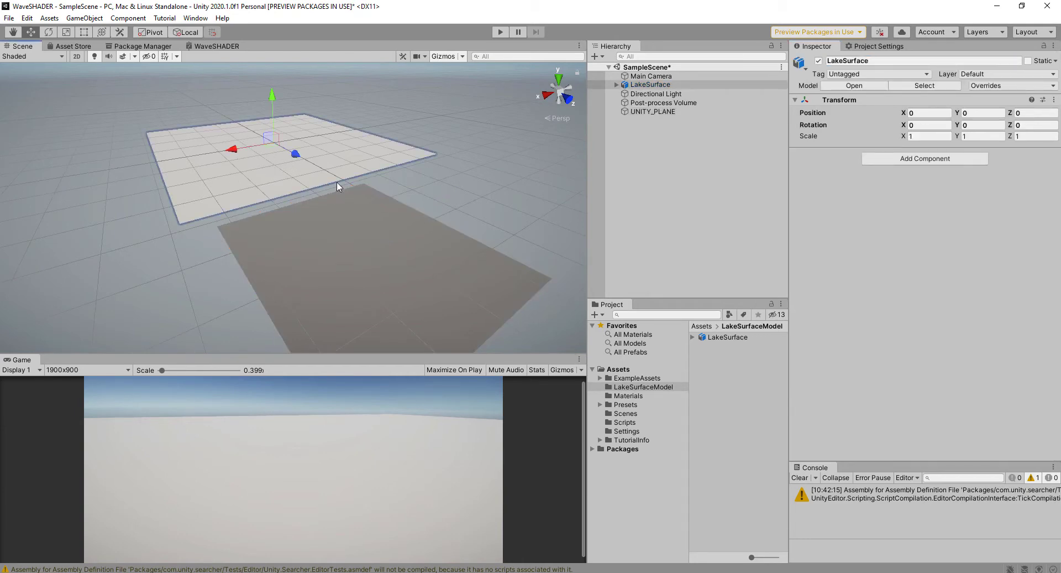
click(369, 260)
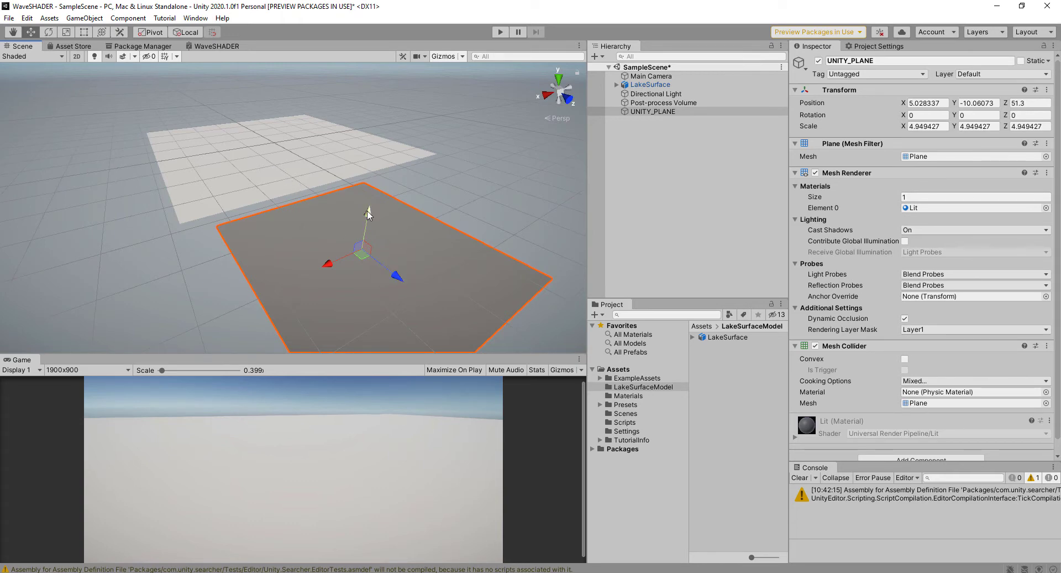
alt+drag(385, 198, 425, 231)
click(53, 57)
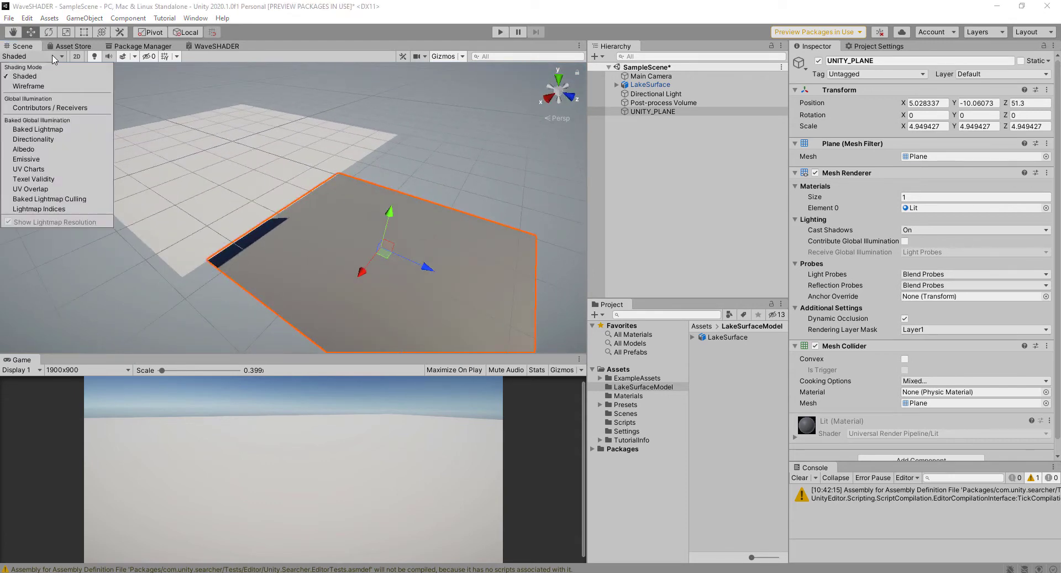
click(48, 86)
click(429, 171)
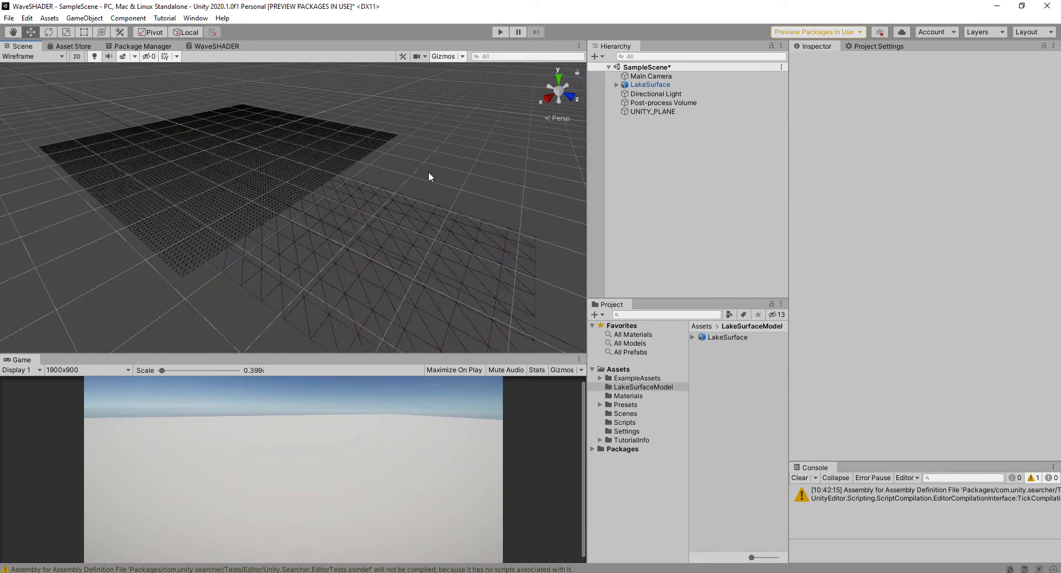
Compare the mesh density of LakeSurface and UNITY_PLANE in a maximized scene view, and restore the layout
key(shift+space)
alt+drag(434, 173, 644, 237)
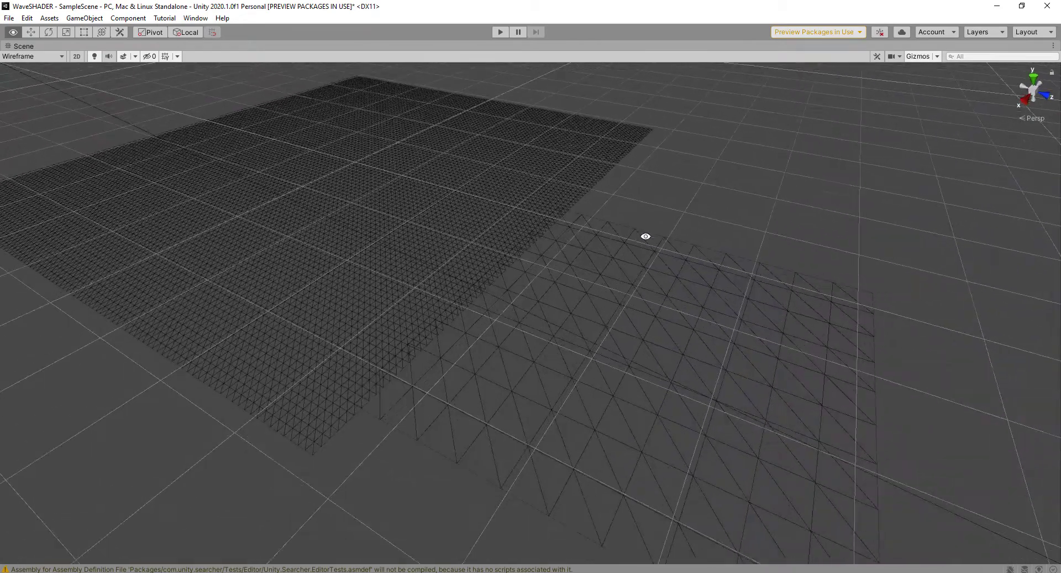
click(469, 209)
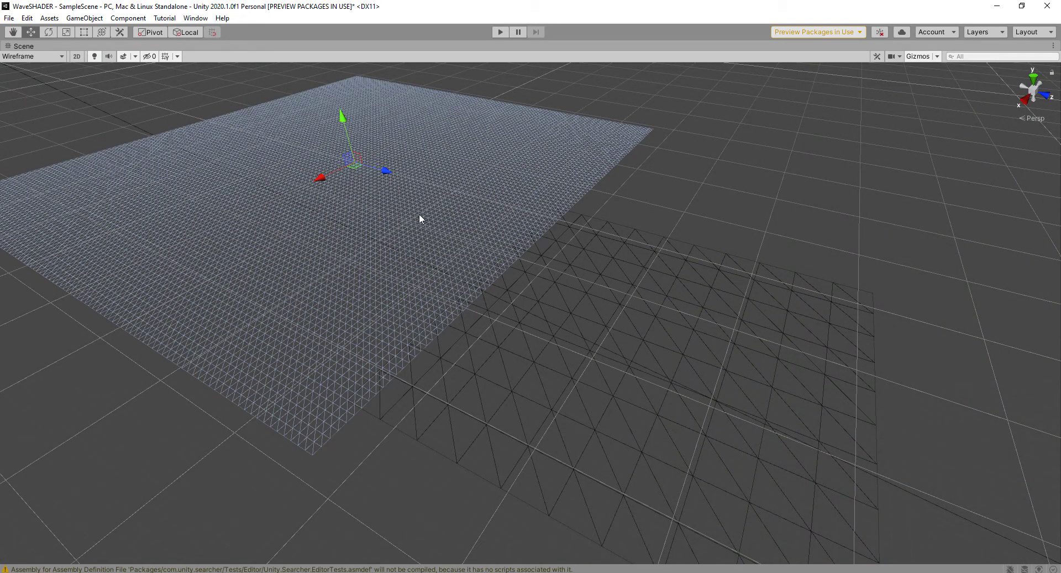
scroll(328, 375, up, 2)
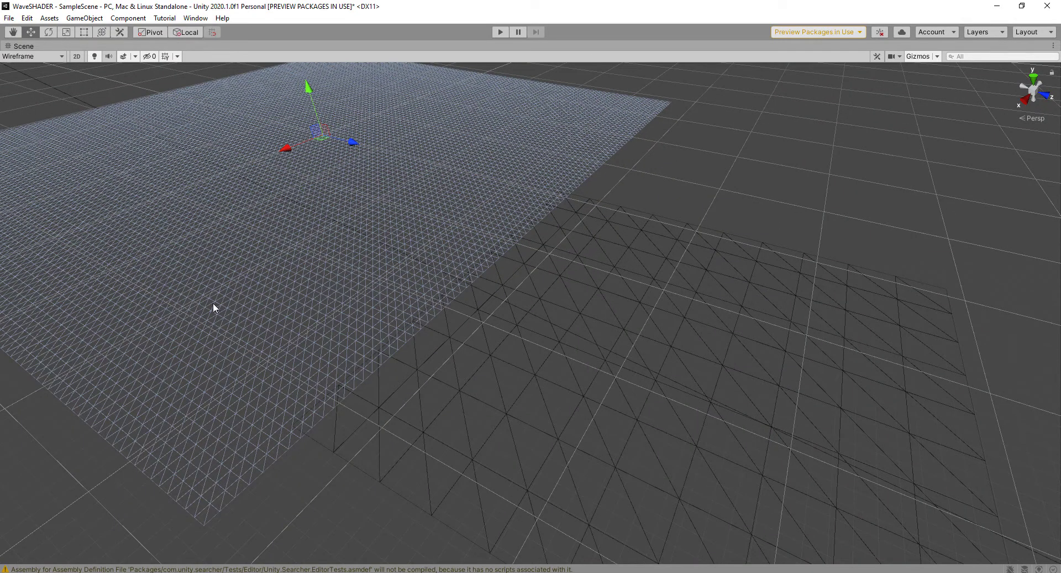
scroll(242, 310, down, 3)
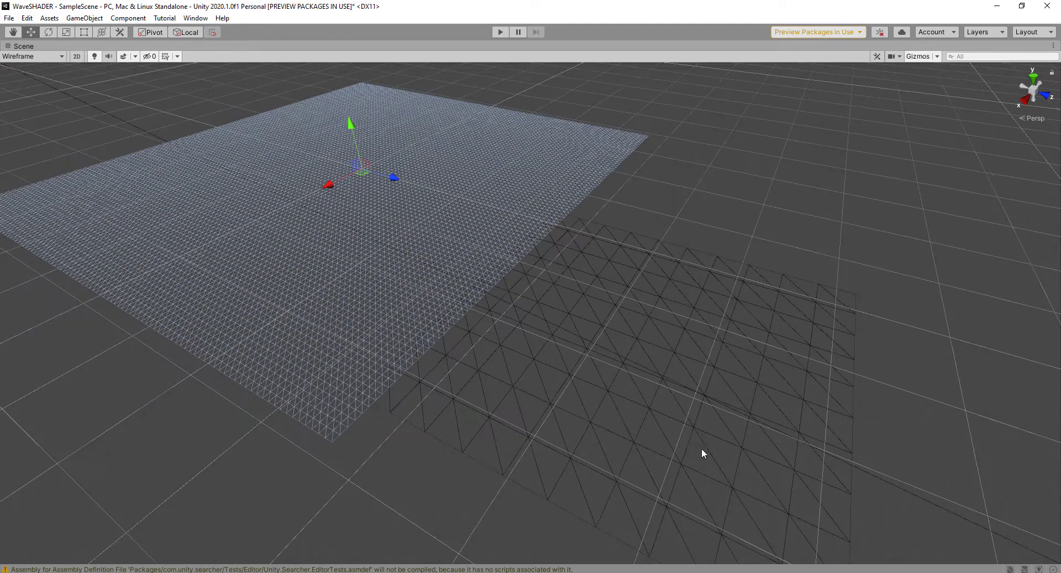
click(656, 420)
key(f)
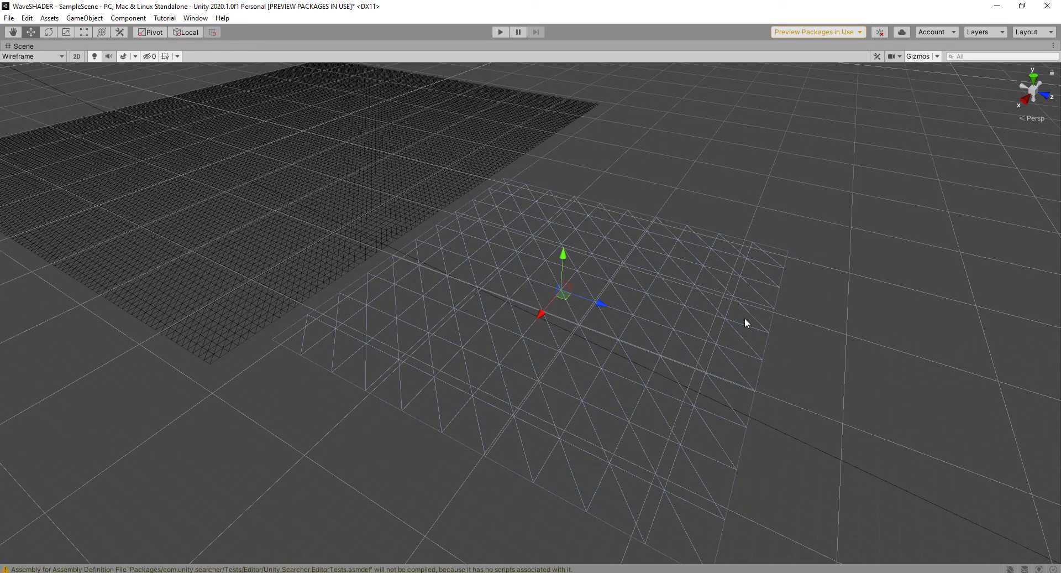
alt+drag(782, 296, 630, 282)
key(shift+space)
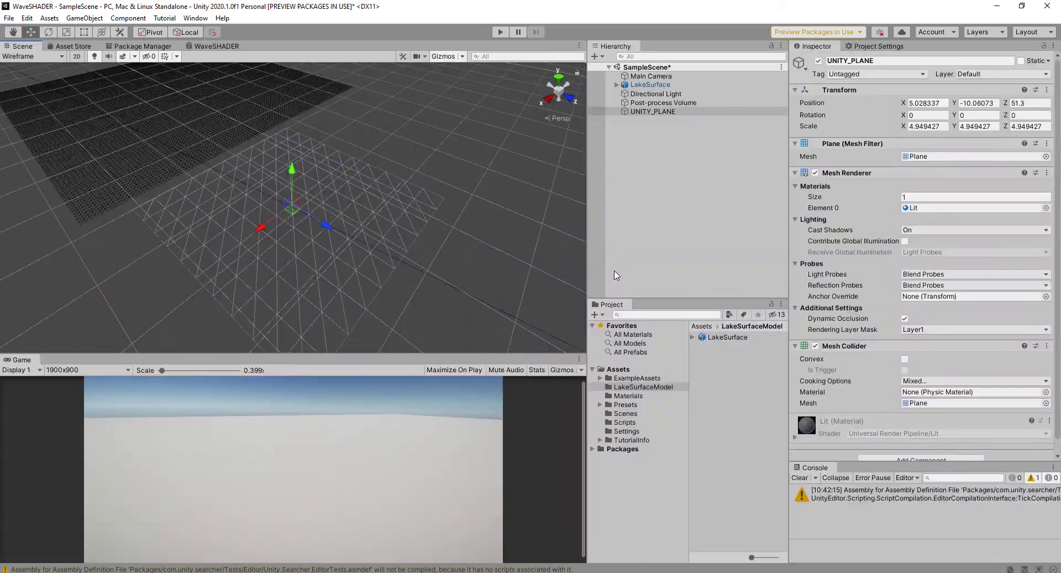
Delete UNITY_PLANE from the scene and select the LakeSurface model
alt+drag(497, 249, 384, 238)
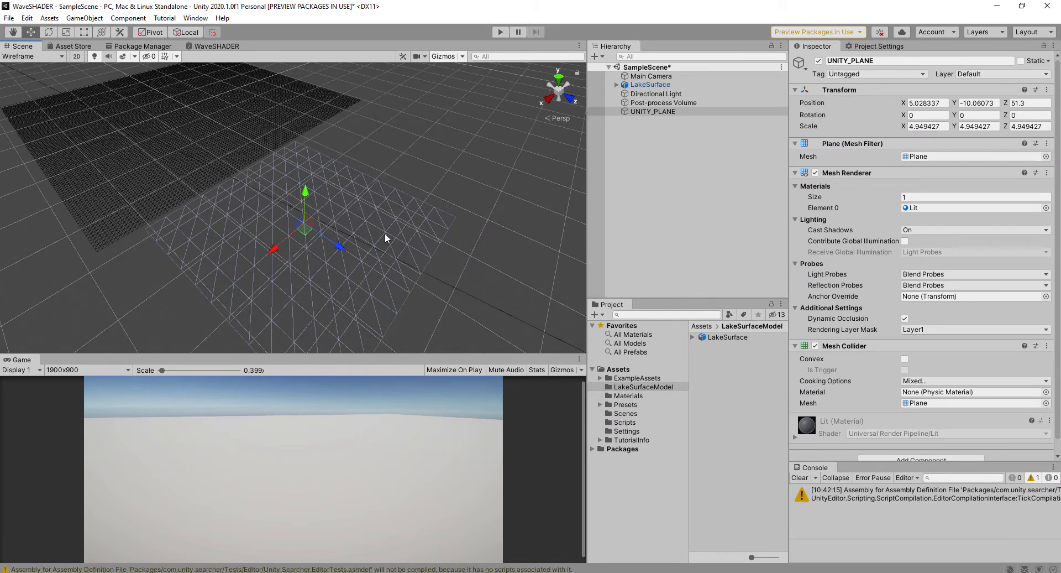
key(Delete)
middle_drag(386, 234, 304, 221)
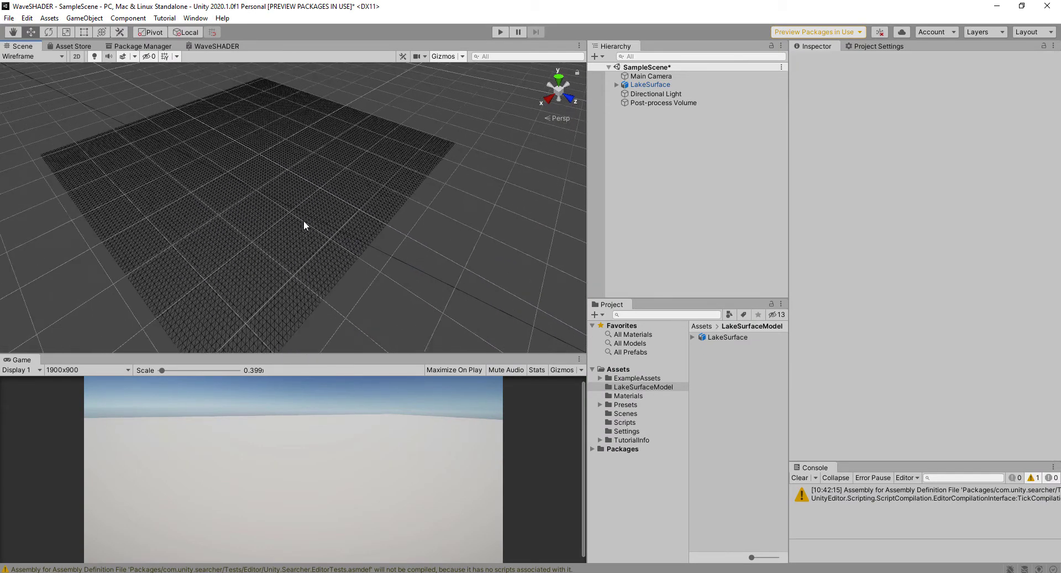
click(263, 202)
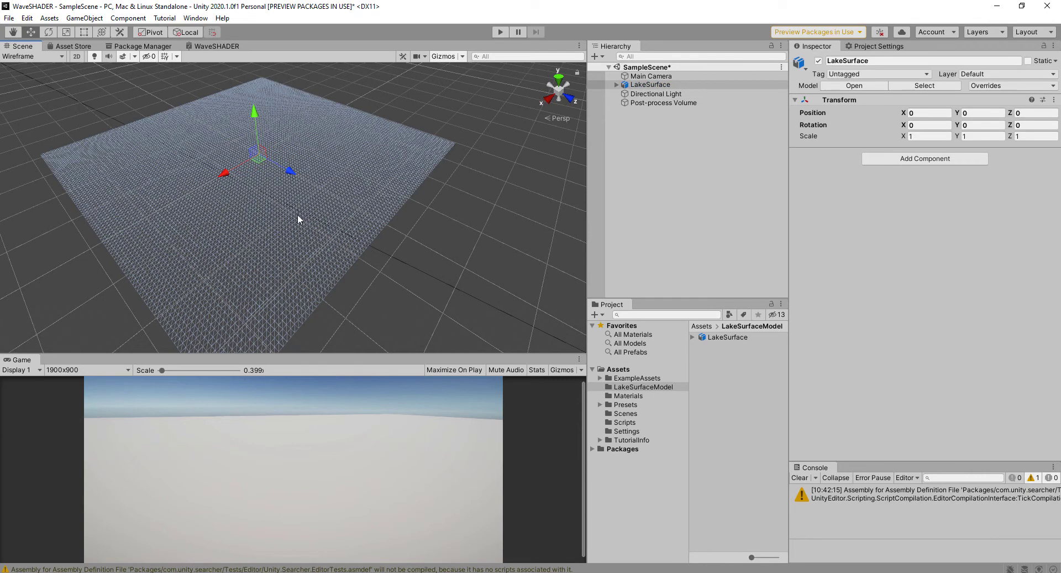
alt+drag(298, 215, 383, 227)
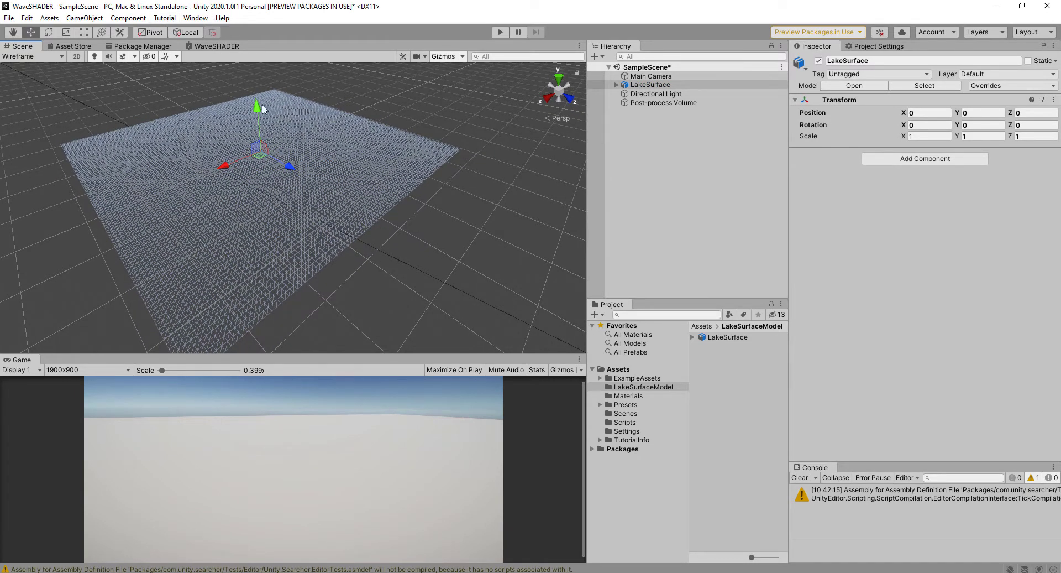
alt+drag(390, 226, 390, 203)
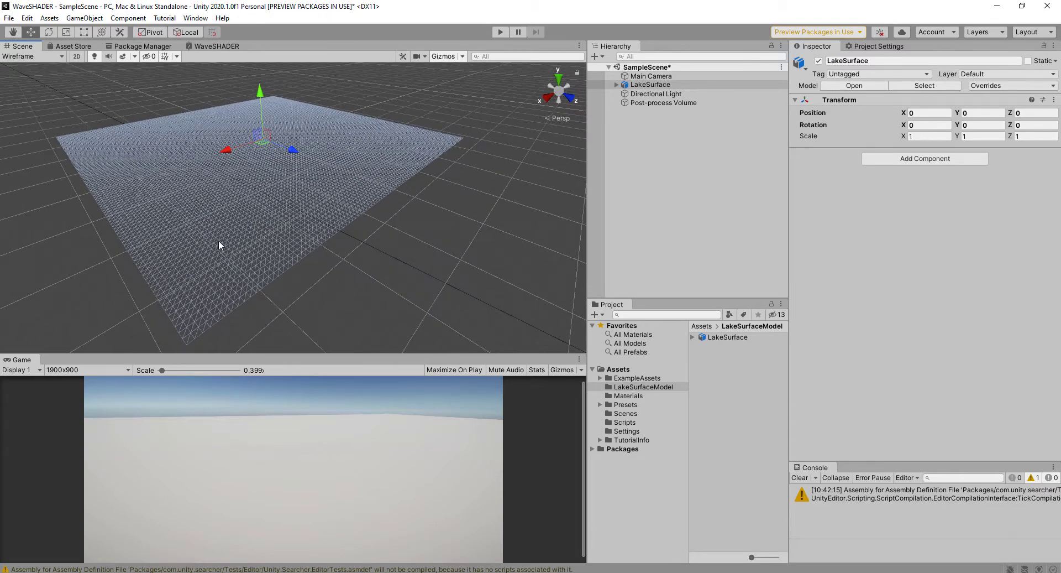
Align the Main Camera with the scene view so it frames the whole LakeSurface, and clear the selection
click(651, 76)
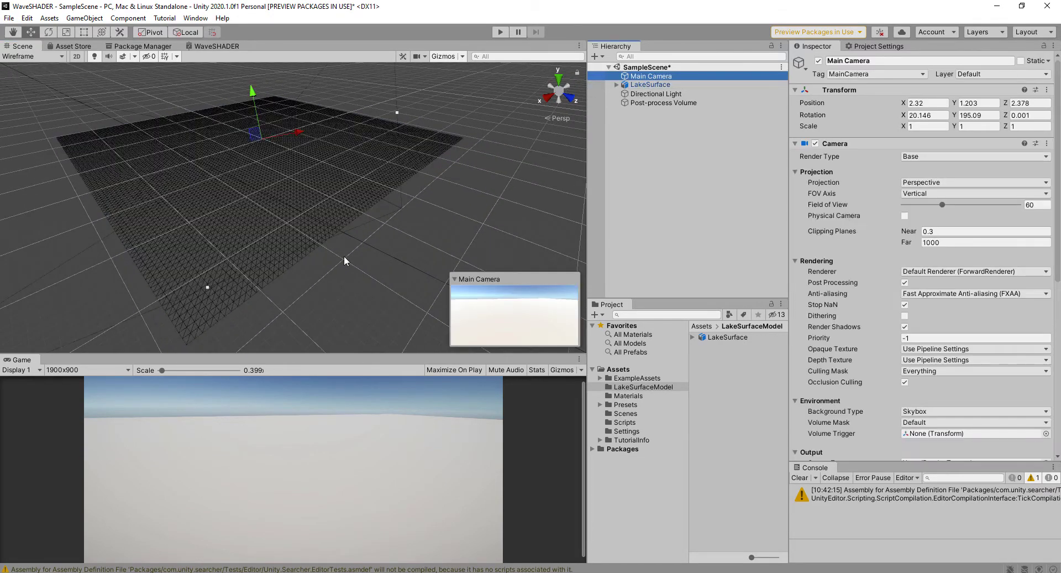
mouse_move(344, 261)
alt+mouse_down()
mouse_move(360, 255)
mouse_move(336, 259)
alt+mouse_up()
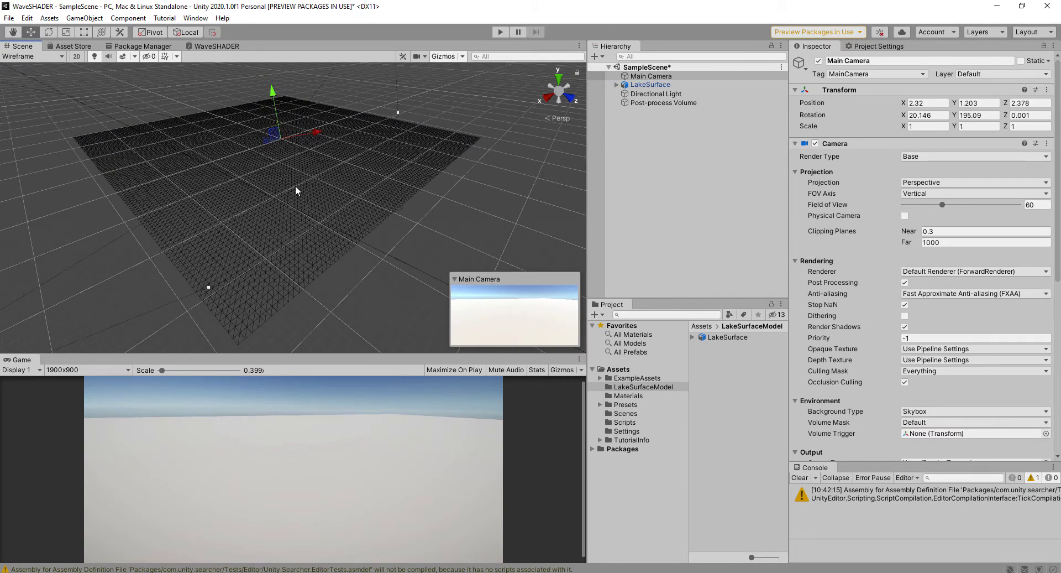
click(591, 77)
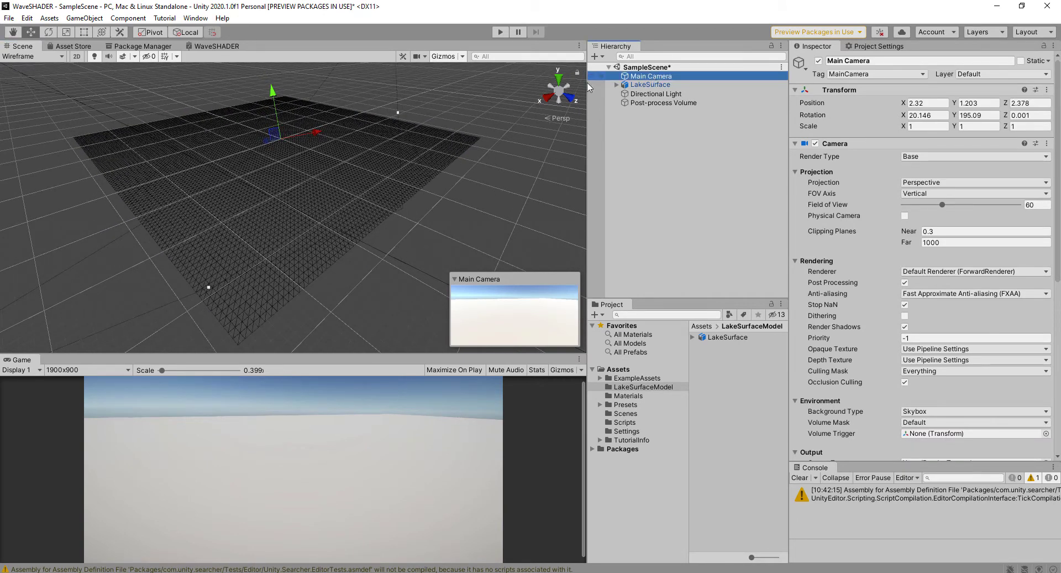
alt+drag(320, 231, 310, 224)
click(641, 78)
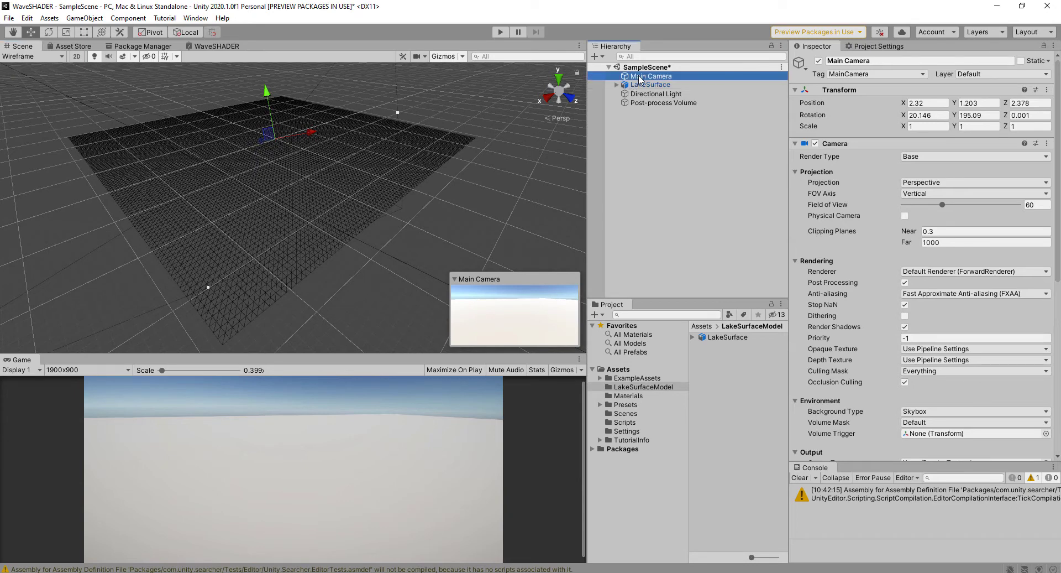
click(347, 402)
key(ctrl+shift+f)
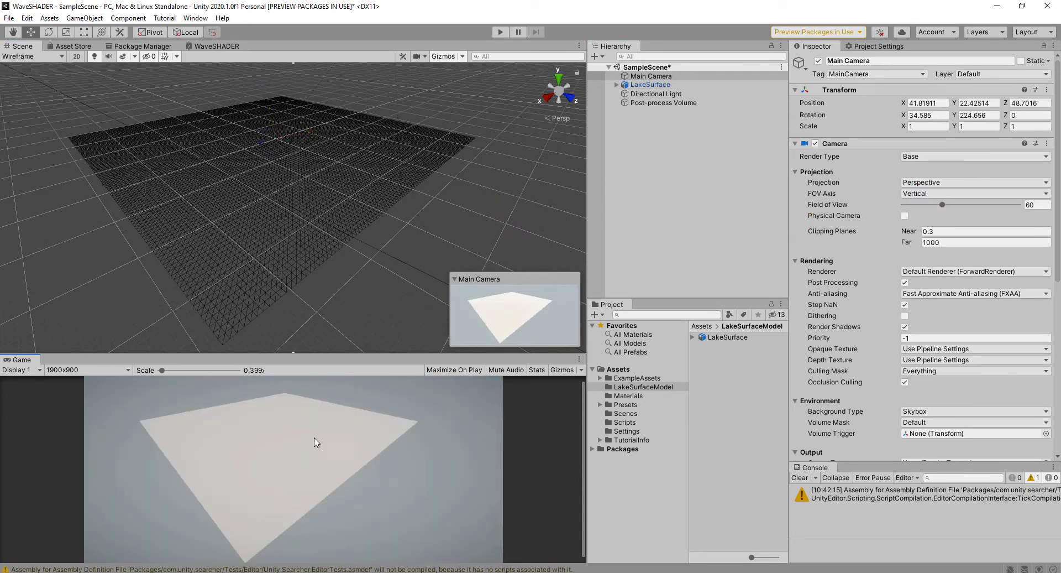
click(304, 224)
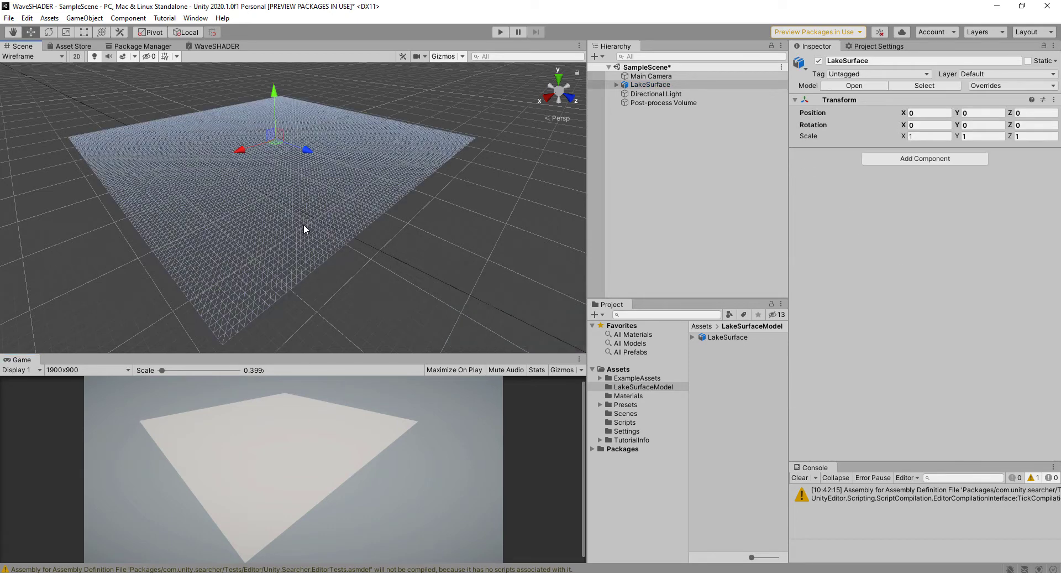
click(398, 278)
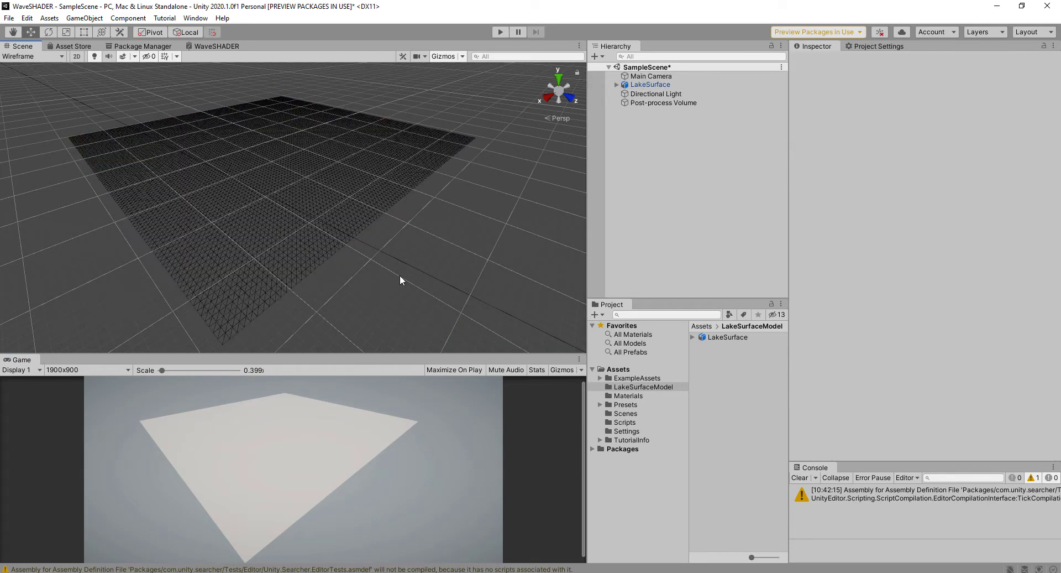
Set the environment's skybox material to None in the lighting settings and close them
click(190, 20)
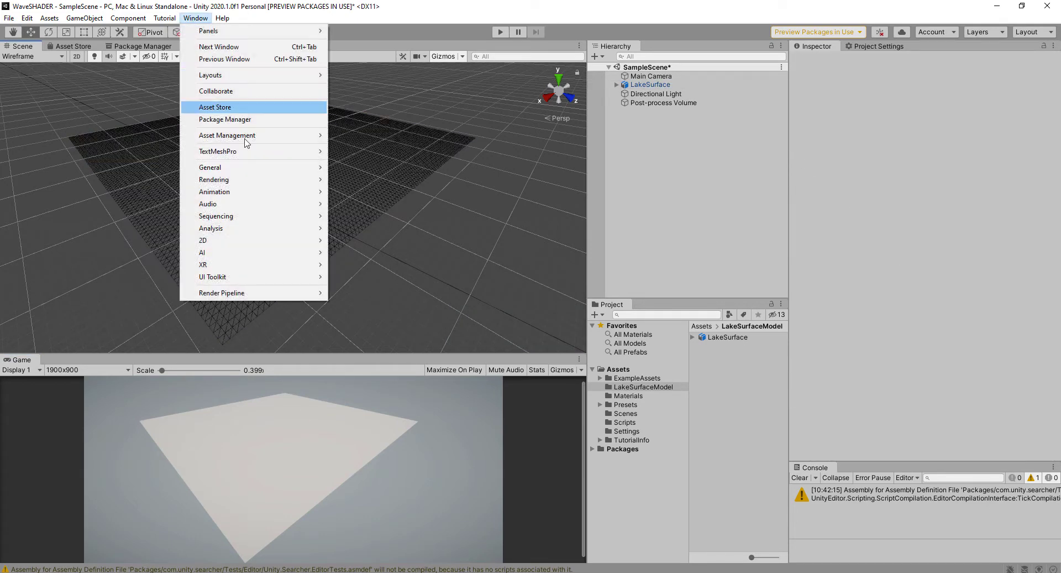
mouse_move(323, 185)
click(355, 180)
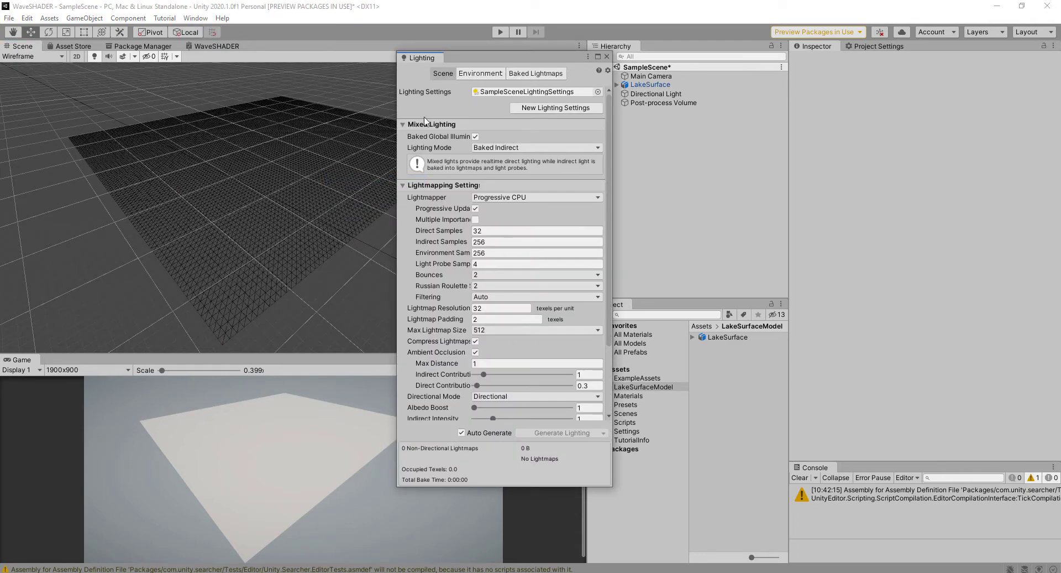
click(478, 74)
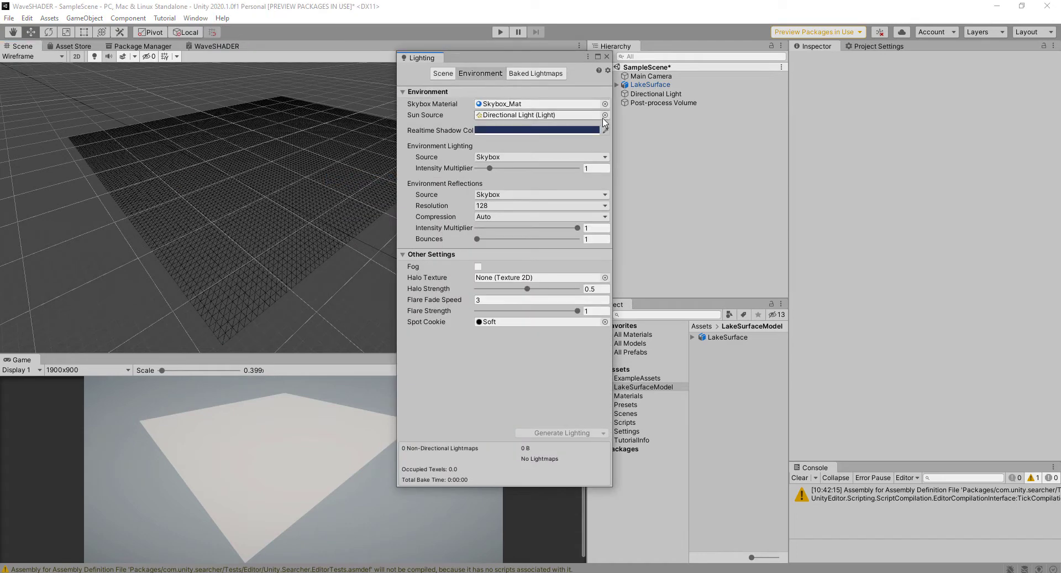
click(606, 104)
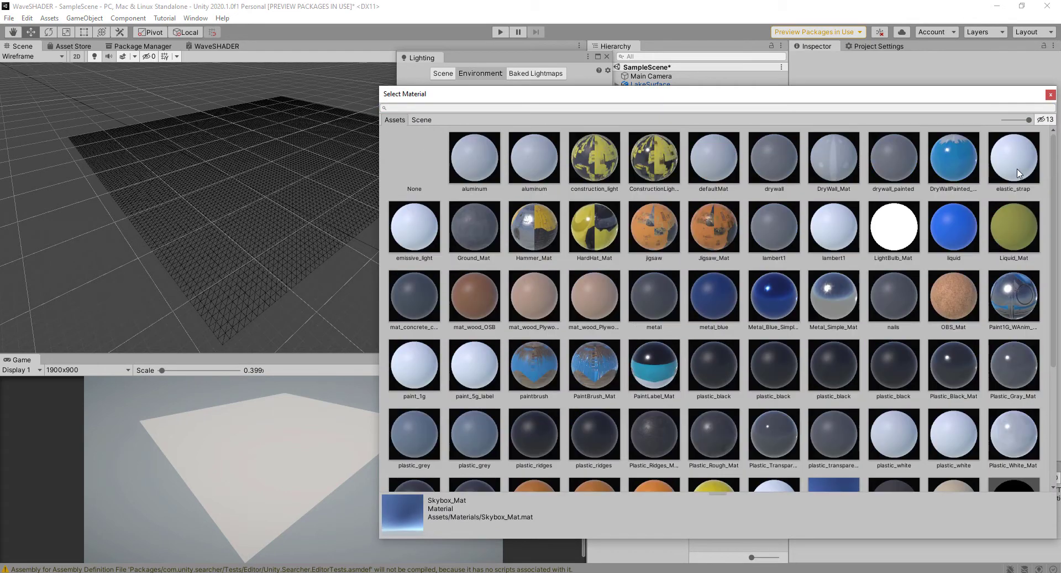
double_click(413, 169)
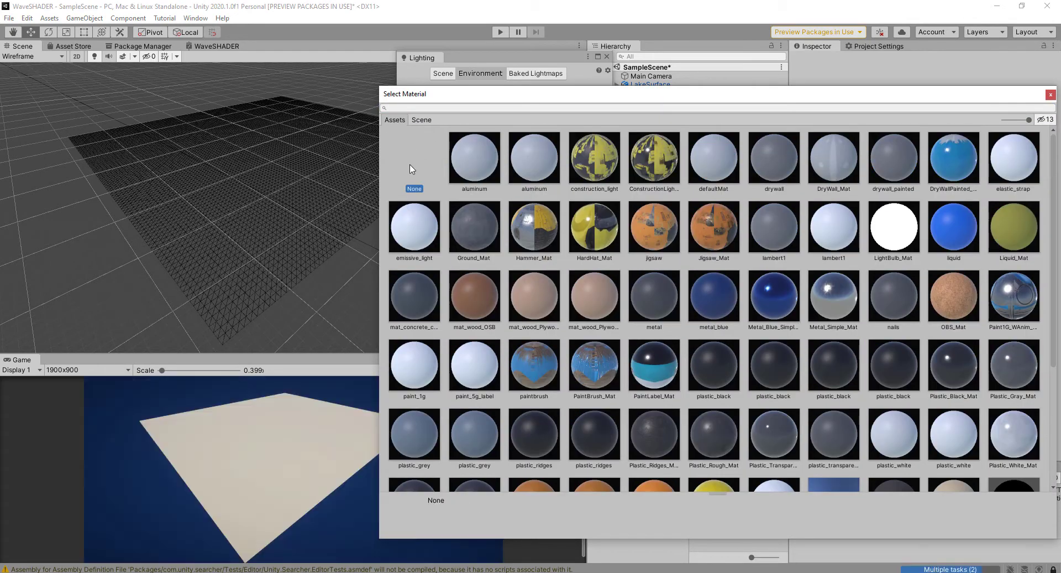
click(607, 57)
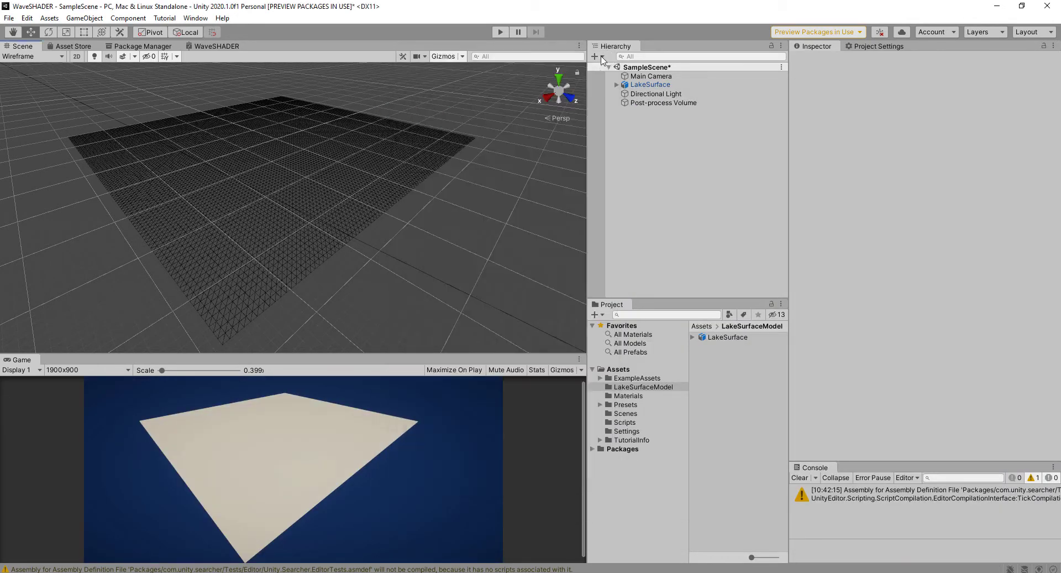
click(178, 56)
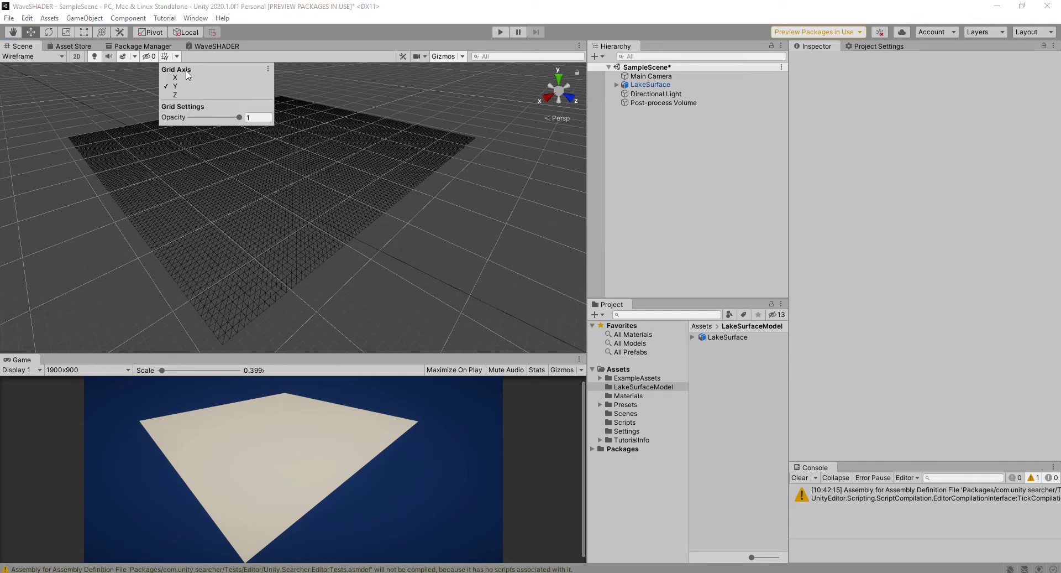
mouse_move(240, 117)
mouse_down()
mouse_move(204, 117)
mouse_move(245, 118)
mouse_up()
click(505, 119)
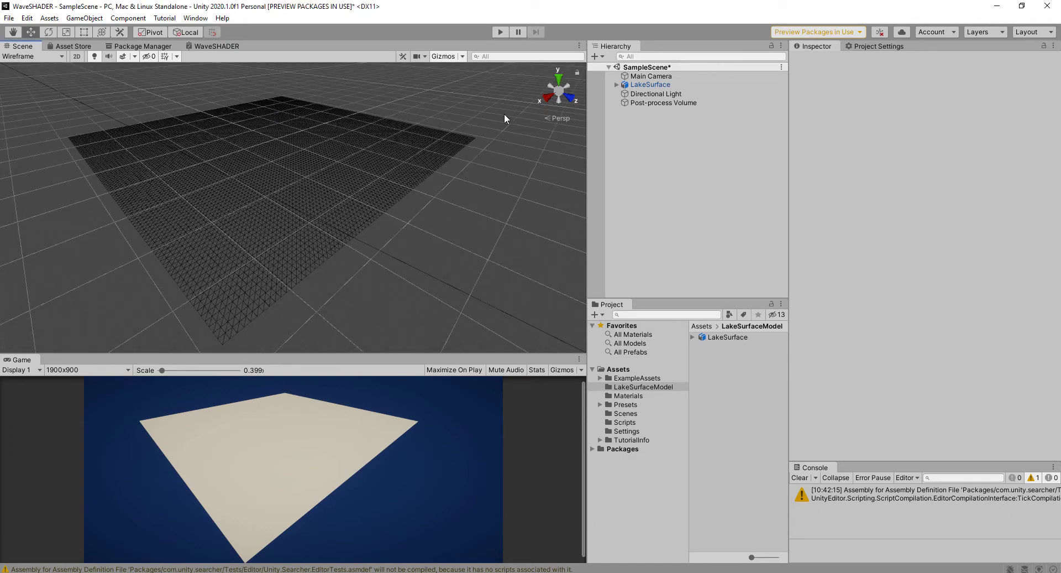
Examine the wireframe mesh of LakeSurface in the scene view from different angles and distances
mouse_move(431, 119)
alt+mouse_down()
mouse_move(362, 116)
mouse_move(422, 130)
alt+mouse_up()
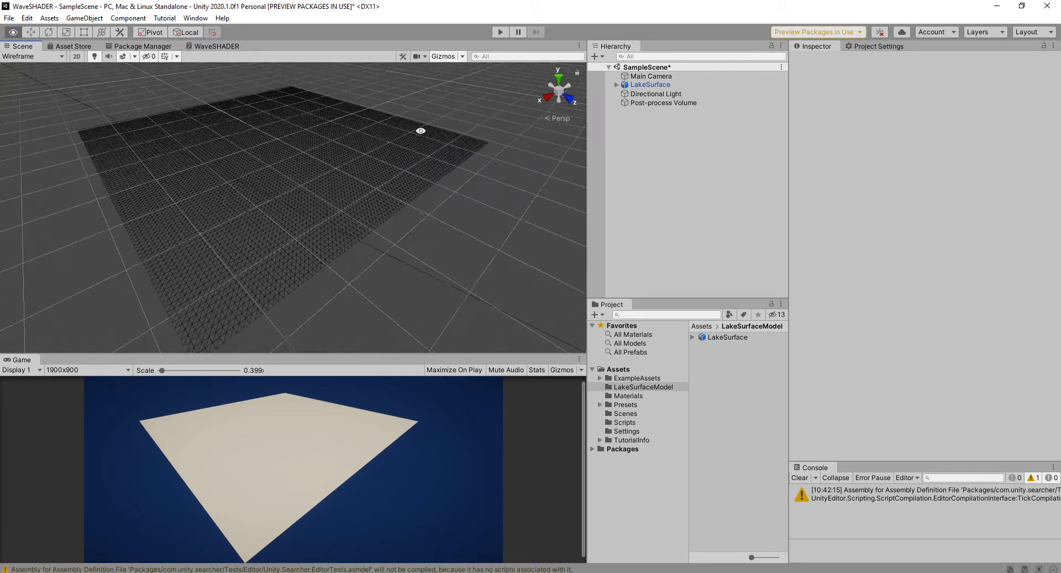
click(298, 171)
alt+drag(331, 176, 422, 173)
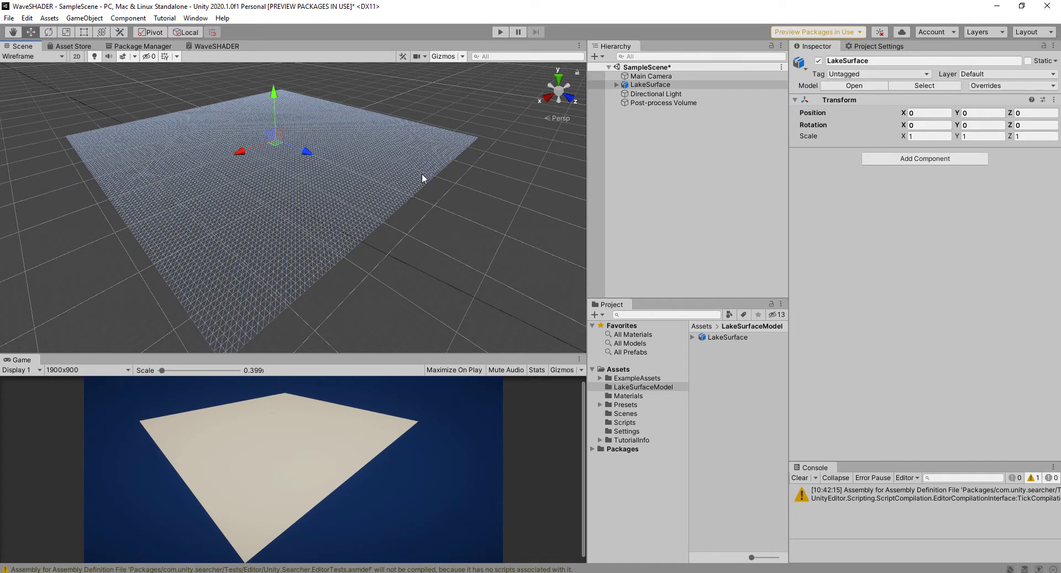
click(434, 227)
click(288, 164)
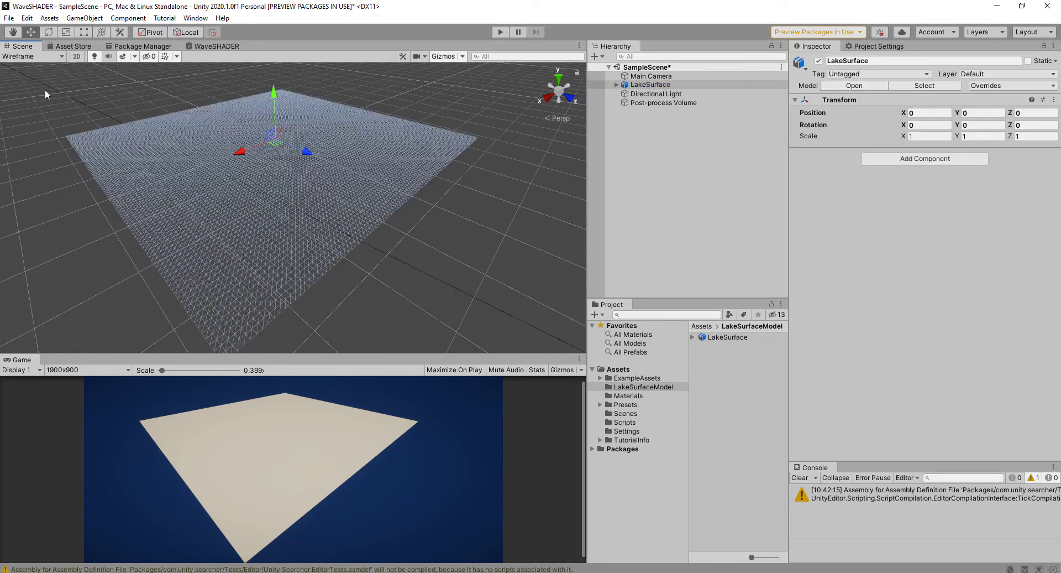
click(38, 57)
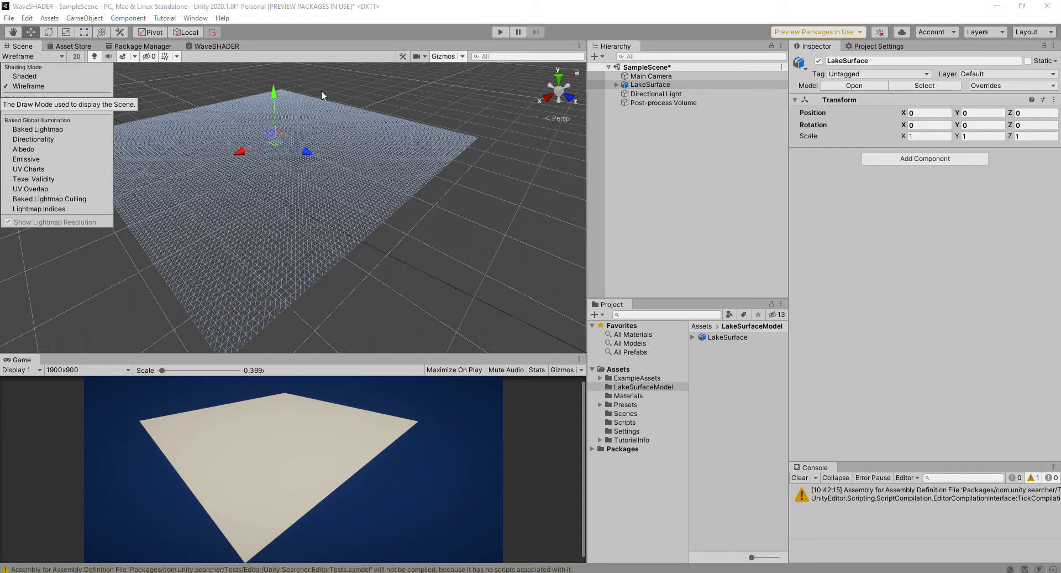
click(180, 104)
scroll(181, 103, up, 2)
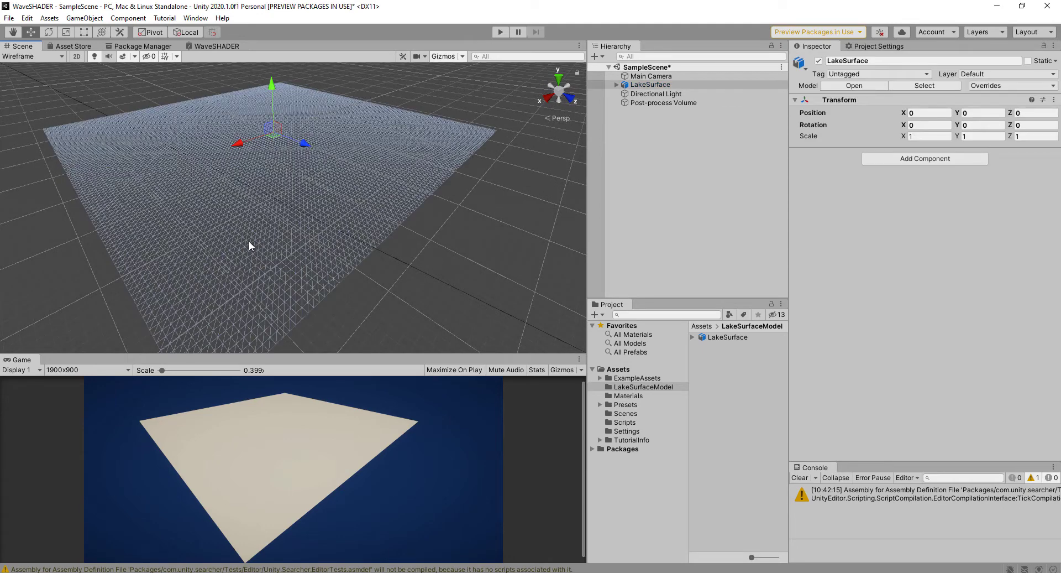
scroll(249, 242, down, 4)
Compare LakeSurface in the Shaded and Wireframe modes, clear the selection, and leave the scene view in Wireframe
click(49, 57)
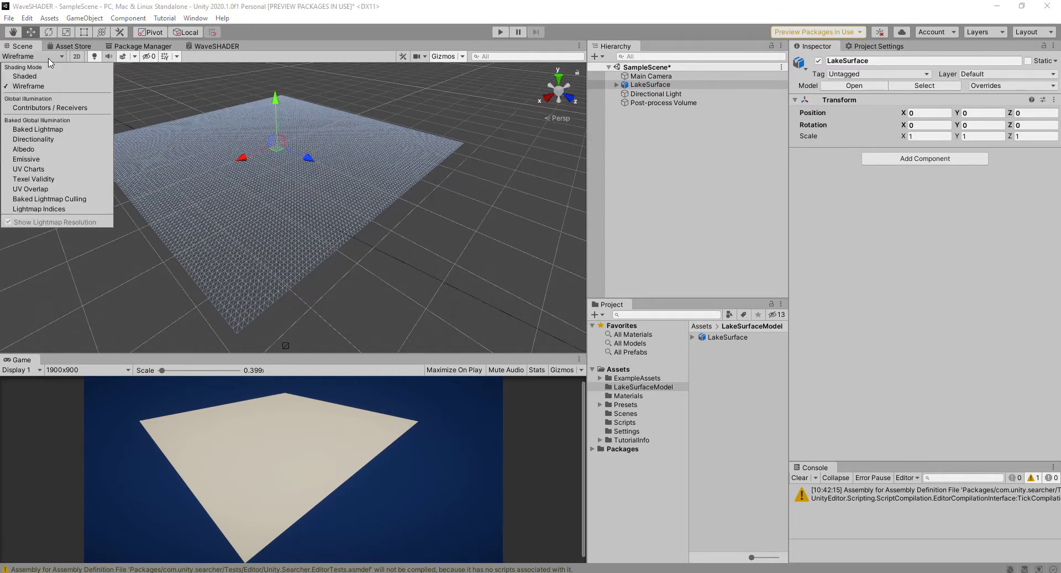
click(25, 76)
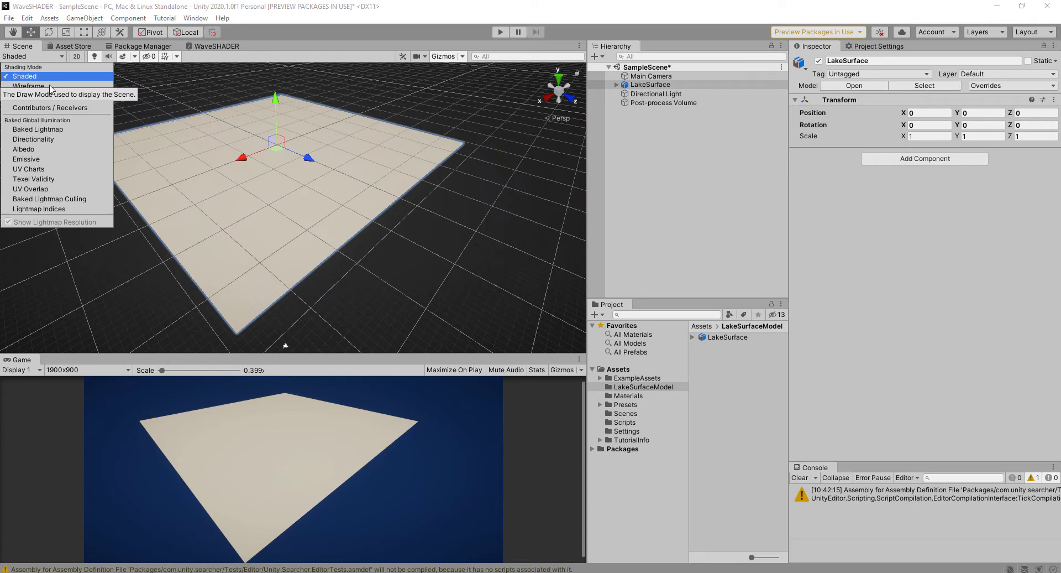
click(432, 285)
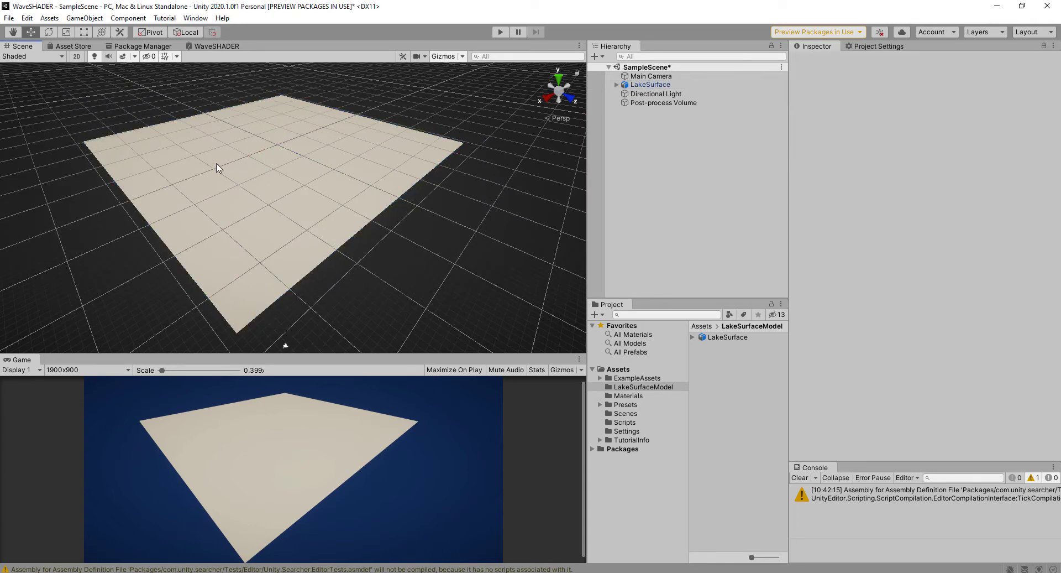
click(58, 57)
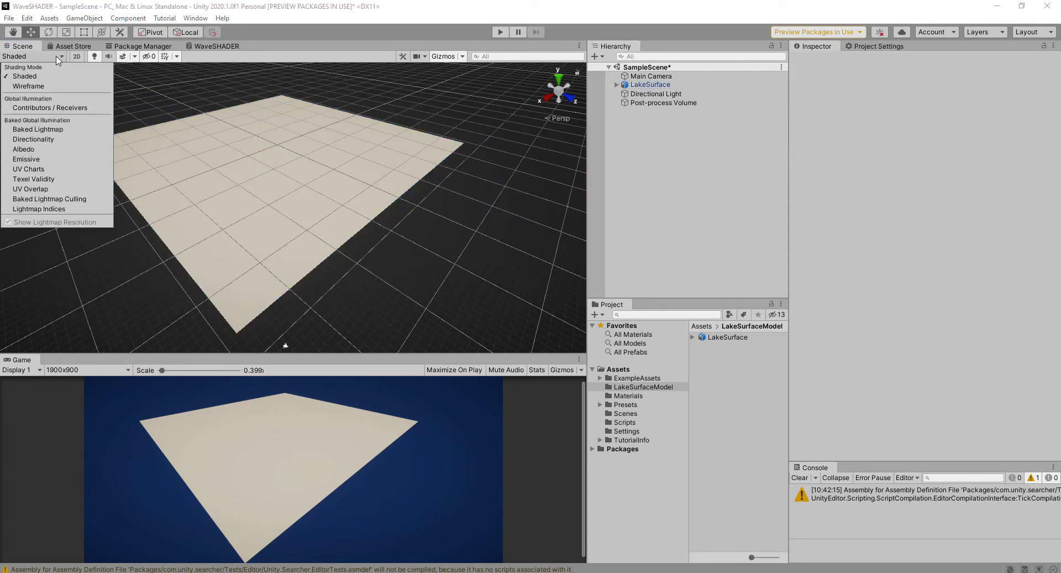
click(33, 86)
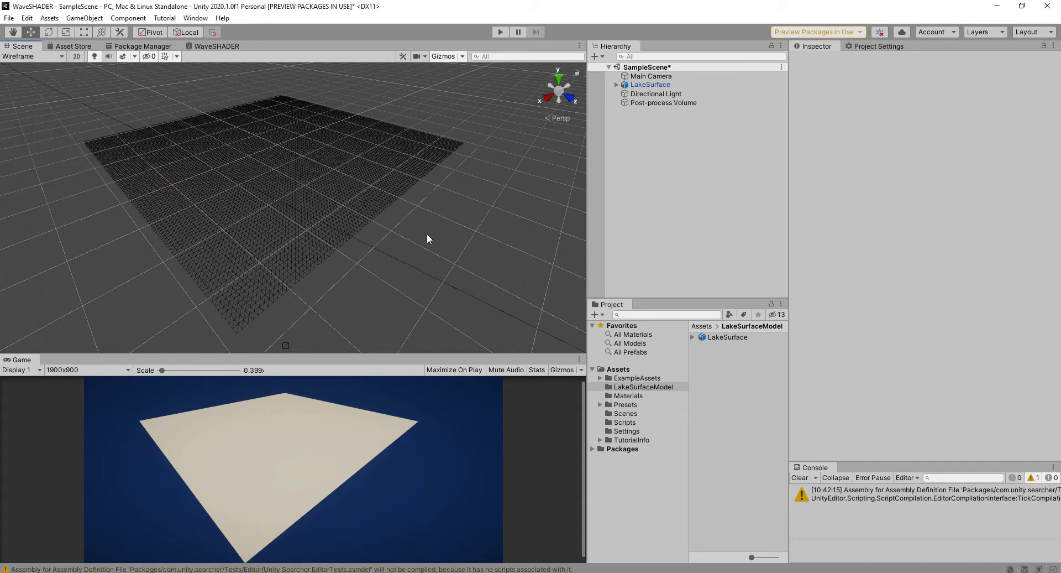
Create a new material in the project's Materials folder and name it WaveSHADER
click(618, 369)
click(635, 396)
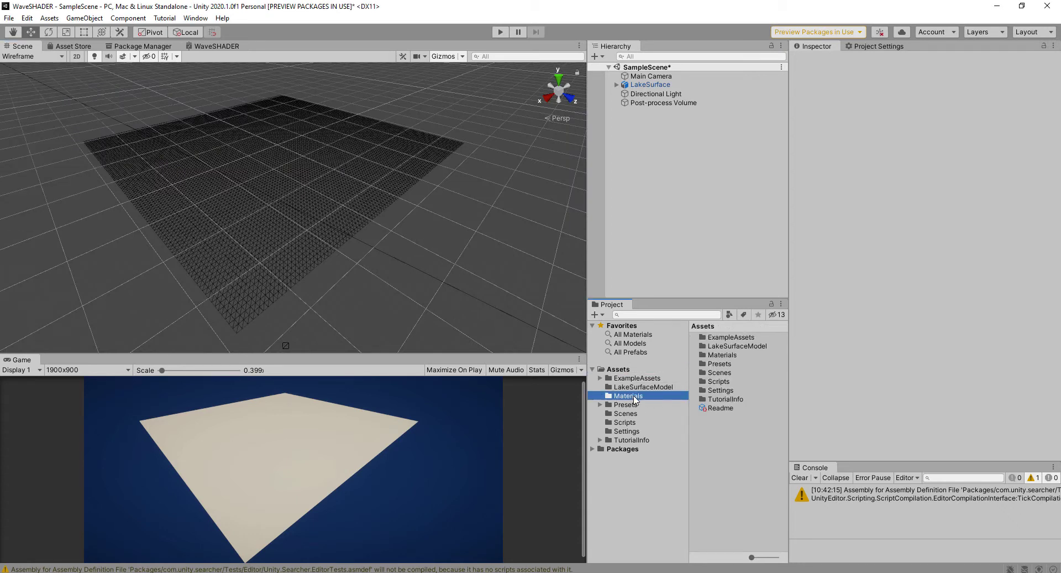
right_click(735, 431)
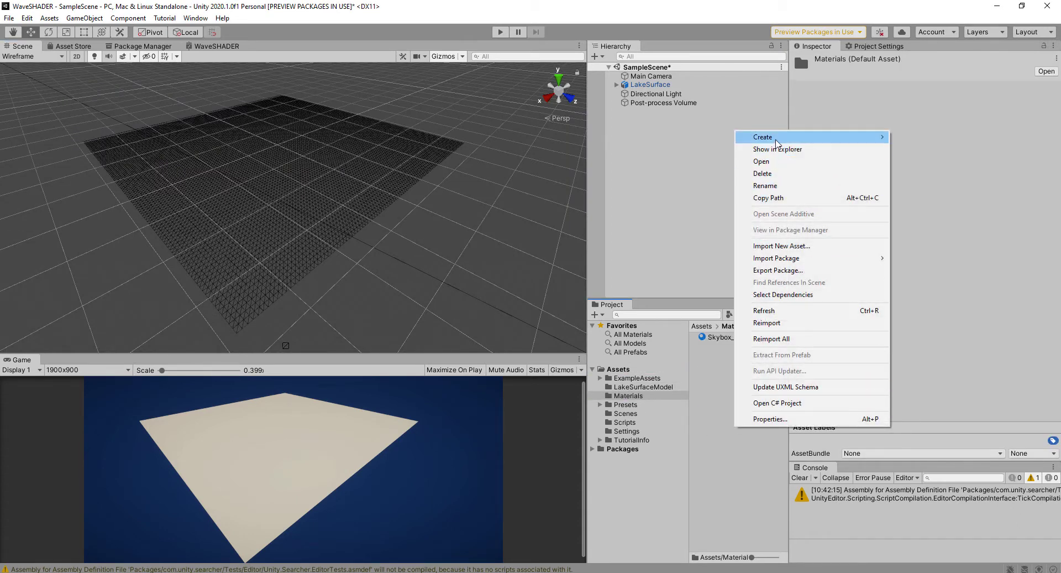
mouse_move(776, 141)
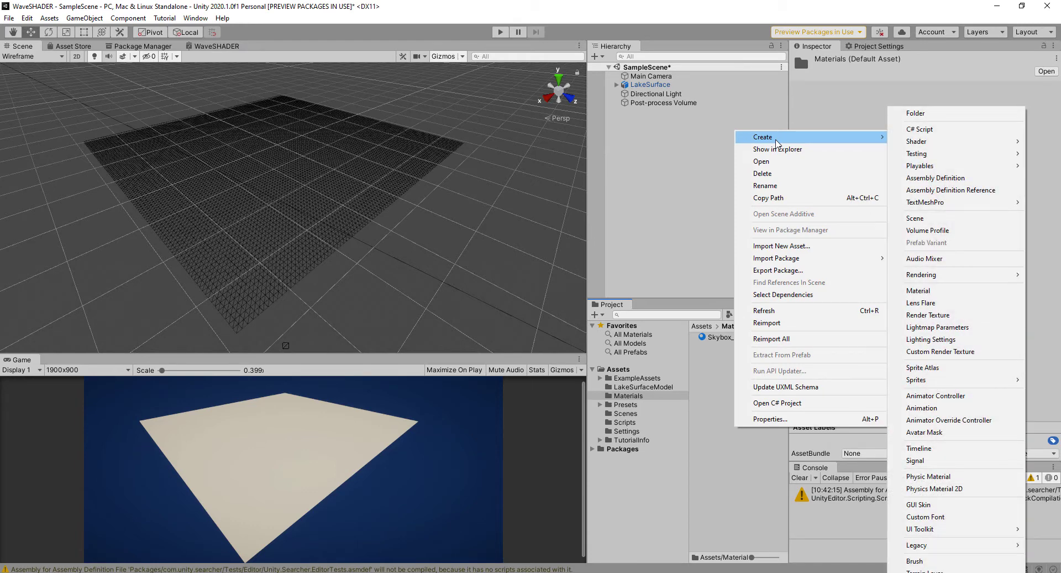
click(928, 292)
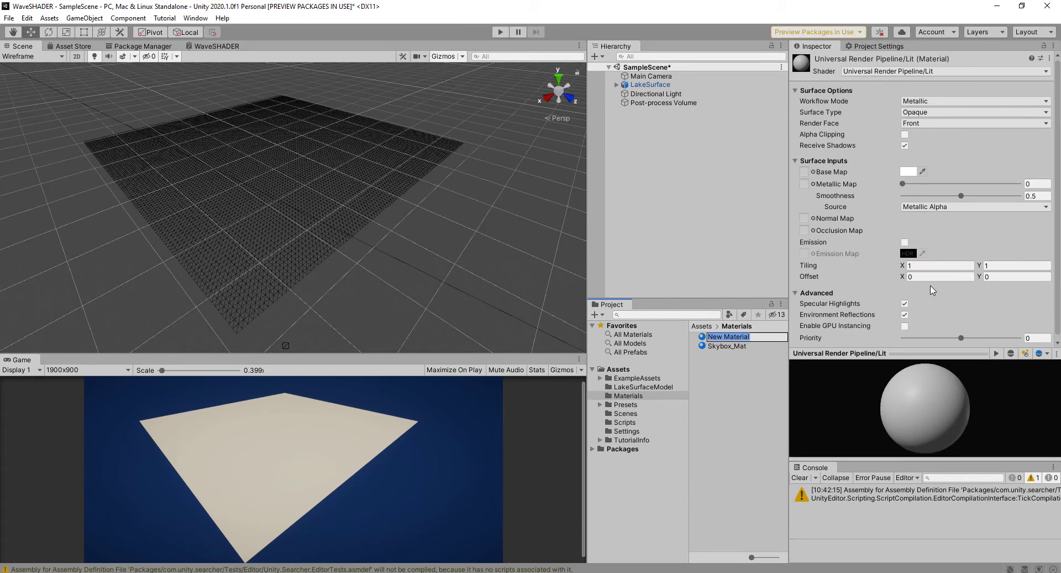
text(L)
text(W)
text(aveSHADER)
key(Return)
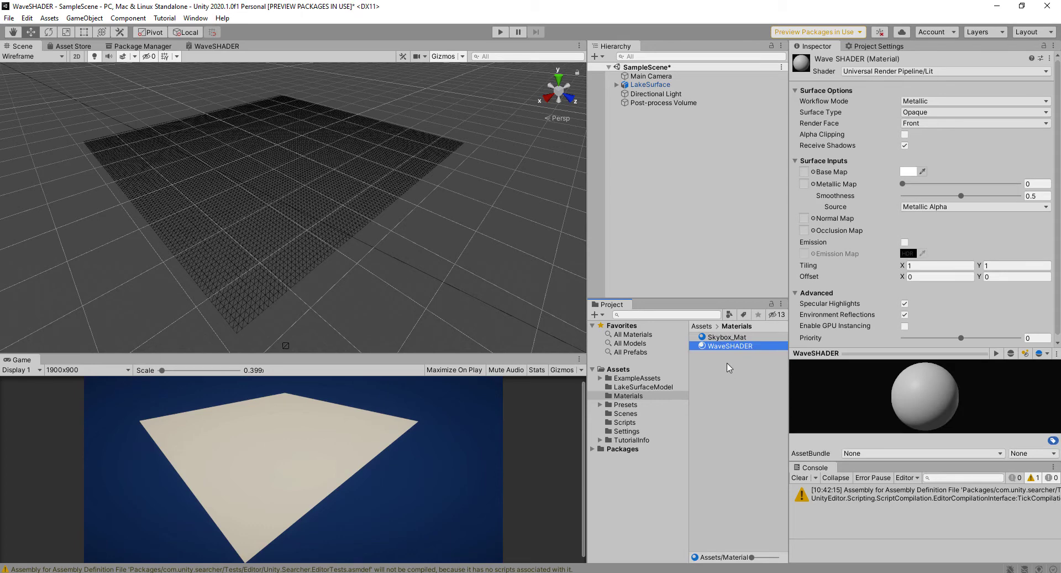
Rename the WaveSHADER material to WaveMaterial
right_click(731, 347)
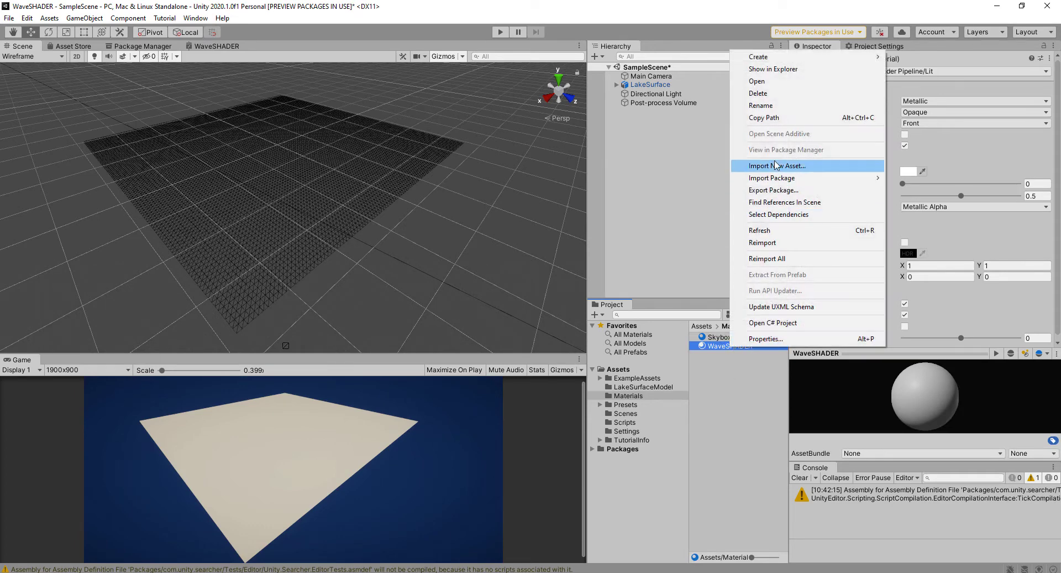
click(777, 105)
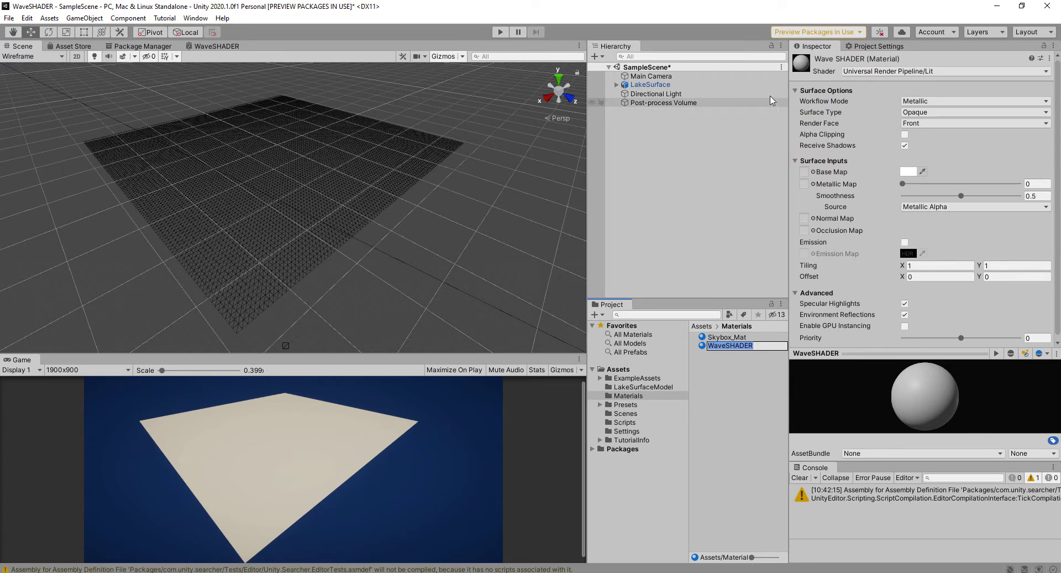
text(Wav)
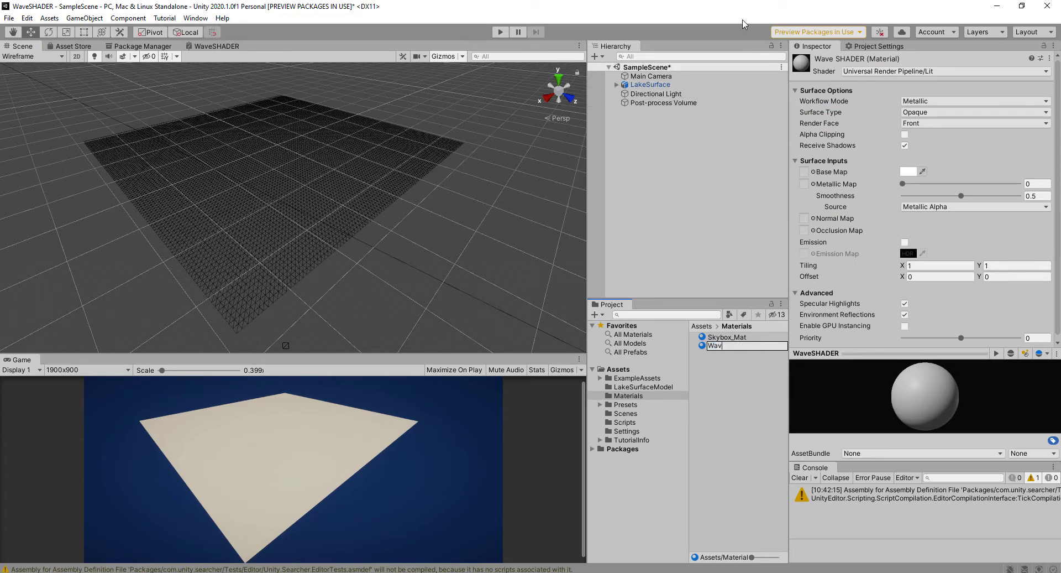
text(eMaterial)
key(Return)
Create a new PBR Graph shader in the Materials folder, keeping its default name
right_click(726, 393)
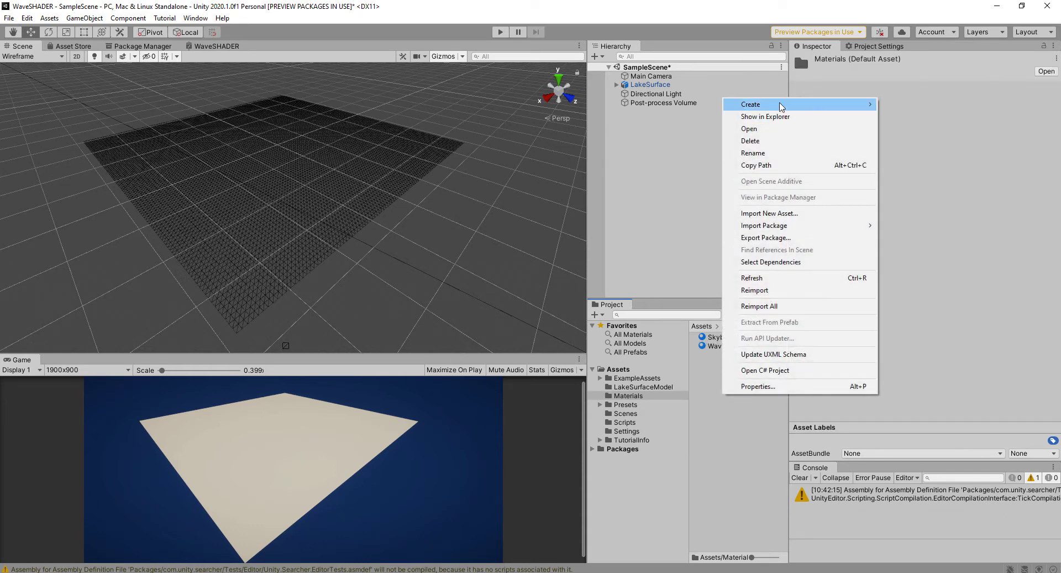
mouse_move(782, 107)
mouse_move(904, 132)
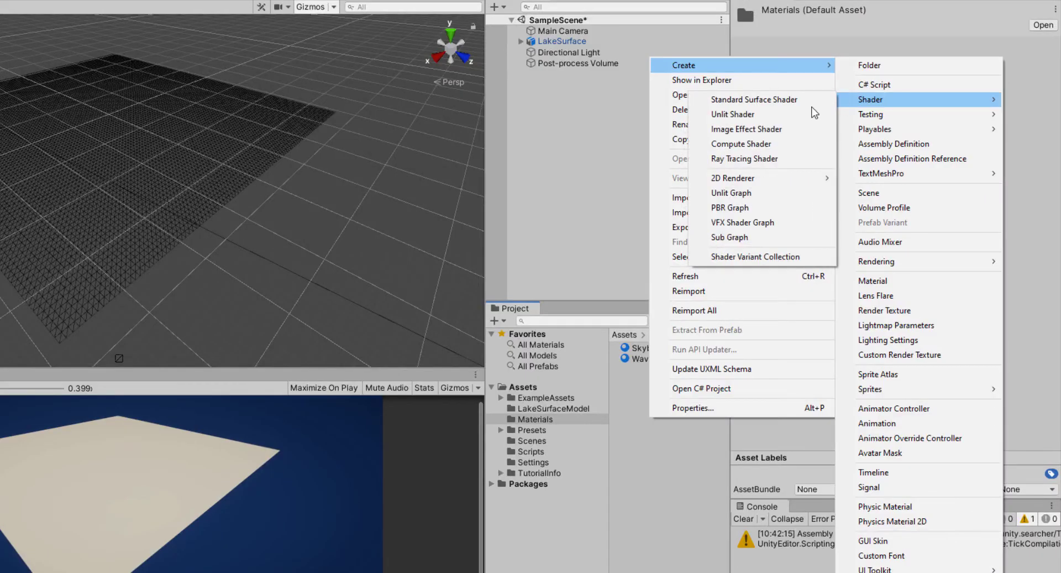
click(741, 208)
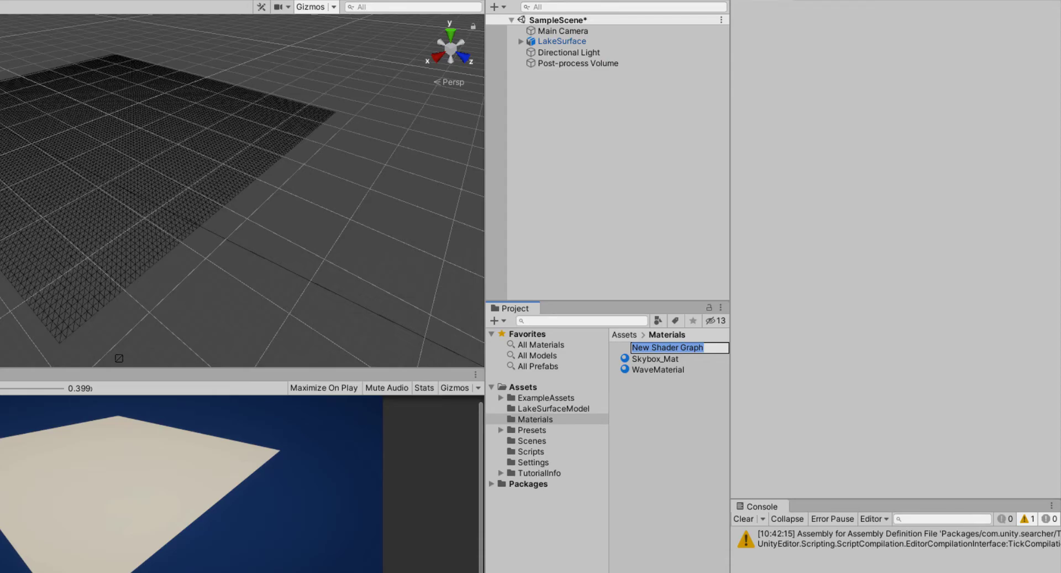
key(Return)
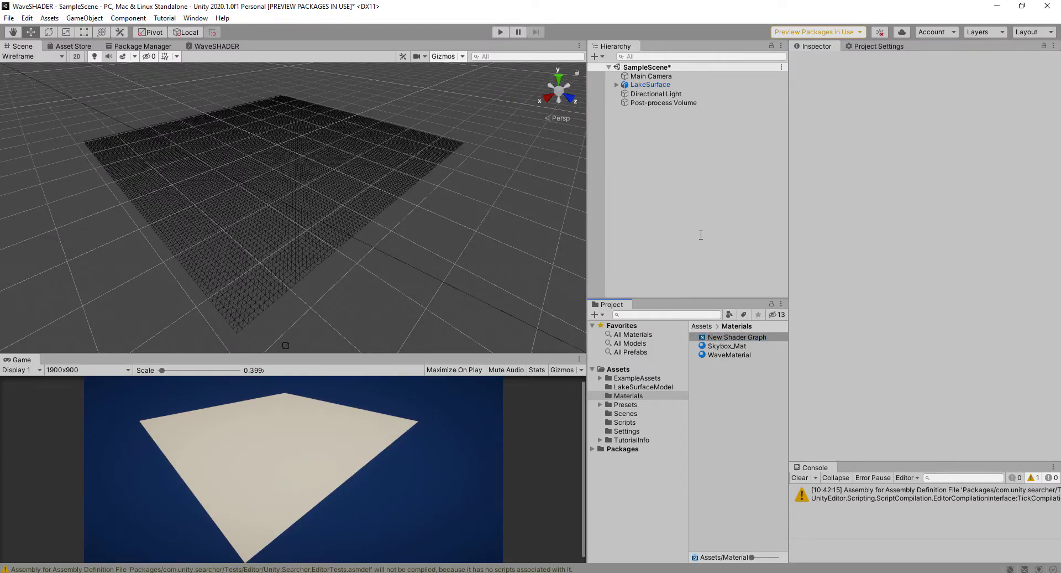
Rename the new shader graph in the Materials folder to WaveSHADER
click(735, 338)
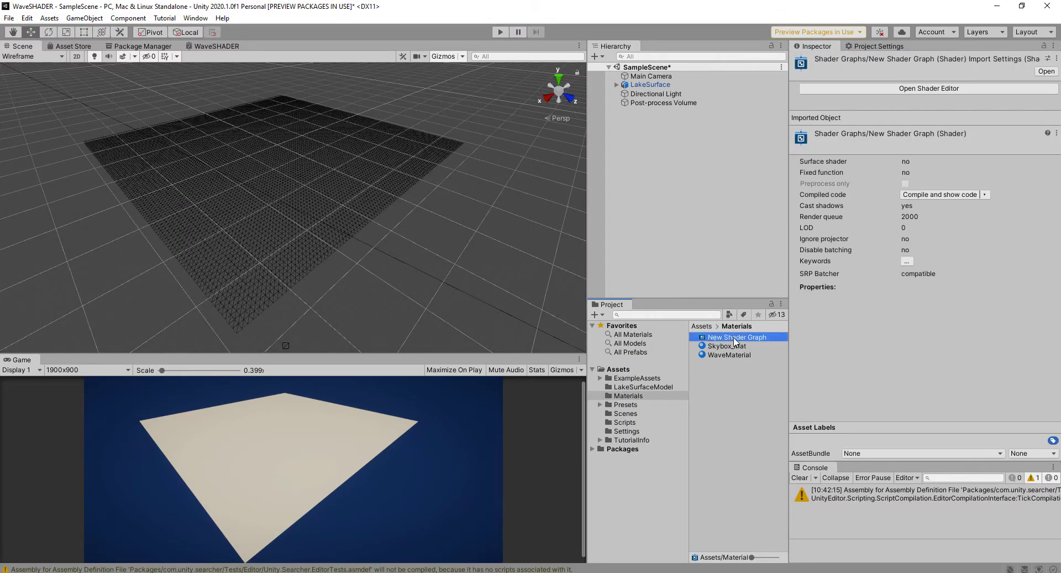
right_click(736, 339)
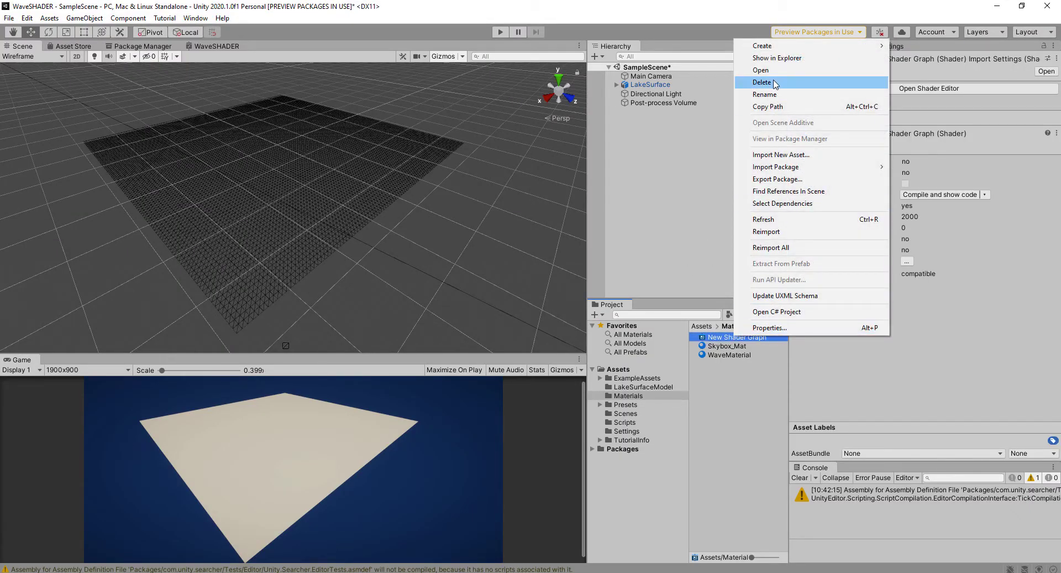
click(773, 99)
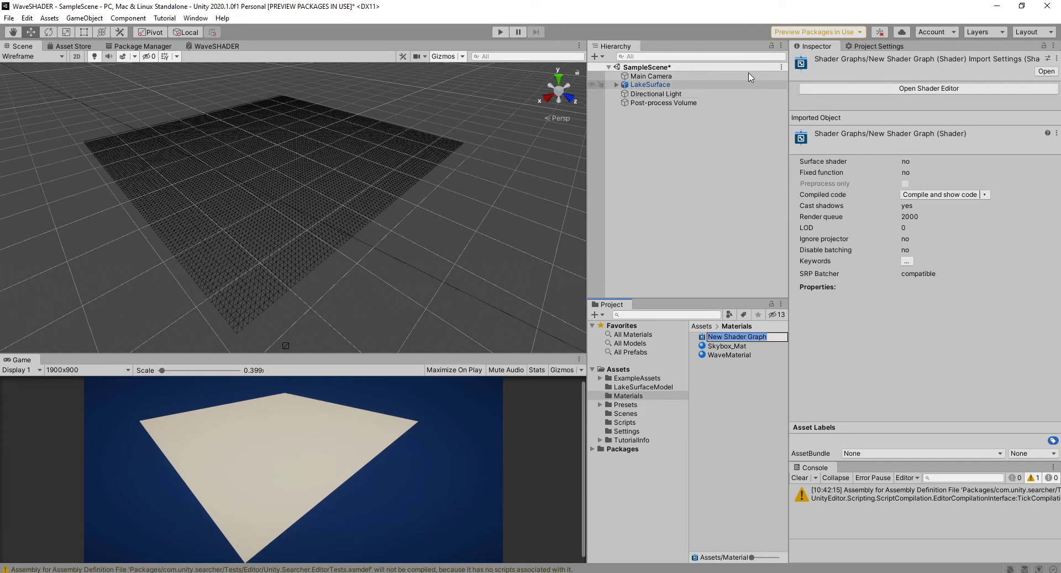
text(Wave)
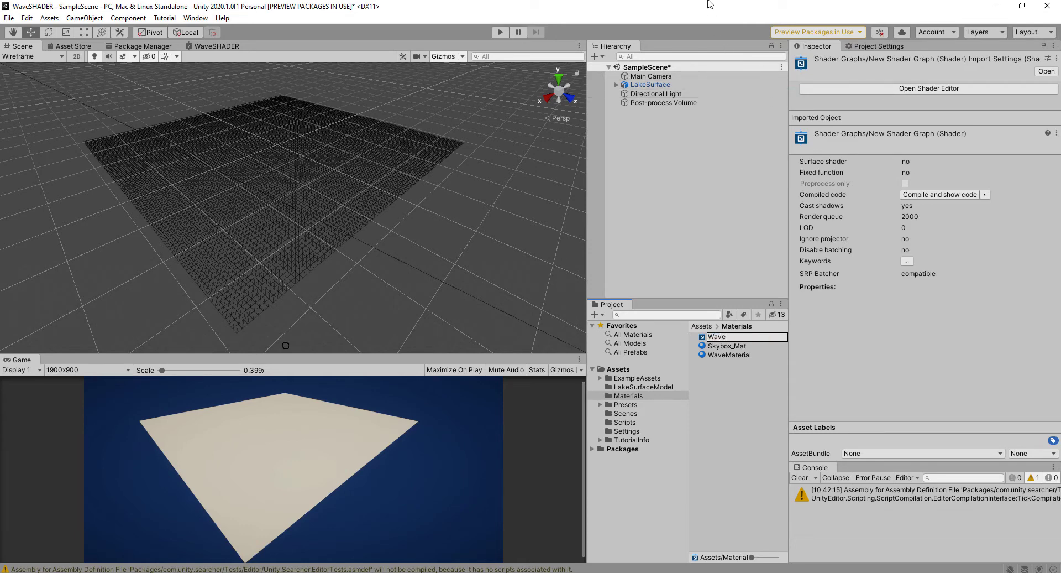
text(SHADER)
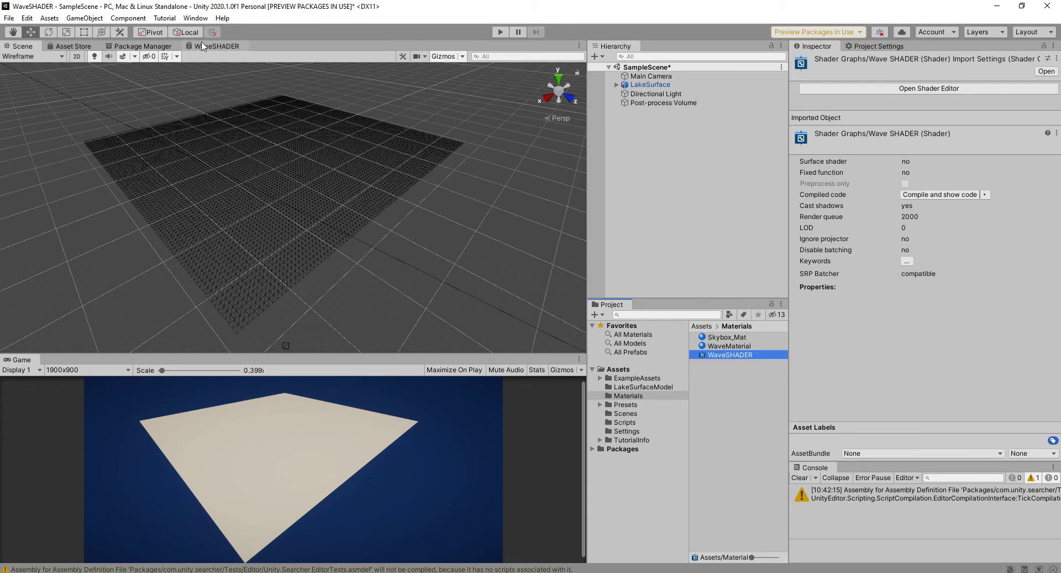
Open the WaveSHADER graph for editing, maximize its window, and move the PBR Master node far to the right
click(730, 355)
double_click(730, 355)
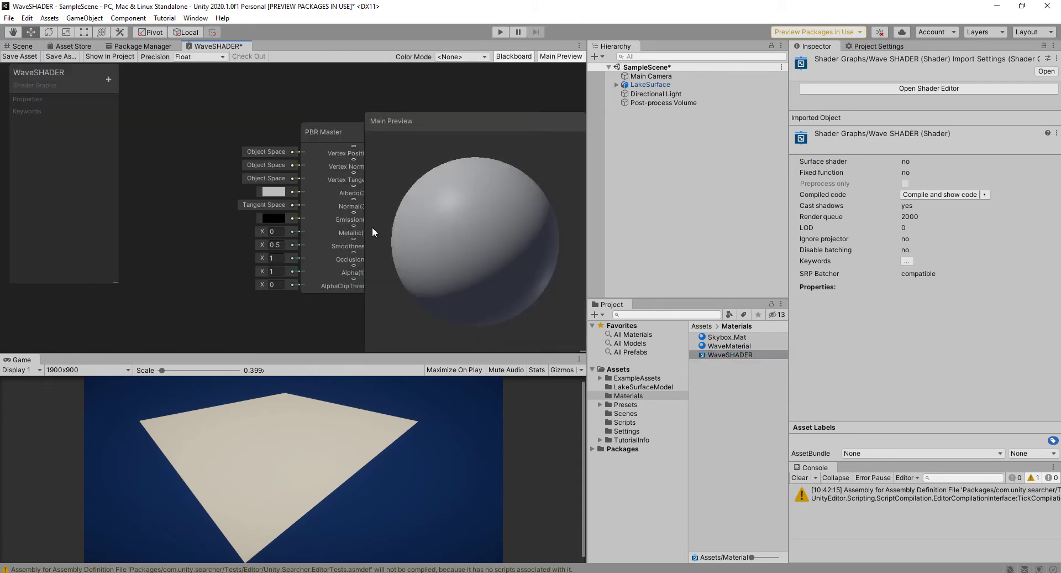
key(shift+space)
middle_drag(459, 311, 492, 340)
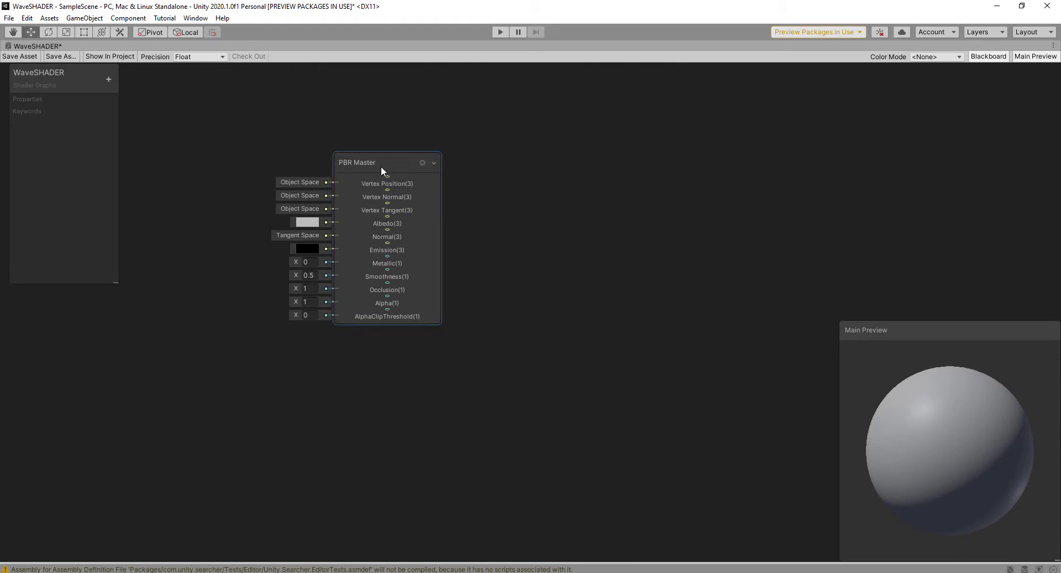
drag(381, 168, 715, 154)
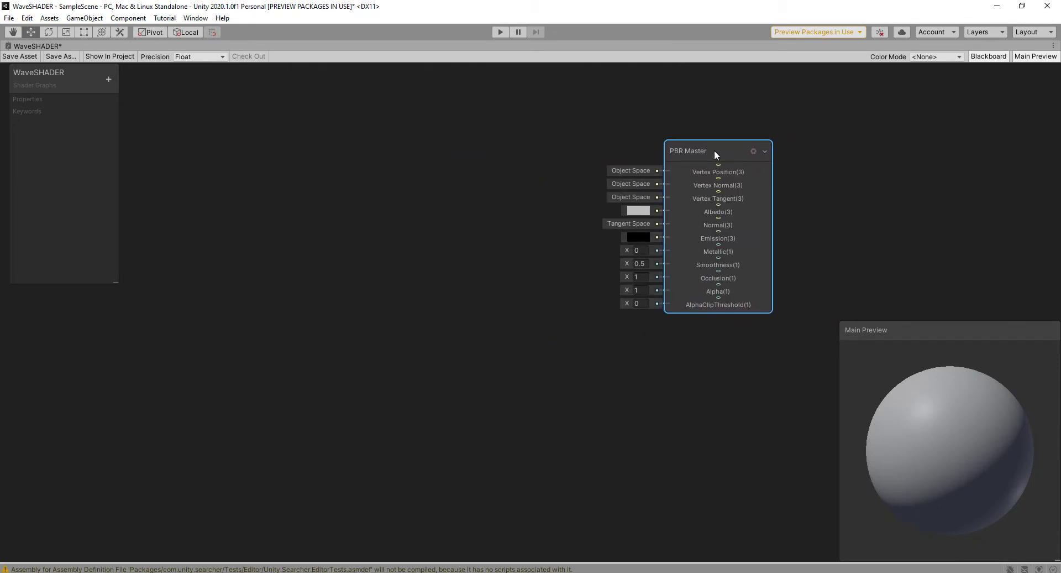
middle_drag(617, 391, 592, 443)
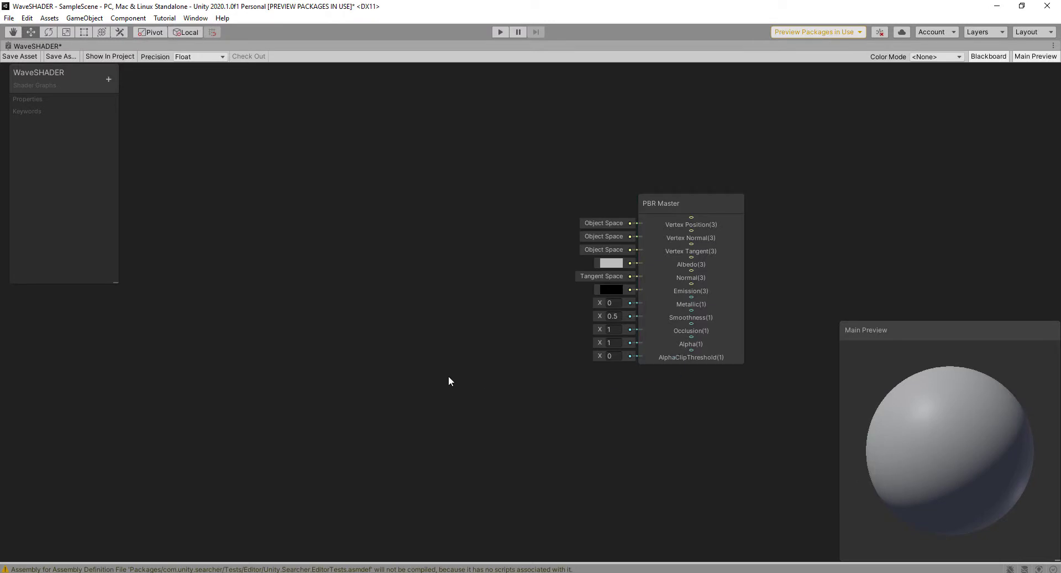
Add a Position node to the graph and place it well to the left of PBR Master
mouse_move(449, 376)
middle_down()
mouse_move(483, 374)
mouse_move(465, 372)
middle_up()
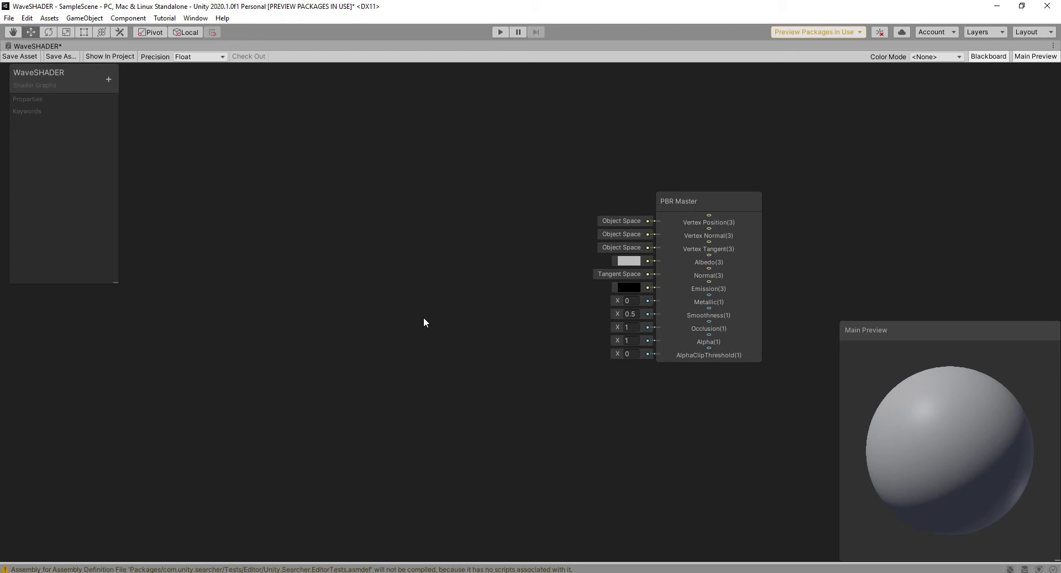
middle_drag(416, 332, 481, 351)
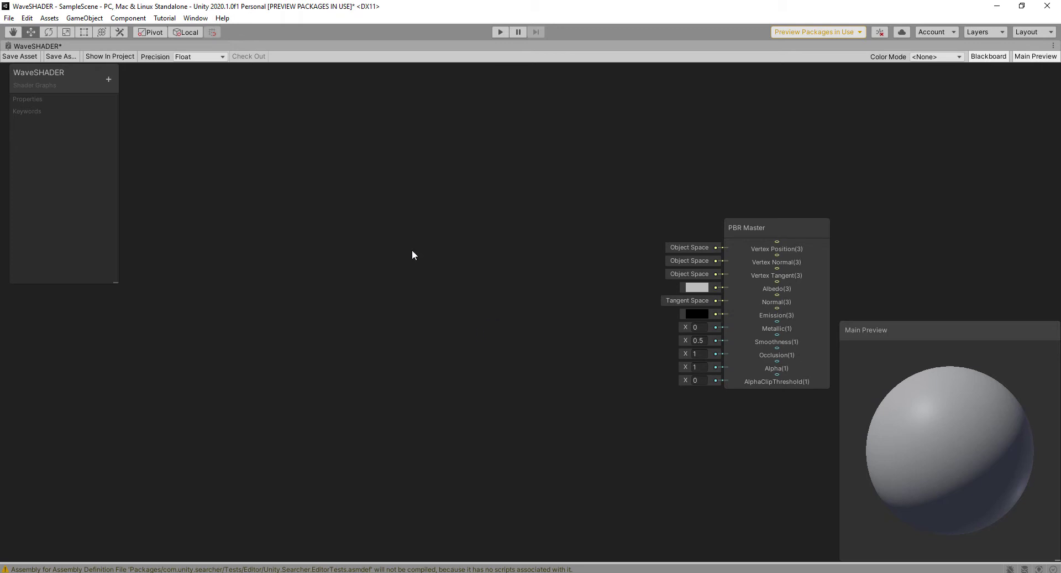
middle_drag(363, 230, 388, 238)
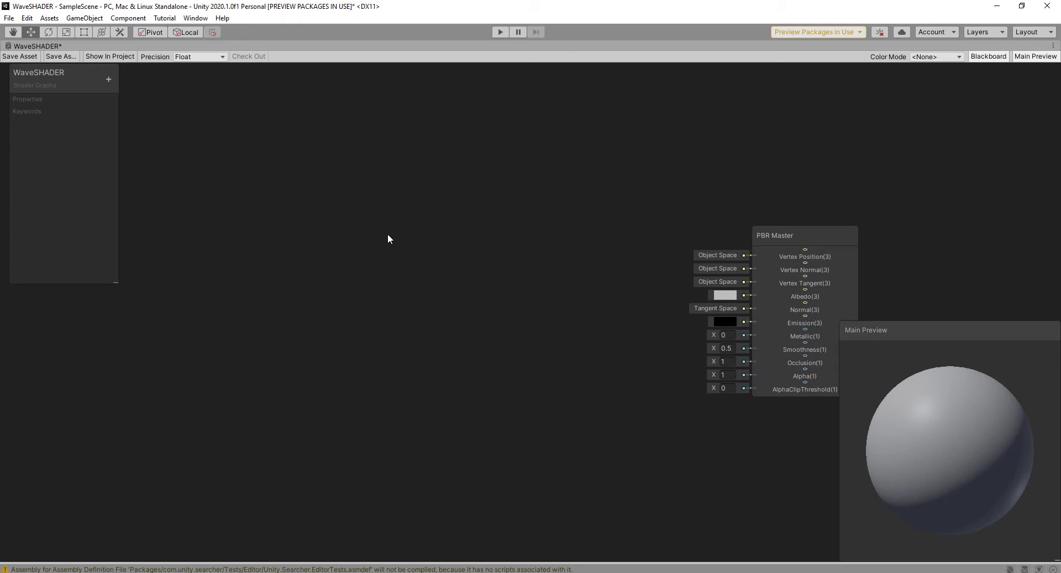
key(space)
text(pos)
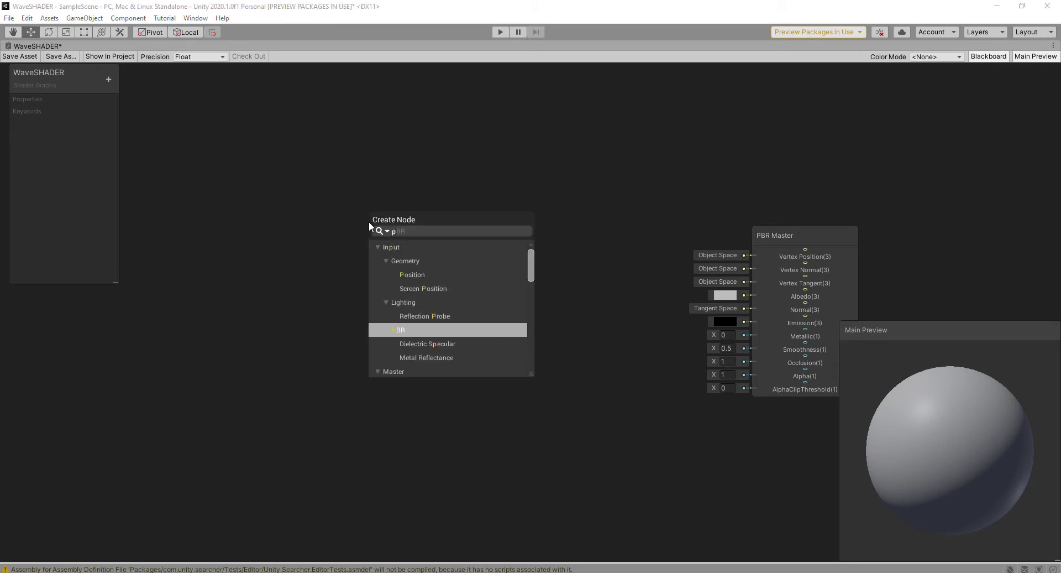
click(419, 275)
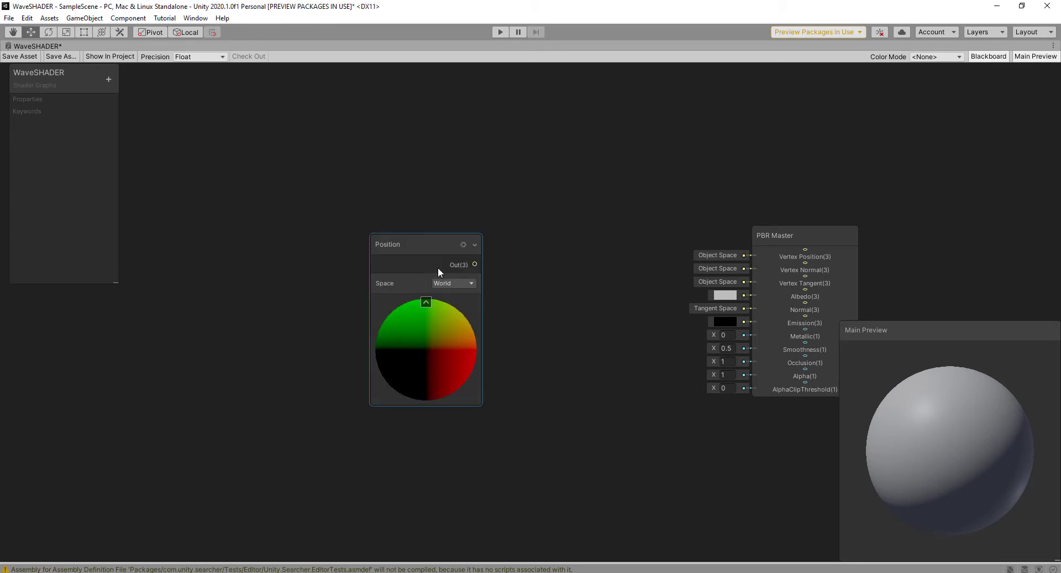
drag(421, 245, 380, 198)
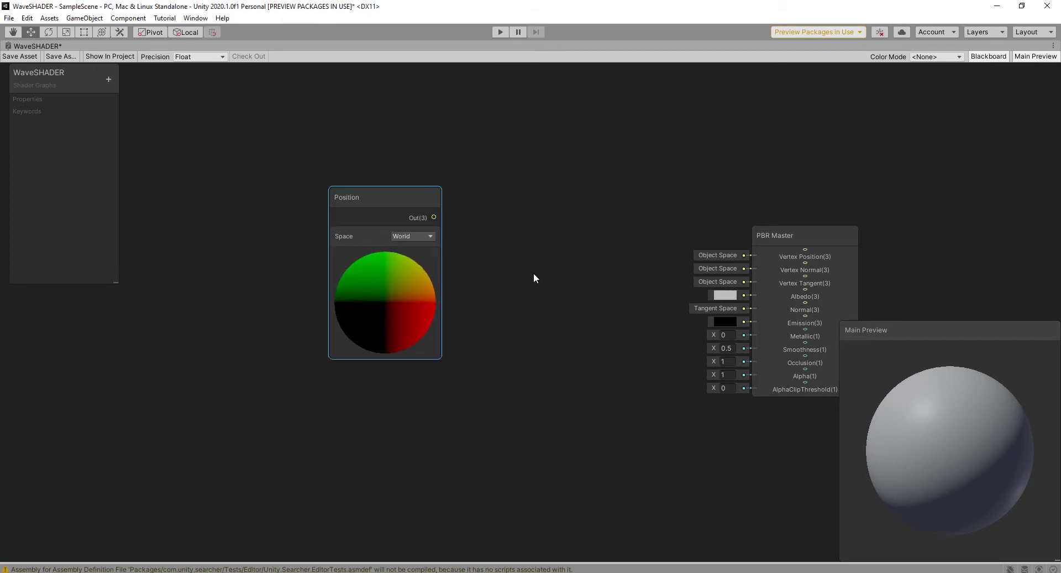
click(552, 265)
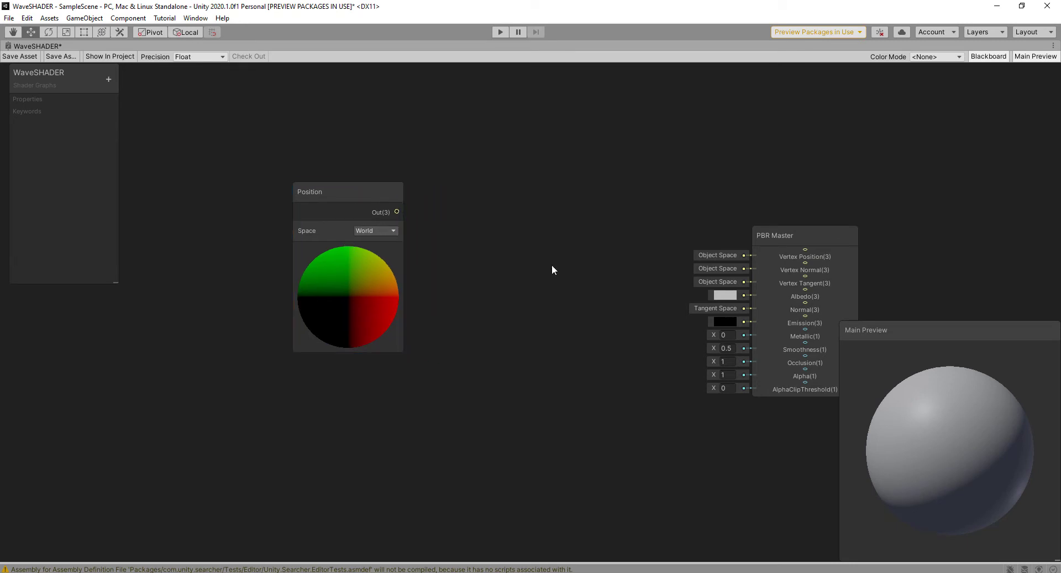
Add a Split node between Position and PBR Master and connect the Position output to its input
key(space)
text(spl)
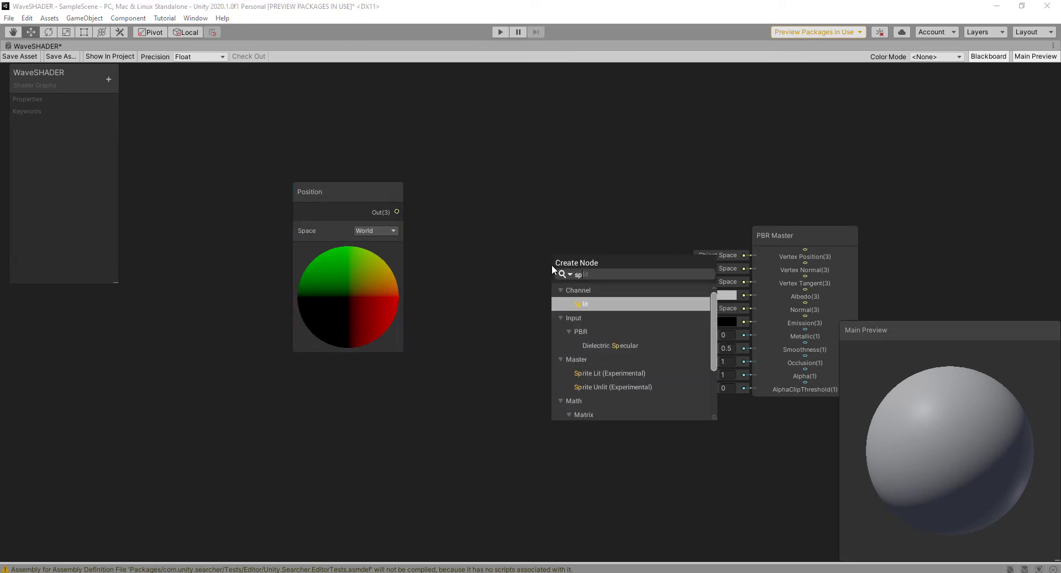
click(596, 304)
drag(576, 282, 549, 240)
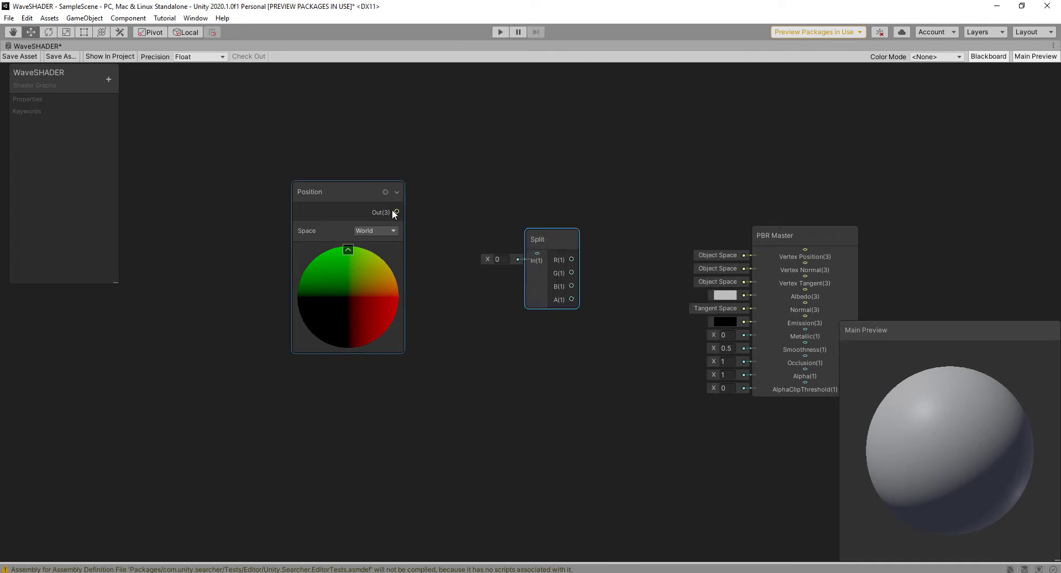
drag(396, 213, 538, 256)
drag(362, 185, 325, 157)
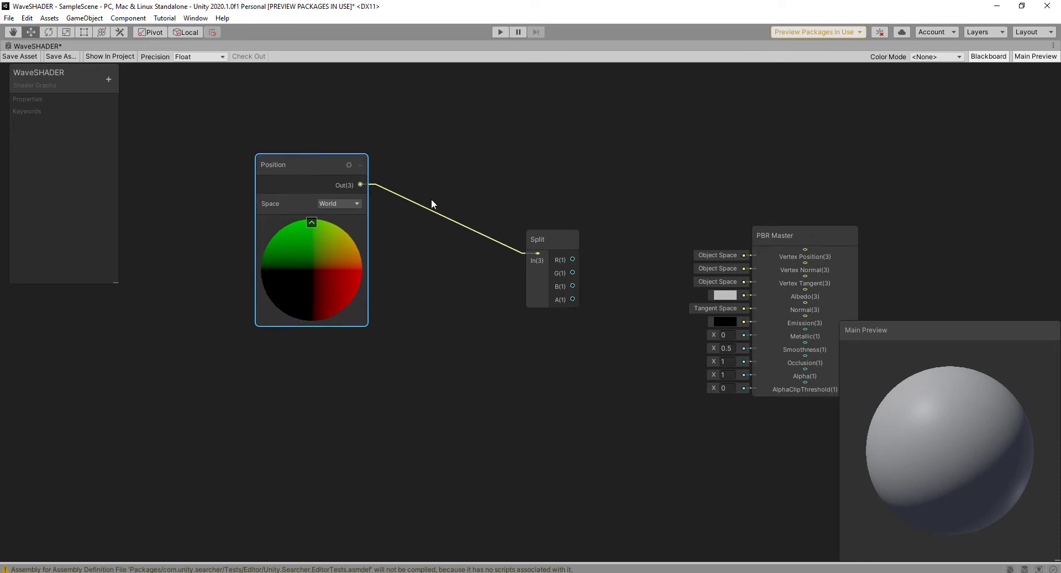
Set the Position node's space to Object and arrange the Position and Split nodes closer together
click(347, 203)
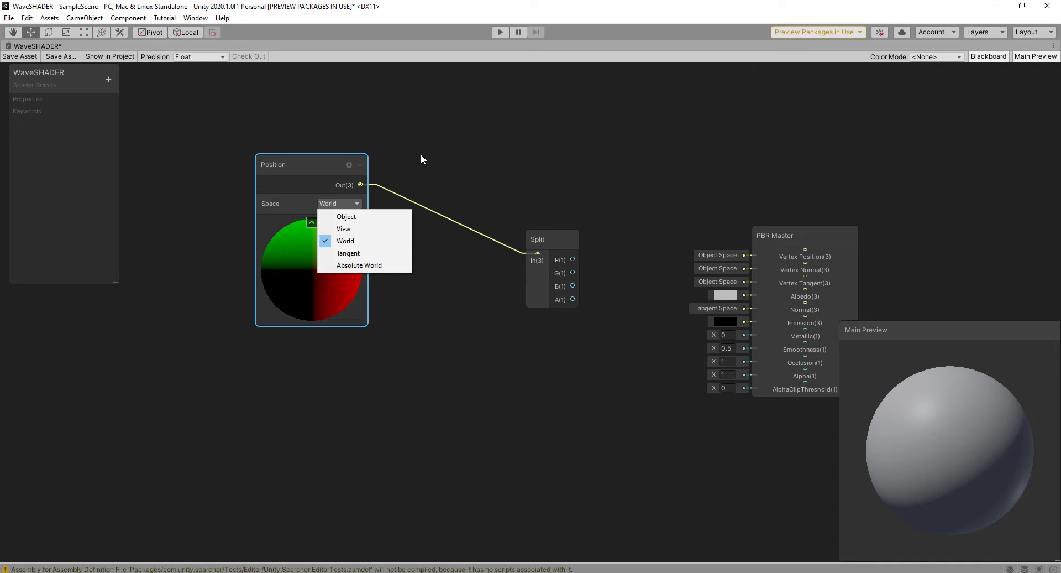
click(349, 216)
drag(308, 161, 298, 143)
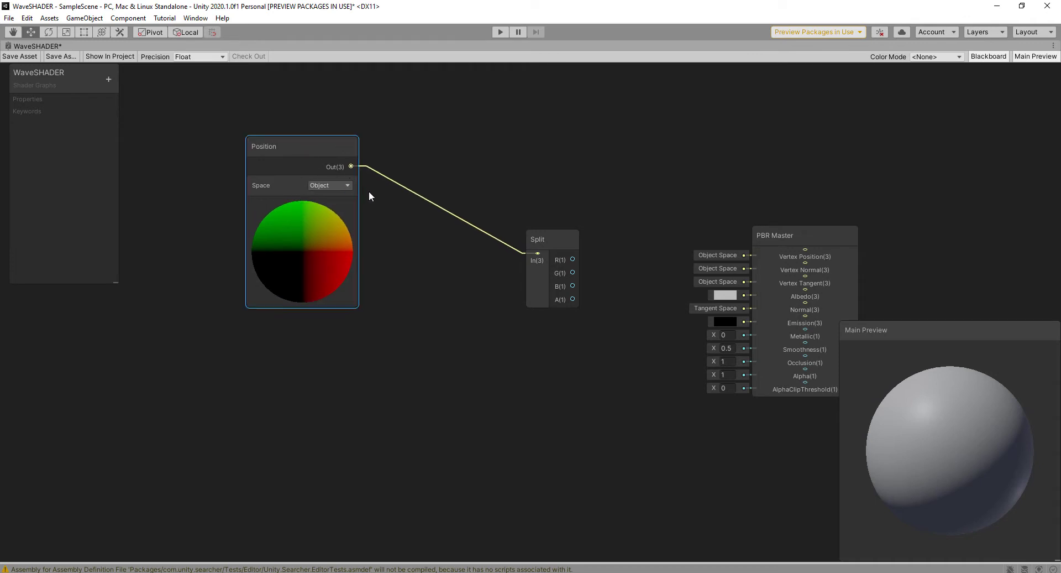
drag(302, 150, 307, 156)
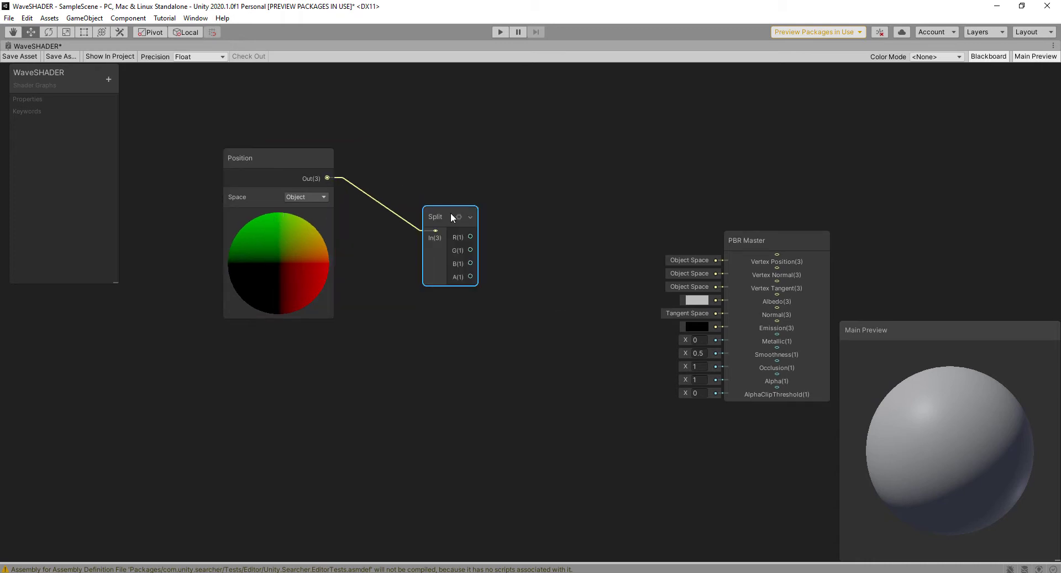
drag(443, 214, 415, 197)
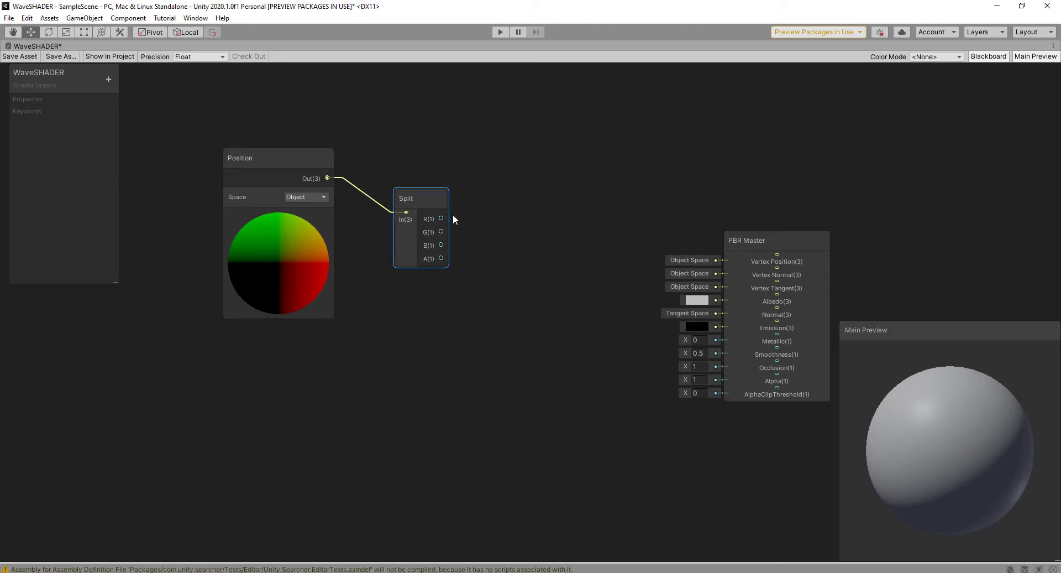
drag(416, 198, 420, 210)
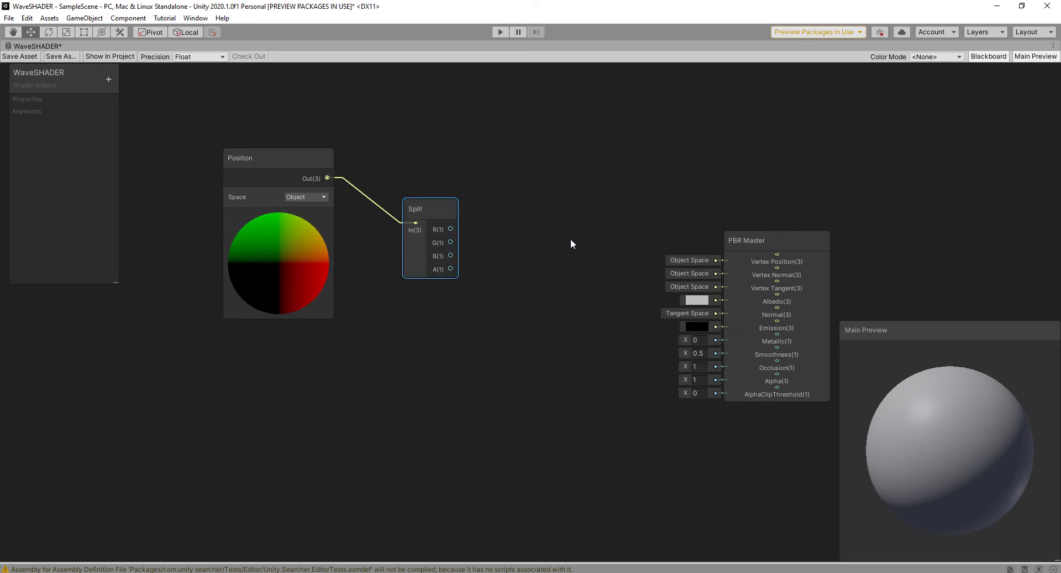
Add a Vector 3 node between Split and PBR Master and connect Split's R output to its X input
key(space)
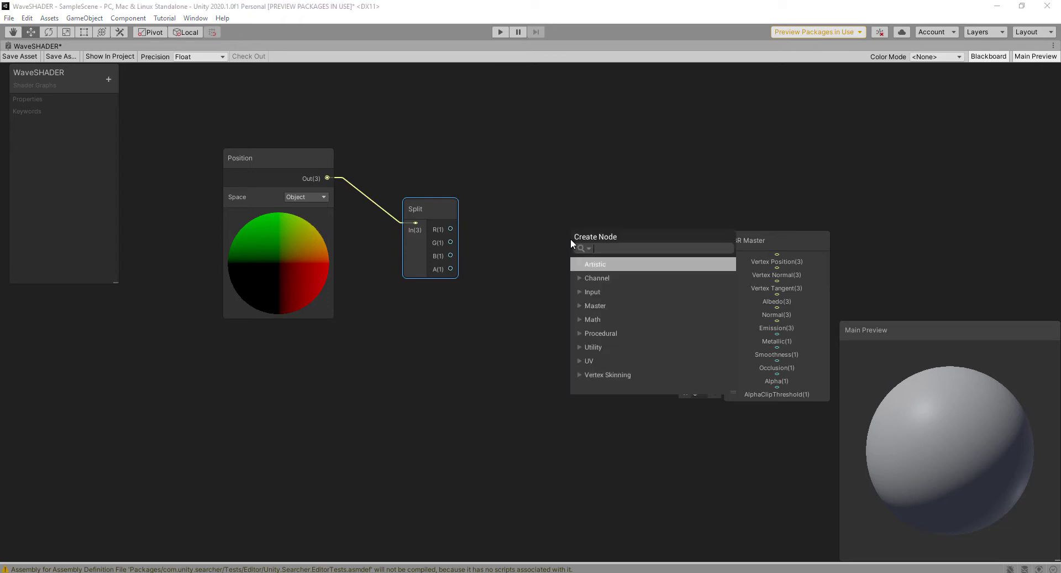
text(ve)
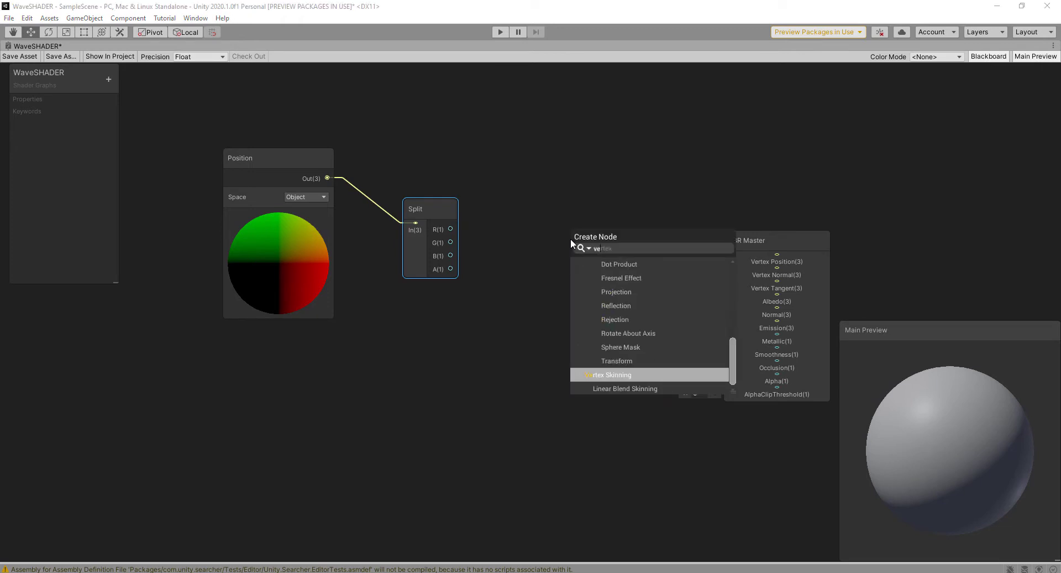
key(BackSpace)
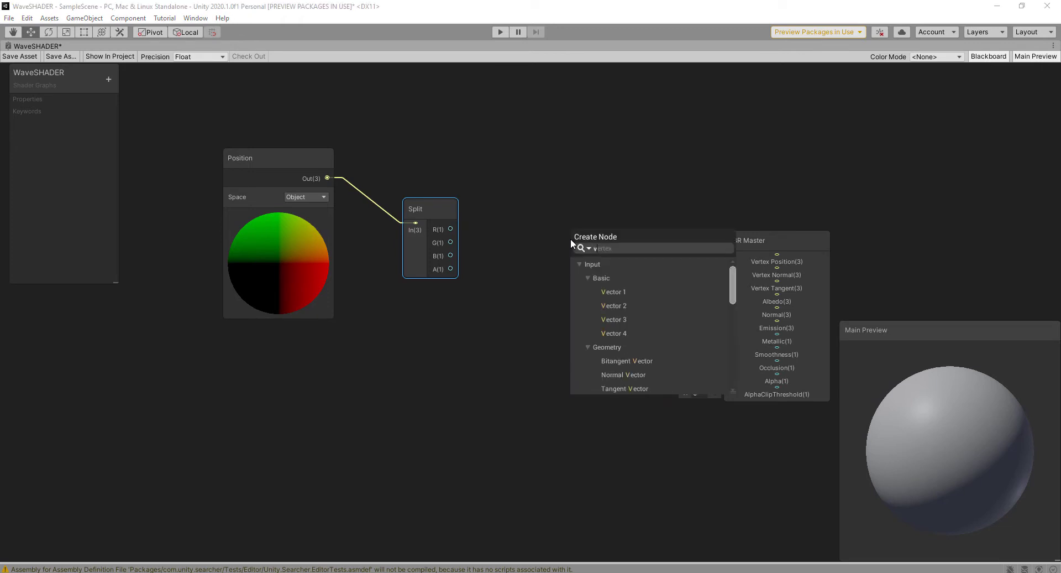
text(ector 3)
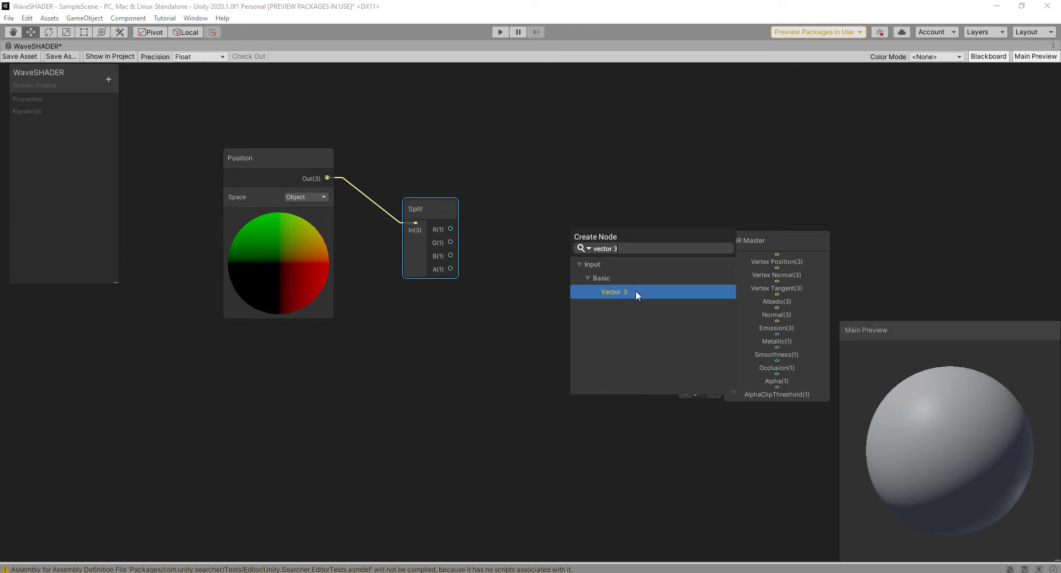
click(635, 292)
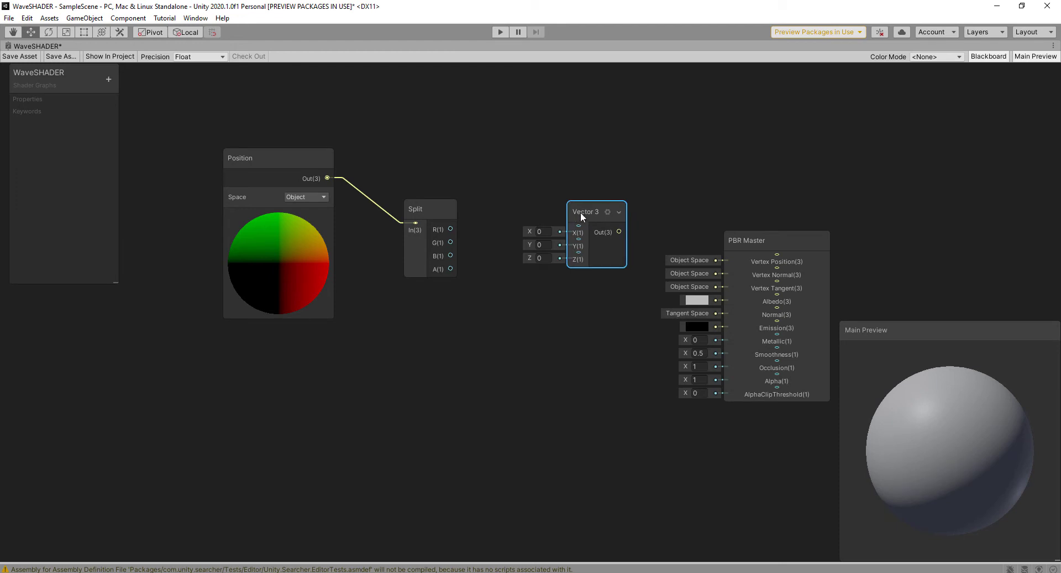
drag(581, 212, 576, 213)
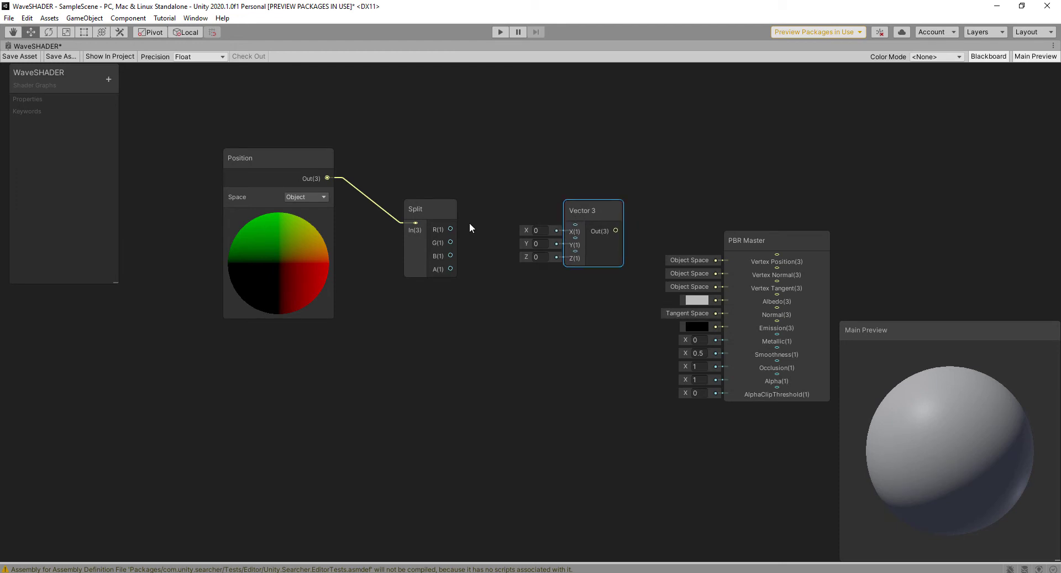
drag(451, 228, 575, 225)
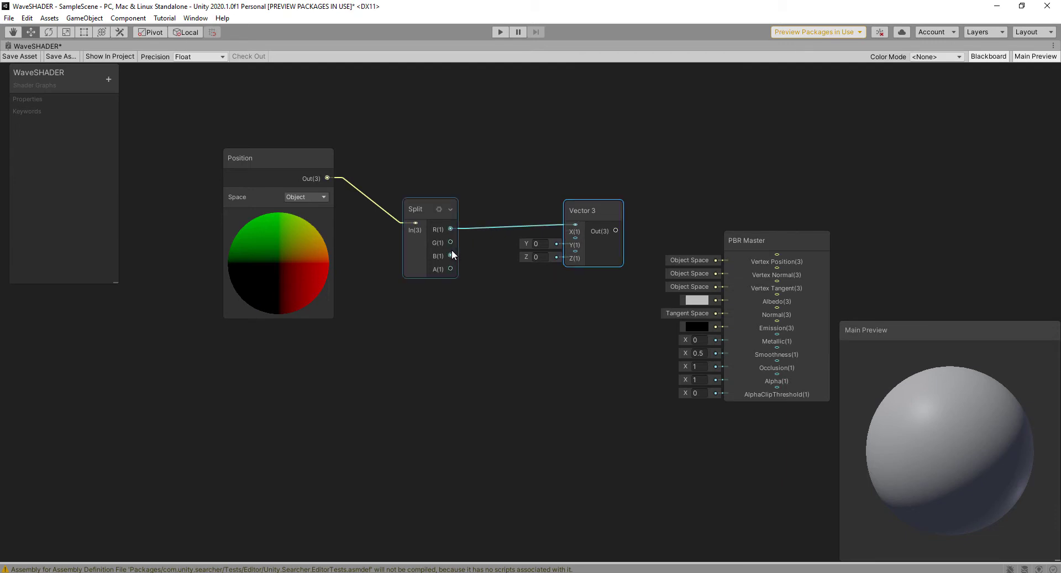
Connect Split's G and B outputs to Vector 3's Y and Z, feed Vector 3 into PBR Master's Vertex Position, and save the graph
drag(452, 241, 575, 239)
drag(451, 255, 577, 253)
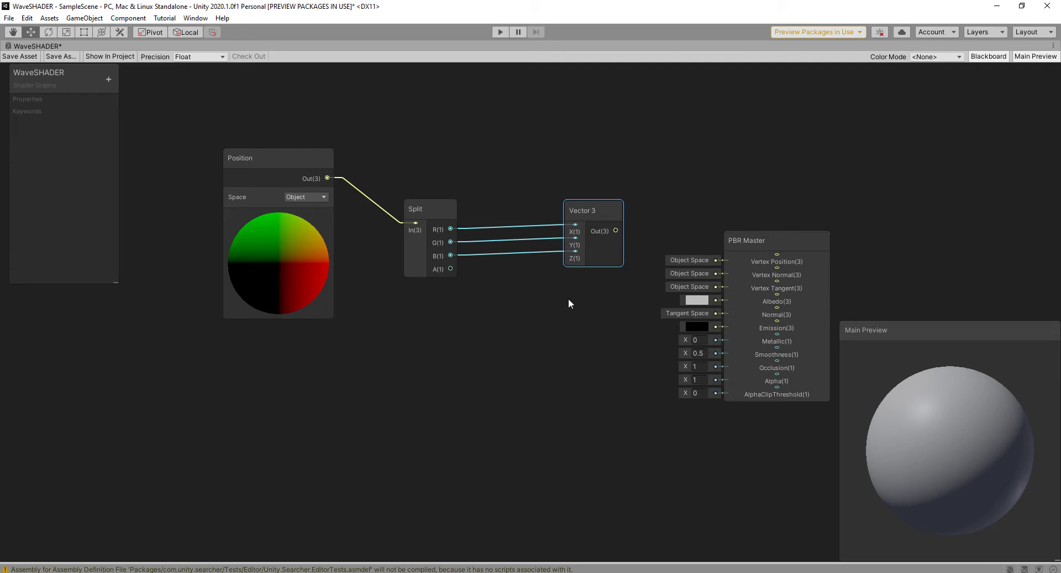
middle_drag(571, 297, 542, 301)
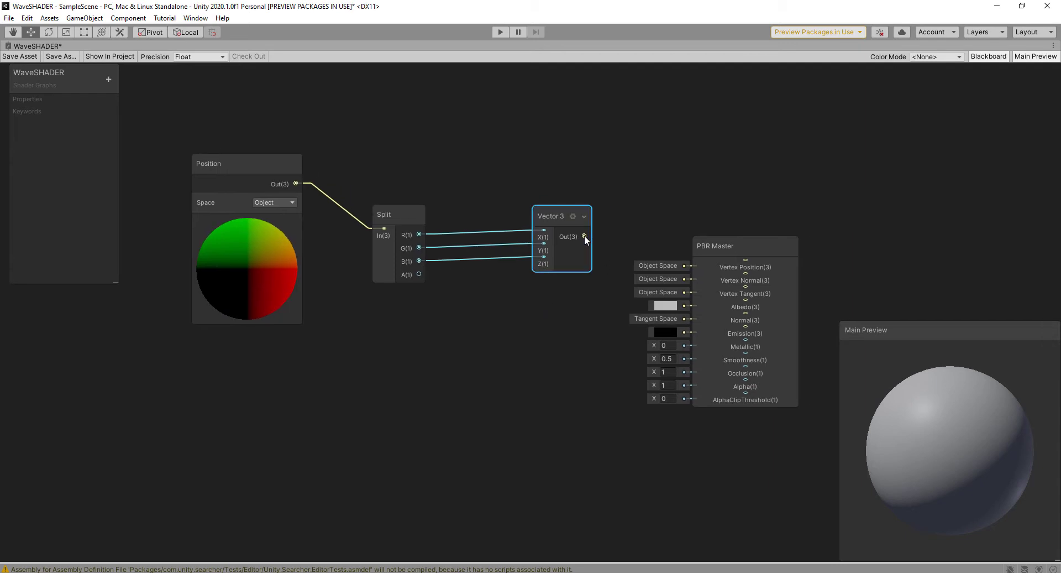
drag(585, 235, 748, 260)
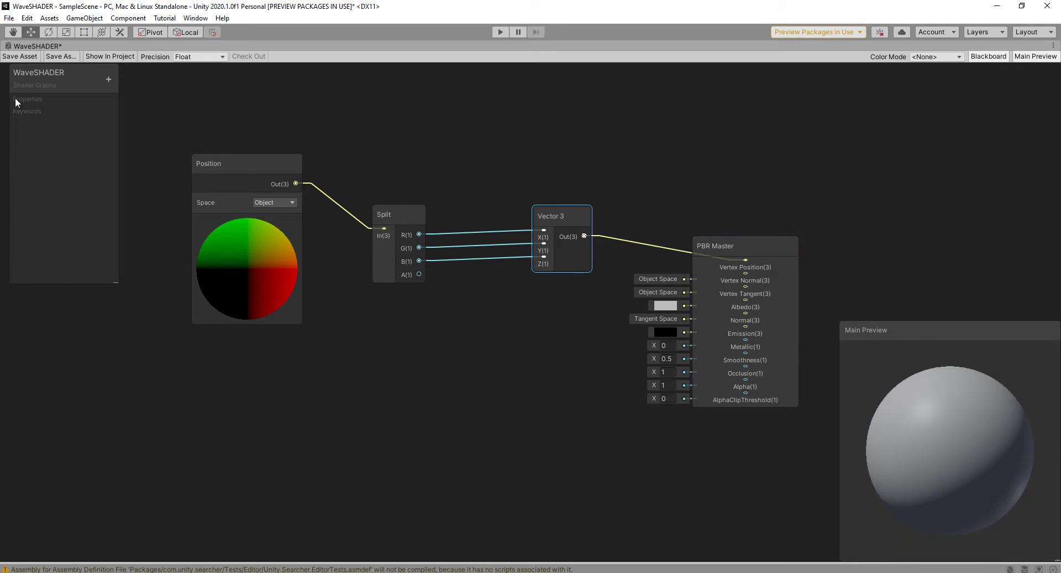
click(18, 57)
key(shift+space)
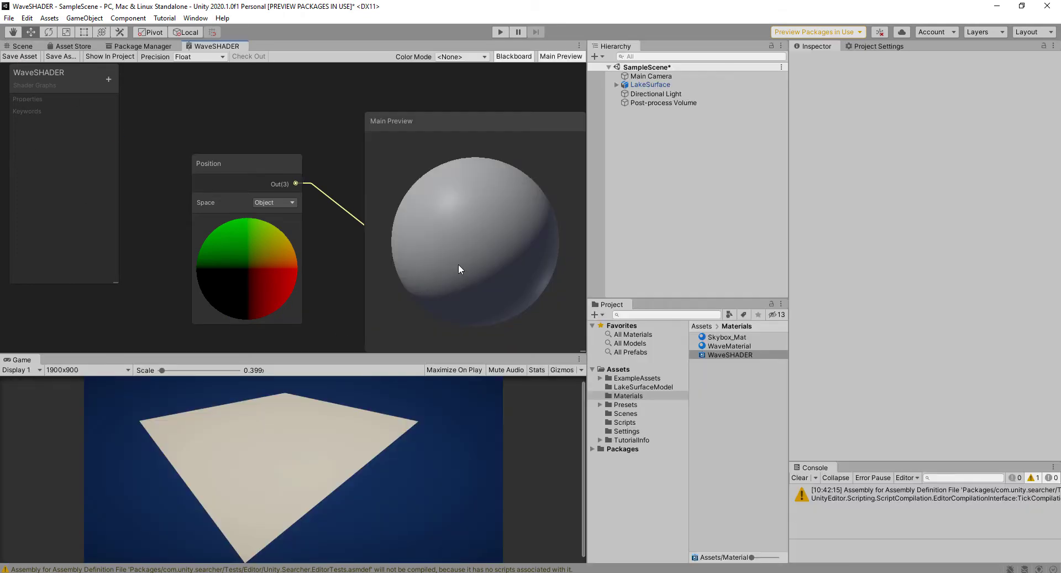
Add a Sphere to the scene and scale it up uniformly to about 18.8
click(22, 46)
middle_drag(287, 200, 283, 211)
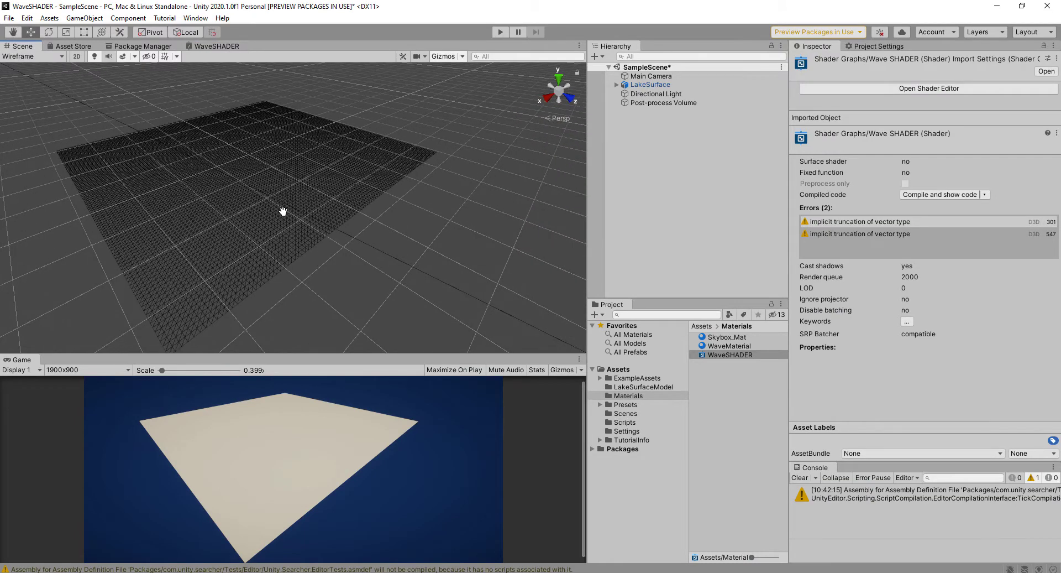
scroll(283, 212, down, 5)
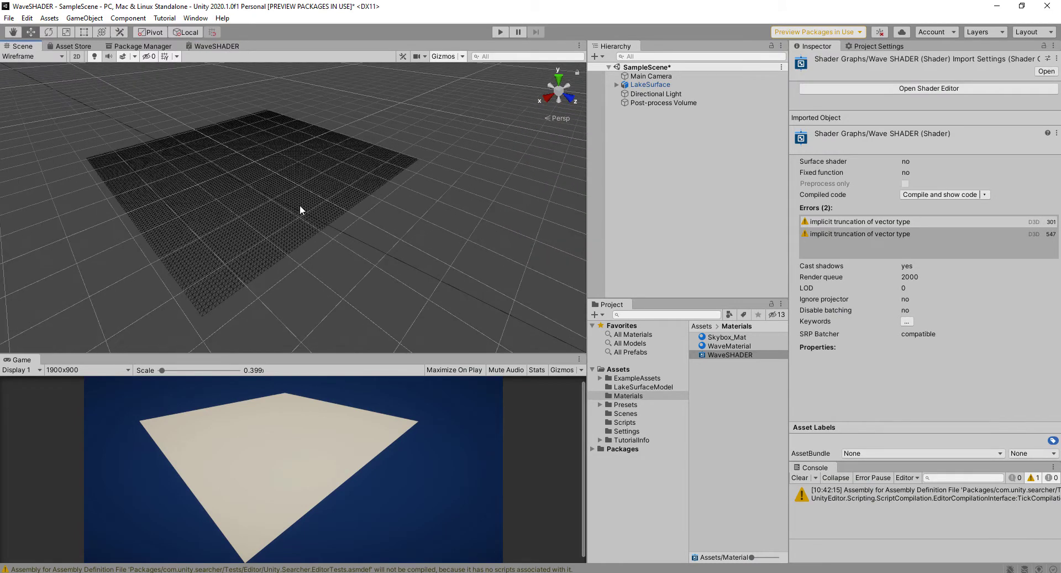
click(596, 56)
mouse_move(630, 96)
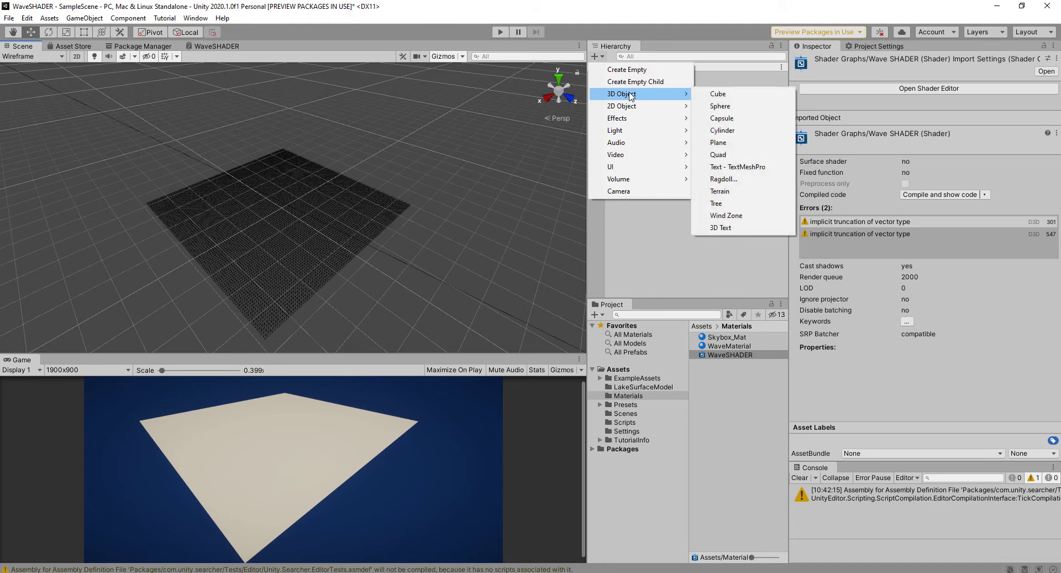
click(718, 106)
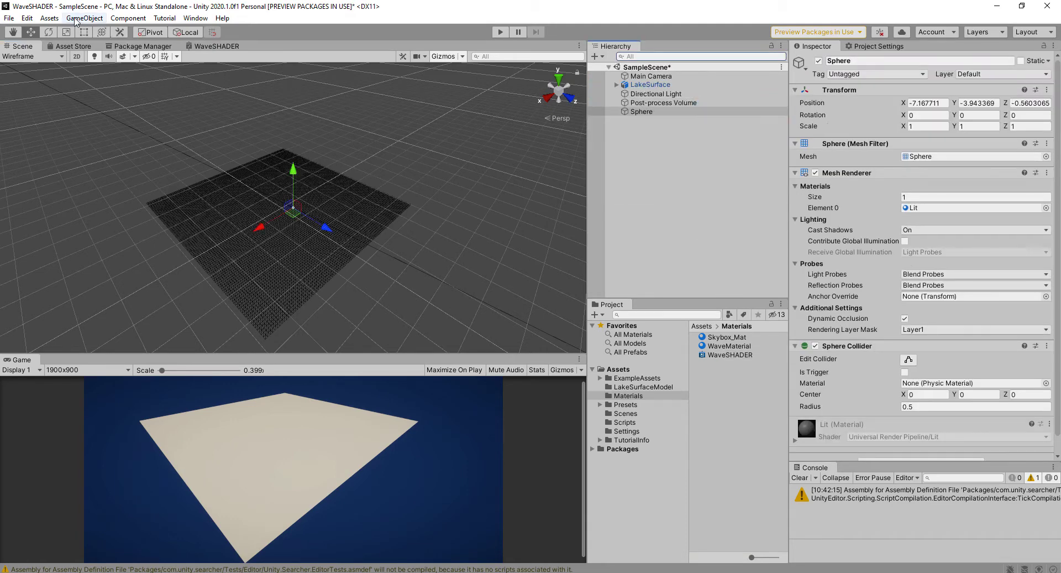
click(66, 32)
drag(293, 209, 514, 430)
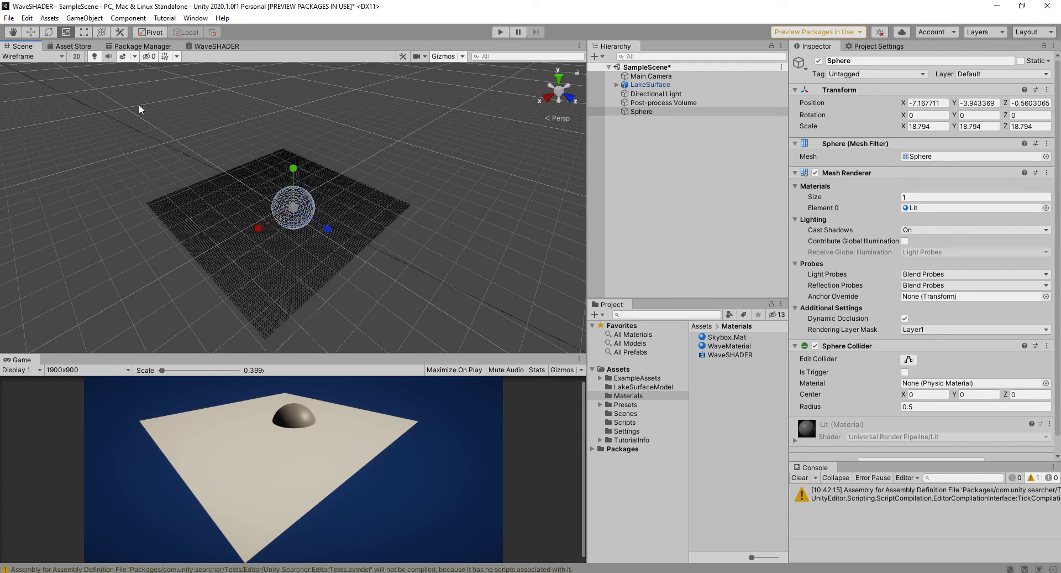
Switch the Scene view's shading mode to Shaded and deactivate the LakeSurface object
click(31, 32)
click(30, 57)
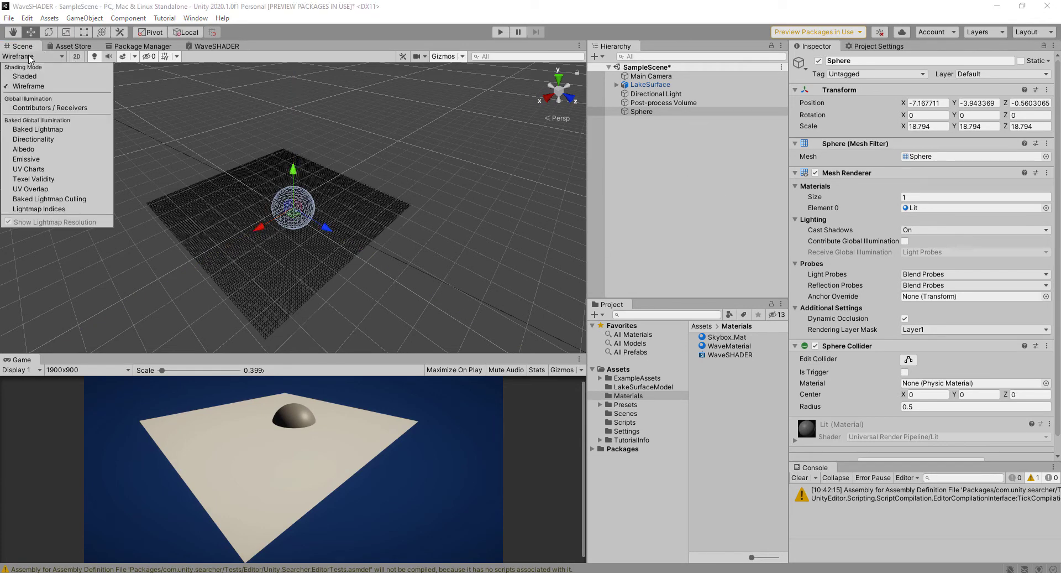
click(25, 76)
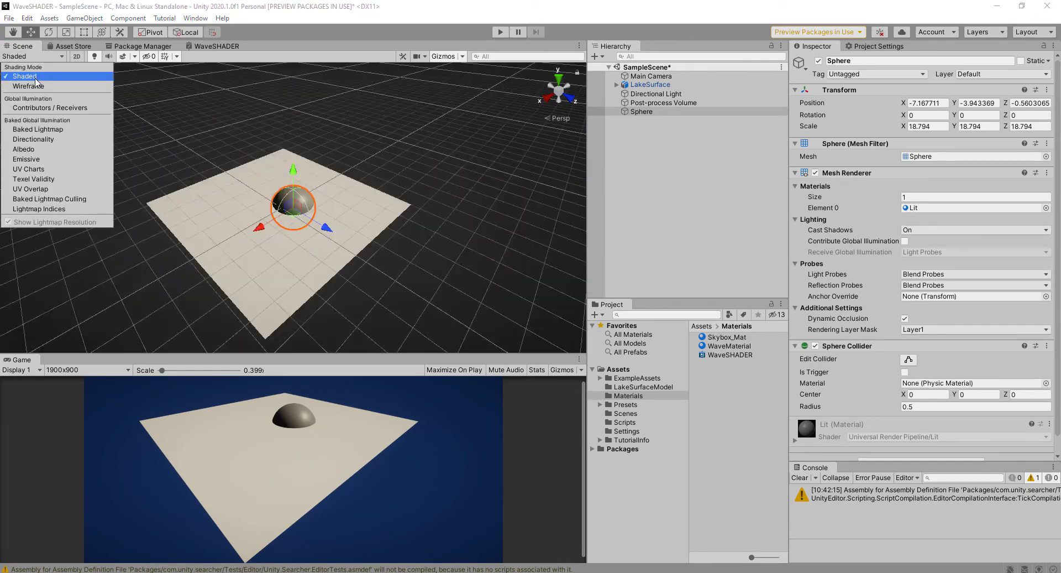
click(215, 212)
click(819, 61)
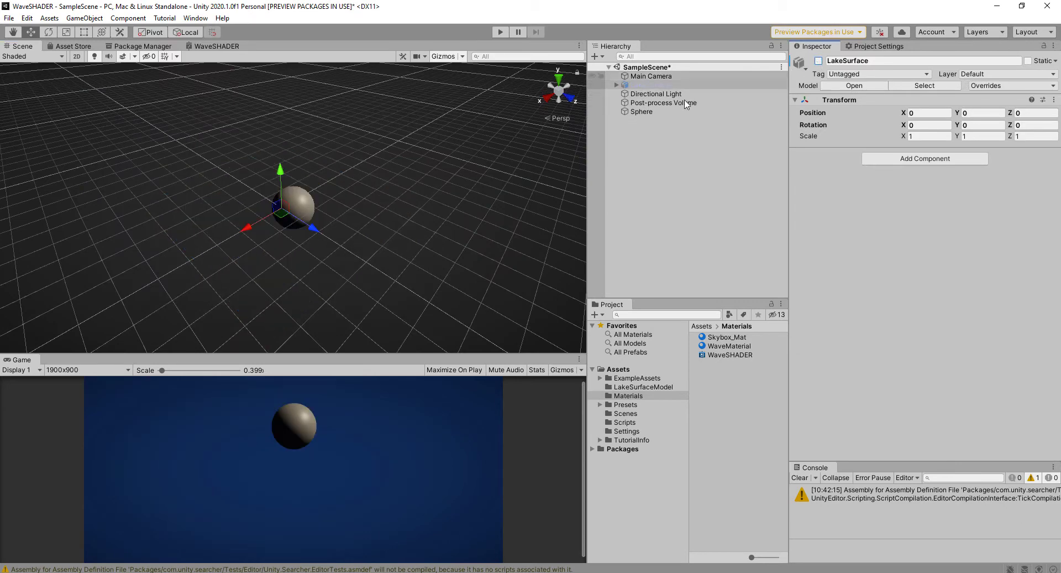
Raise the sphere to a Y position of about 22 and remove its Sphere Collider component
middle_drag(375, 249, 284, 224)
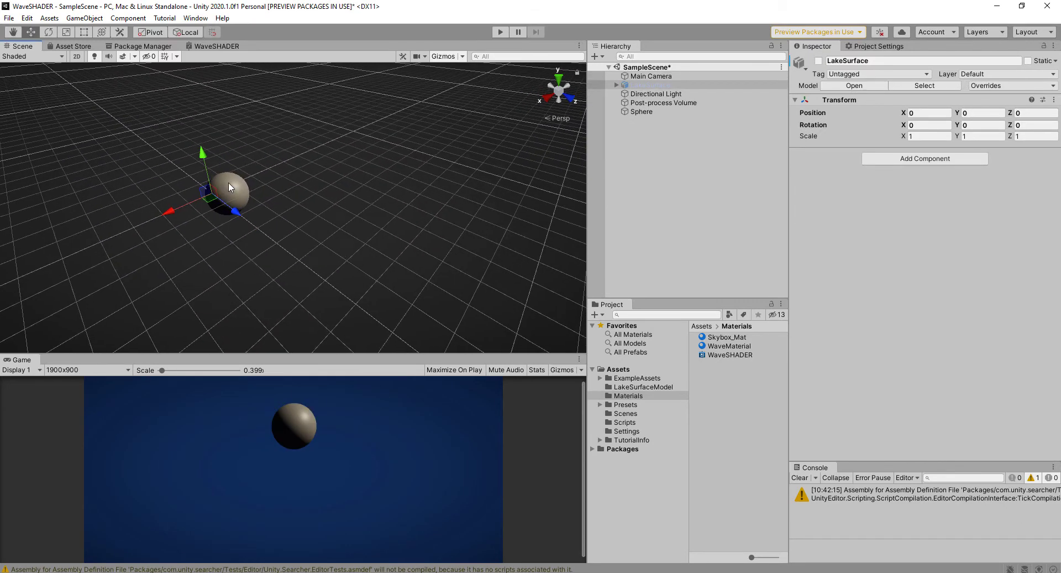
click(228, 181)
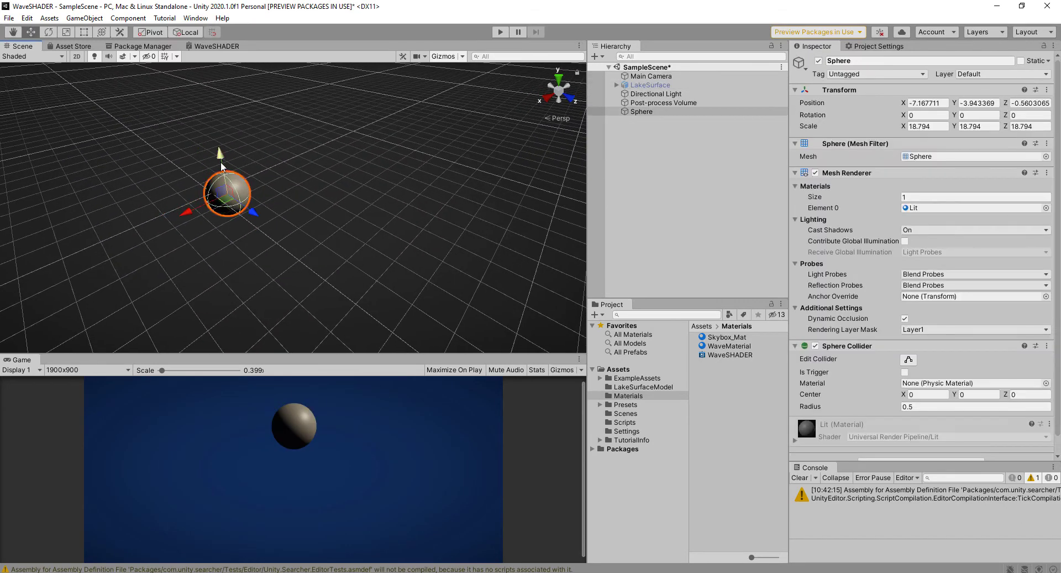
drag(228, 185, 220, 162)
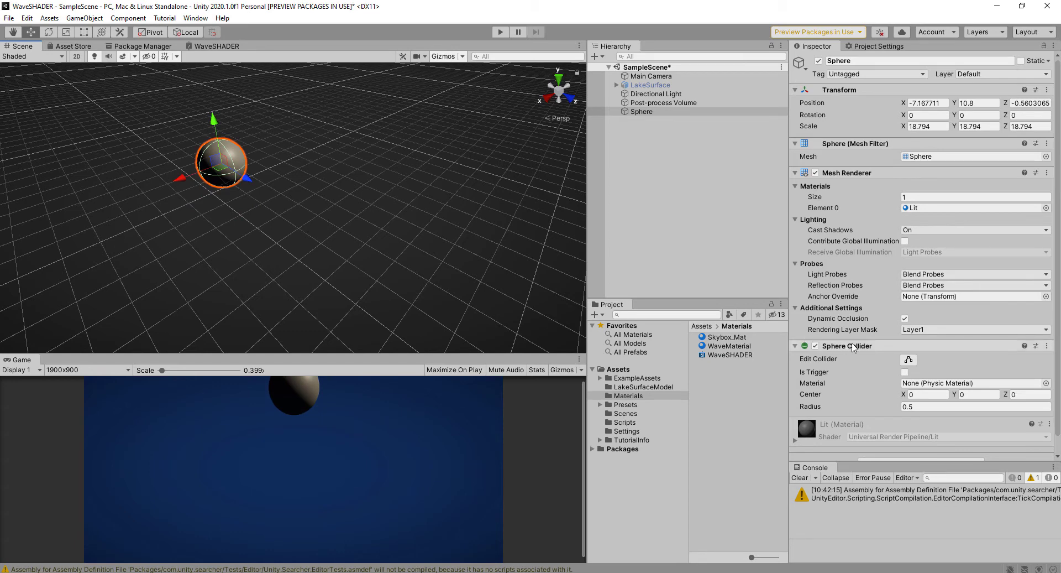
click(1048, 345)
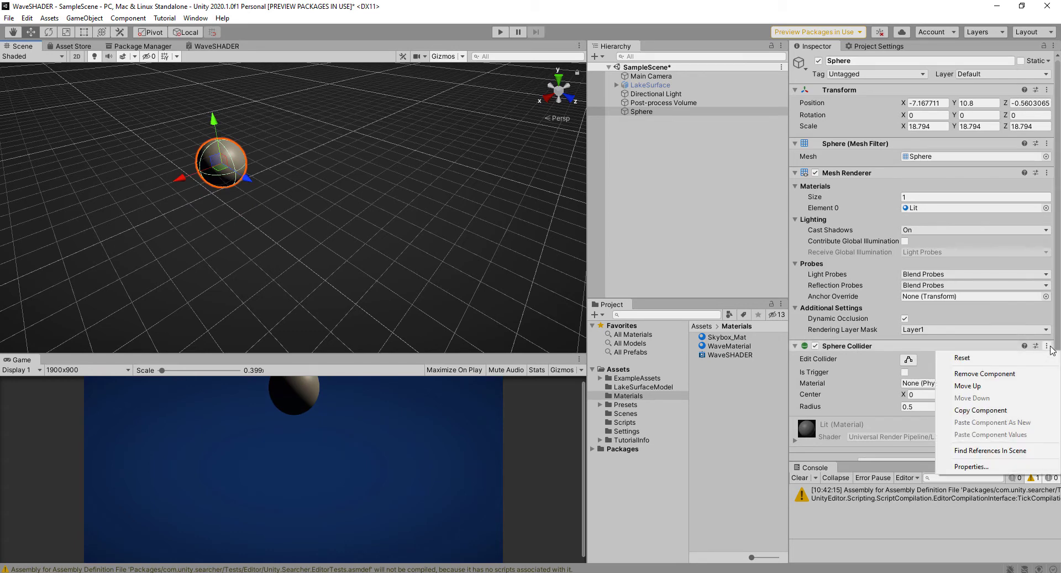
click(985, 374)
middle_drag(359, 223, 385, 277)
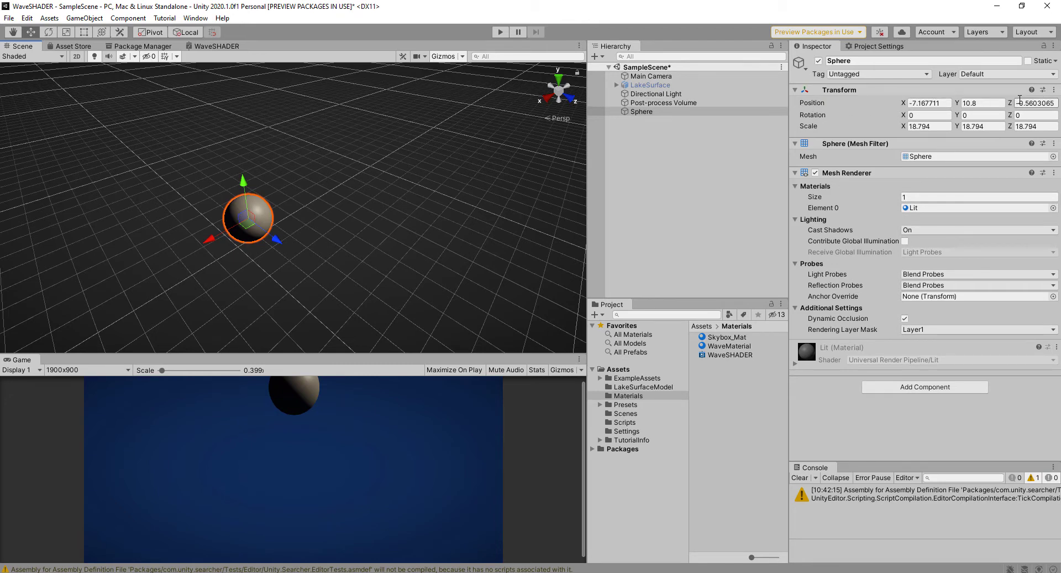
drag(247, 193, 236, 170)
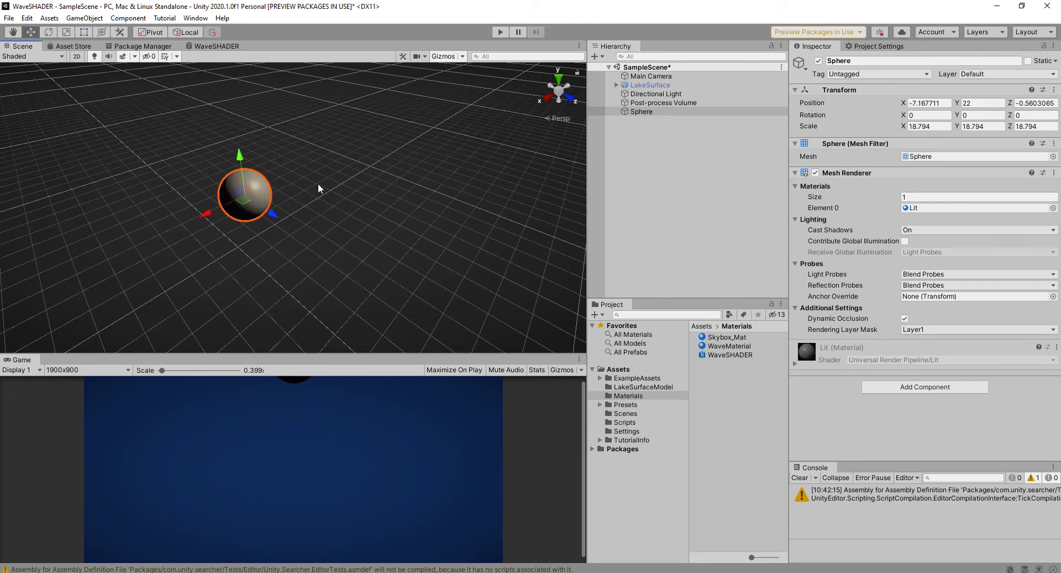
Apply WaveMaterial to the sphere and set the material's shader to Shader Graphs/WaveSHADER
click(724, 349)
drag(724, 348, 260, 202)
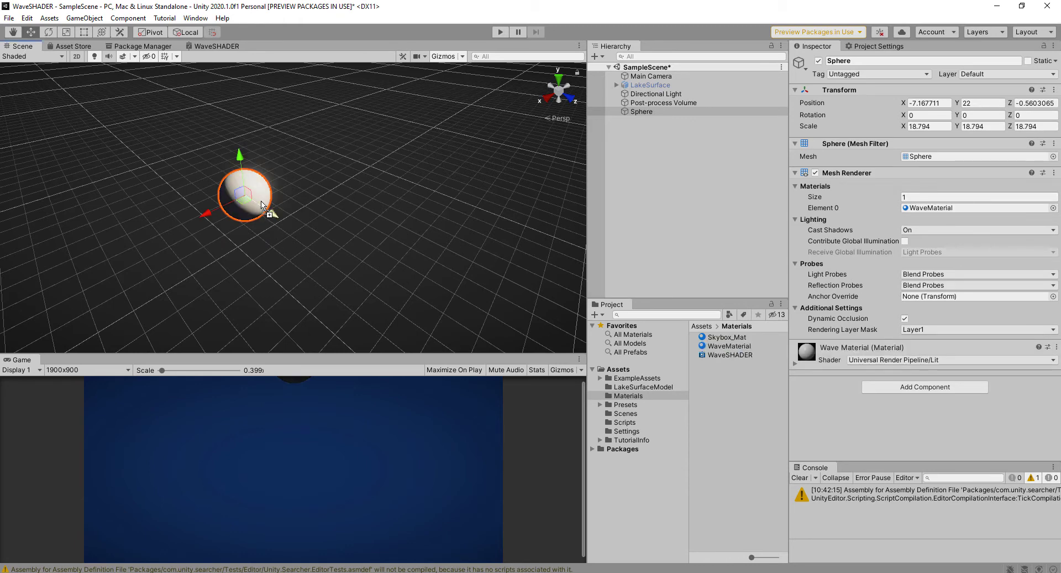
click(890, 360)
click(891, 471)
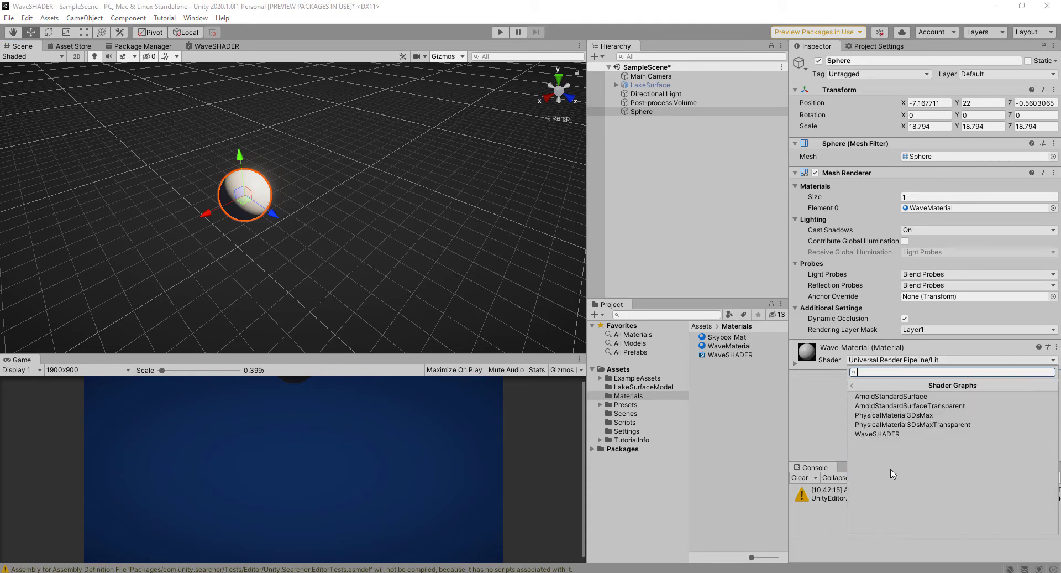
click(885, 433)
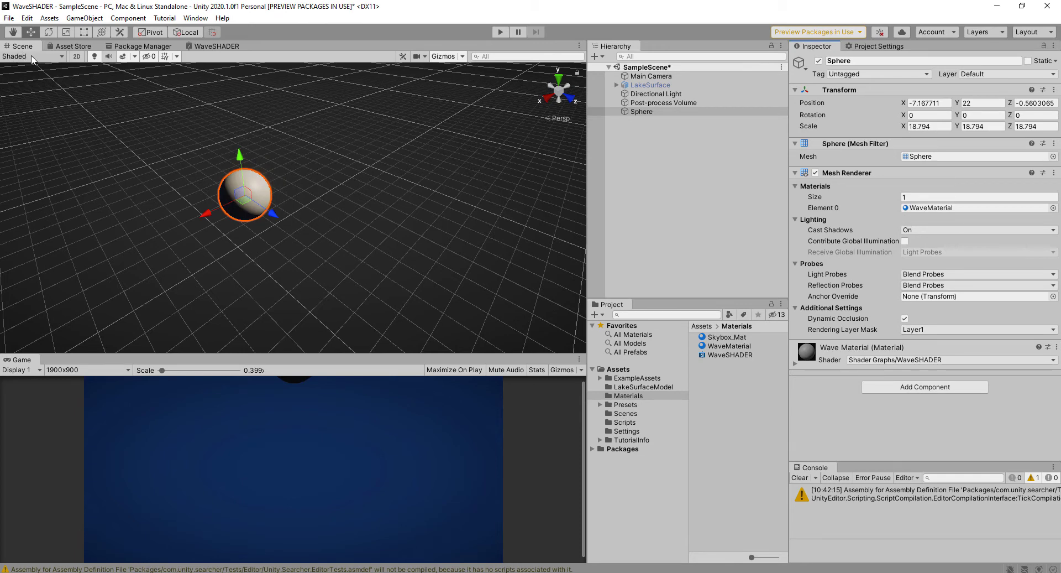
Set the Position node's space to World in the WaveSHADER graph and save the asset
click(200, 46)
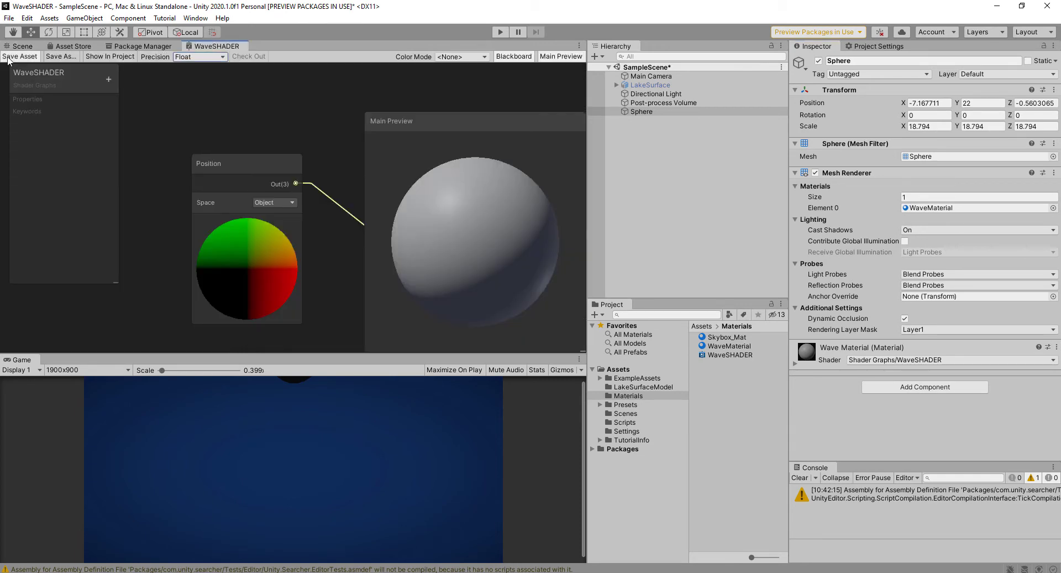
click(283, 199)
click(283, 202)
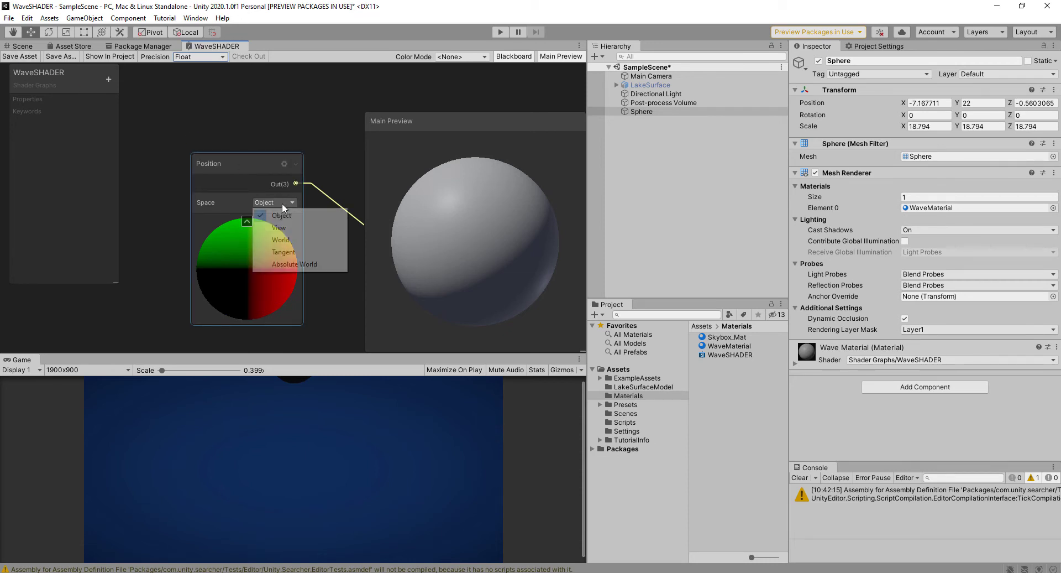
click(282, 239)
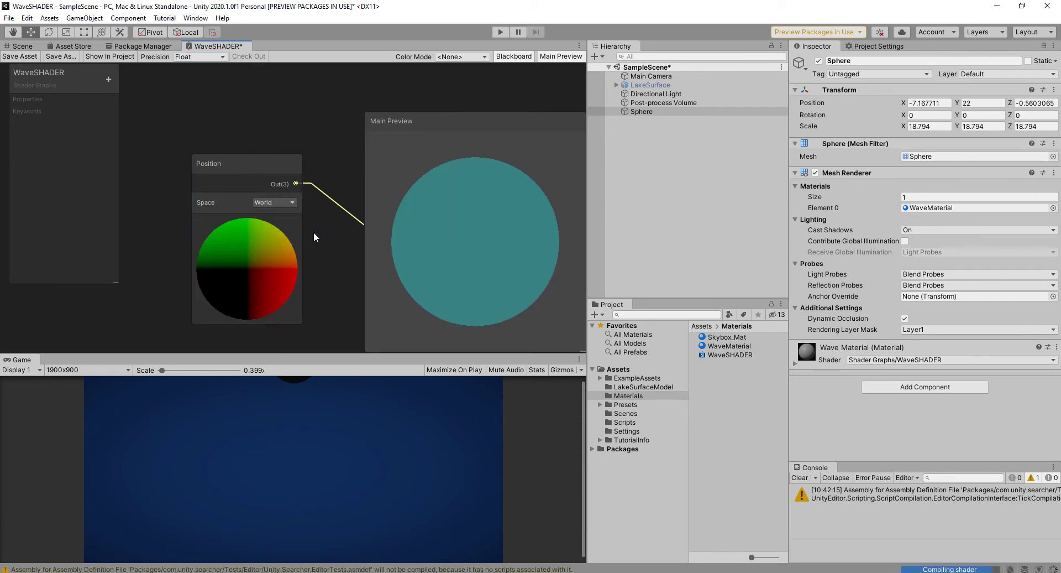
click(29, 55)
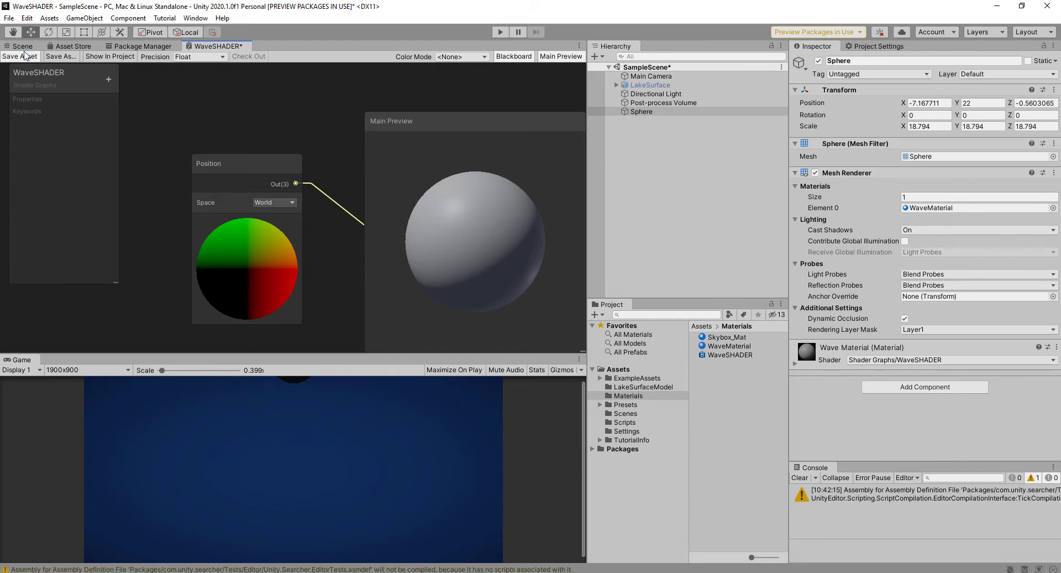
Examine in the Scene view where the sphere renders relative to its transform gizmo, zooming out and selecting around the gizmo
click(23, 46)
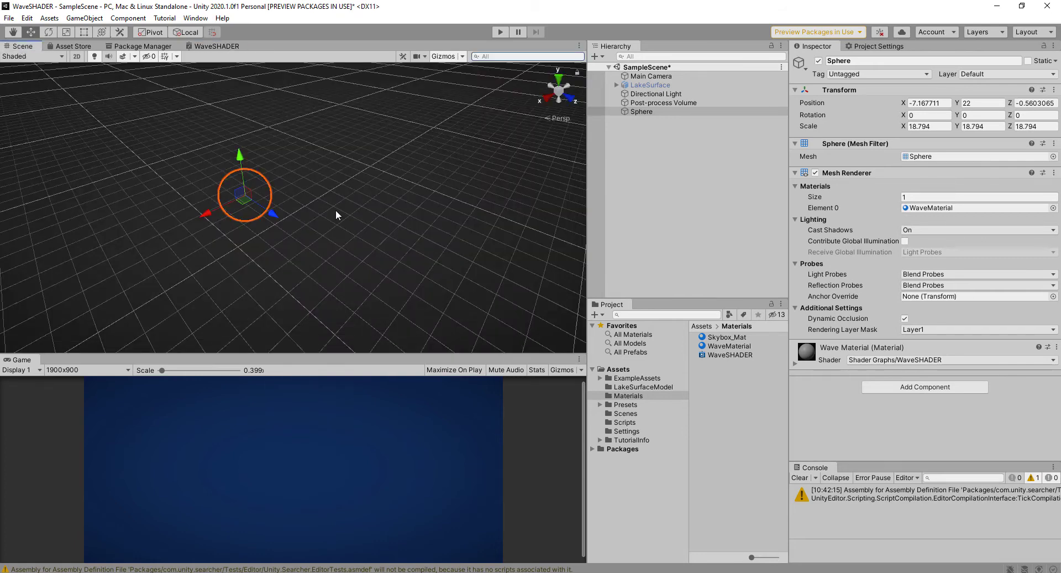
scroll(357, 218, down, 8)
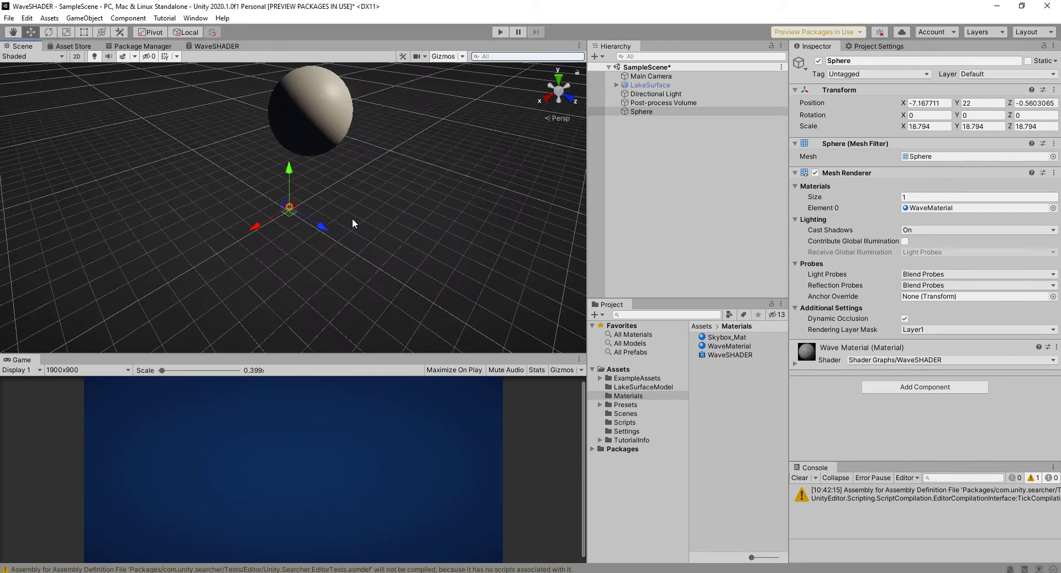
scroll(358, 151, down, 3)
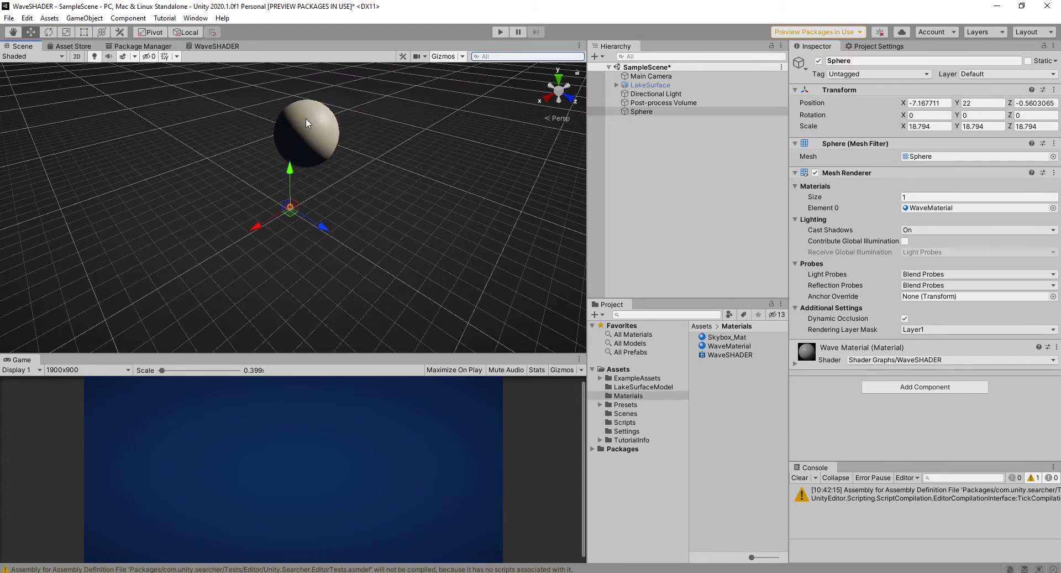
click(329, 133)
drag(267, 202, 327, 244)
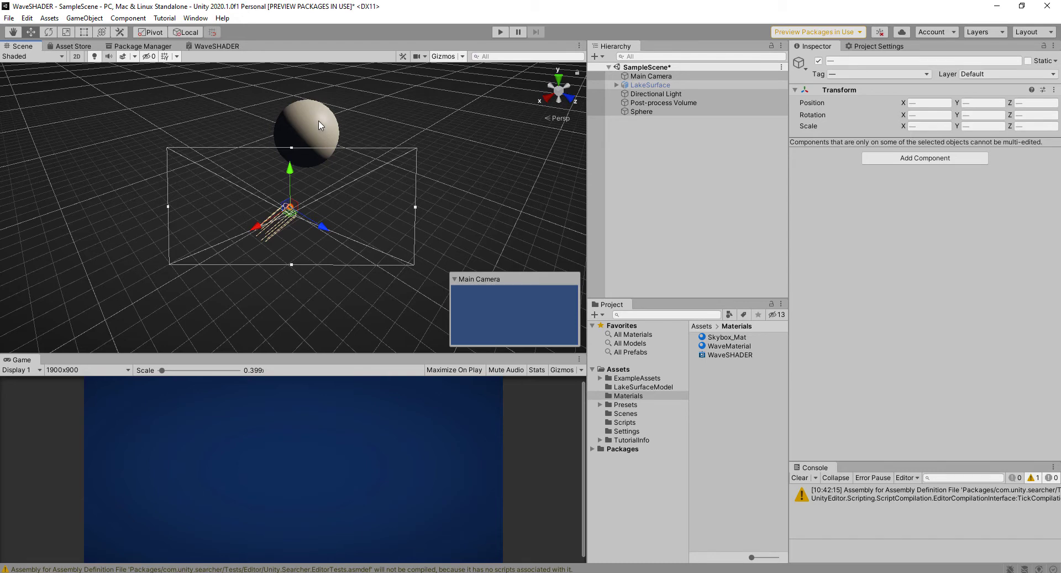
middle_drag(360, 123, 340, 171)
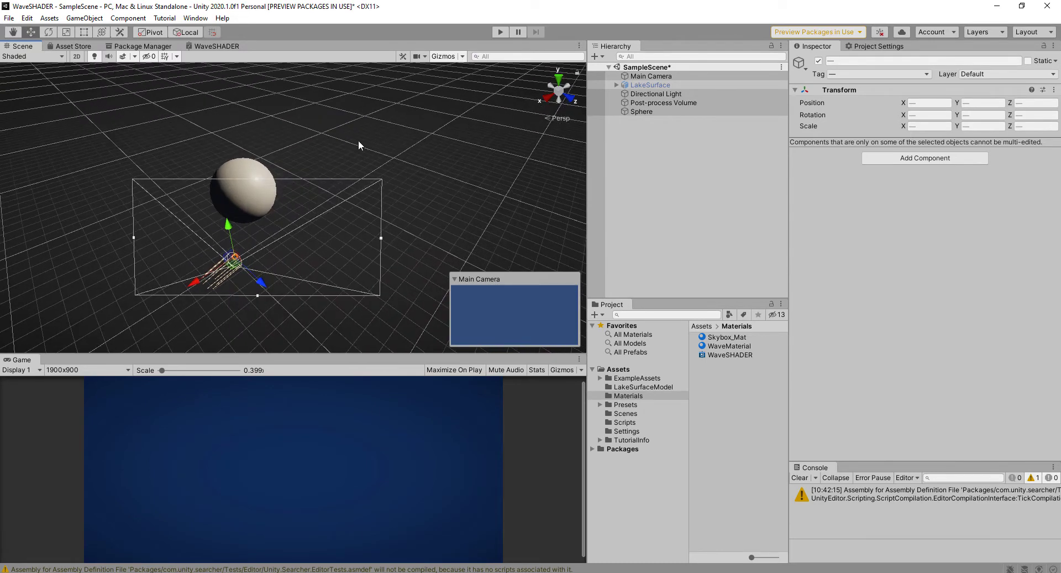
alt+drag(314, 141, 271, 106)
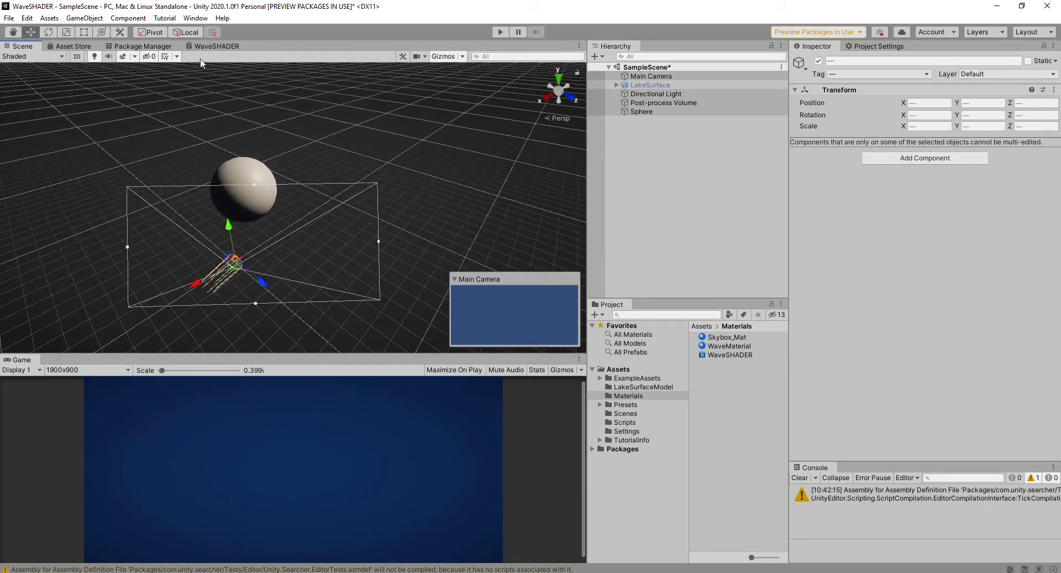
Remove the three connections between the Split and Vector 3 nodes in the maximized WaveSHADER graph
click(217, 46)
scroll(227, 130, down, 3)
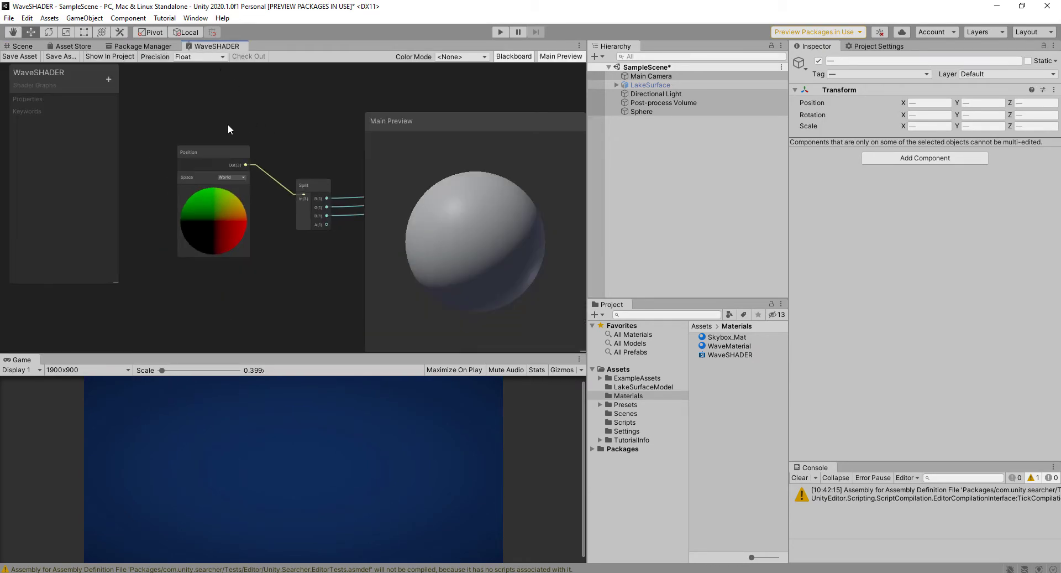
key(shift+space)
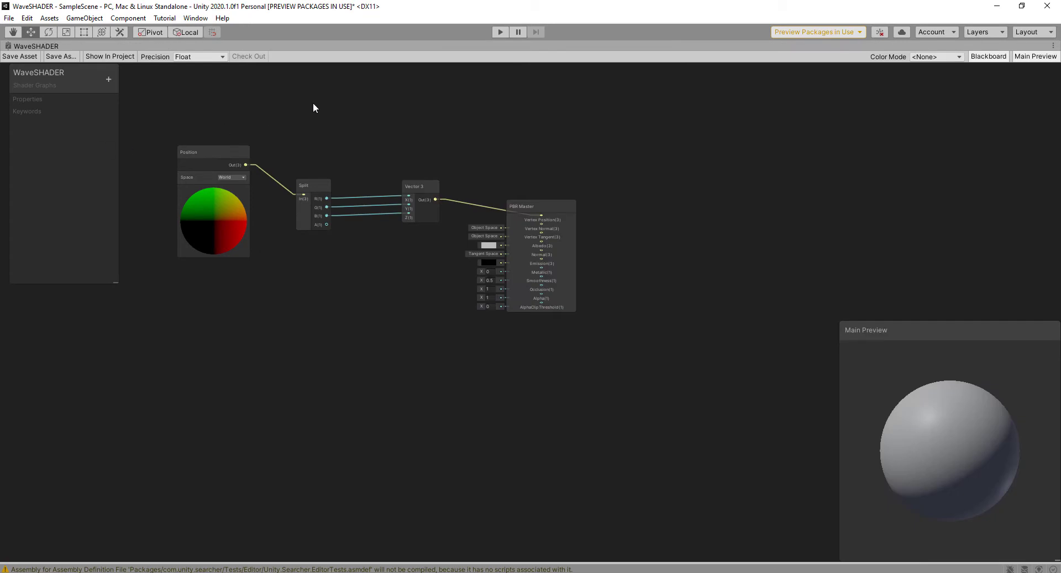
scroll(492, 274, up, 2)
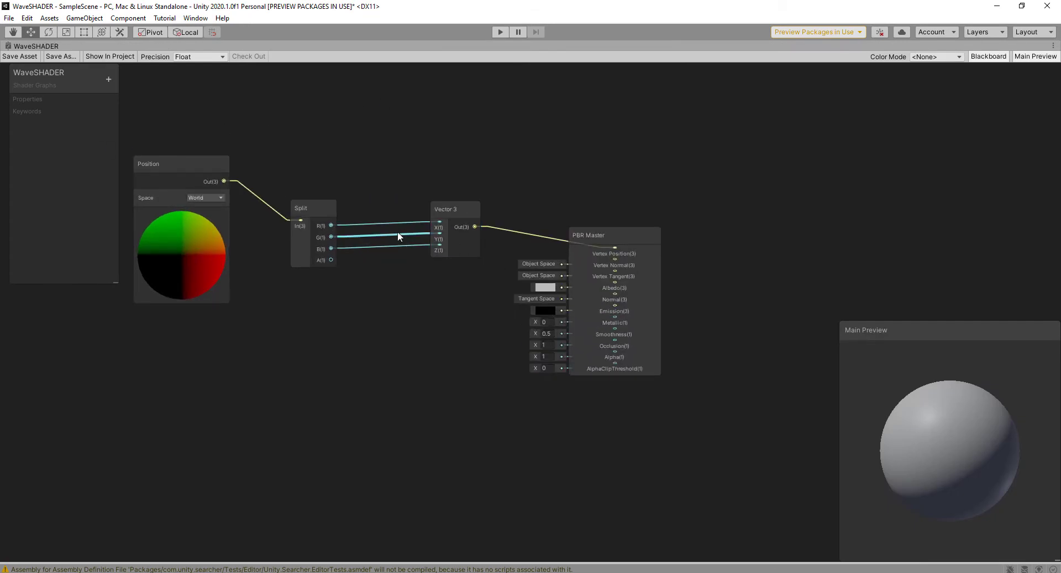
drag(440, 222, 360, 238)
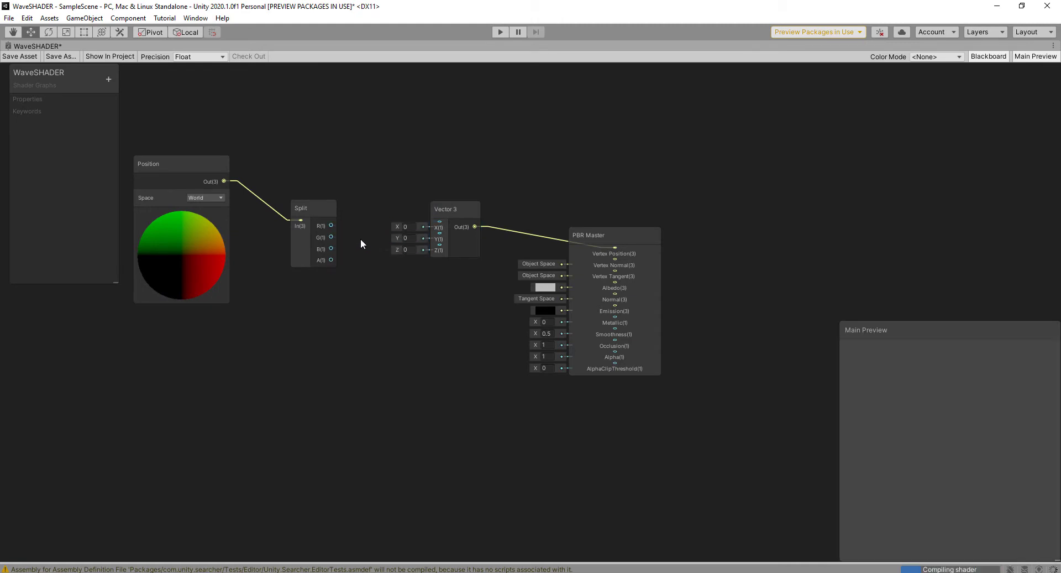
Remove the connection between the Vector 3 output and the PBR Master's Vertex Position input
click(534, 234)
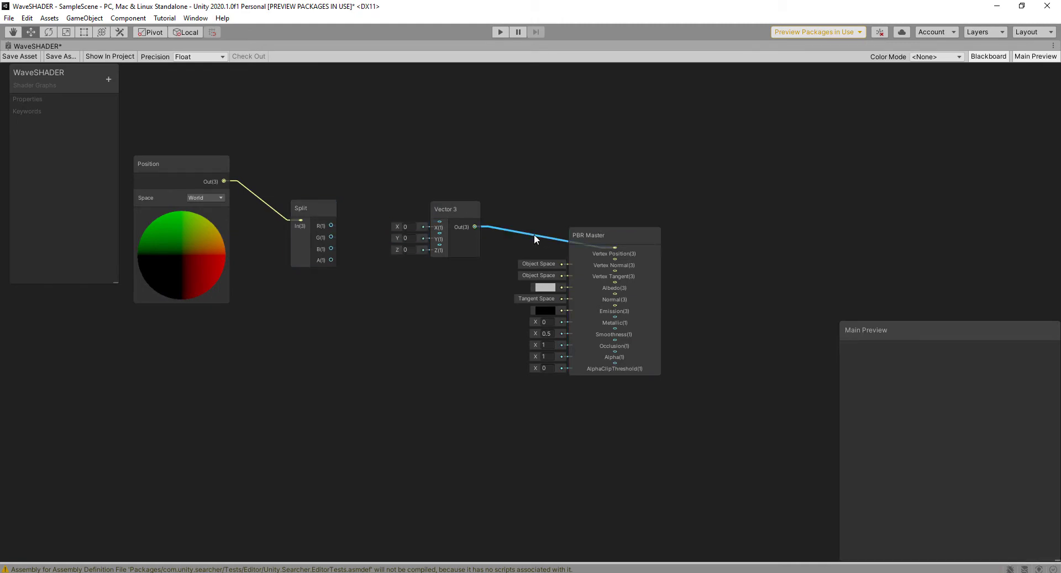
key(Delete)
key(a)
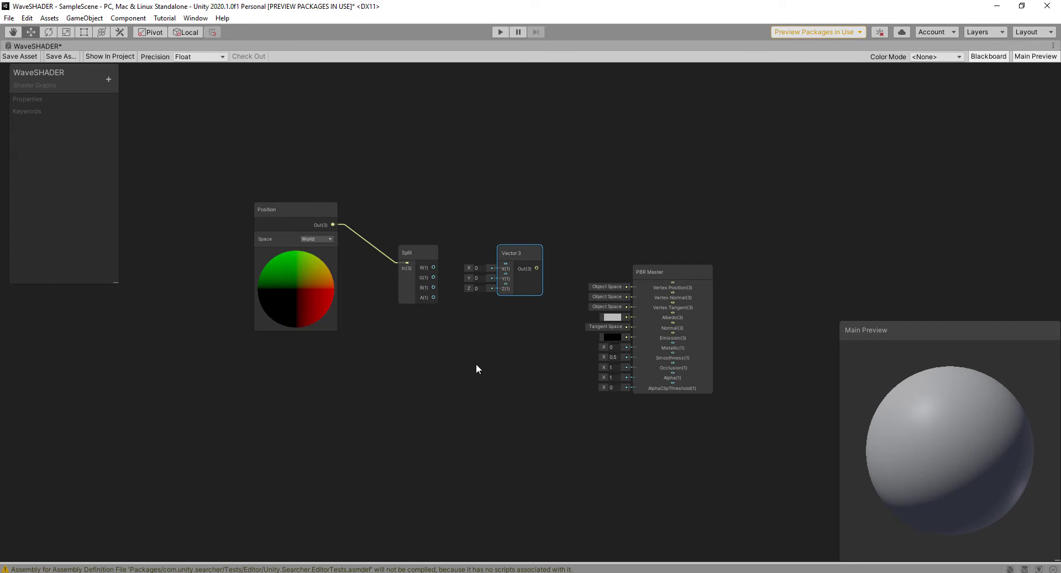
middle_drag(476, 363, 547, 374)
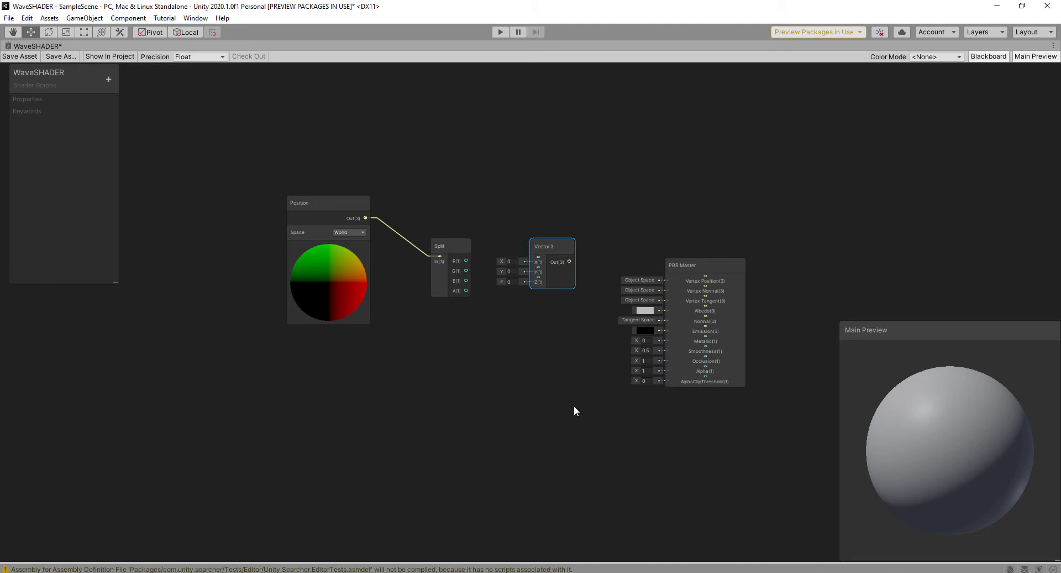
middle_drag(578, 383, 533, 374)
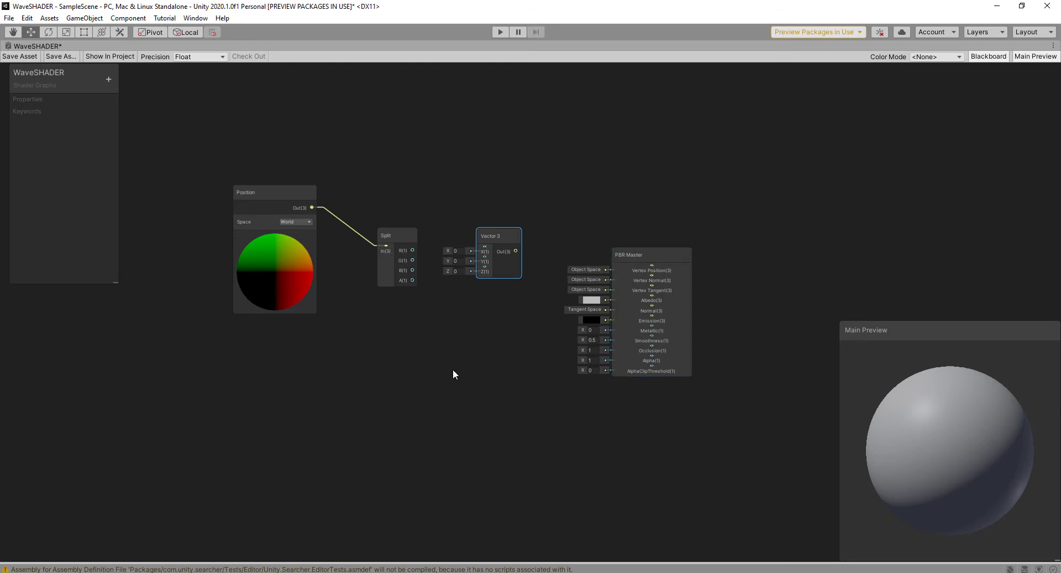
Set the Position node's space to Object
key(a)
scroll(571, 340, up, 4)
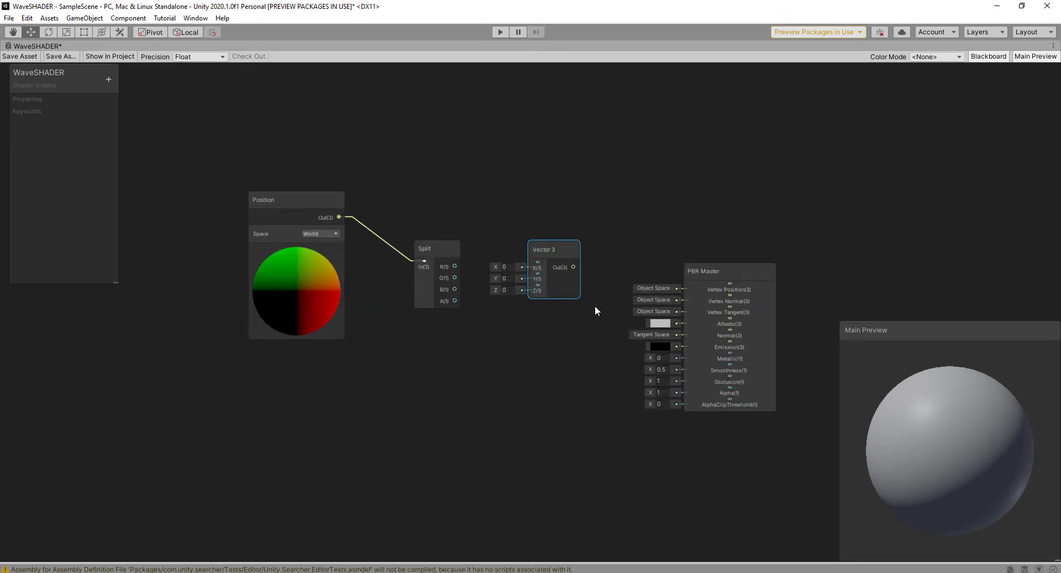
scroll(594, 305, up, 1)
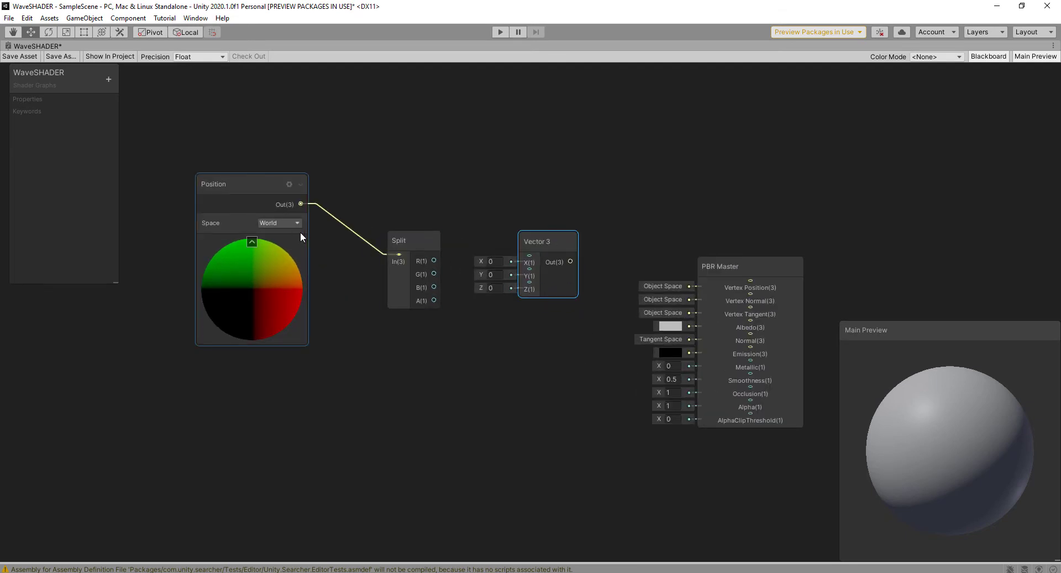
click(283, 224)
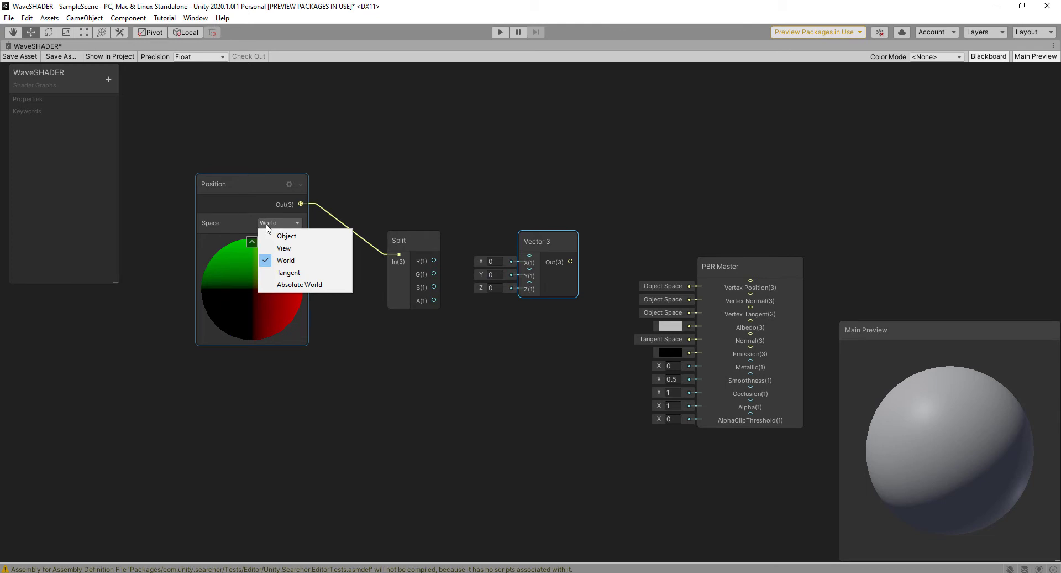
click(287, 236)
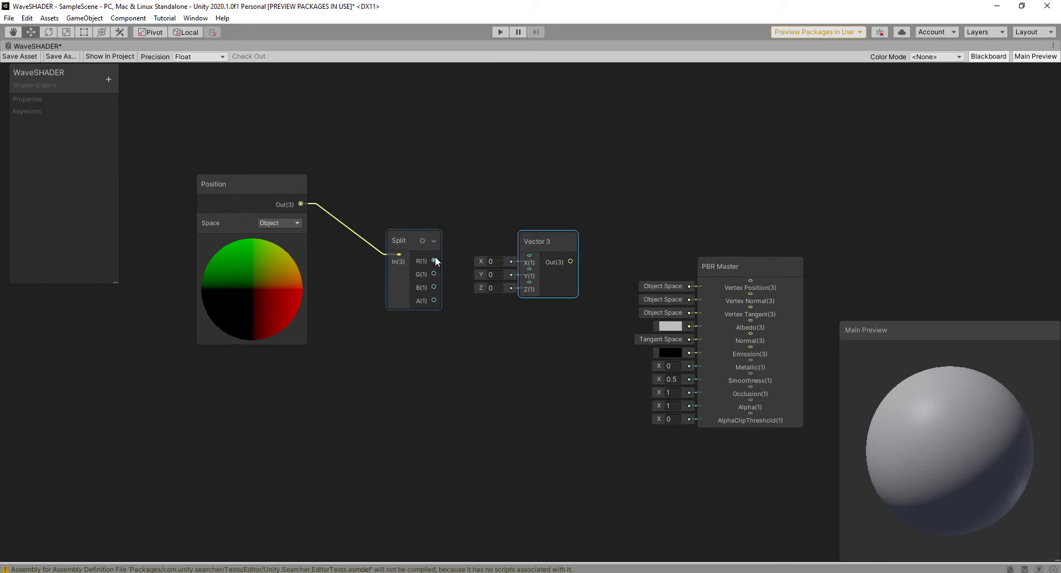
Connect the Split node's R output to the Vector 3 node's X input and its B output to Z
drag(434, 261, 531, 260)
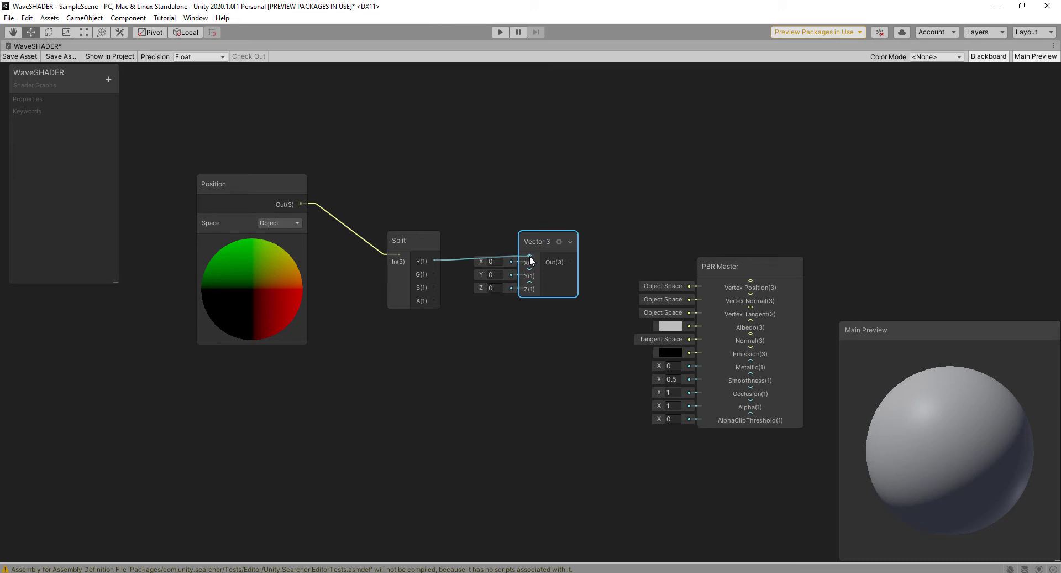
drag(531, 260, 530, 260)
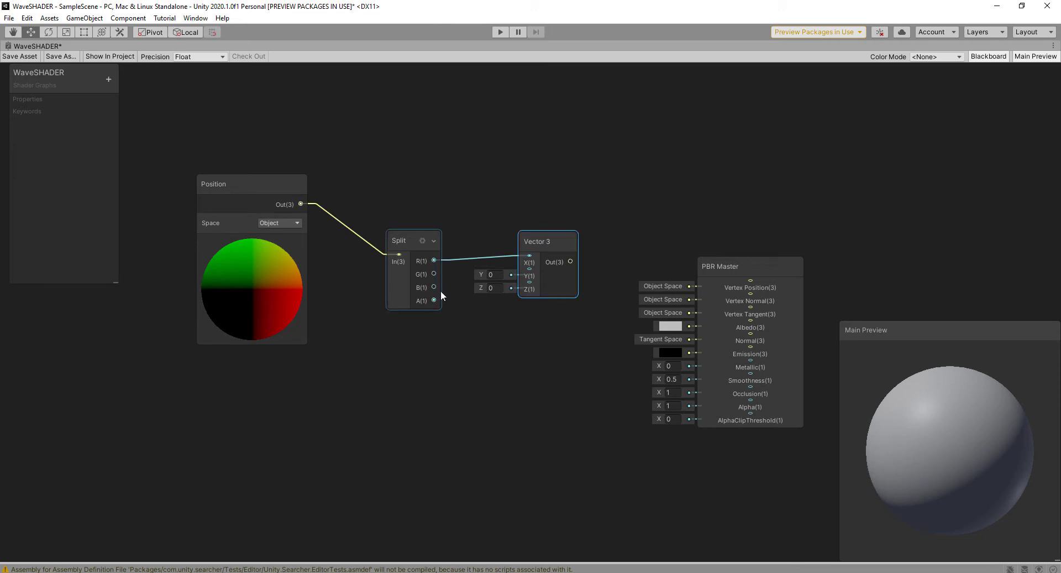
drag(434, 287, 529, 283)
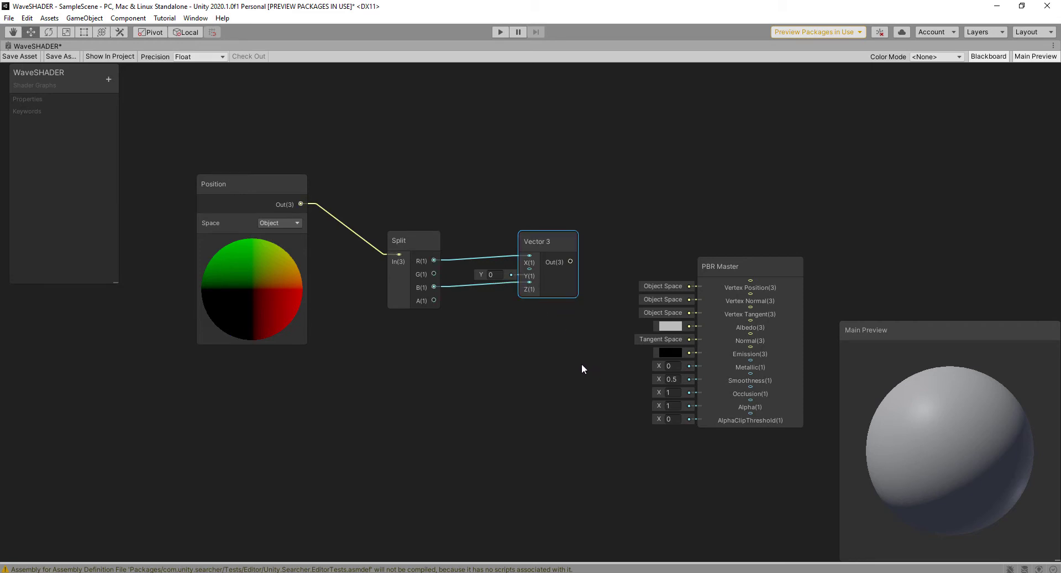
Shift the PBR Master node down and add an Unlit Master node above it
middle_drag(598, 357, 548, 347)
scroll(547, 347, down, 3)
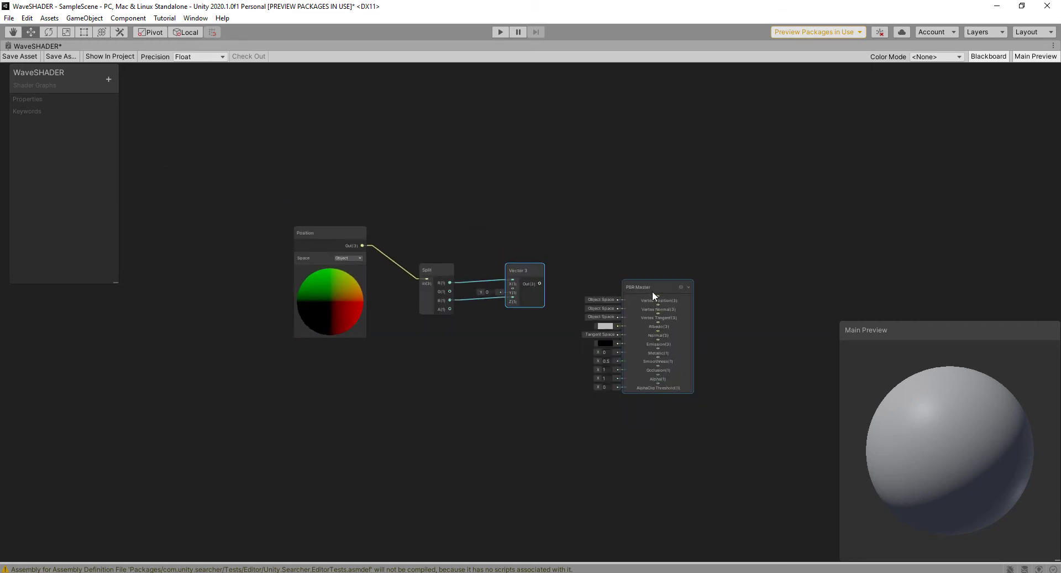
drag(653, 292, 666, 328)
click(646, 242)
key(space)
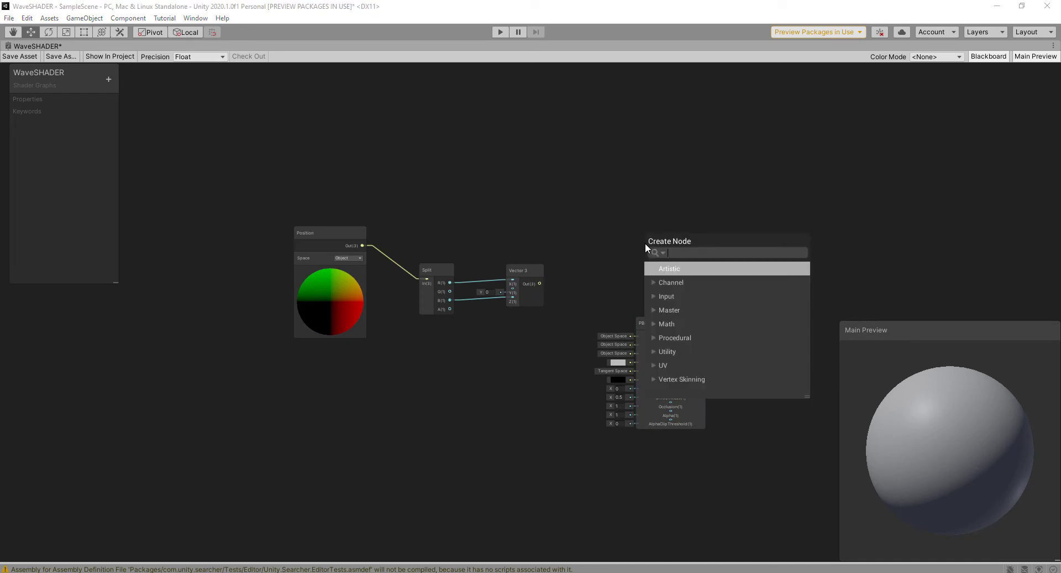
text(unl)
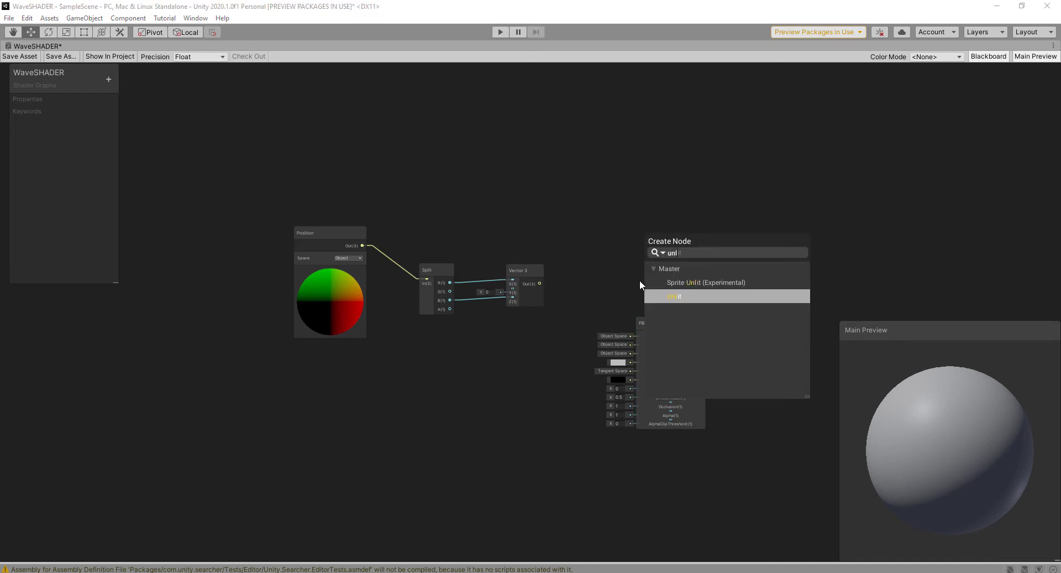
click(677, 296)
drag(671, 264, 663, 253)
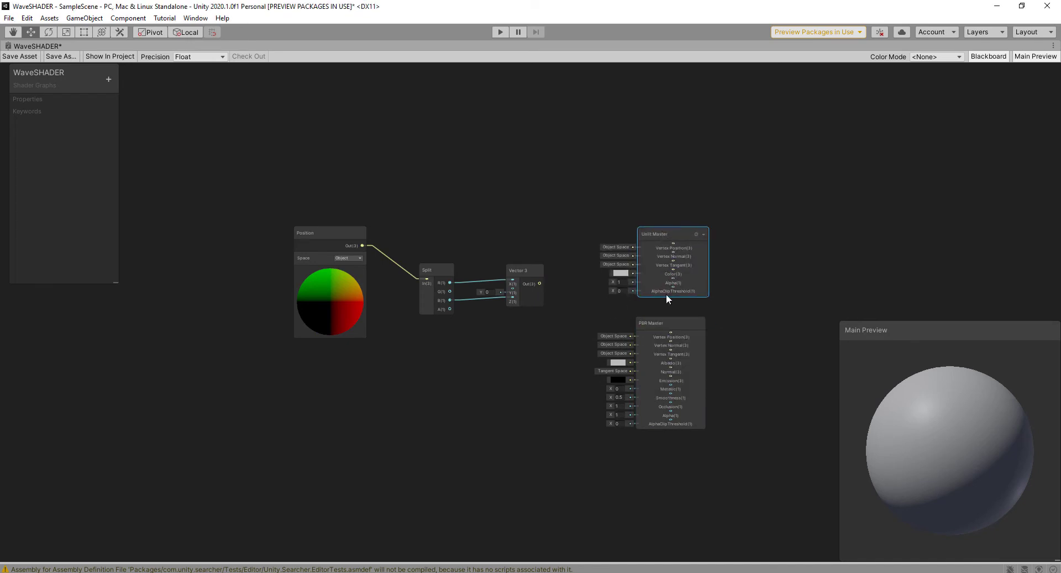
Move the PBR Master out of the way and connect the Vector 3 output to the Unlit Master's Vertex Position
drag(695, 356, 749, 459)
click(665, 262)
drag(665, 261, 663, 292)
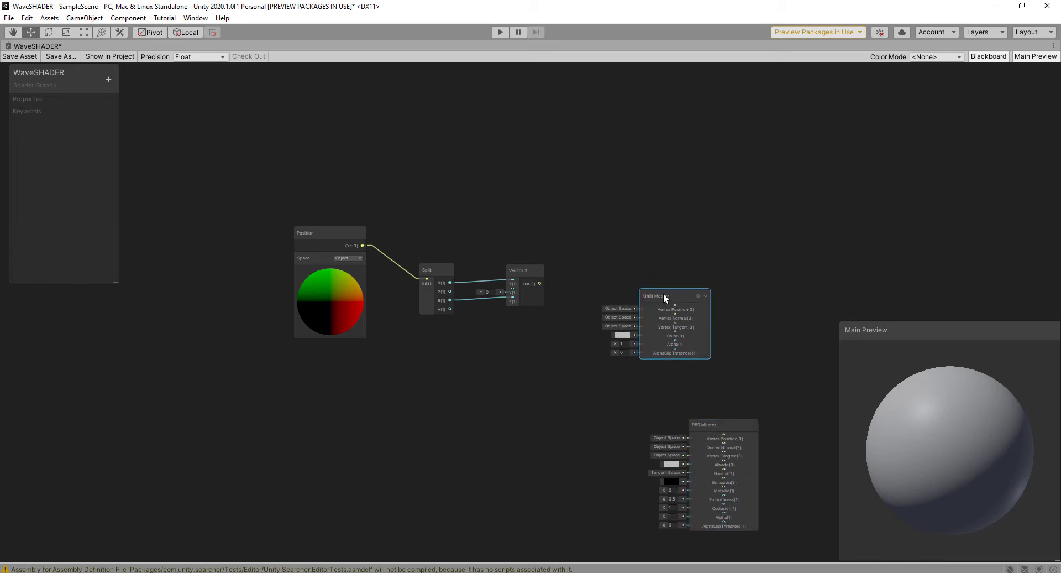
scroll(659, 295, up, 5)
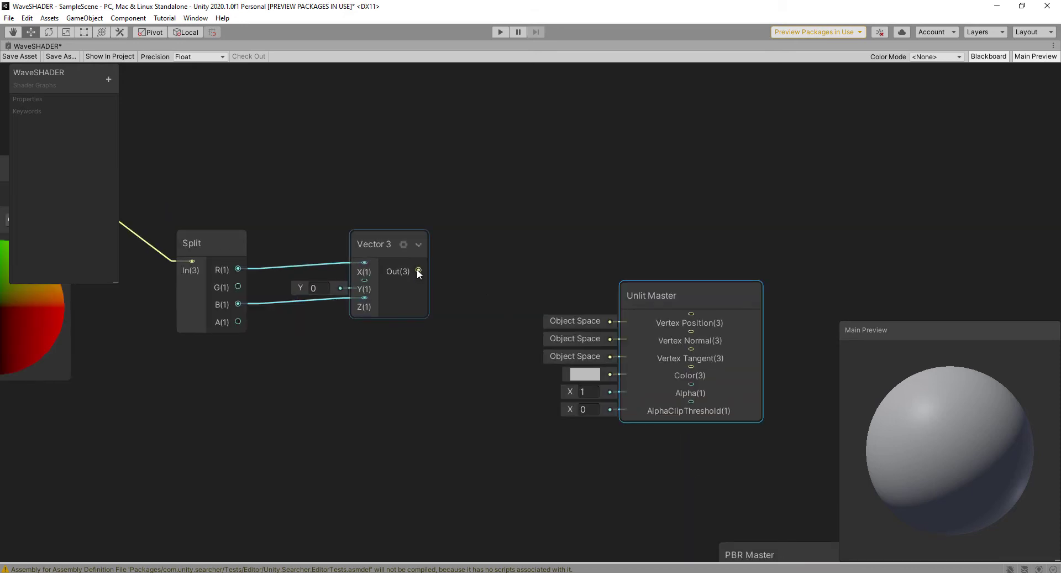
drag(419, 270, 691, 319)
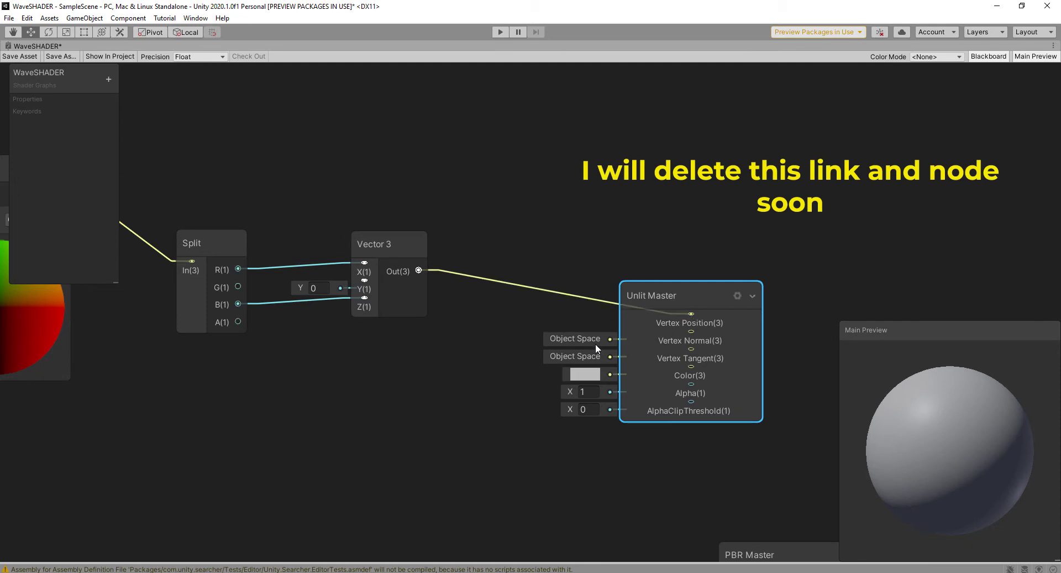
Add a Tiling And Offset node and place it below the Position node
scroll(575, 332, down, 3)
mouse_move(453, 339)
middle_down()
mouse_move(536, 323)
mouse_move(562, 334)
middle_up()
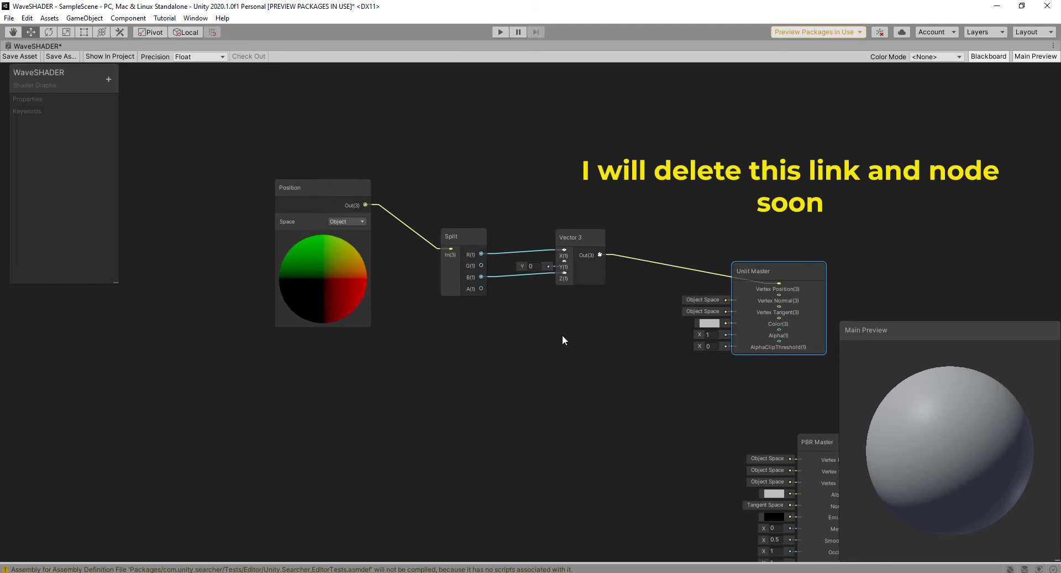
middle_drag(459, 362, 503, 350)
key(space)
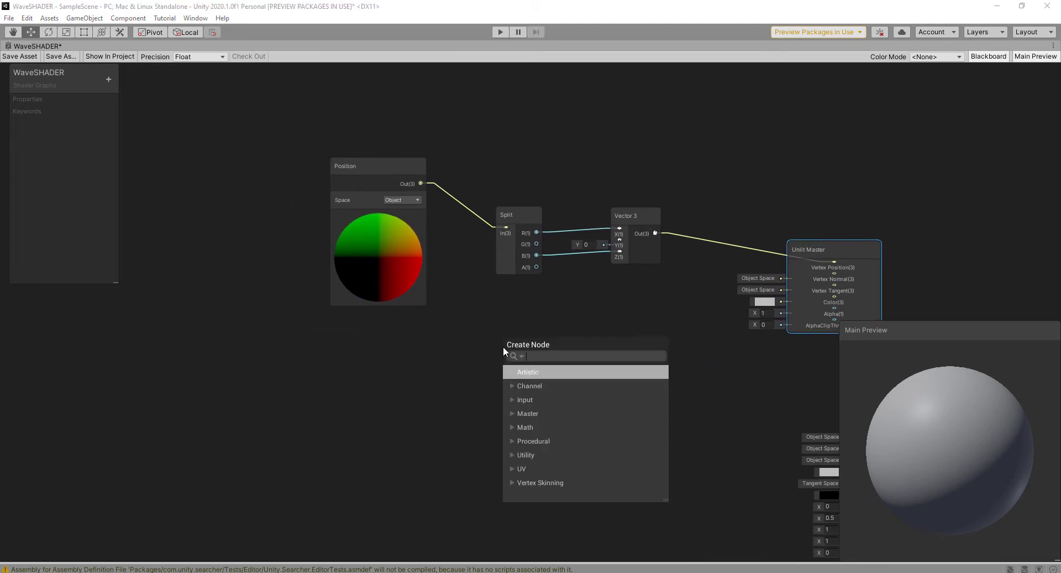
text(tilin)
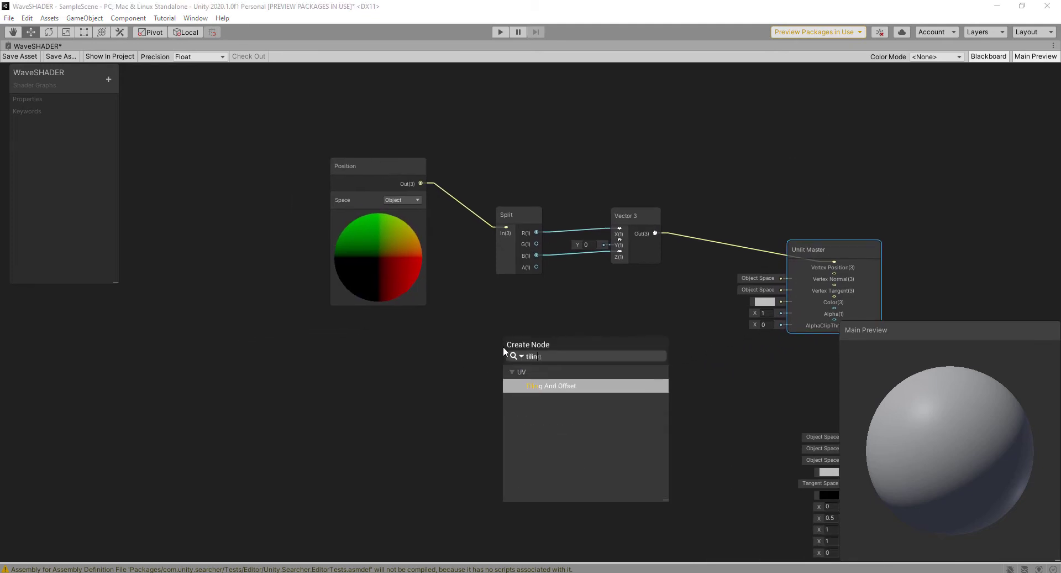
double_click(546, 386)
drag(544, 367, 372, 364)
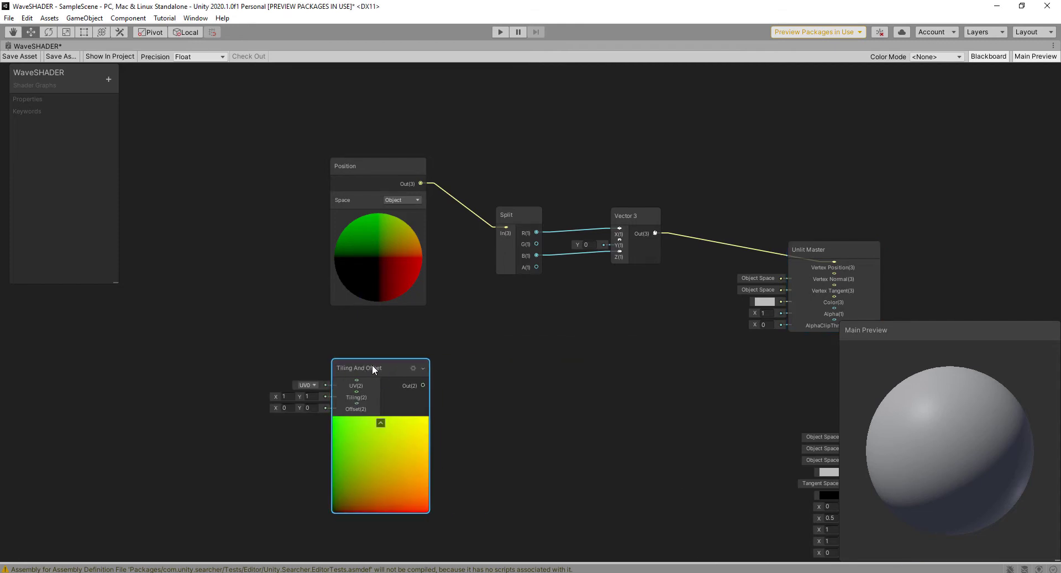
Add a Gradient Noise node and place it to the right of the Tiling And Offset node
middle_drag(592, 374, 541, 345)
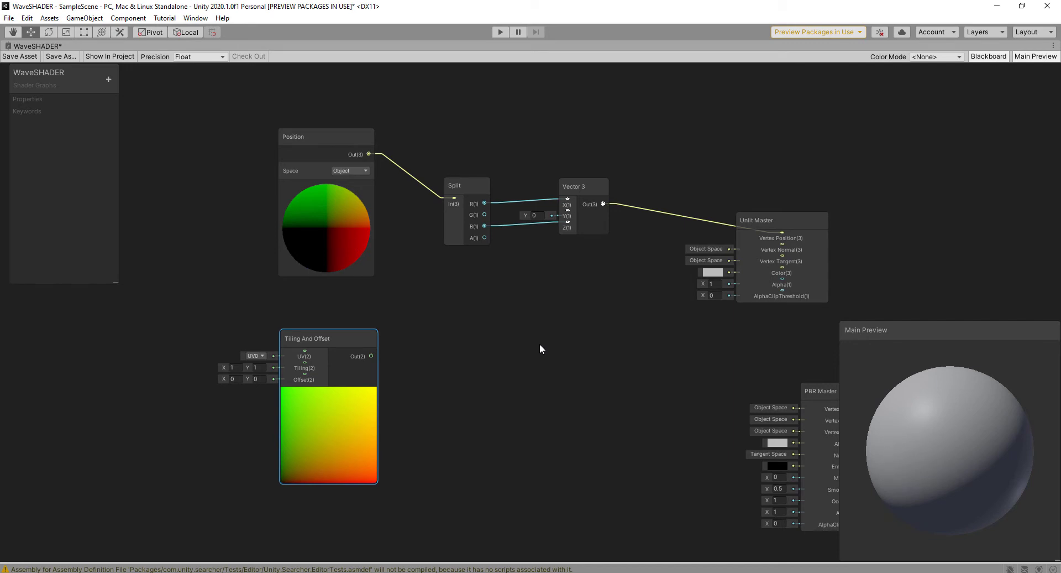
key(space)
text(gra)
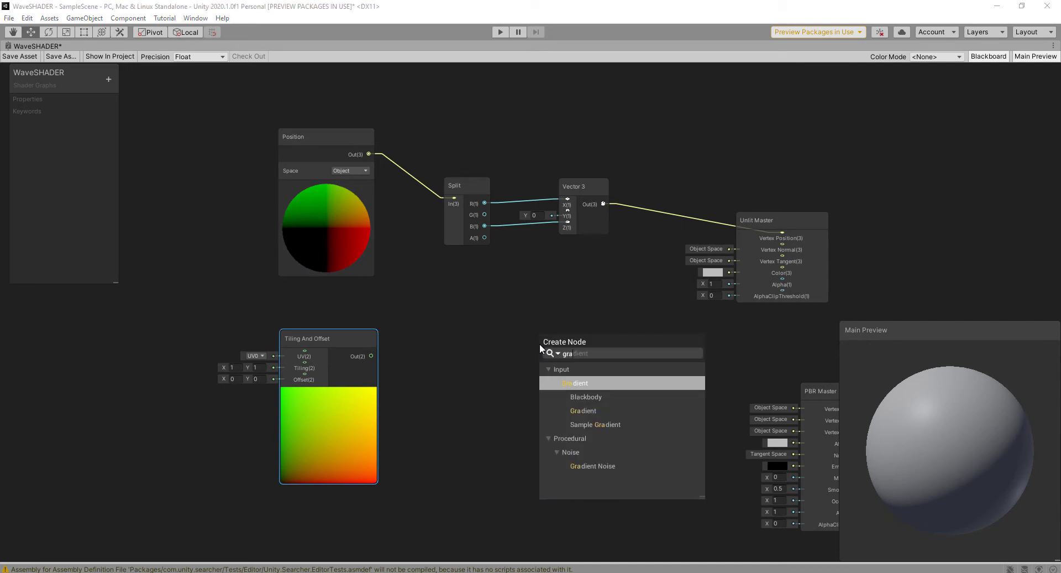
click(602, 469)
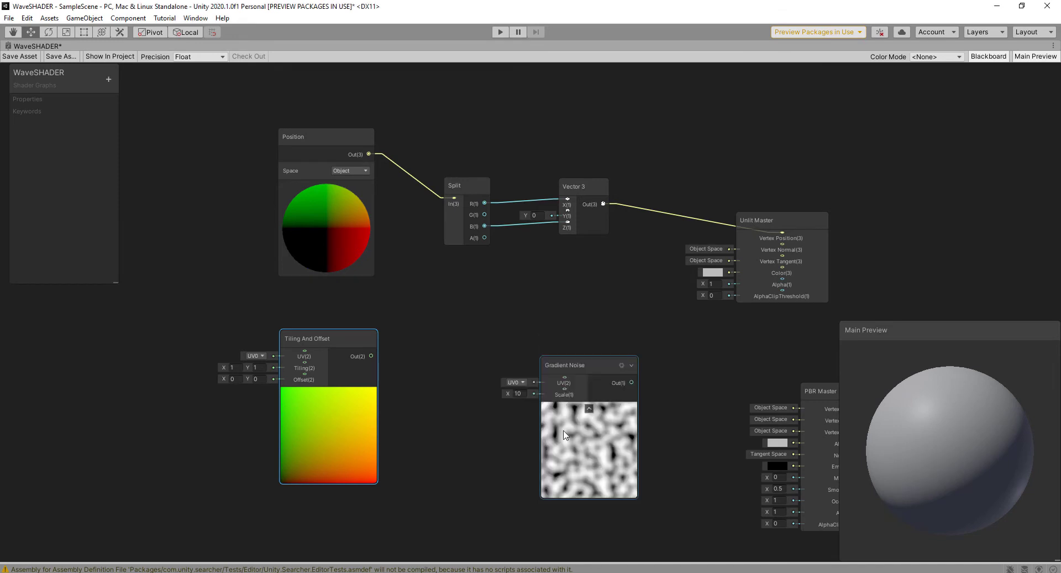
drag(585, 364, 520, 354)
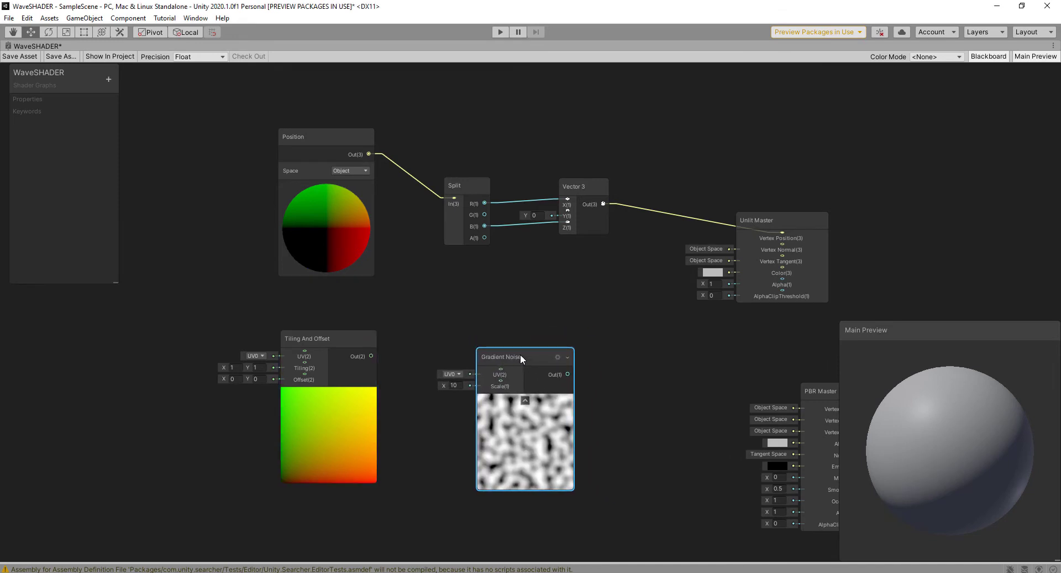
Connect the Tiling And Offset output to the Gradient Noise node's UV input
middle_drag(600, 370, 553, 320)
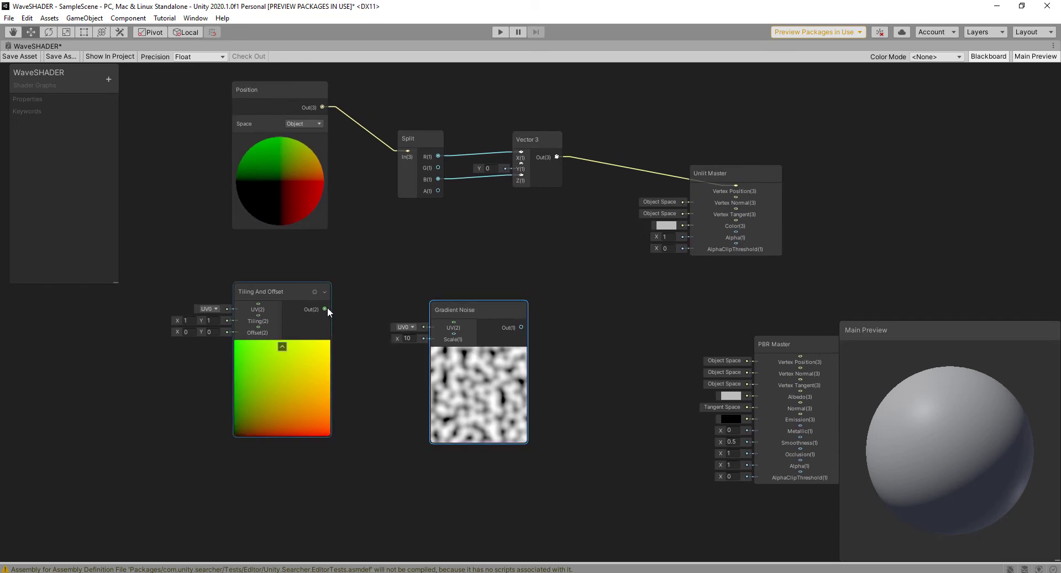
drag(325, 309, 455, 322)
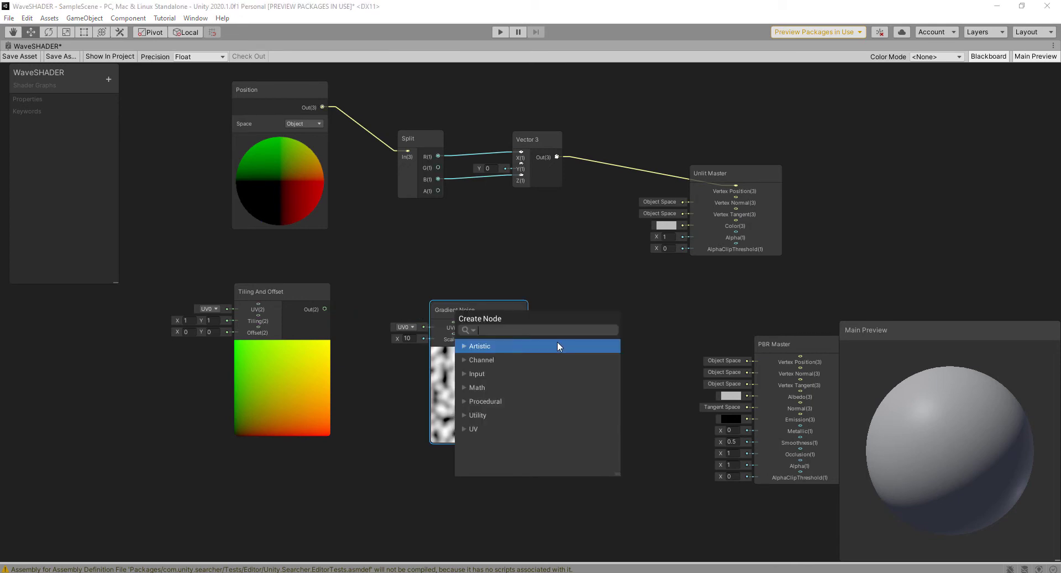
drag(324, 308, 453, 323)
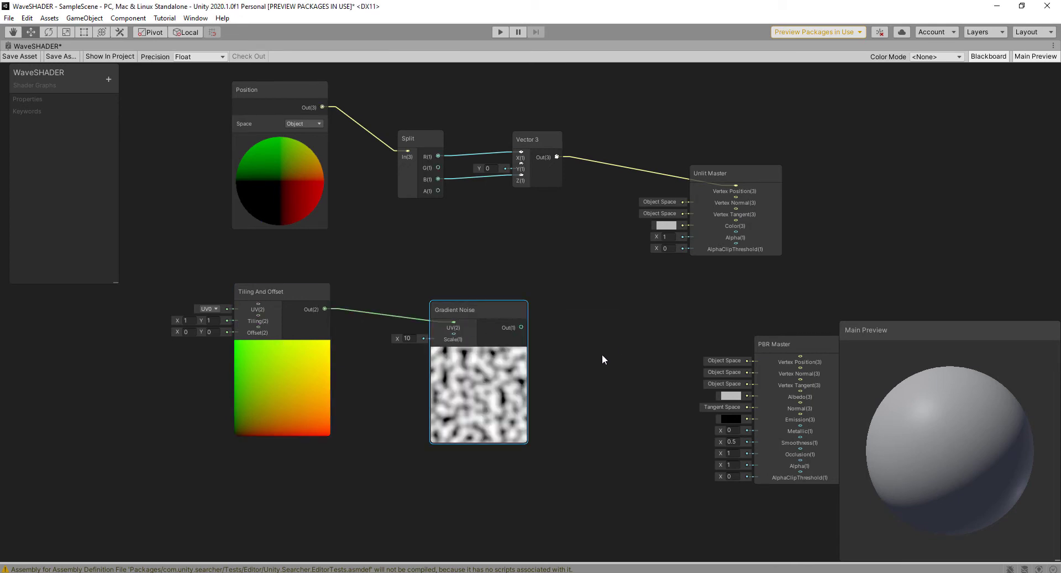
Move the PBR Master farther right and the Gradient Noise node slightly lower to free space between them
middle_drag(596, 390, 440, 427)
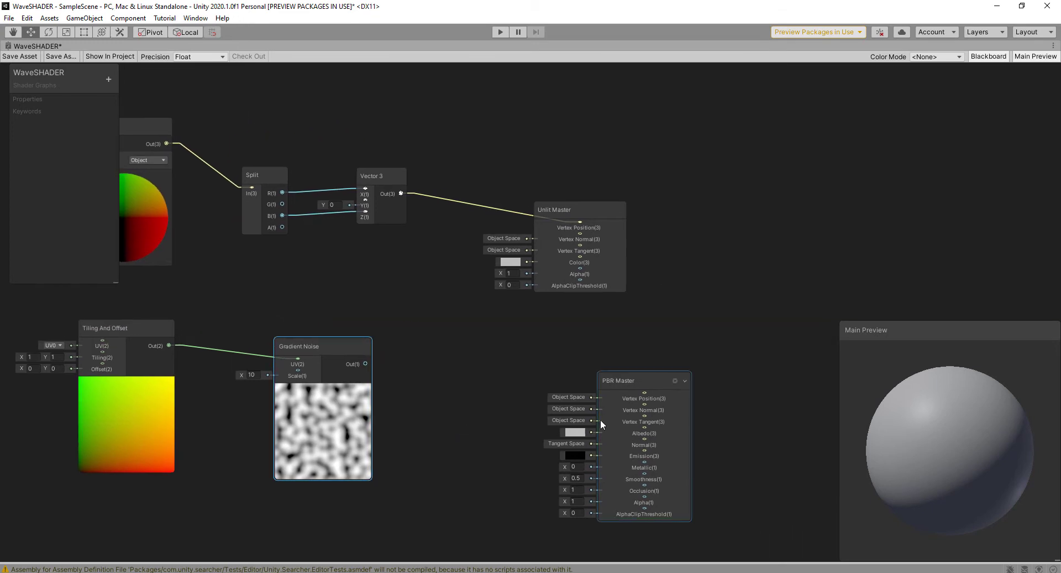
drag(623, 379, 839, 377)
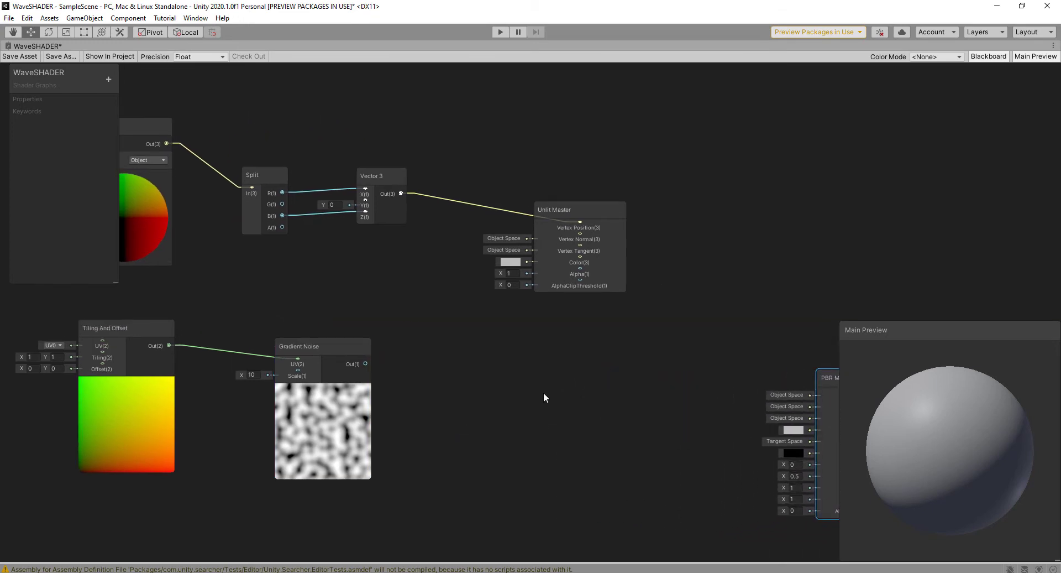
drag(330, 356, 323, 371)
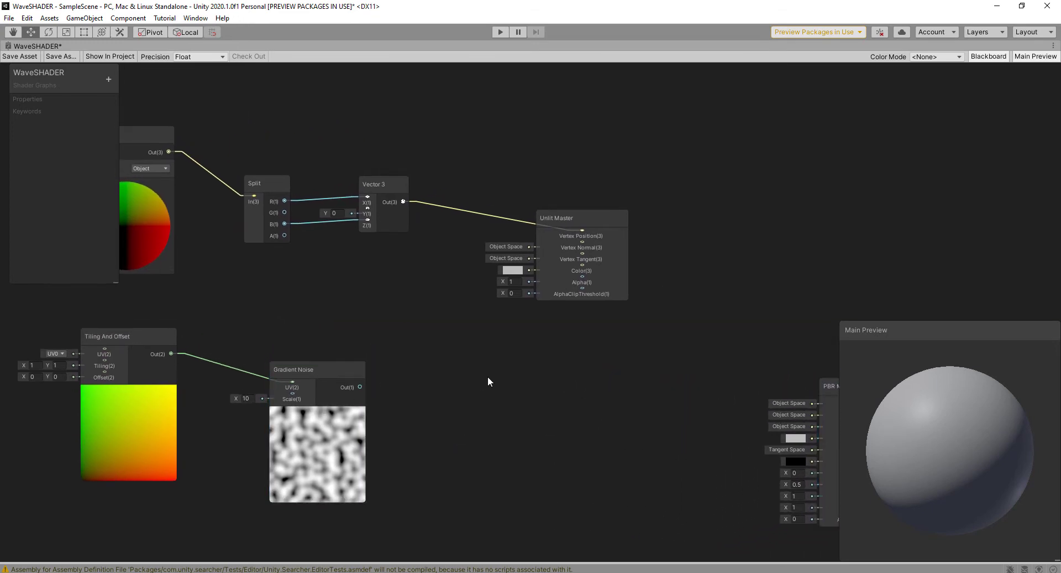
Add a Remap node and place it to the right of the Gradient Noise node
key(space)
text(remap)
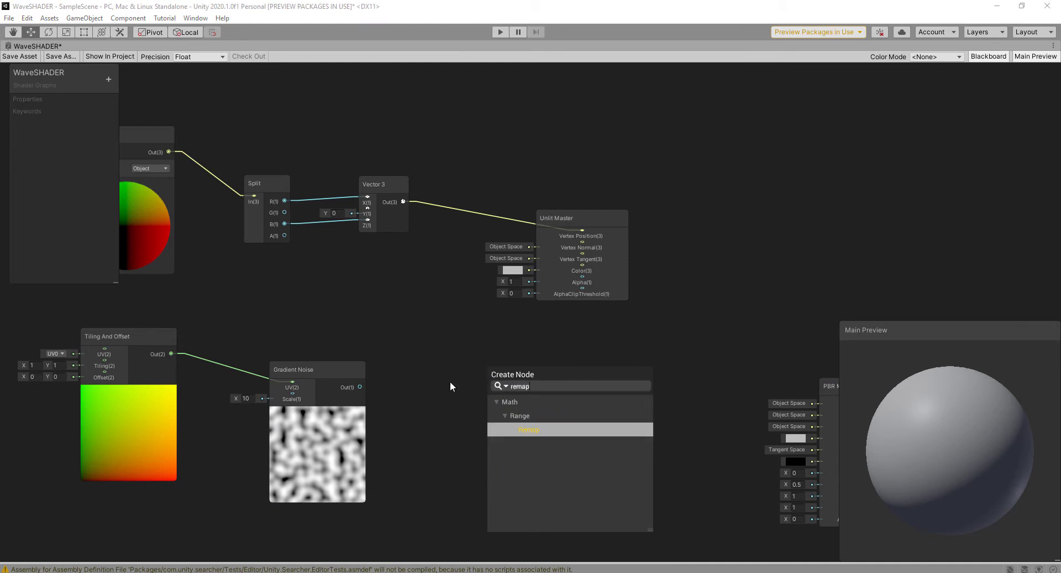
click(529, 428)
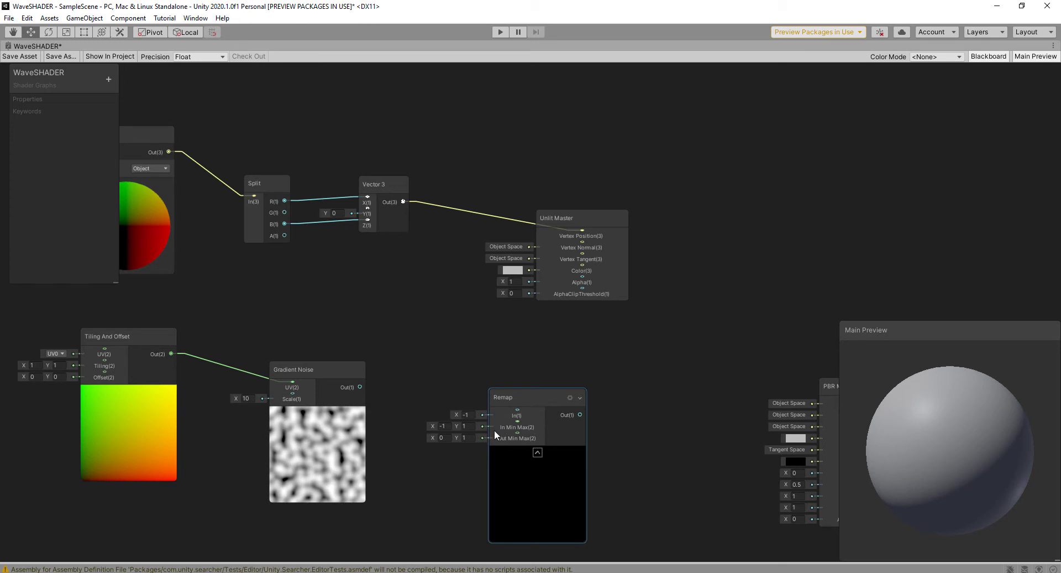
drag(522, 393, 489, 374)
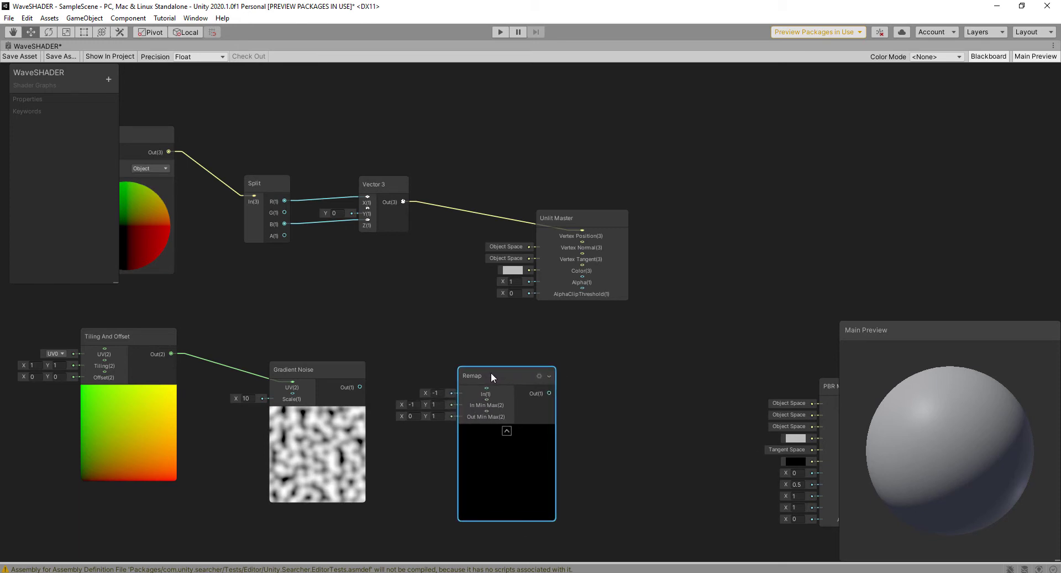
Connect the Gradient Noise output to the Remap node's In input and space the two nodes apart in a row
drag(360, 387, 563, 382)
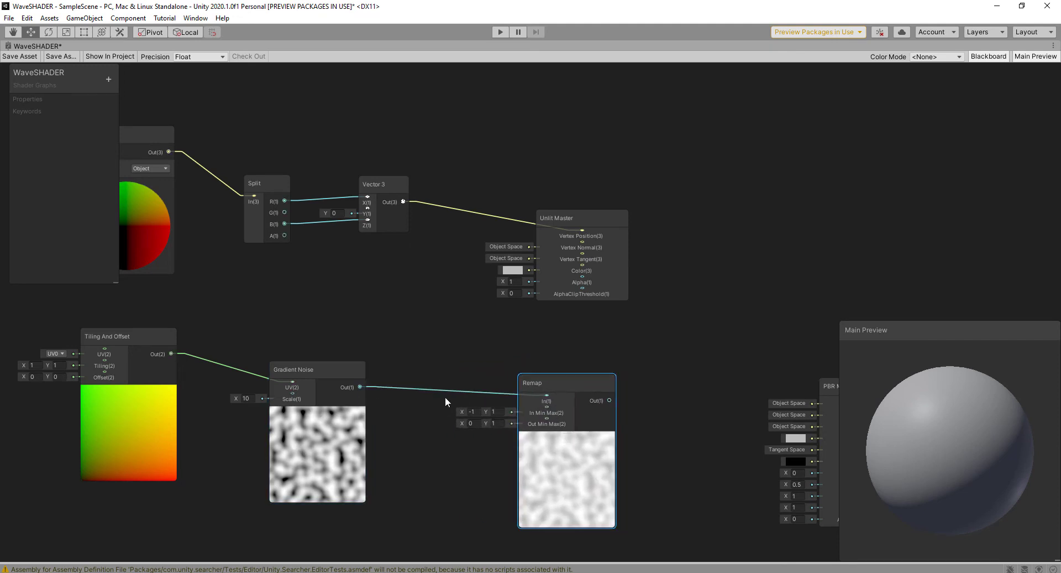
drag(306, 370, 333, 377)
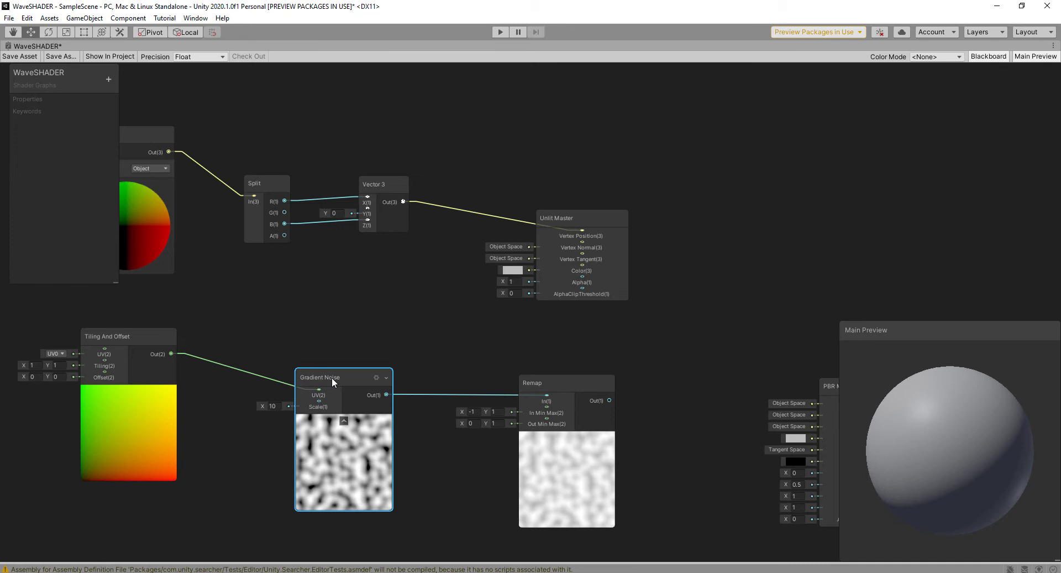
drag(330, 378, 344, 380)
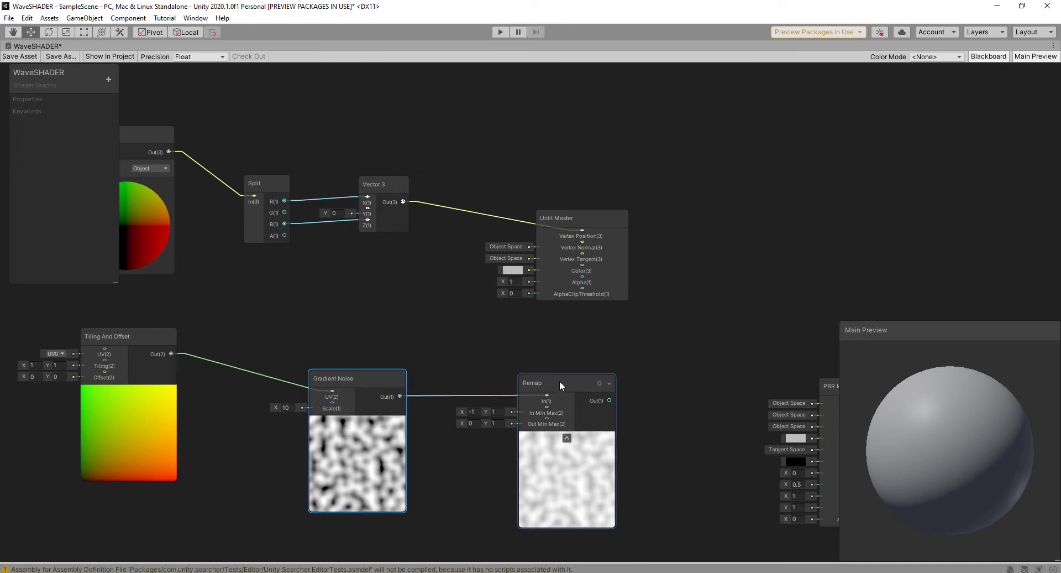
drag(559, 381, 567, 388)
click(476, 450)
click(308, 390)
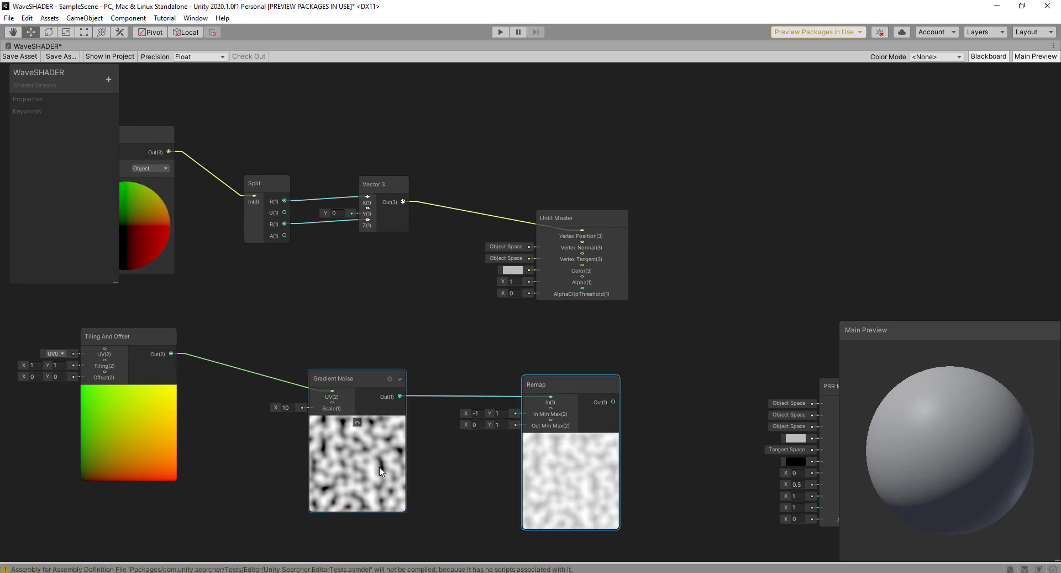
Add a Vector 2 node between Gradient Noise and Remap and connect its output to Remap's In Min Max input
middle_drag(493, 468, 519, 393)
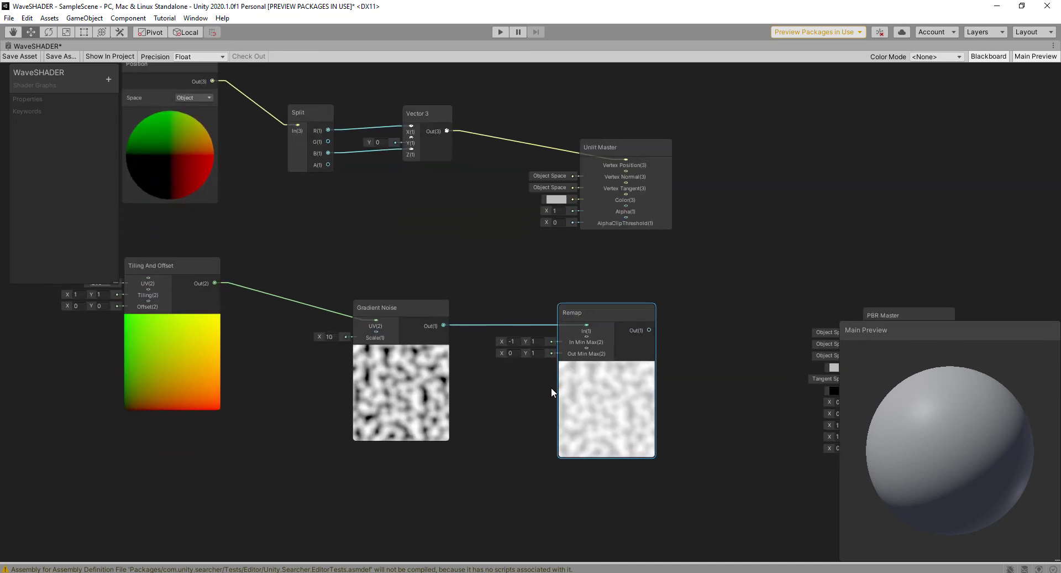
key(space)
text(vecto)
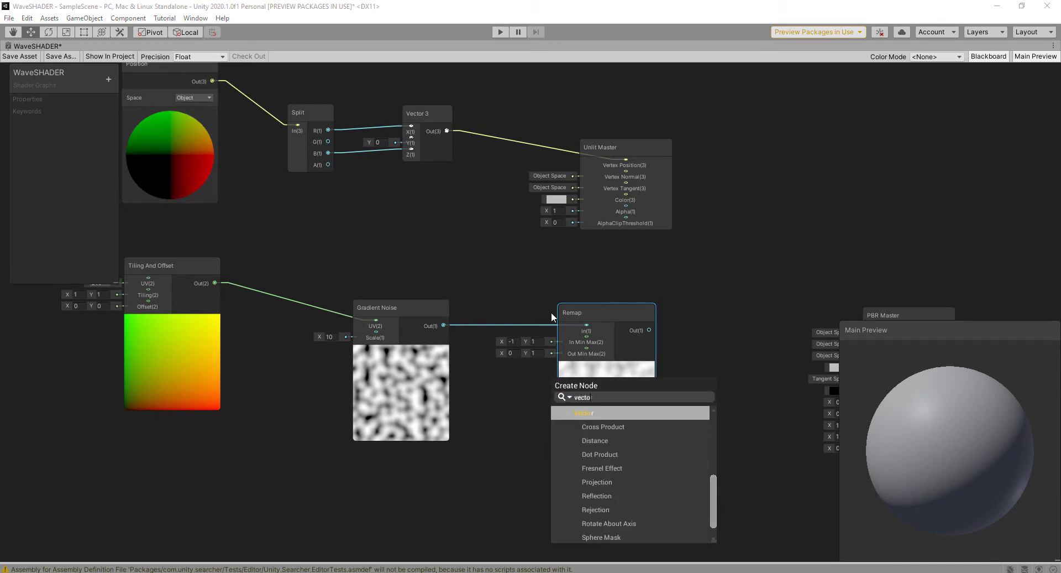
text(r2)
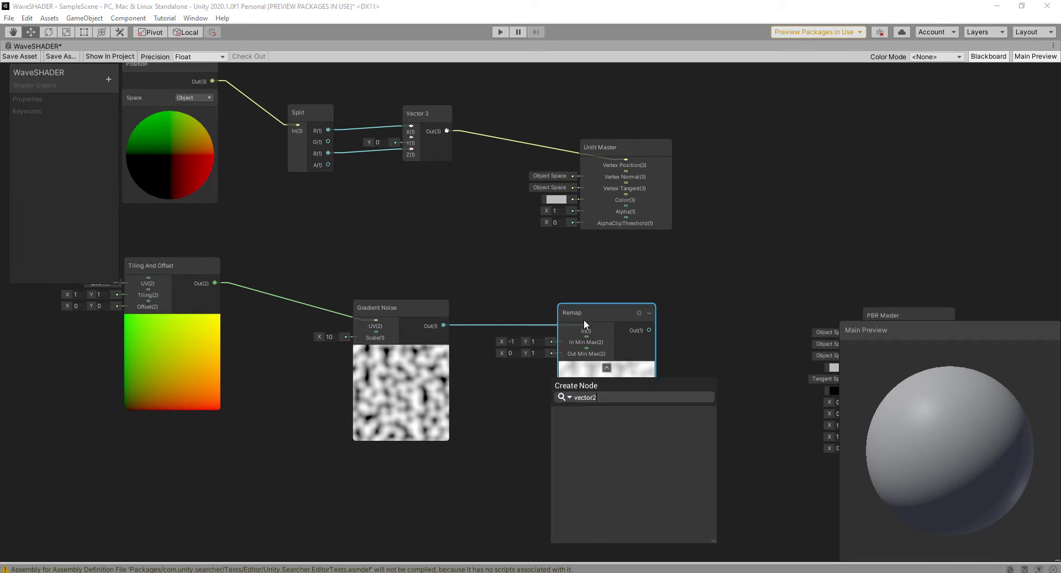
key(BackSpace)
text(3)
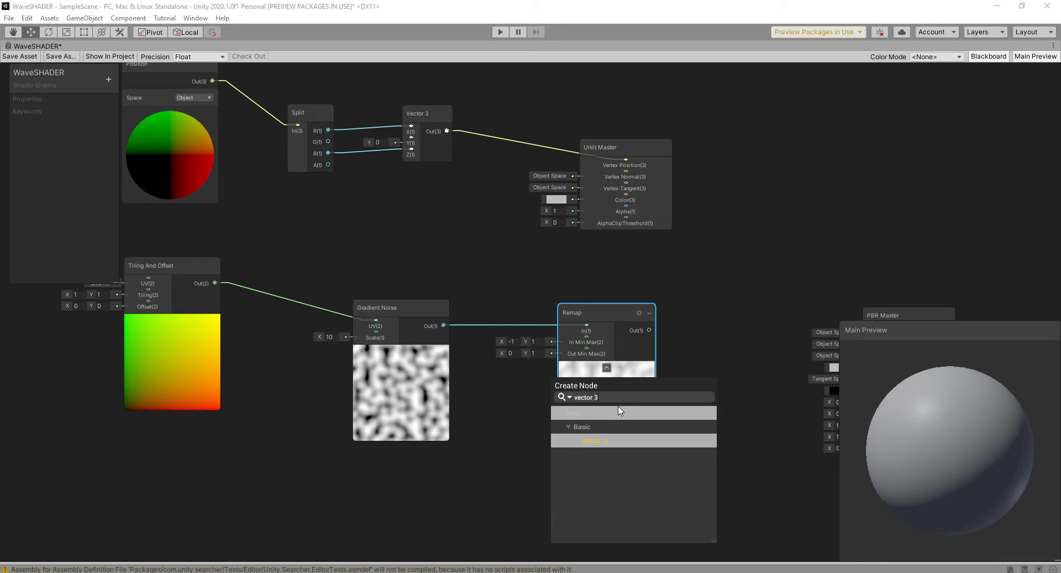
key(BackSpace)
text(2)
double_click(599, 439)
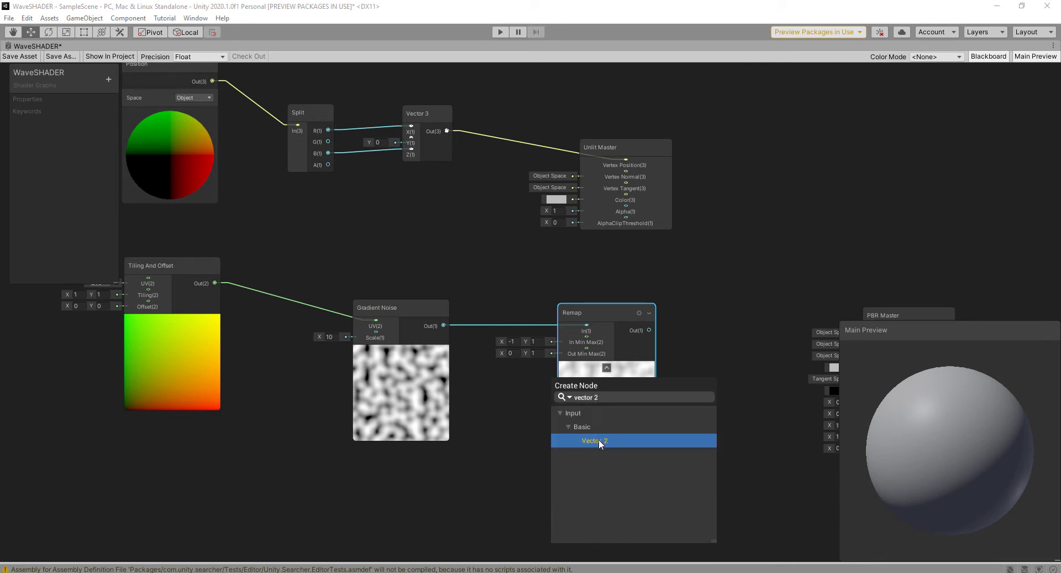
drag(594, 312, 676, 307)
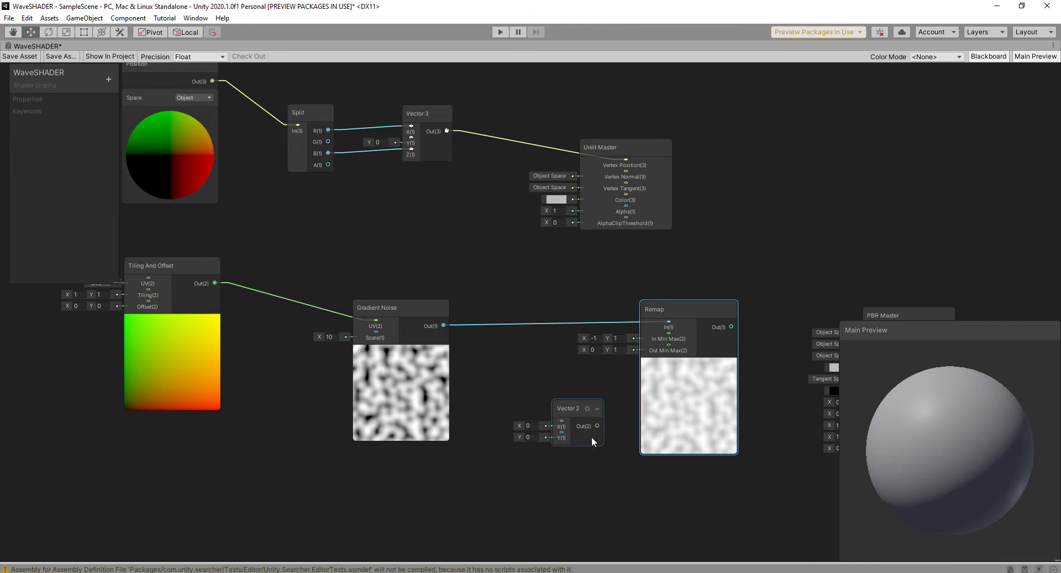
drag(597, 426, 668, 332)
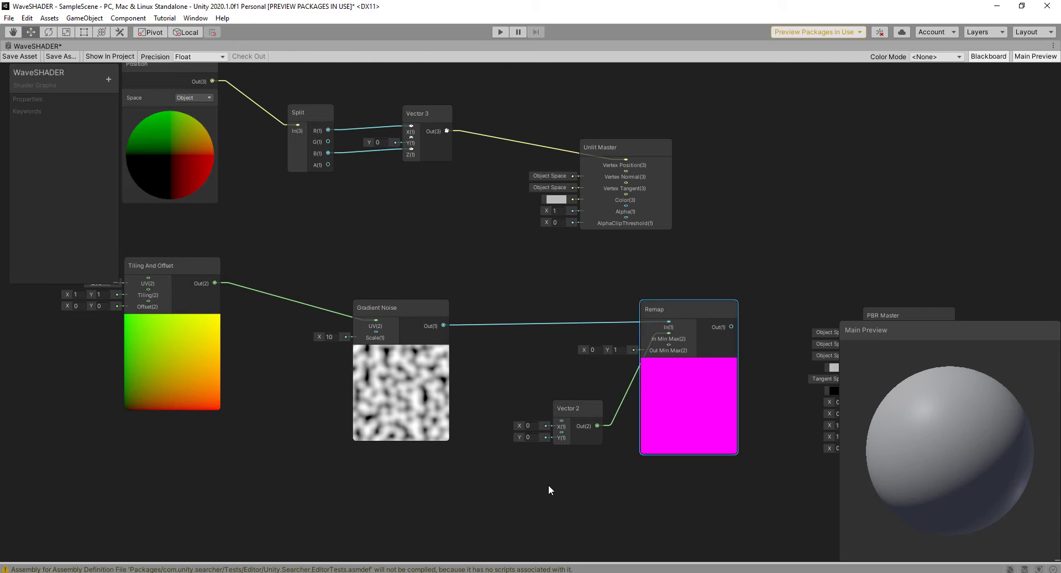
Add a Vector 1 node below the Vector 2 node and connect its output to the Vector 2 Y input
middle_drag(540, 481, 552, 447)
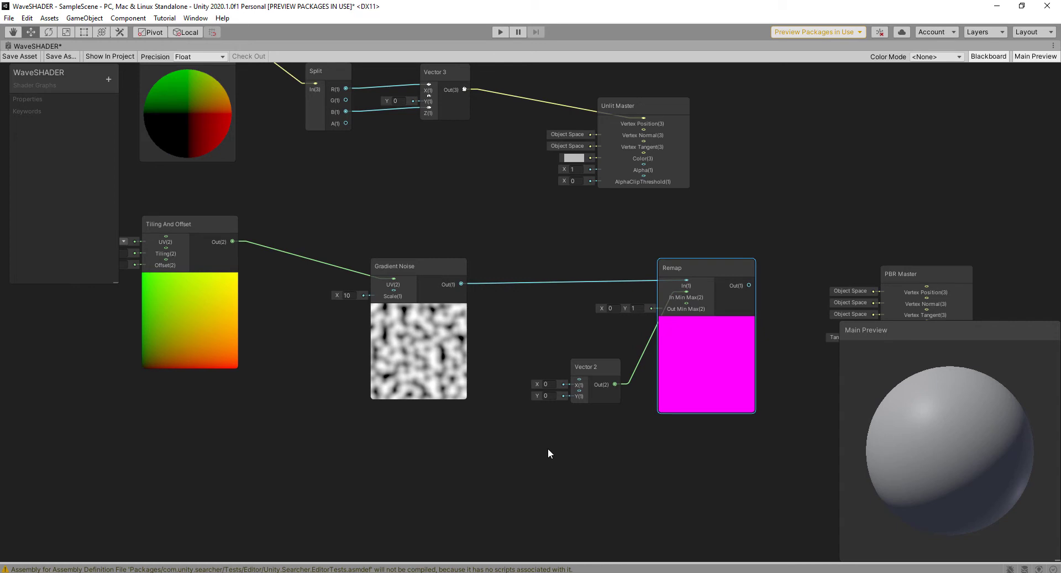
middle_drag(548, 450, 549, 449)
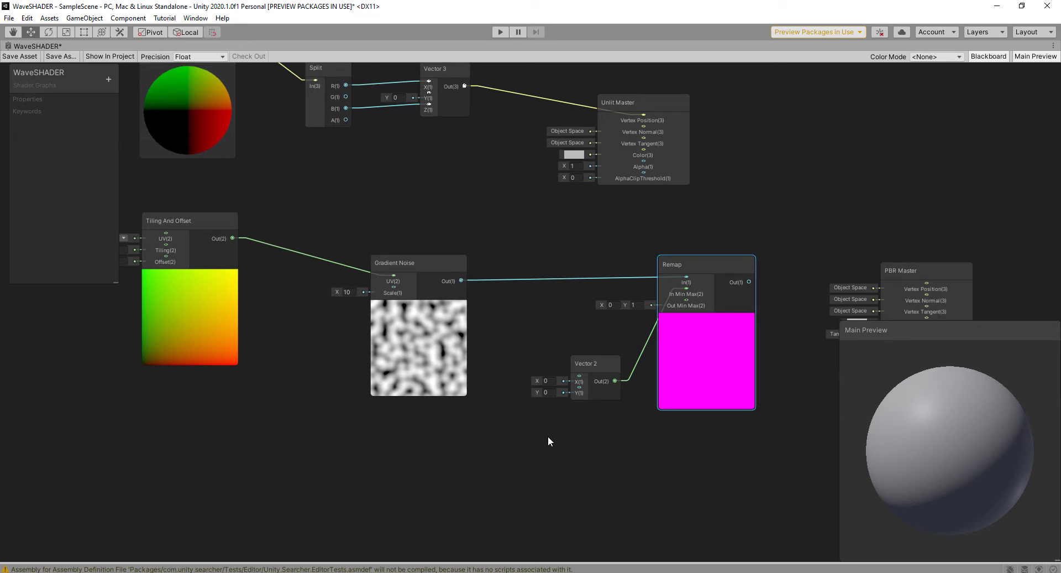
key(space)
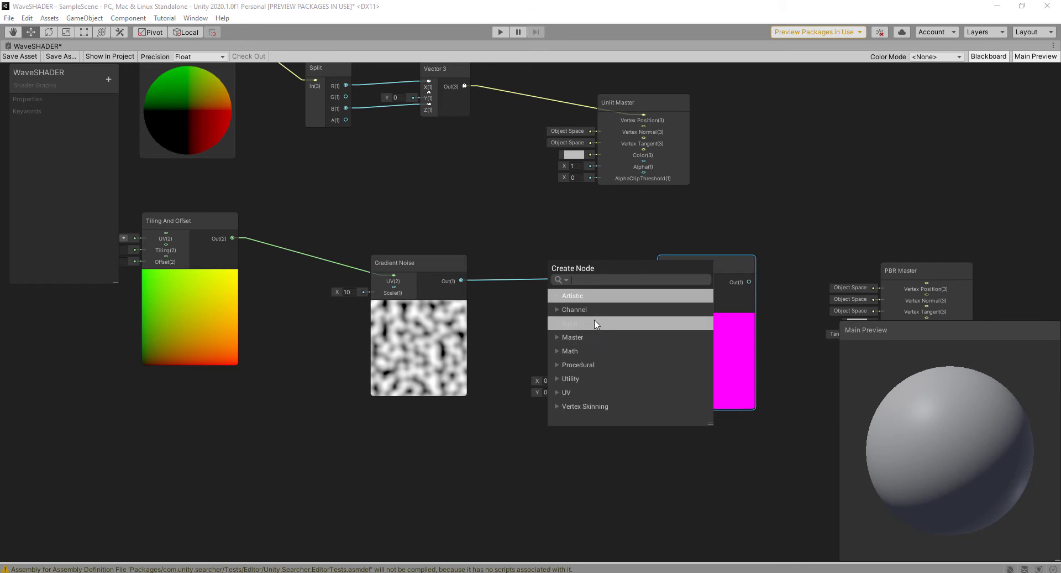
text(Vector)
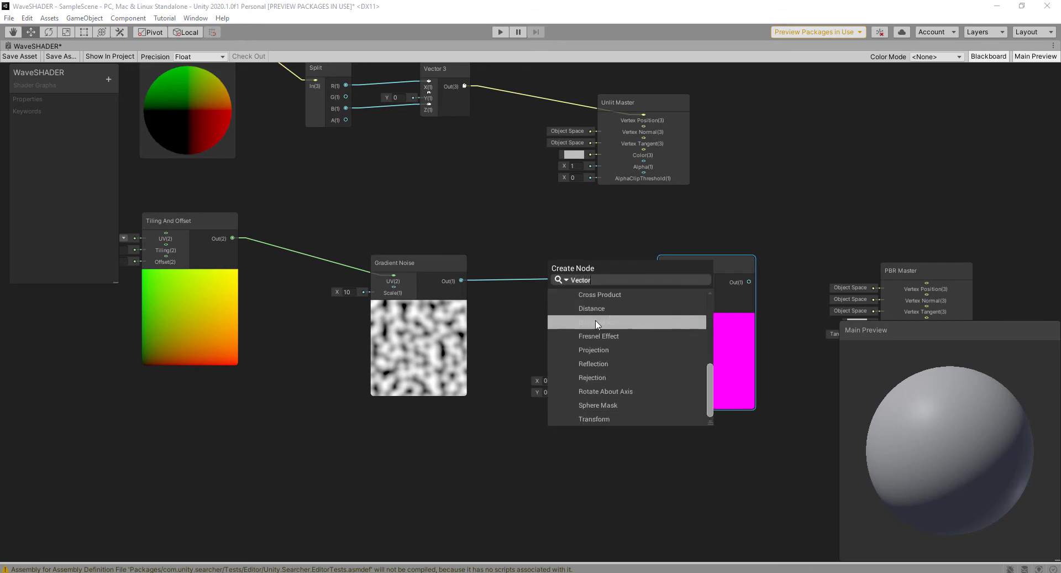
text( 1)
click(596, 323)
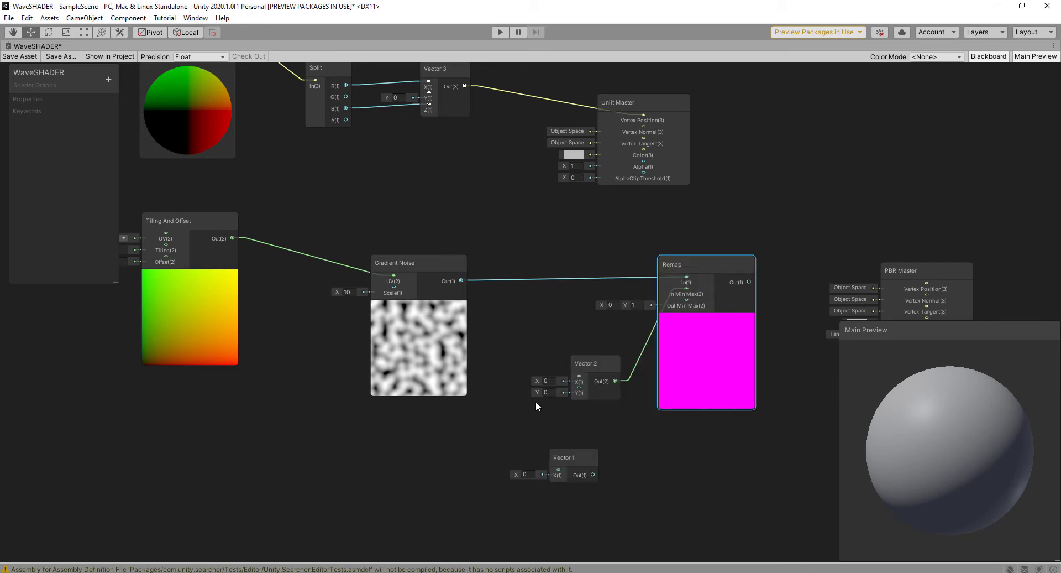
drag(574, 463, 579, 390)
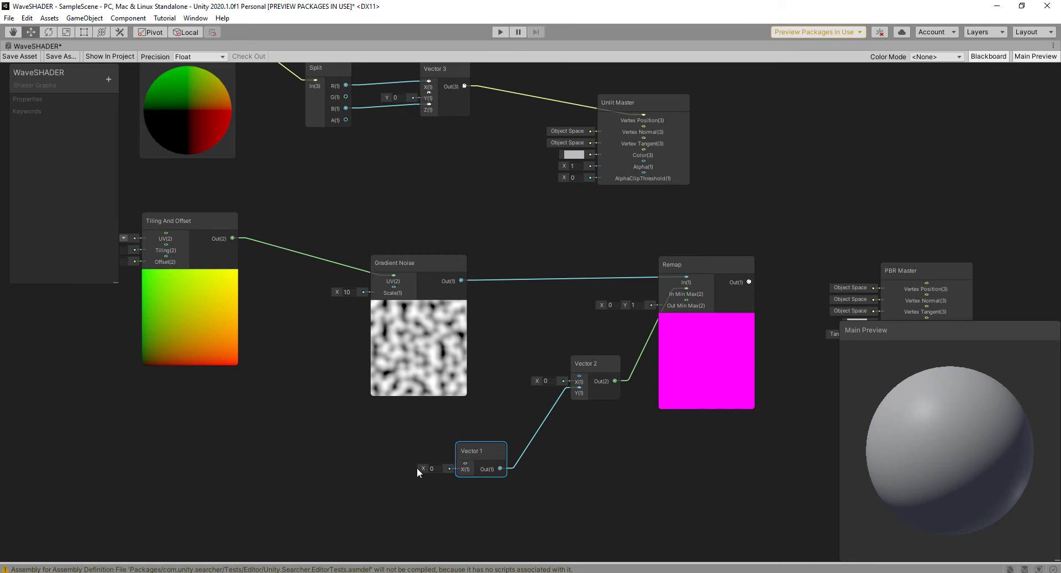
Set the Vector 1 value to 0.97 and the Vector 2 X value to 0.34
drag(417, 467, 450, 470)
drag(534, 380, 541, 381)
drag(421, 468, 415, 462)
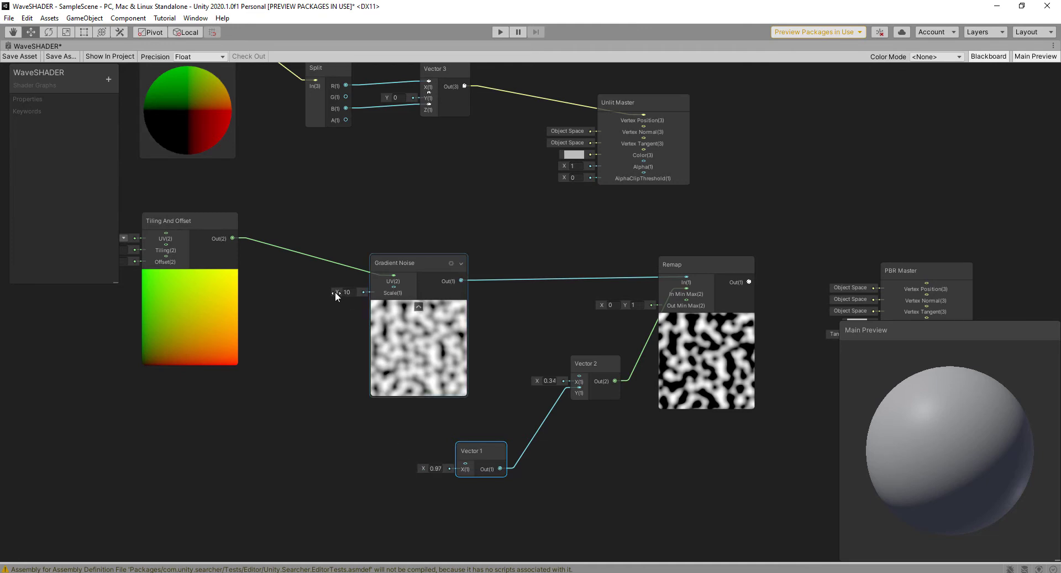
Set the Gradient Noise scale to 8.25 and the Vector 2 X value to 0.5
mouse_move(335, 291)
mouse_down()
mouse_move(314, 294)
mouse_move(326, 293)
mouse_up()
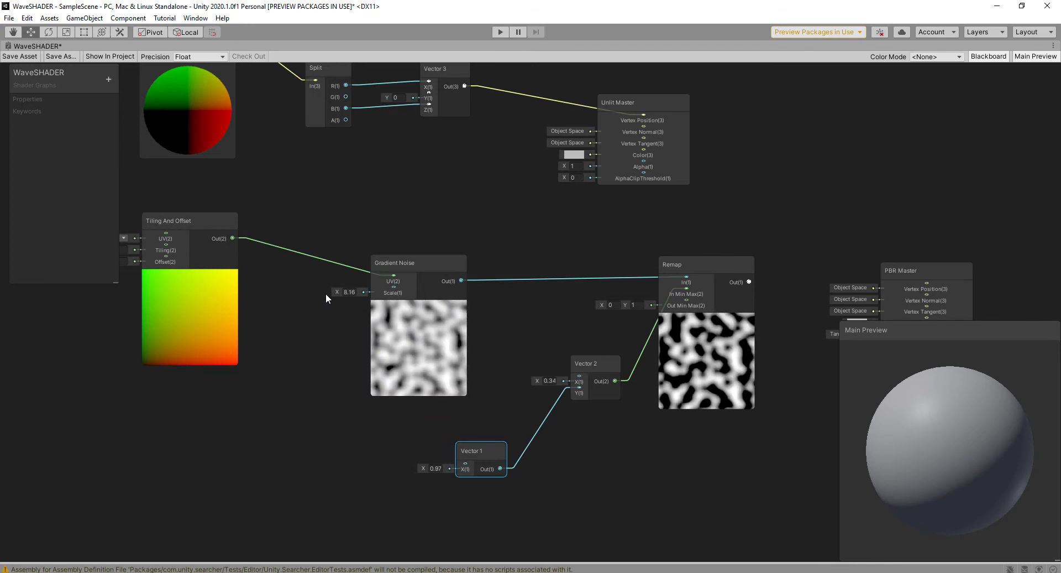
middle_drag(326, 293, 428, 342)
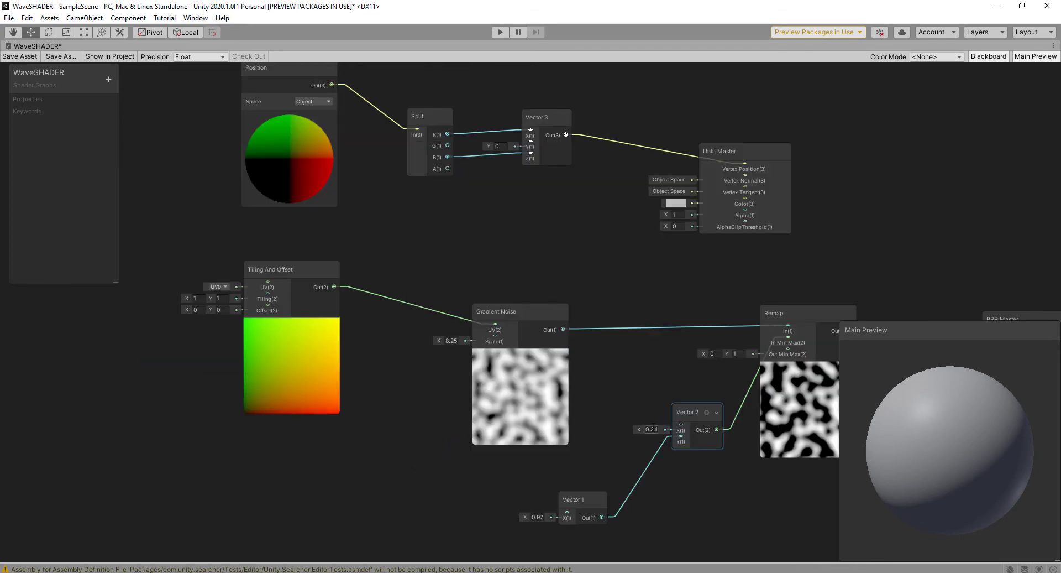
click(651, 429)
text(0.5)
key(Return)
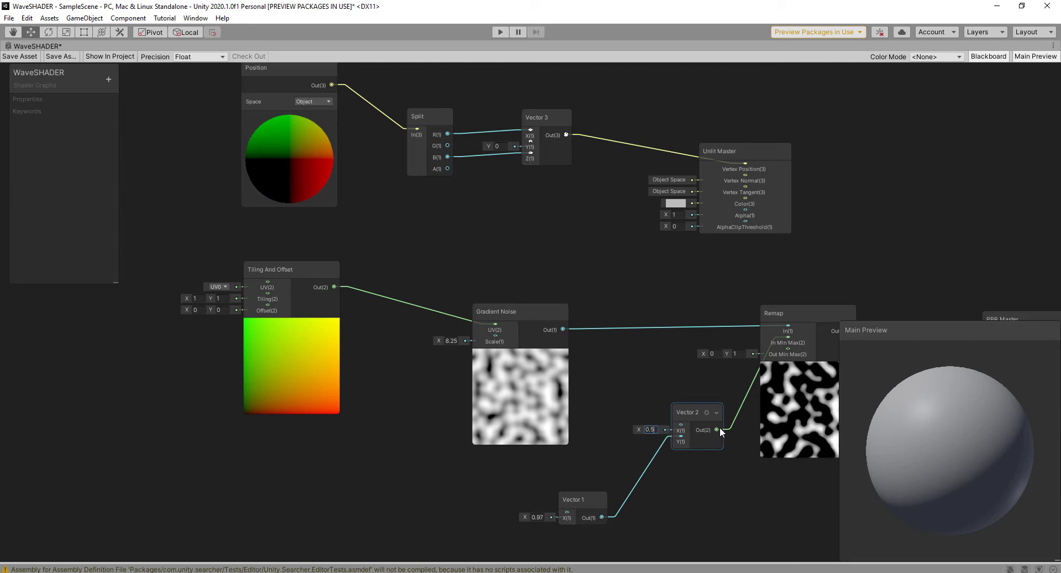
Add a Time node and place it well to the left of the Tiling And Offset node
middle_drag(792, 332, 718, 300)
click(718, 301)
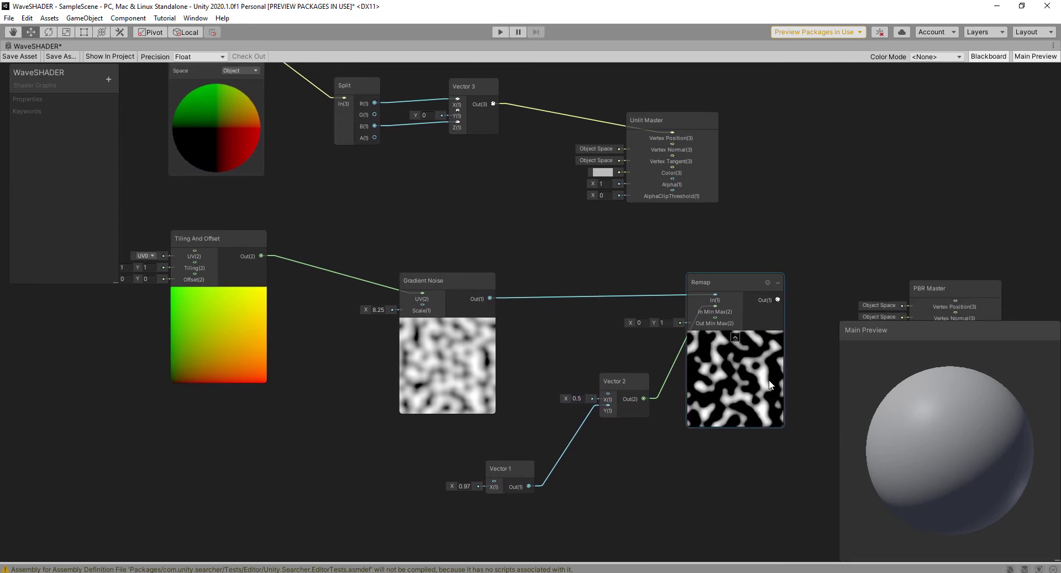
middle_drag(582, 381, 738, 428)
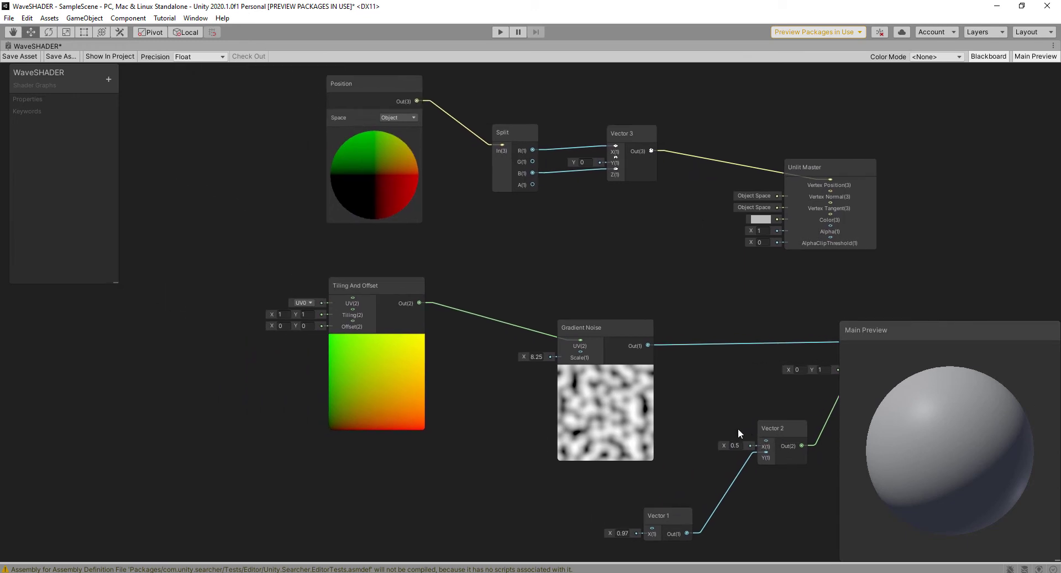
middle_drag(527, 392, 688, 377)
middle_drag(371, 345, 480, 419)
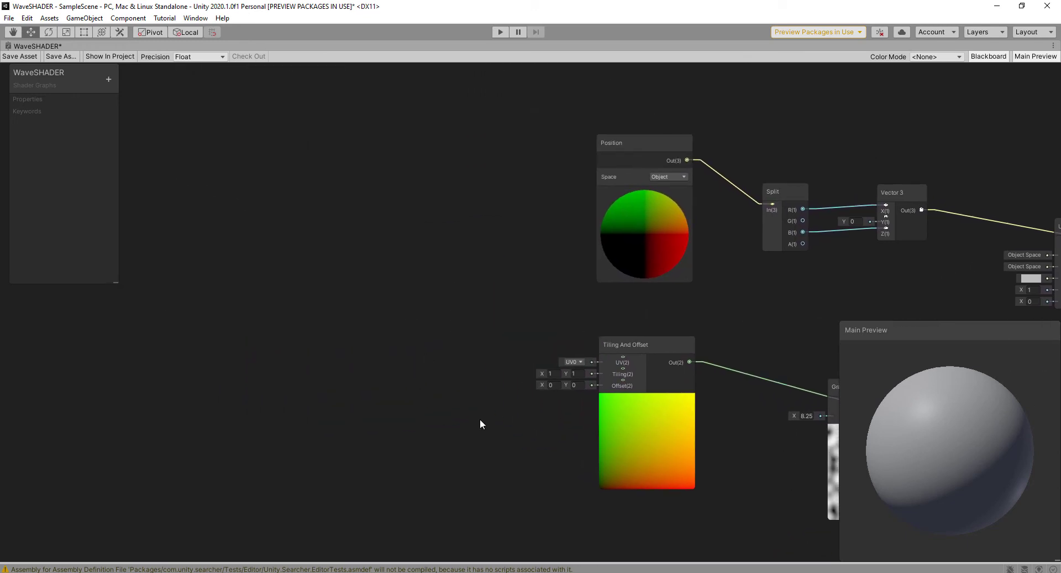
scroll(395, 331, down, 5)
middle_drag(395, 331, 345, 240)
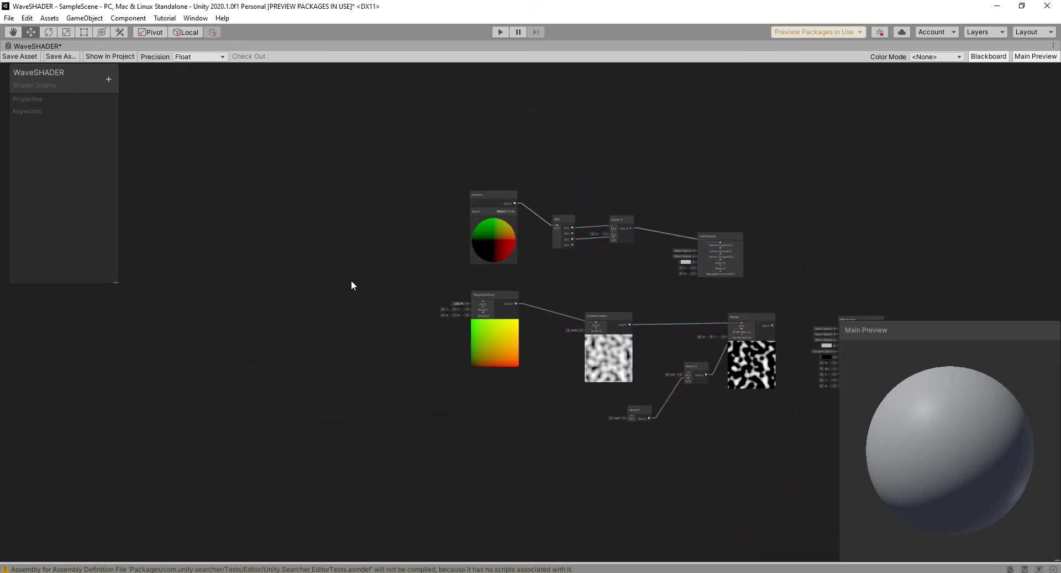
key(space)
text(time)
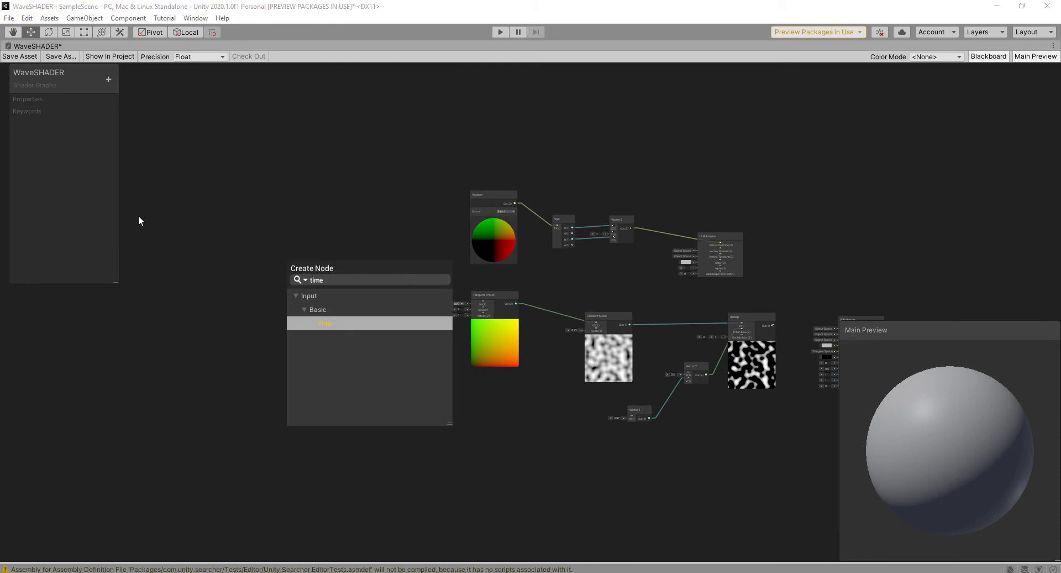
double_click(327, 322)
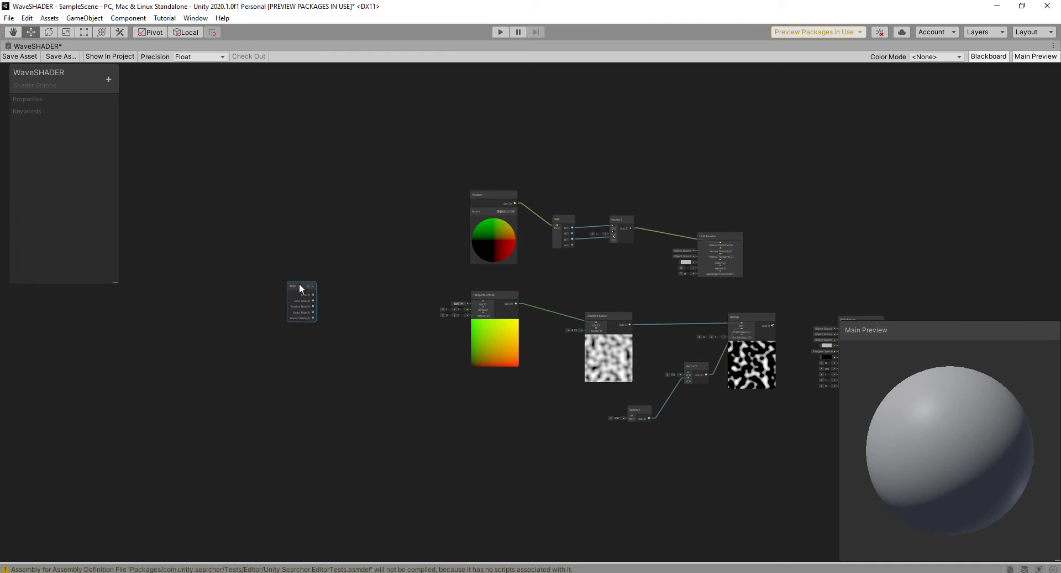
drag(299, 284, 208, 265)
Add a Multiply node beside the Time node and connect the Time output to its A input
scroll(259, 287, up, 3)
key(space)
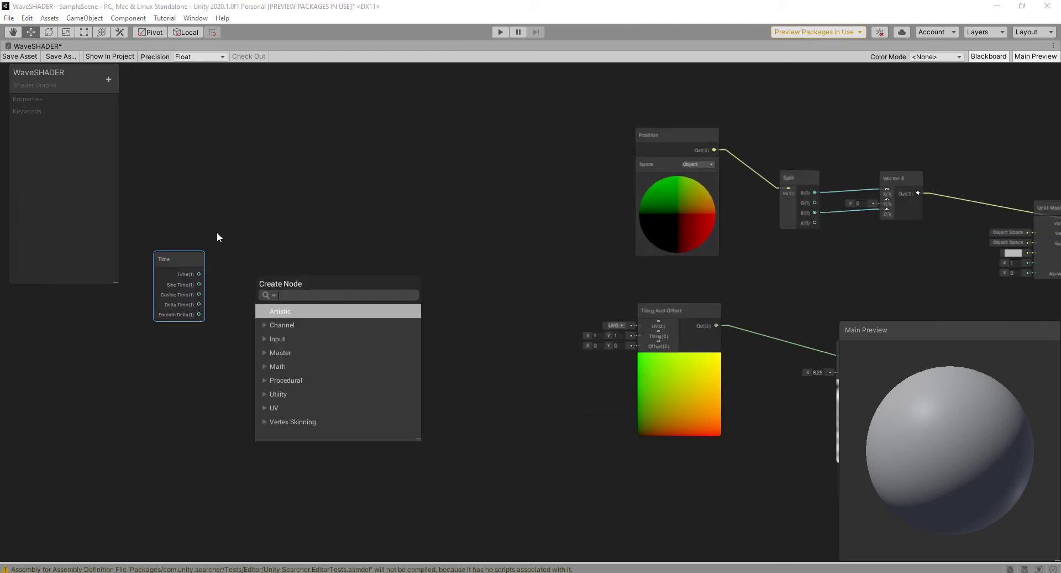
text(mult)
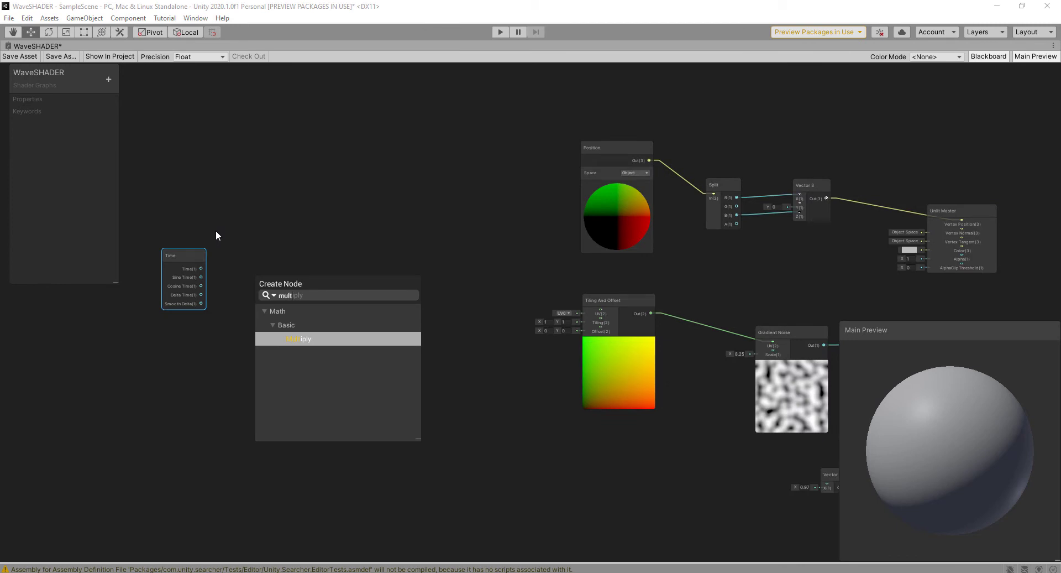
double_click(310, 338)
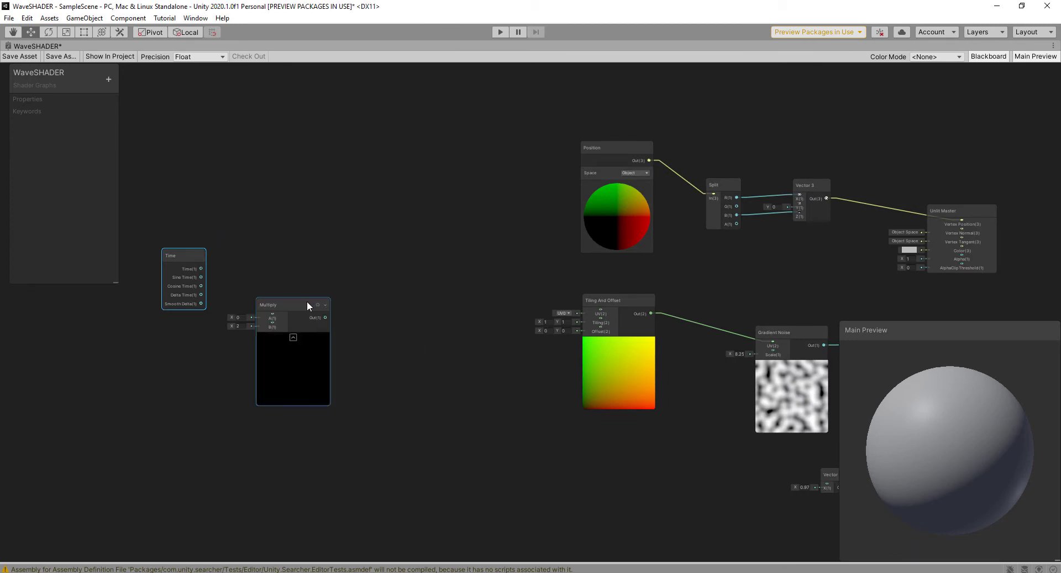
drag(308, 305, 325, 268)
drag(201, 268, 290, 276)
Add a second Multiply node and place it above and to the right of the first one
middle_drag(406, 337, 364, 393)
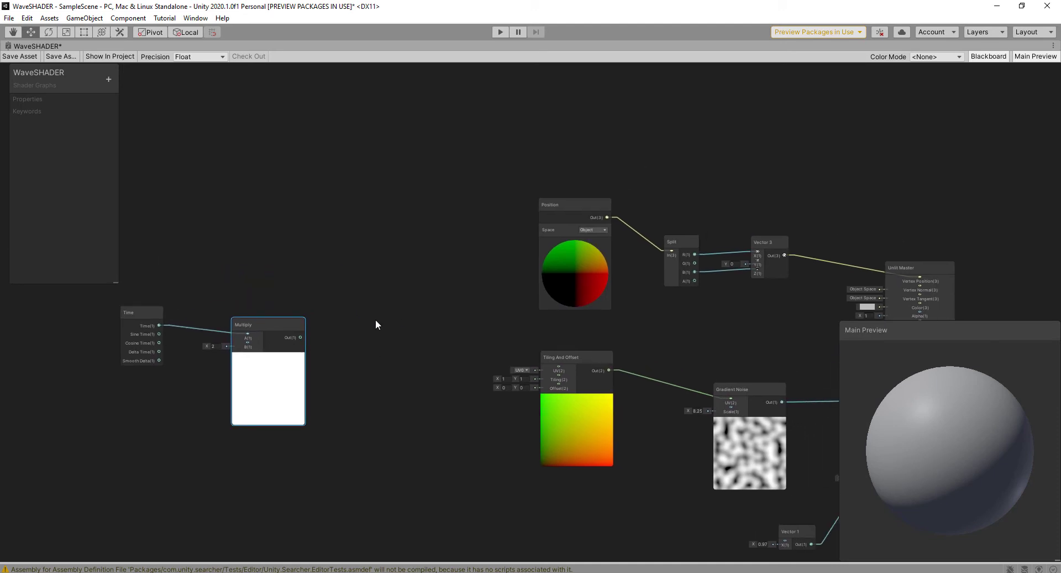
key(space)
text(mul)
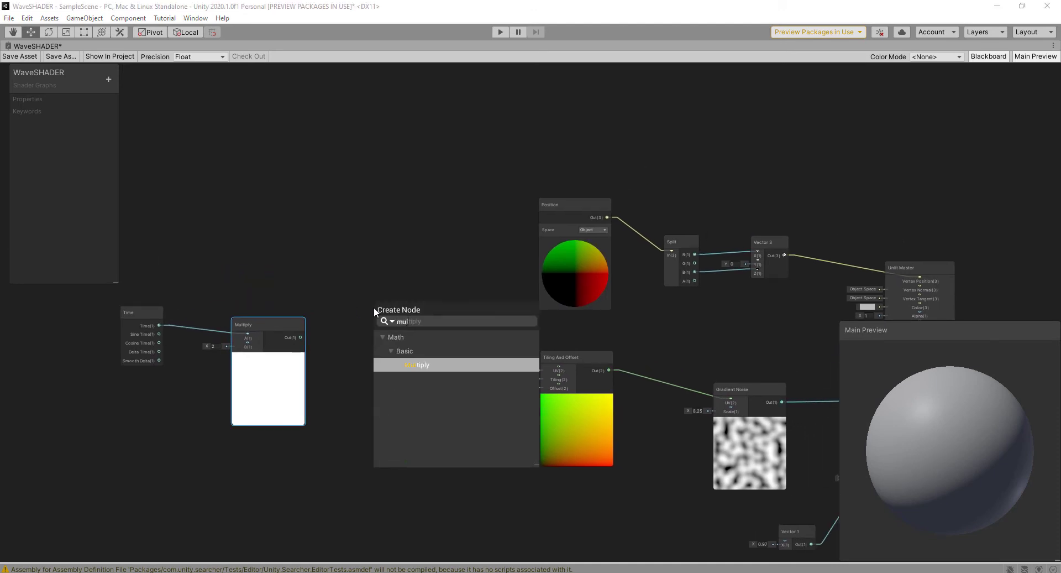
click(433, 364)
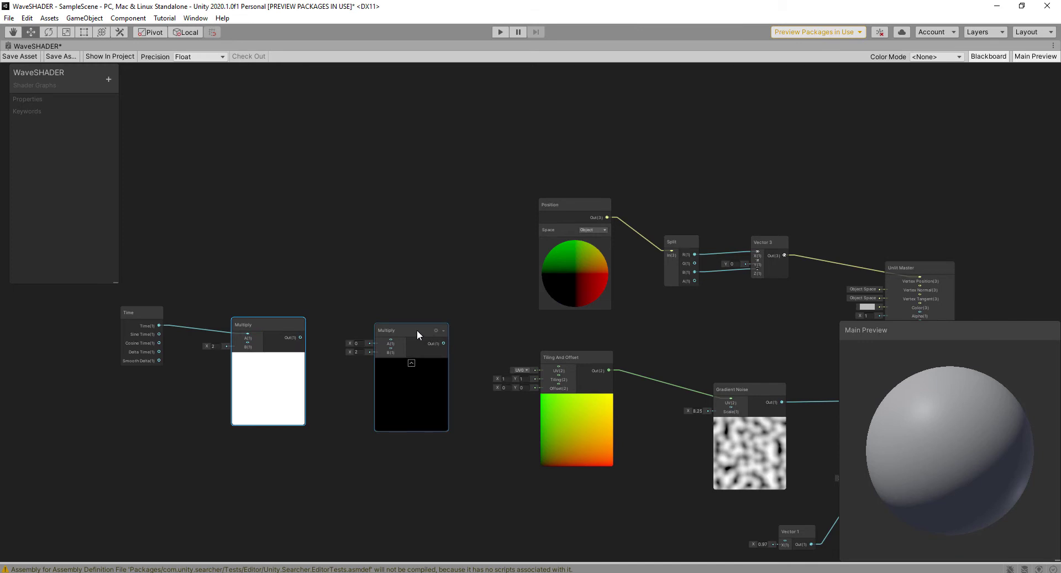
drag(417, 329, 390, 204)
Add a third Multiply node lower down, then connect the first Multiply's output to the upper Multiply's B and the lower Multiply's A
key(space)
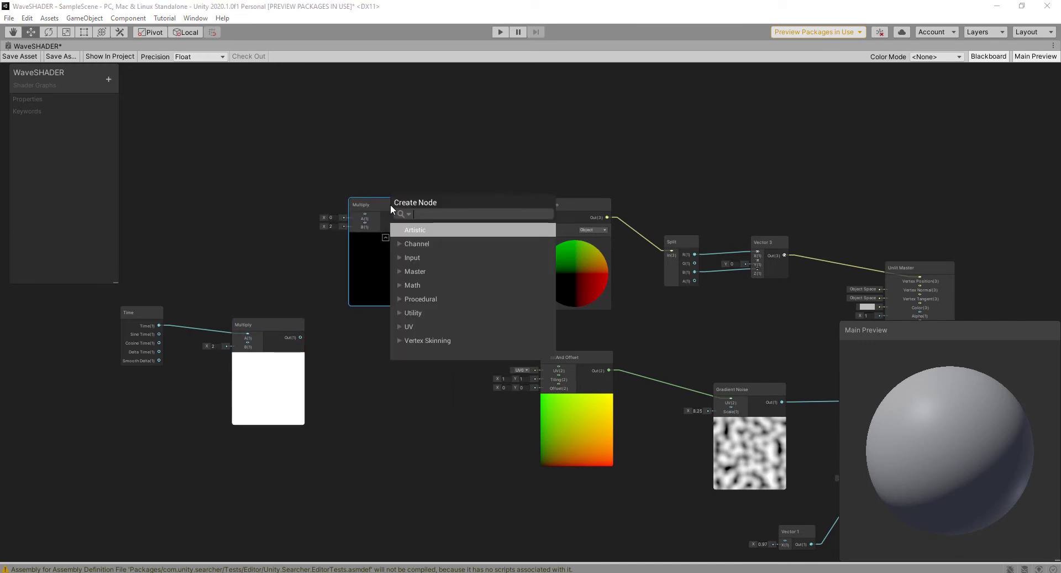
text(mult)
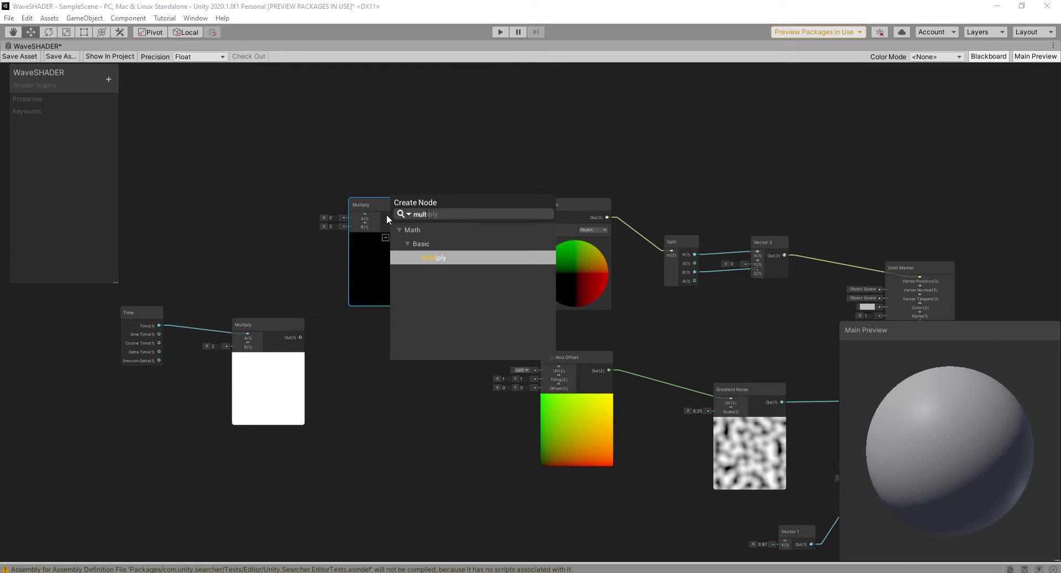
click(446, 254)
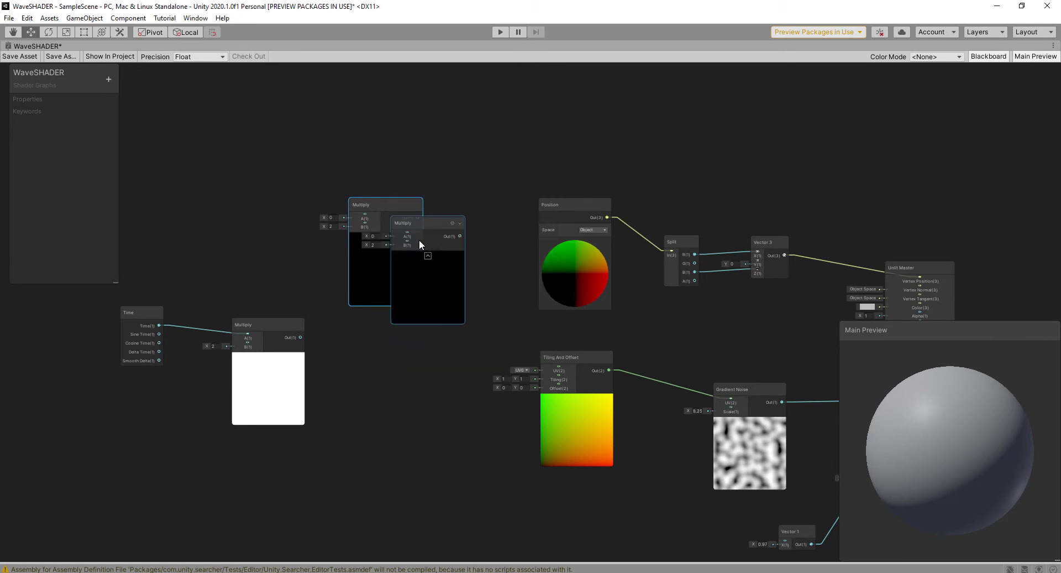
drag(416, 218, 379, 446)
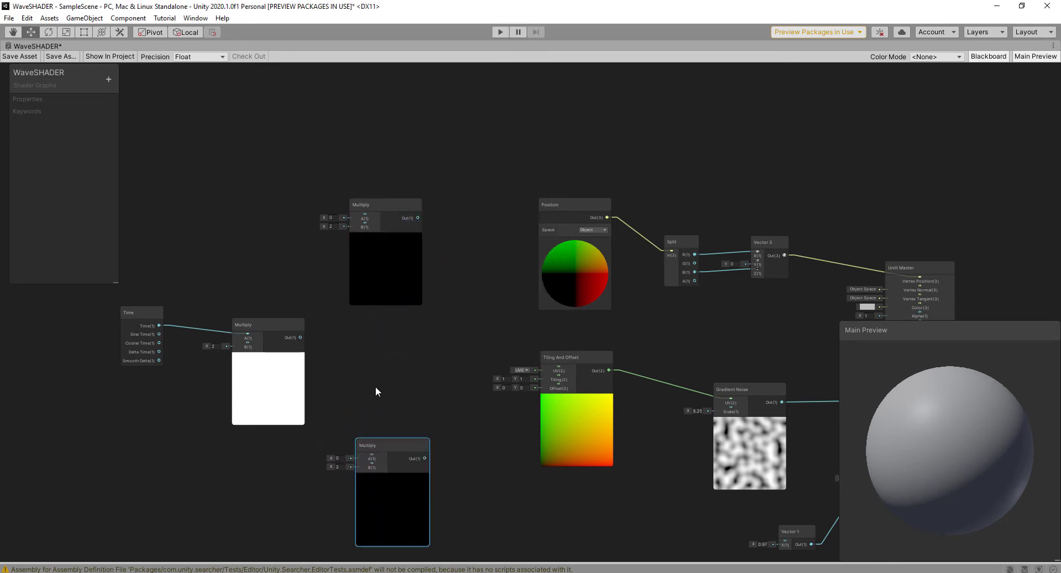
drag(301, 337, 365, 223)
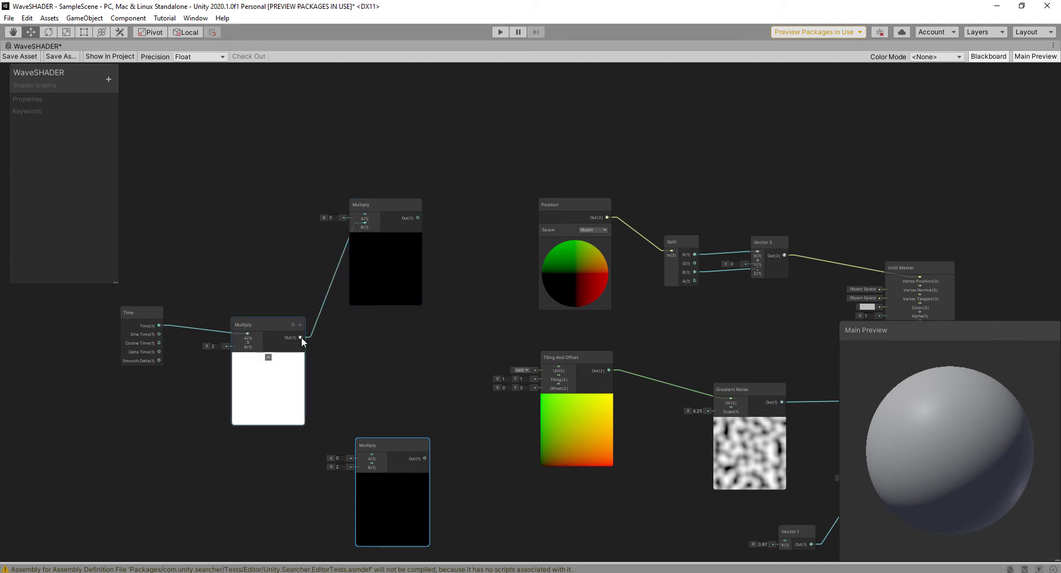
drag(300, 336, 373, 456)
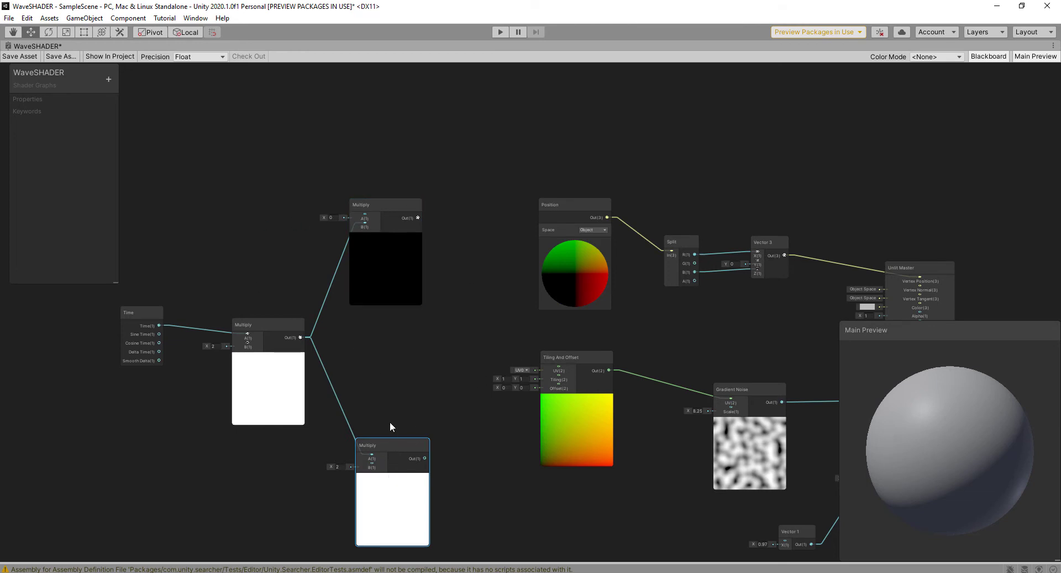
Select the Time node and all three Multiply nodes and move them together farther from the Tiling And Offset node
scroll(445, 456, down, 2)
drag(457, 520, 214, 273)
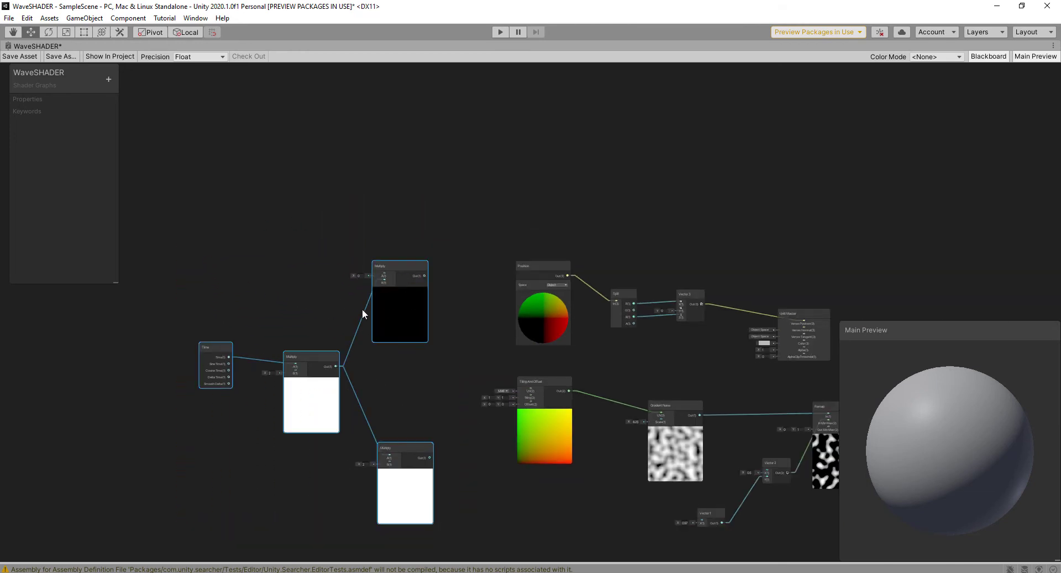
drag(371, 318, 340, 304)
scroll(421, 359, up, 2)
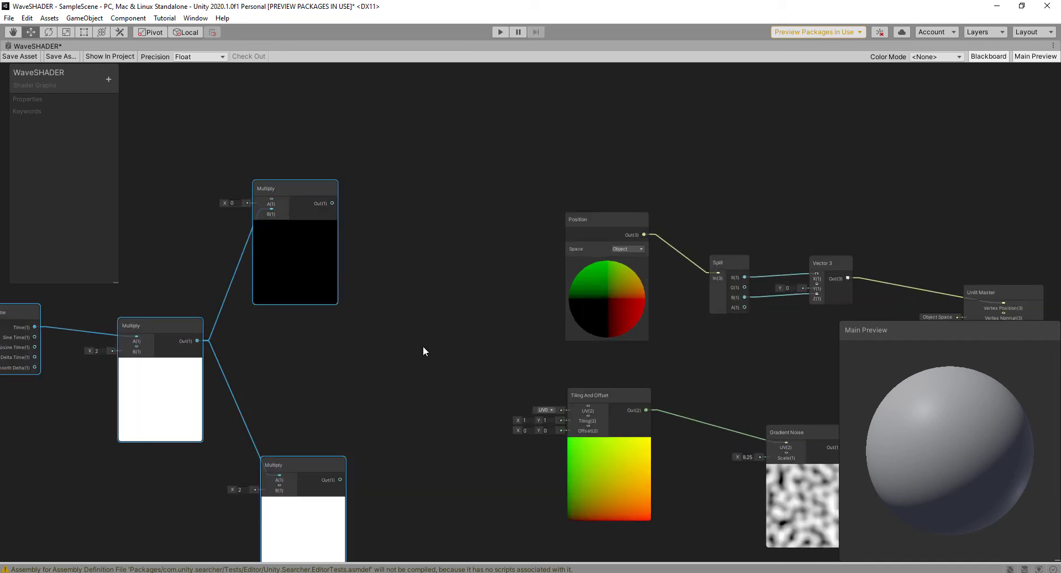
Add a Vector 2 node and place it between the two outer Multiply nodes and the Tiling And Offset node
key(space)
text(vec)
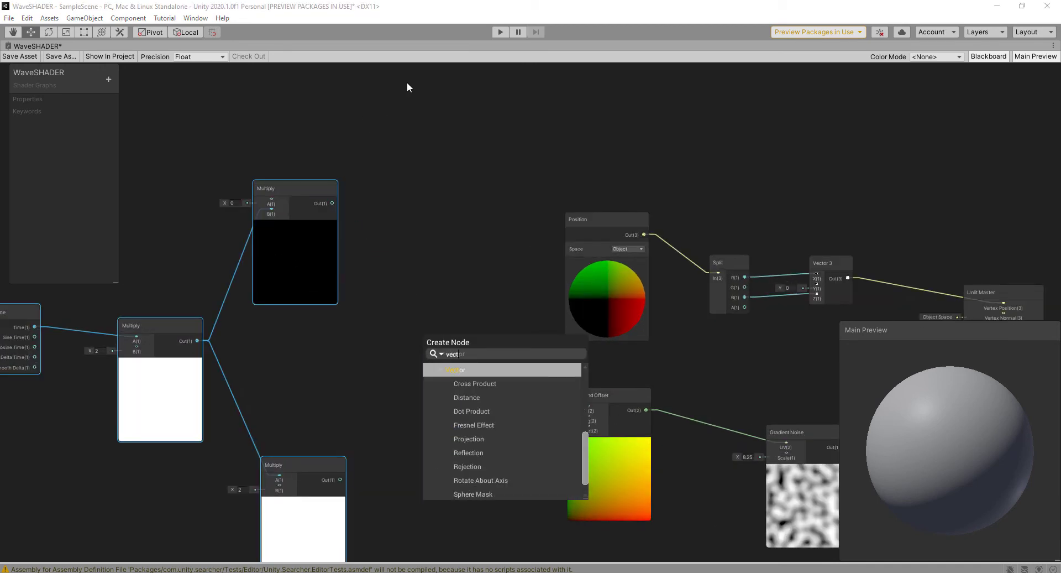
text(tor 2)
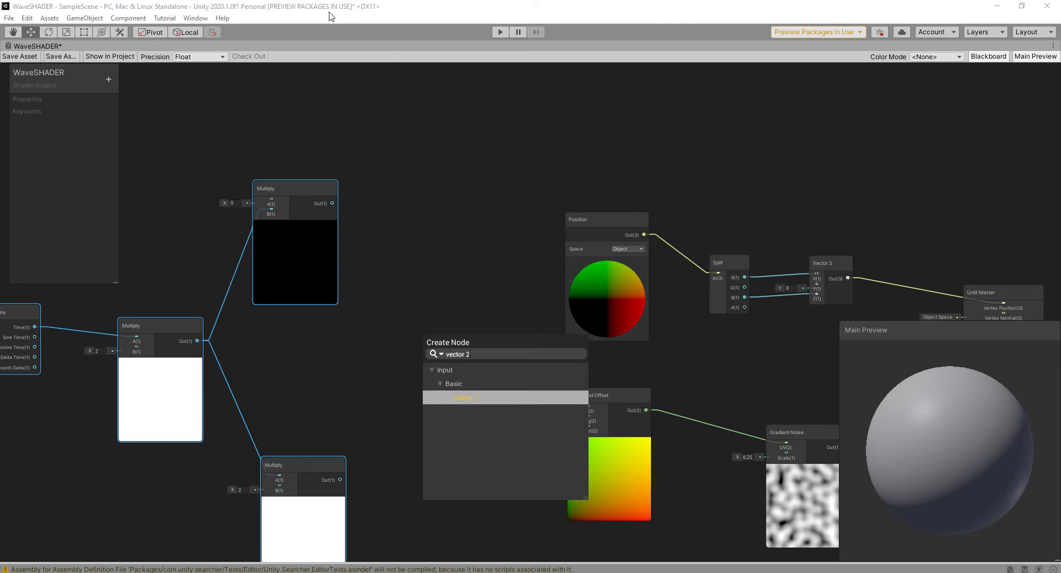
click(473, 397)
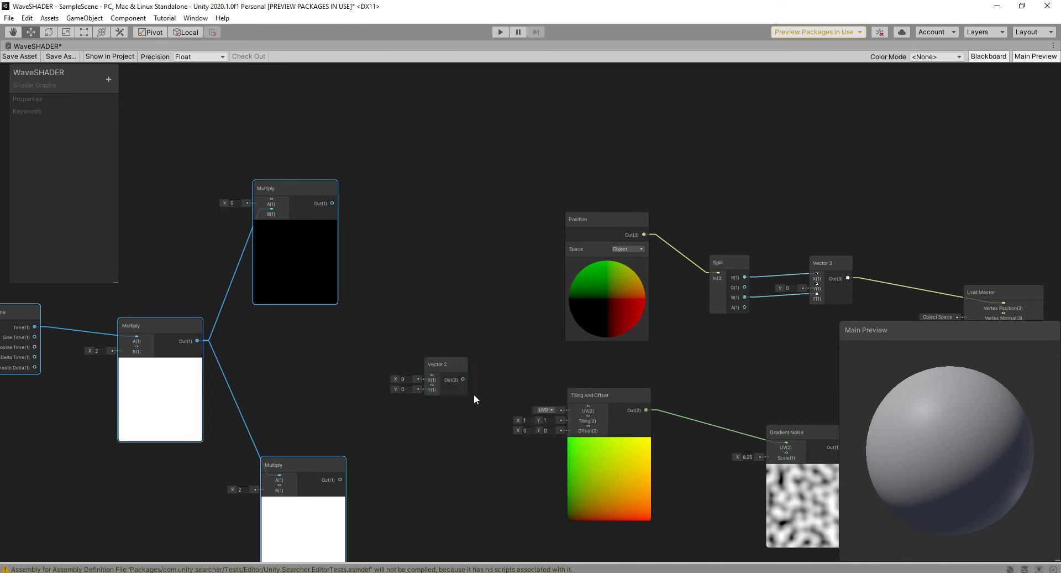
drag(442, 363, 464, 329)
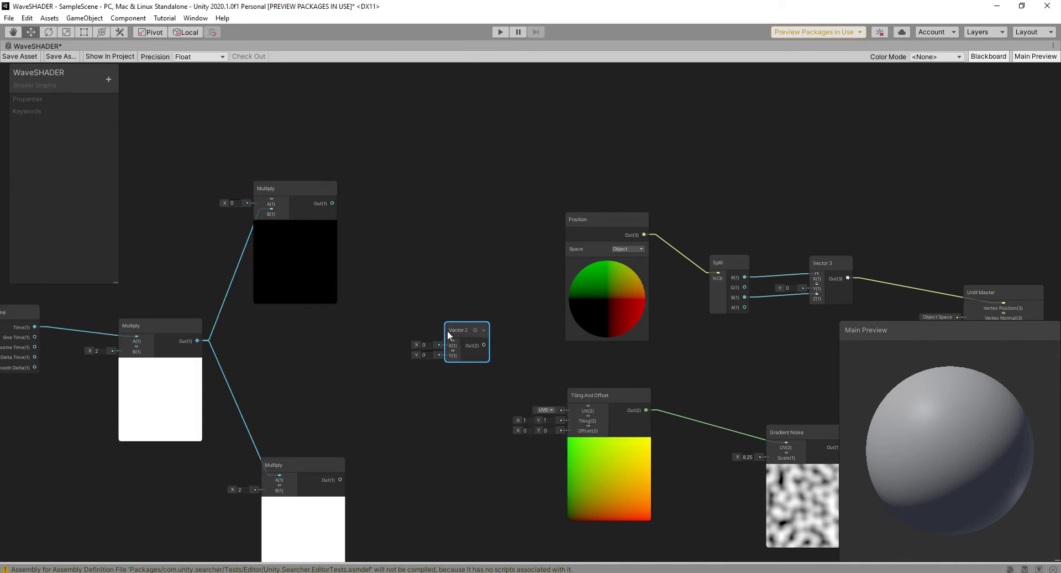
Connect the upper Multiply to the Vector 2 X input, the lower Multiply to Y, and the Vector 2 output to Tiling And Offset's Offset
drag(333, 204, 455, 340)
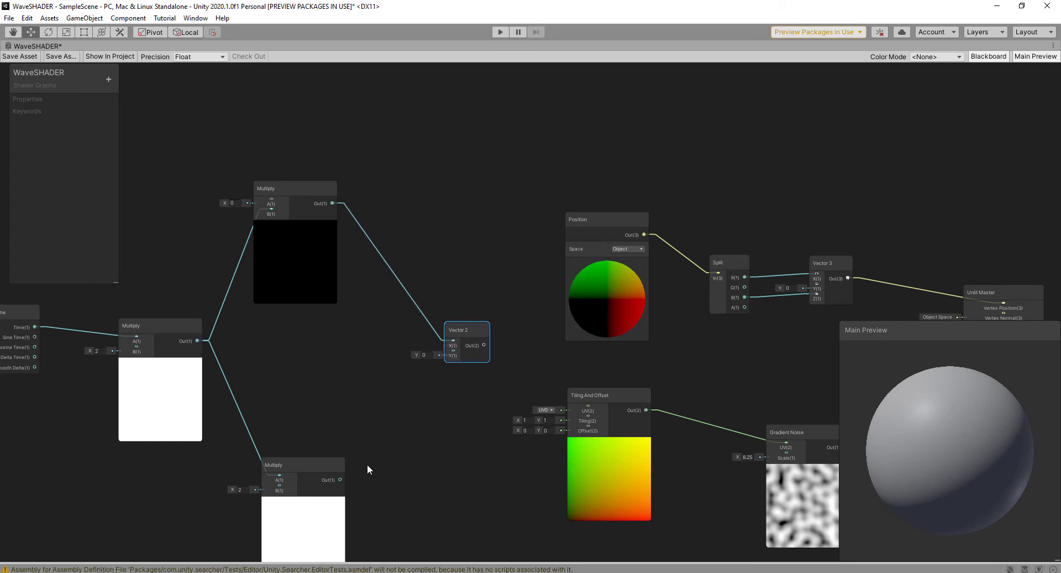
drag(340, 479, 454, 354)
middle_drag(545, 397, 453, 339)
drag(369, 309, 473, 389)
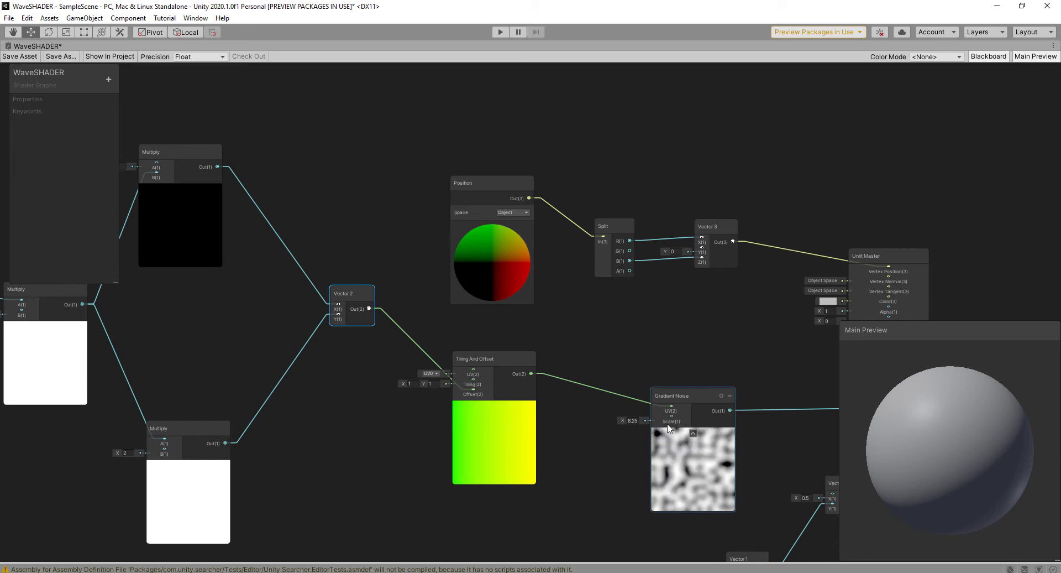
Look over the whole graph from the Time node through the Gradient Noise and Remap nodes to the master nodes
scroll(661, 420, down, 3)
middle_drag(703, 428, 567, 360)
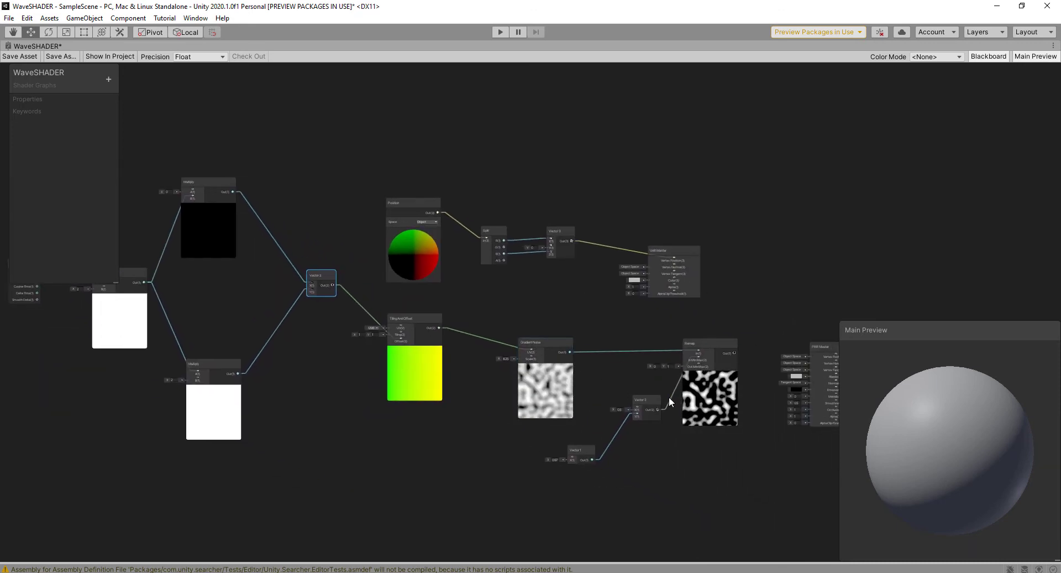
middle_drag(706, 386, 657, 389)
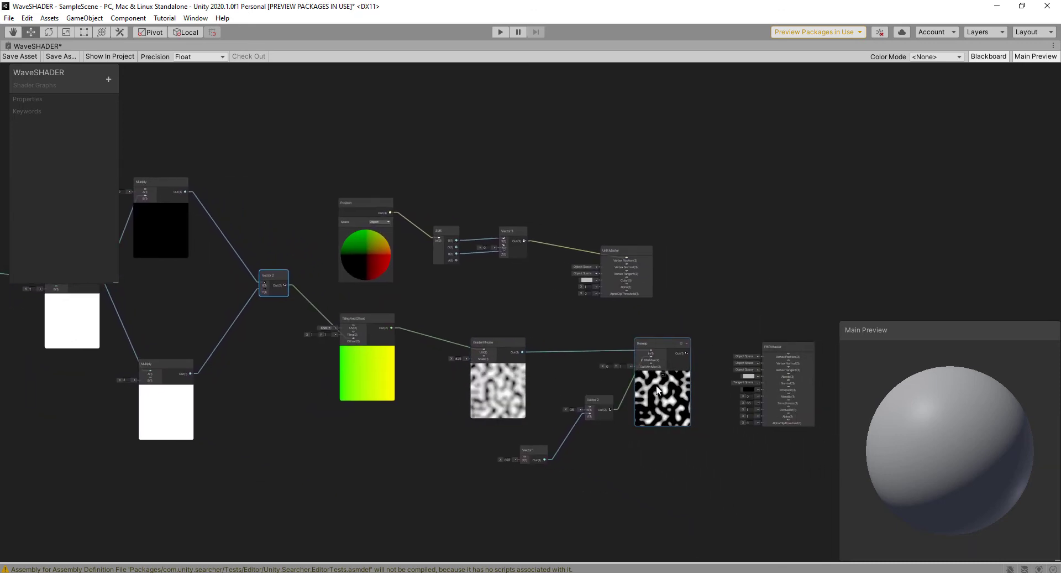
scroll(509, 370, down, 3)
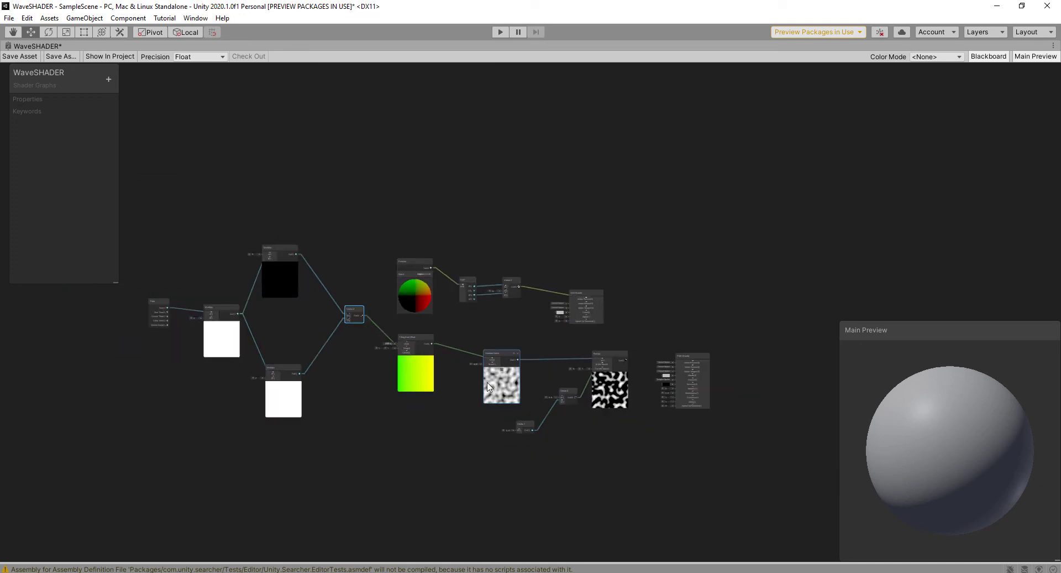
middle_drag(510, 370, 559, 379)
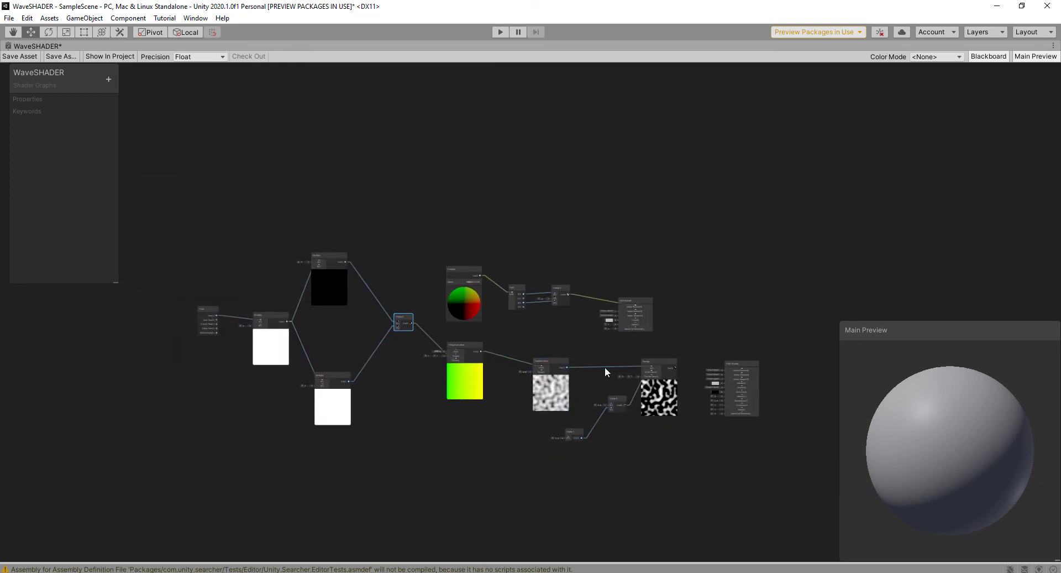
scroll(548, 389, up, 3)
scroll(497, 387, down, 2)
Add a Vector 1 node and place it below the Time node
middle_drag(409, 372, 575, 371)
scroll(288, 376, up, 3)
key(space)
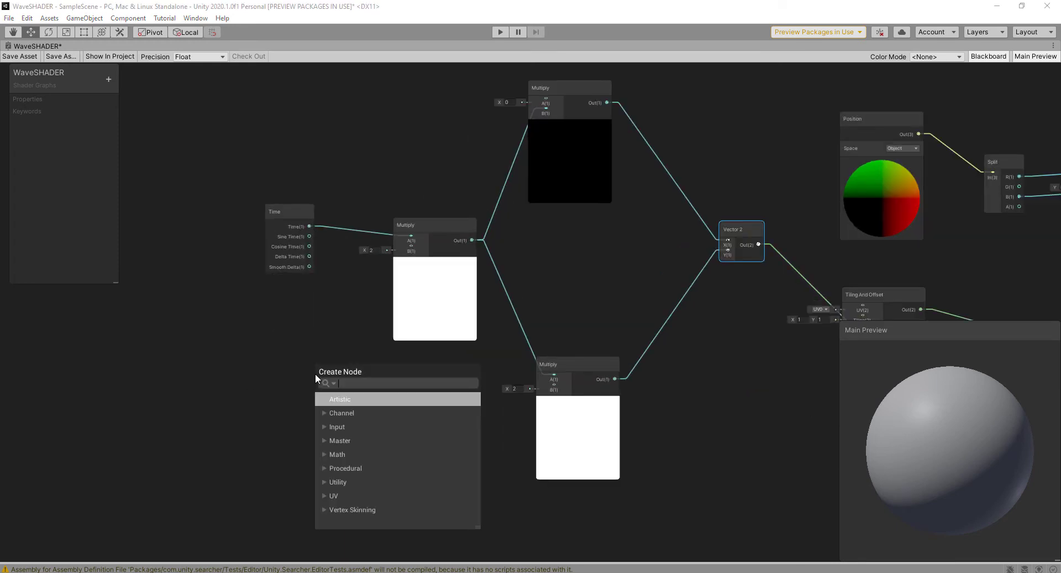
text(Ve)
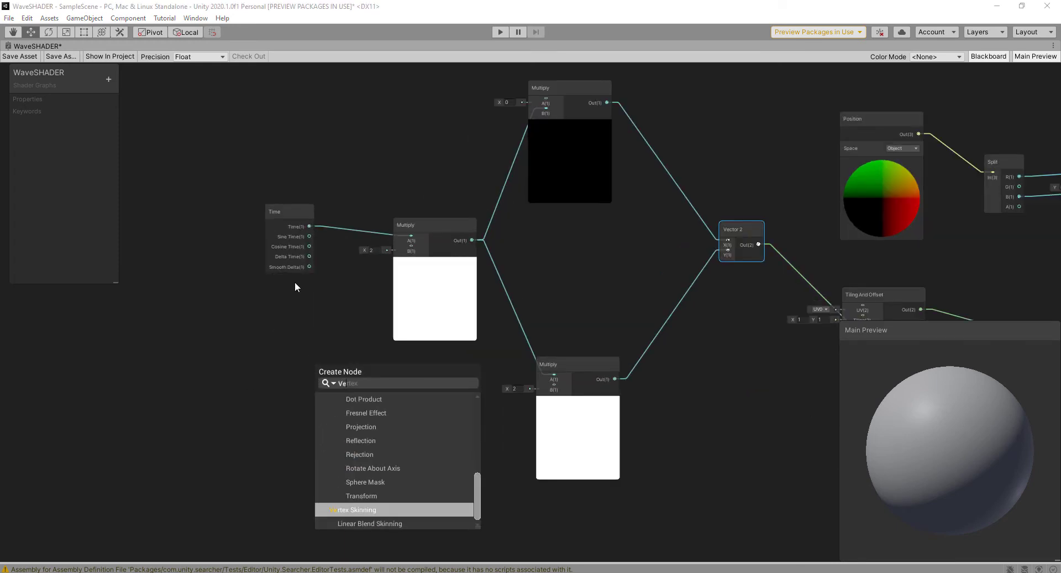
text(cto)
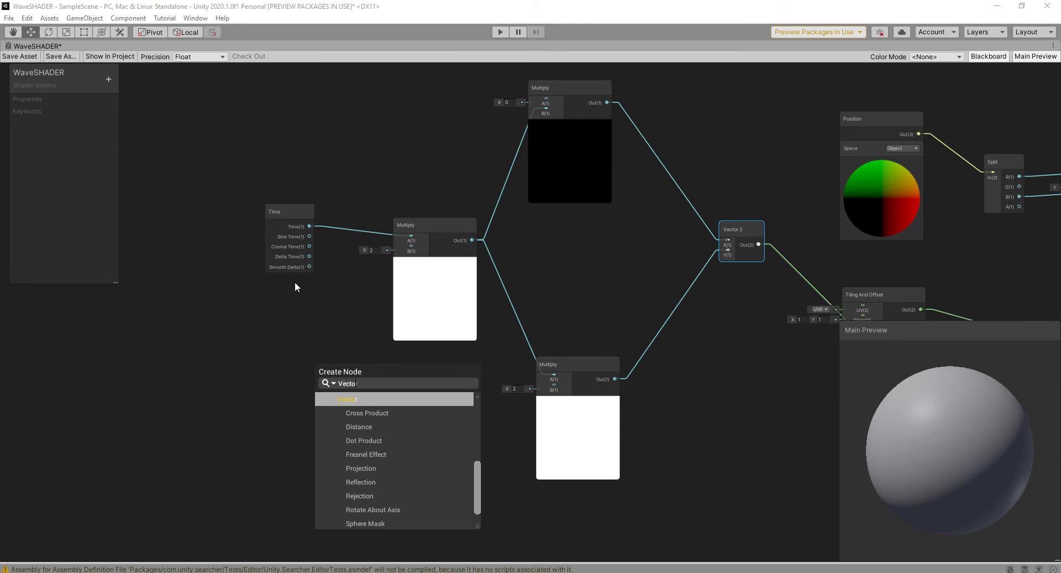
text(r 1)
click(367, 428)
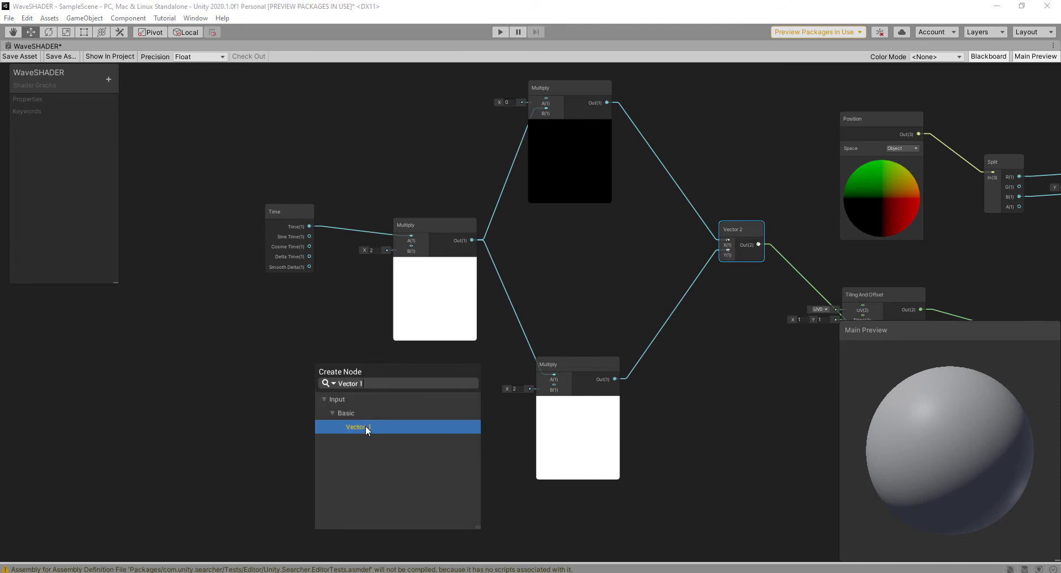
click(366, 427)
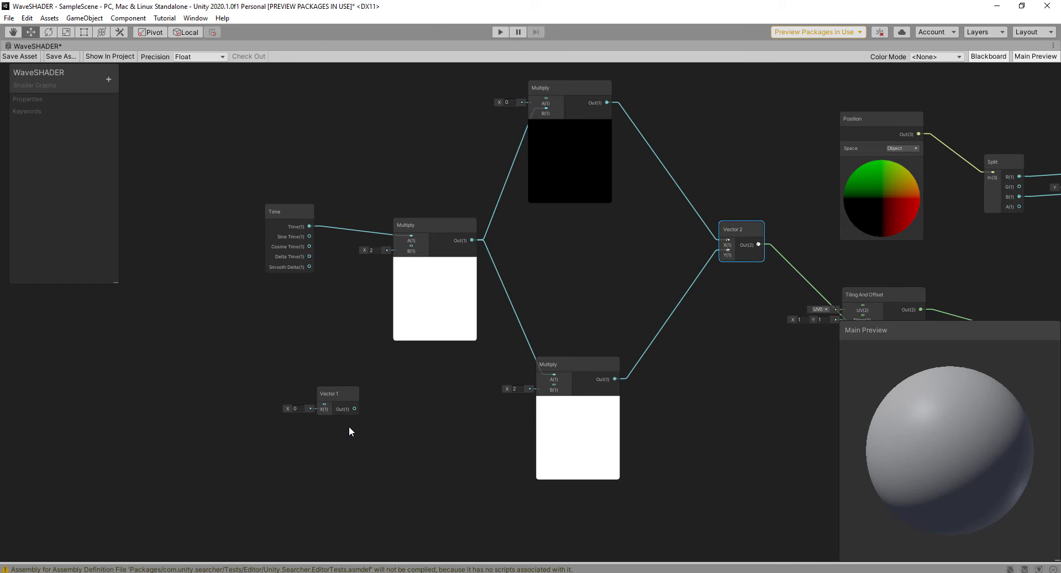
drag(333, 389, 310, 327)
Connect the Vector 1 output to the B input of the Multiply node fed by Time
scroll(346, 354, up, 3)
click(235, 363)
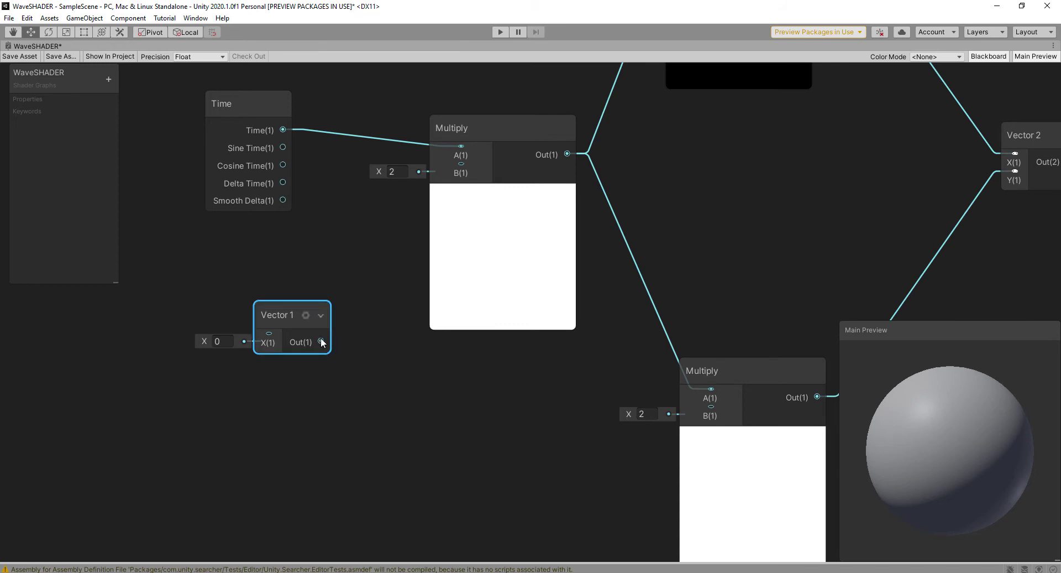
drag(320, 341, 463, 163)
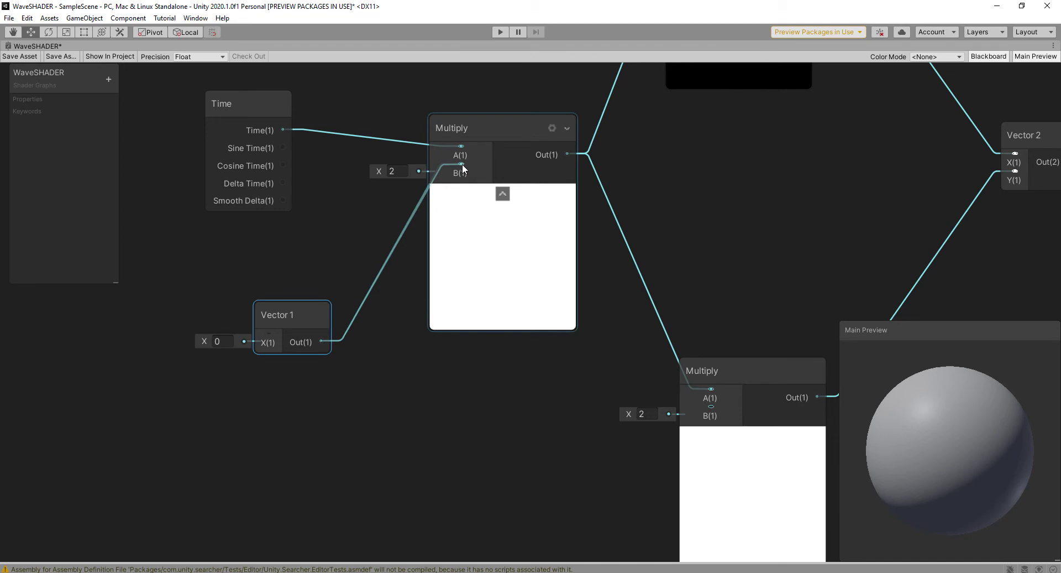
scroll(526, 300, down, 5)
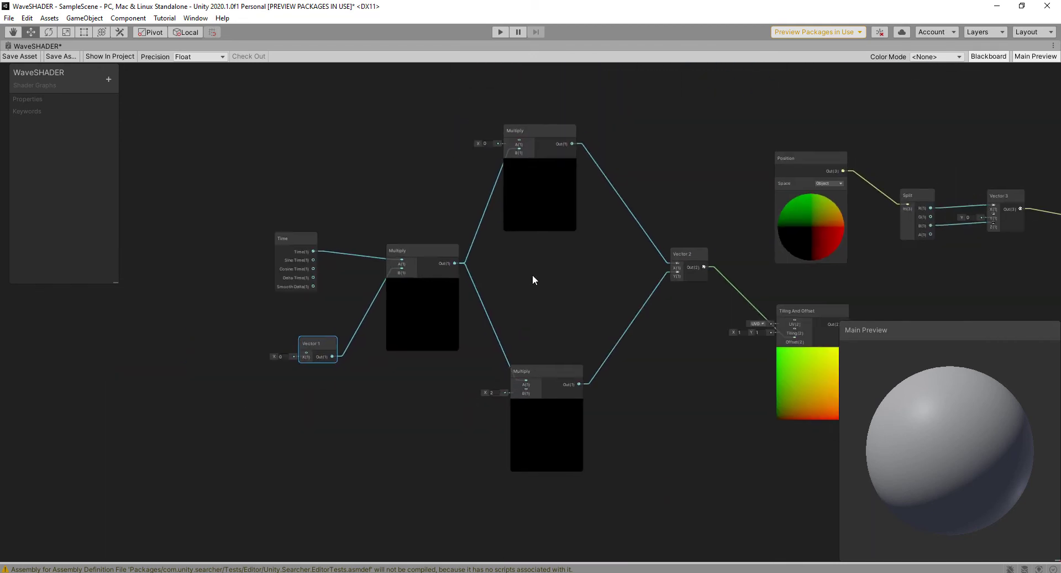
Add another Vector 1 node beside the upper Multiply node and connect its output to that node's A input
scroll(485, 210, up, 3)
click(423, 214)
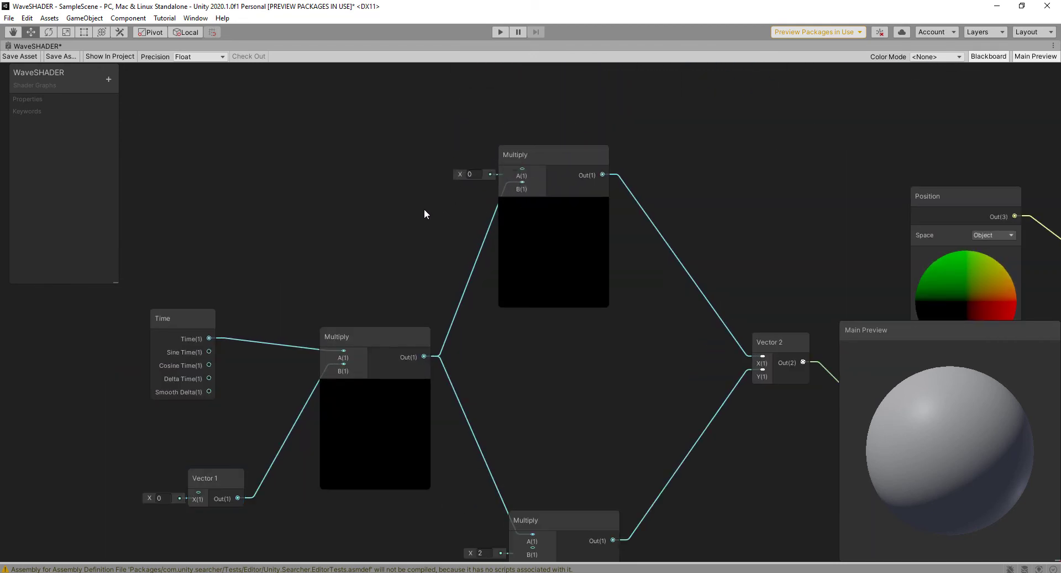
key(space)
text(V)
scroll(418, 199, down, 1)
text(ector 1)
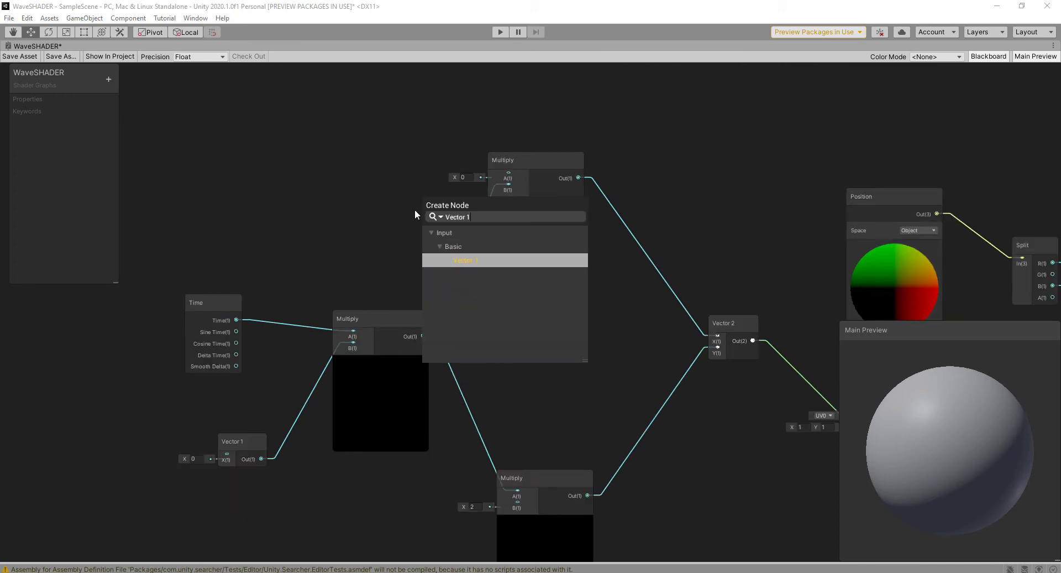
click(484, 262)
drag(442, 225, 508, 172)
Move the upper and lower Multiply nodes farther apart and slightly closer to the Vector 2 node
scroll(573, 352, down, 5)
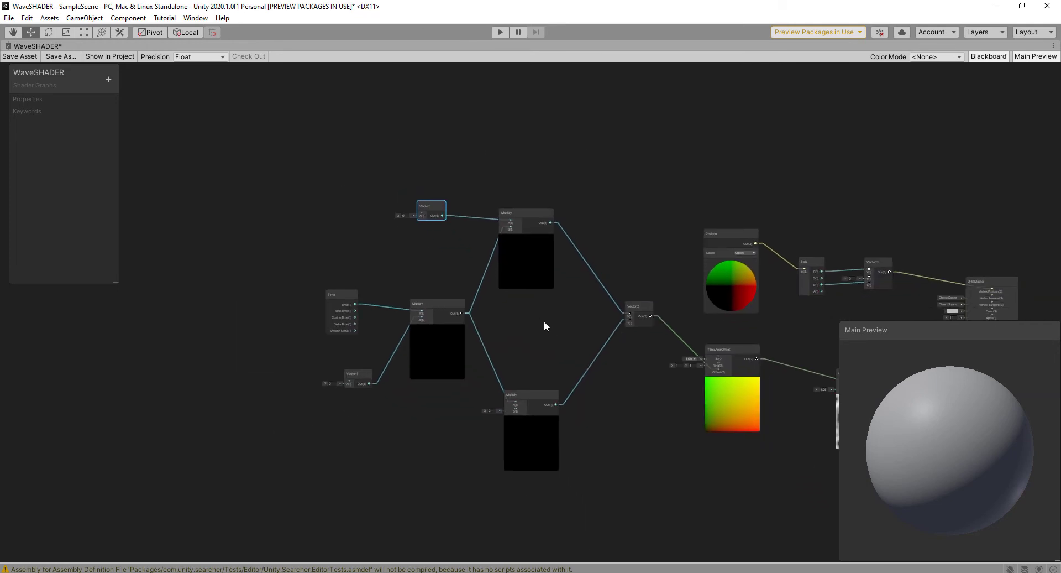
click(515, 212)
drag(524, 395, 524, 387)
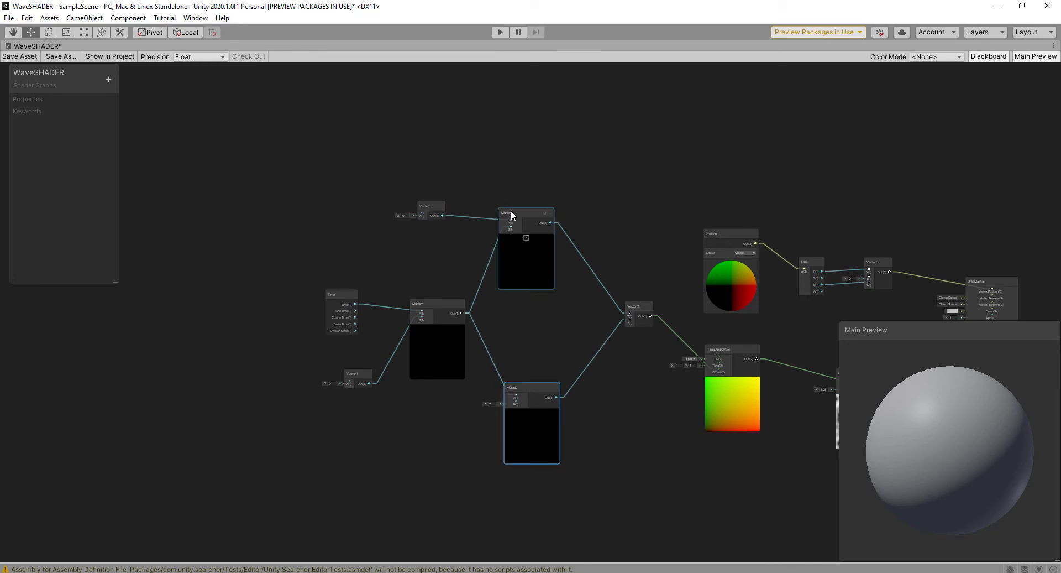
click(525, 220)
drag(521, 207, 531, 199)
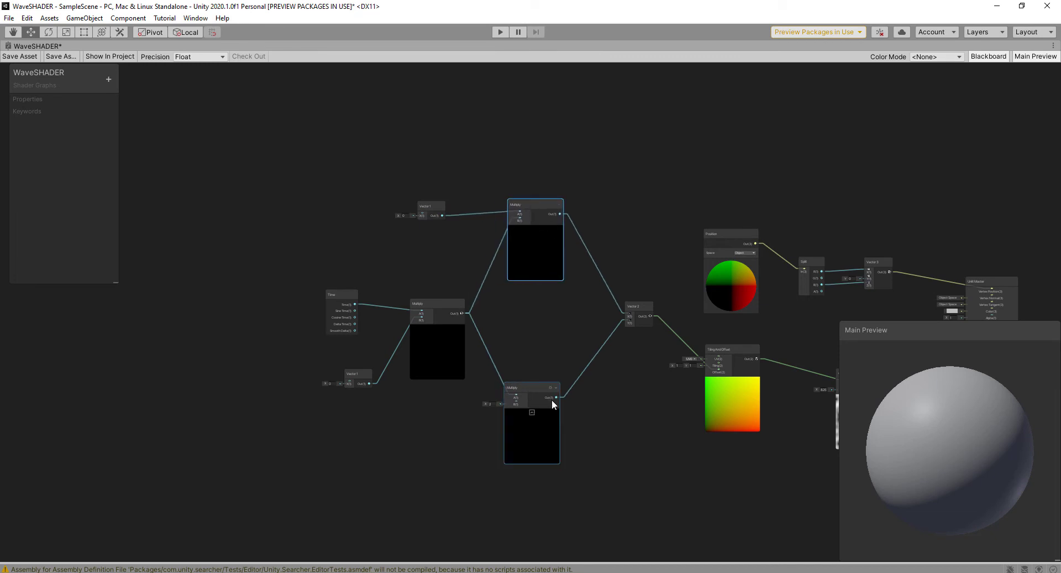
drag(537, 388, 549, 395)
drag(536, 205, 532, 200)
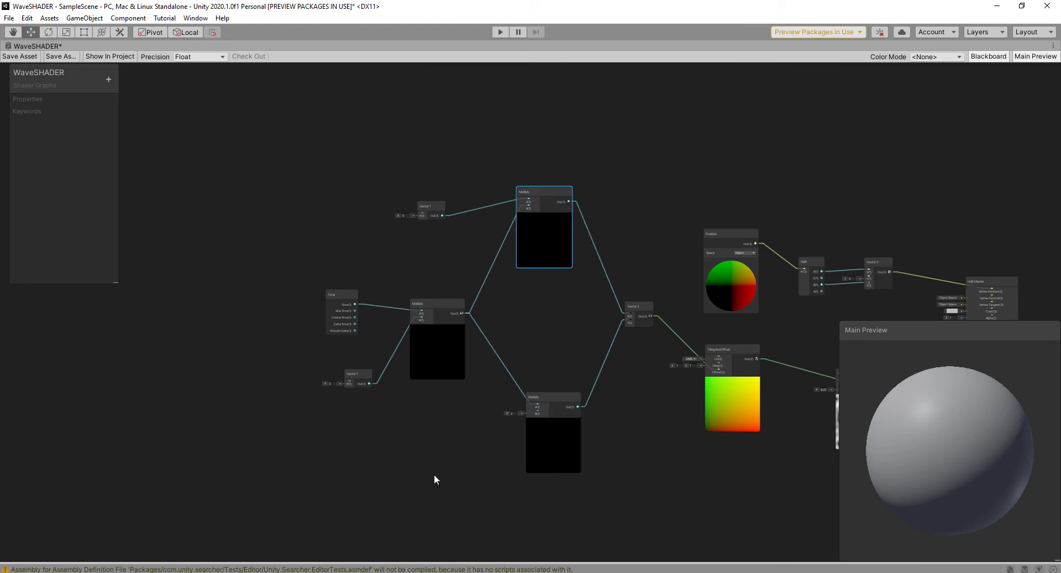
Add a Vector 1 node below the existing nodes and connect its output to the B input of the lower Multiply node
key(space)
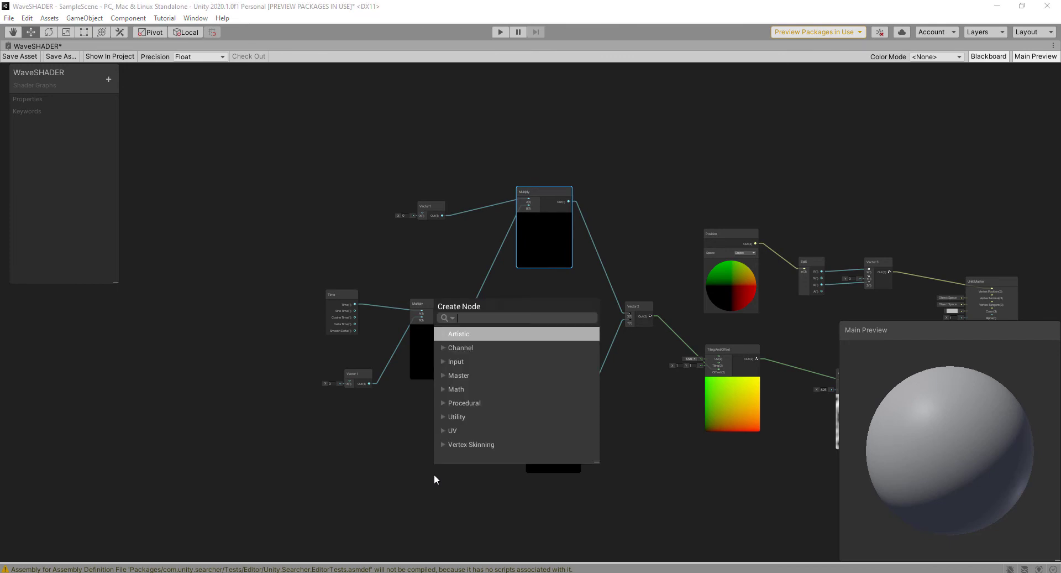
text(V)
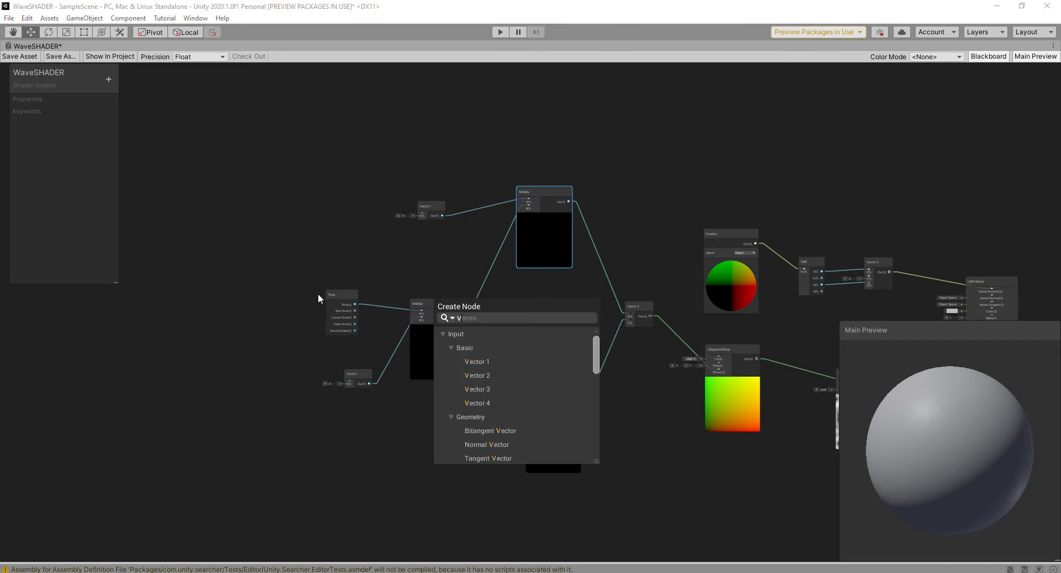
text(ector1)
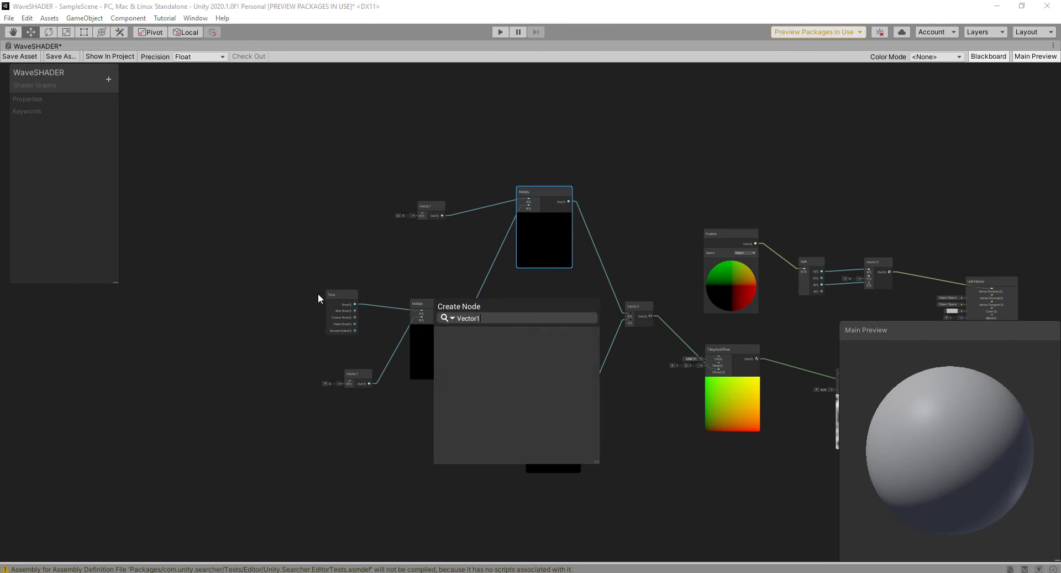
key(BackSpace)
text(1)
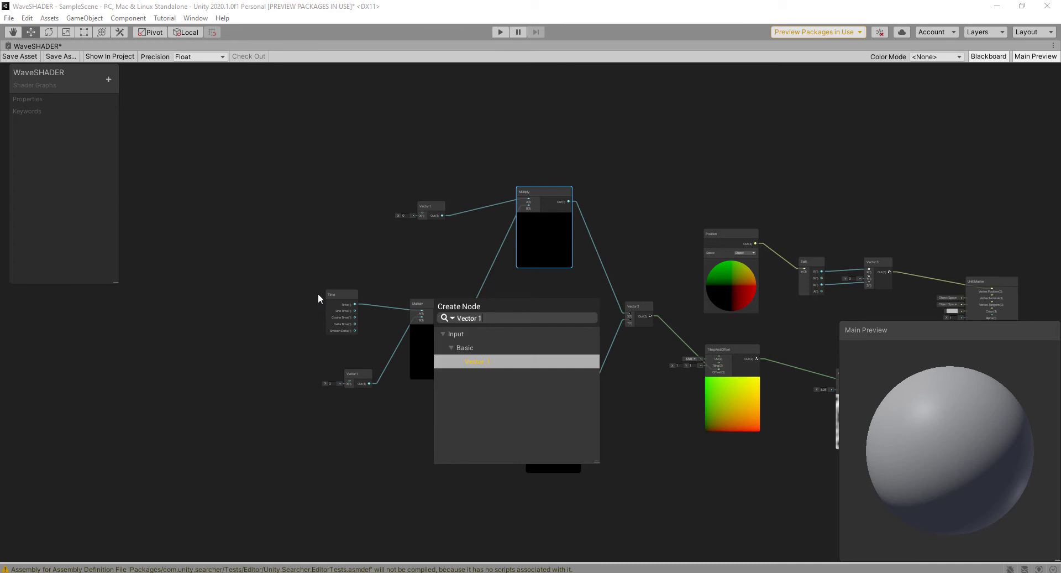
click(482, 361)
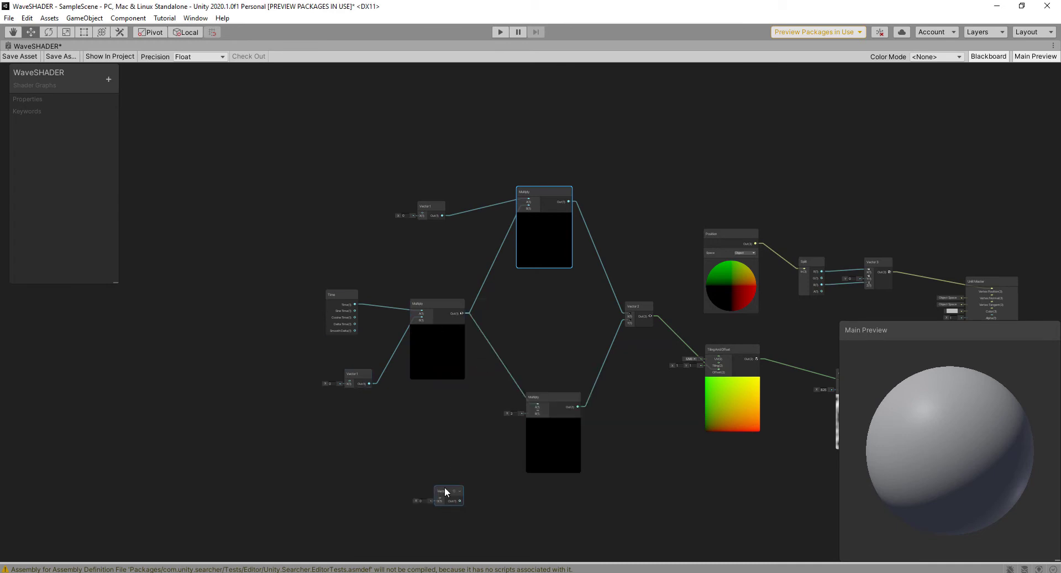
drag(445, 488, 587, 378)
scroll(476, 456, up, 3)
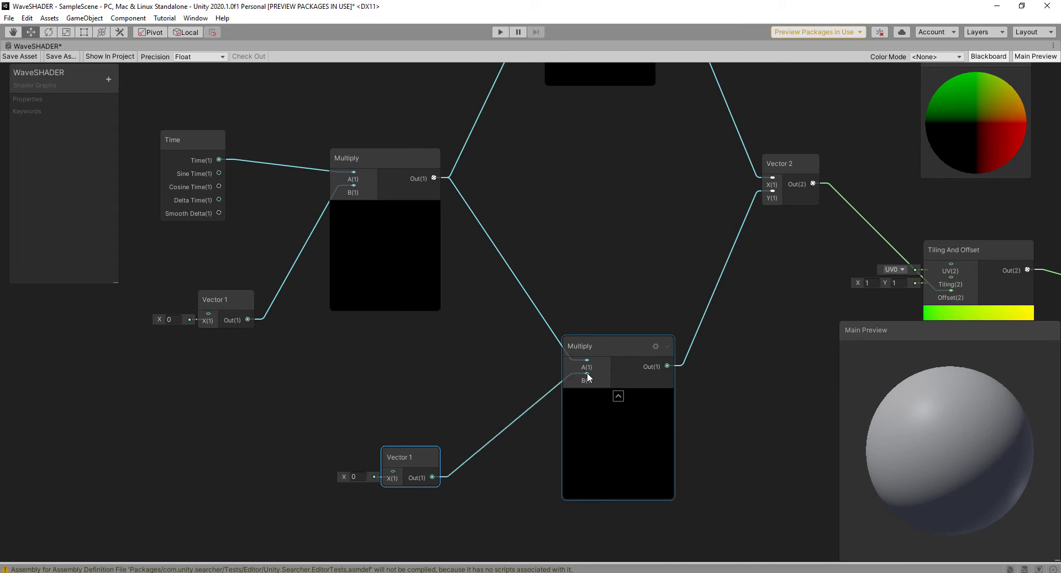
Move the Unlit Master and Vector 3 nodes farther away from the Split node
scroll(608, 333, down, 8)
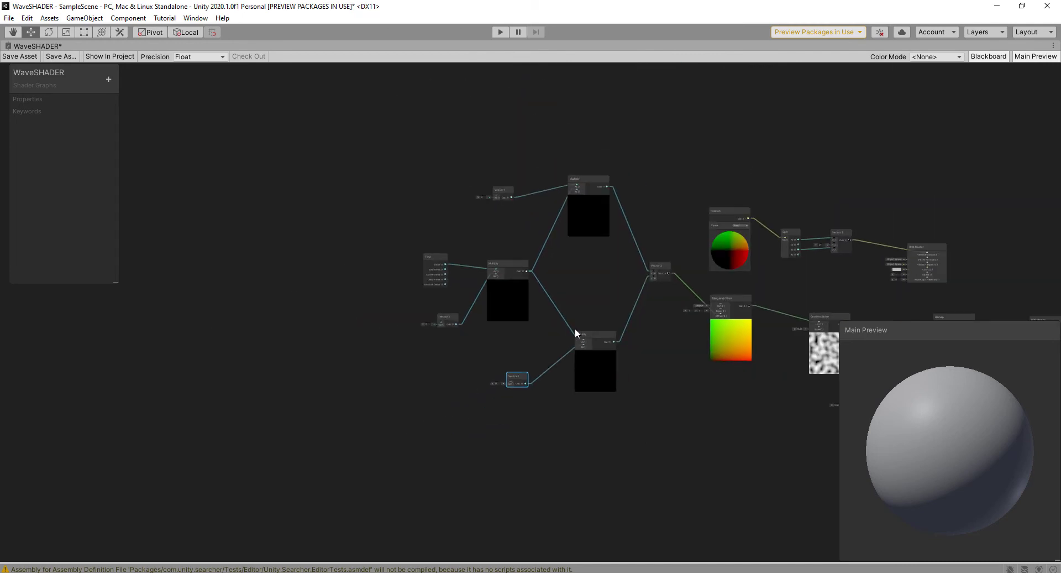
scroll(457, 297, up, 3)
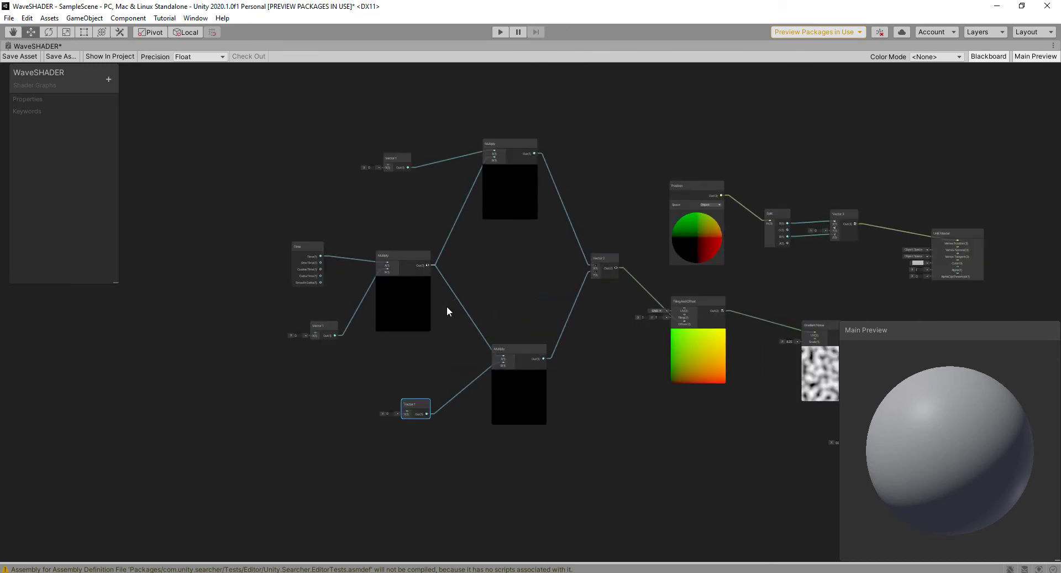
middle_drag(602, 332, 367, 327)
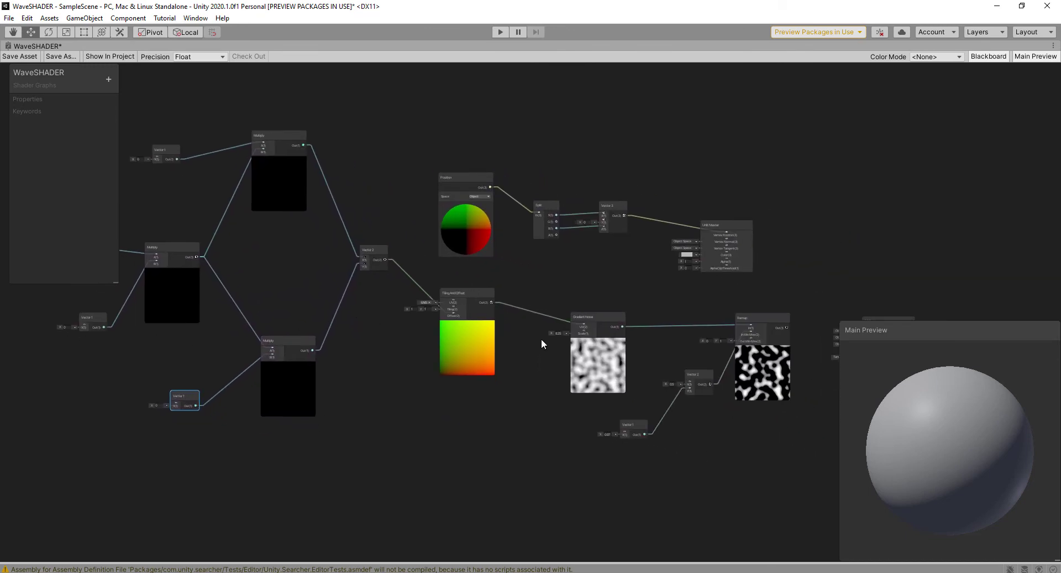
scroll(662, 347, down, 2)
middle_drag(694, 345, 480, 320)
scroll(479, 320, up, 2)
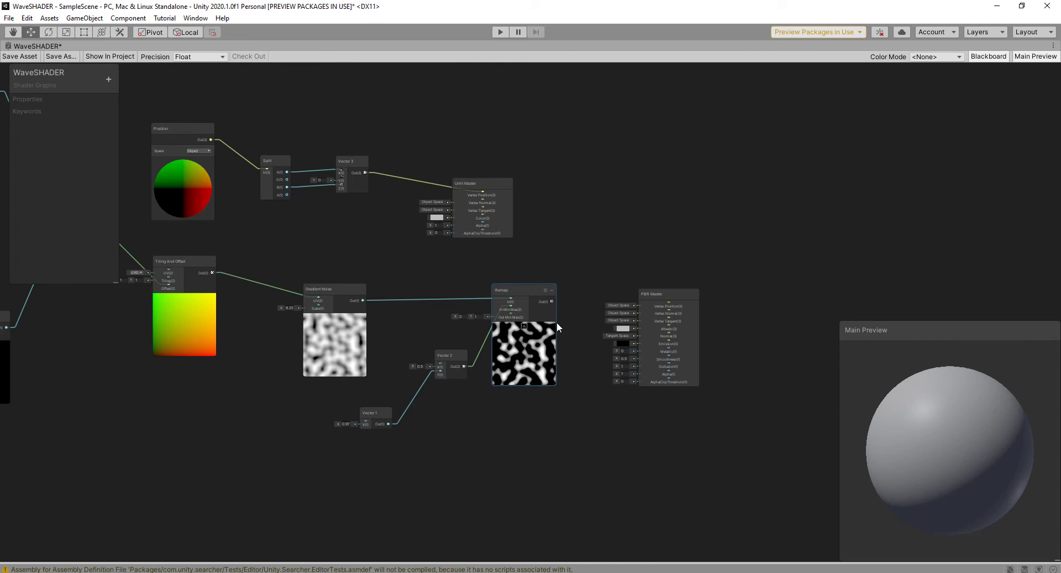
drag(473, 182, 607, 180)
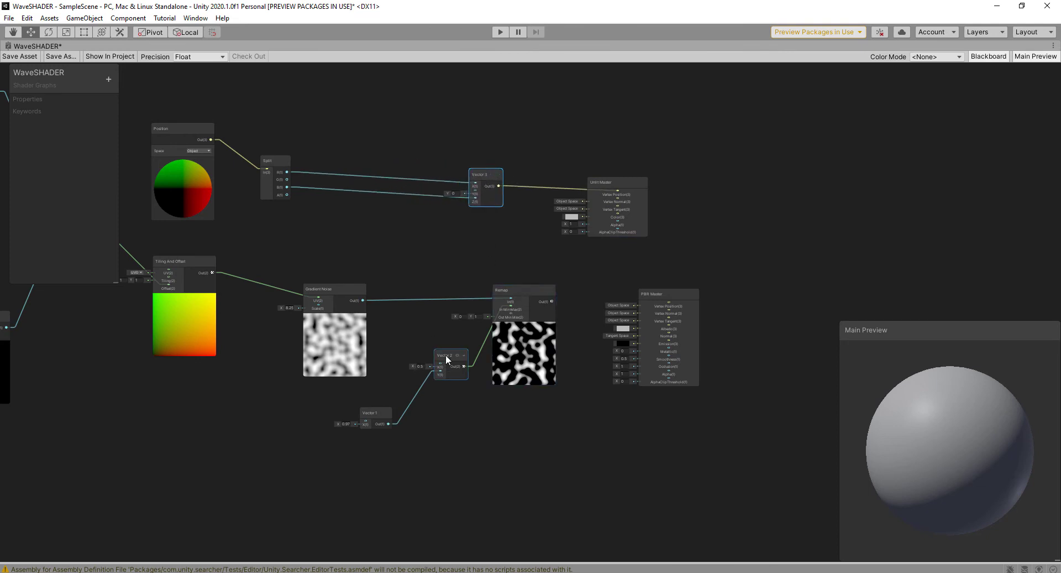
Shift the Vector 1, Vector 2 and Remap nodes closer to Gradient Noise and connect the Remap output to Vector 3's Y input
drag(446, 356, 402, 353)
drag(374, 414, 334, 411)
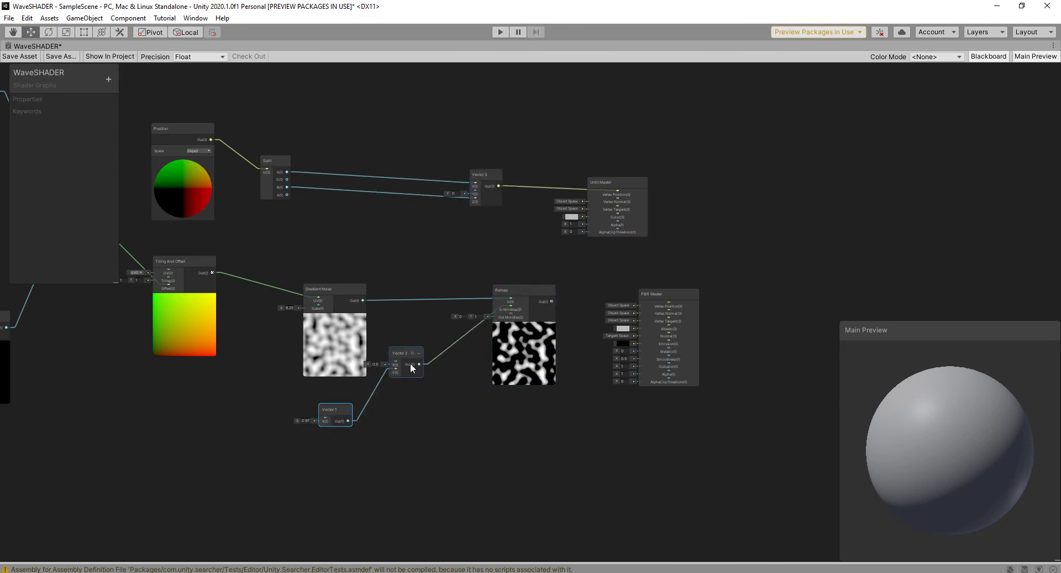
drag(411, 364, 415, 374)
drag(518, 288, 475, 190)
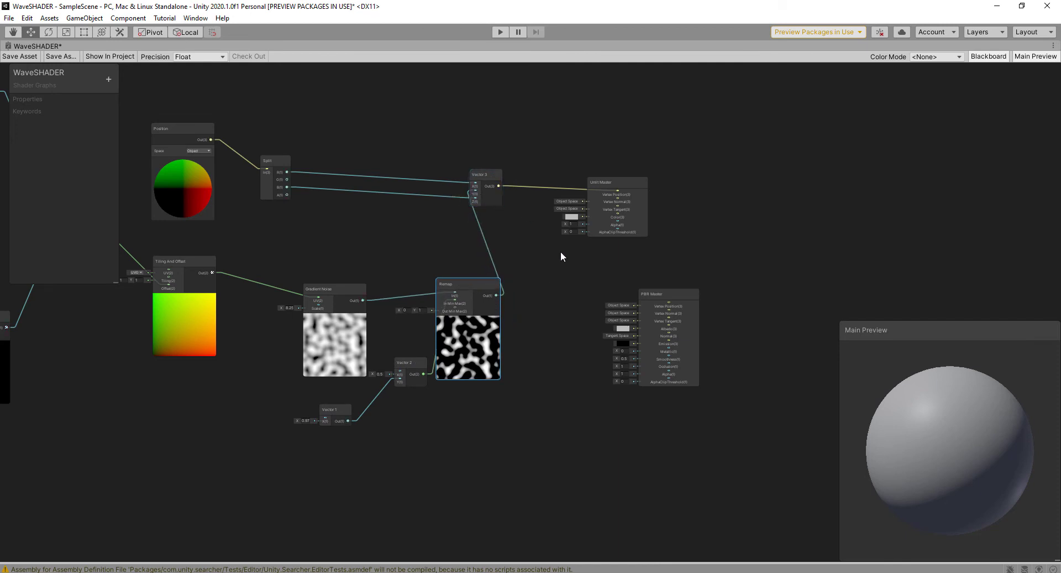
Set the Vector 1 node below Time to about 0.75
middle_drag(6, 418, 393, 427)
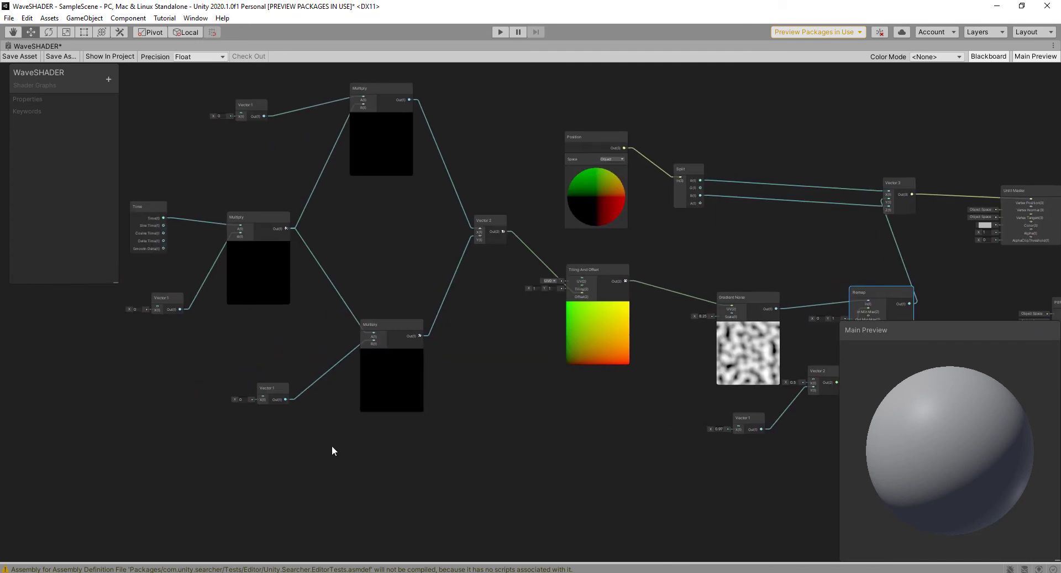
middle_drag(553, 367, 572, 407)
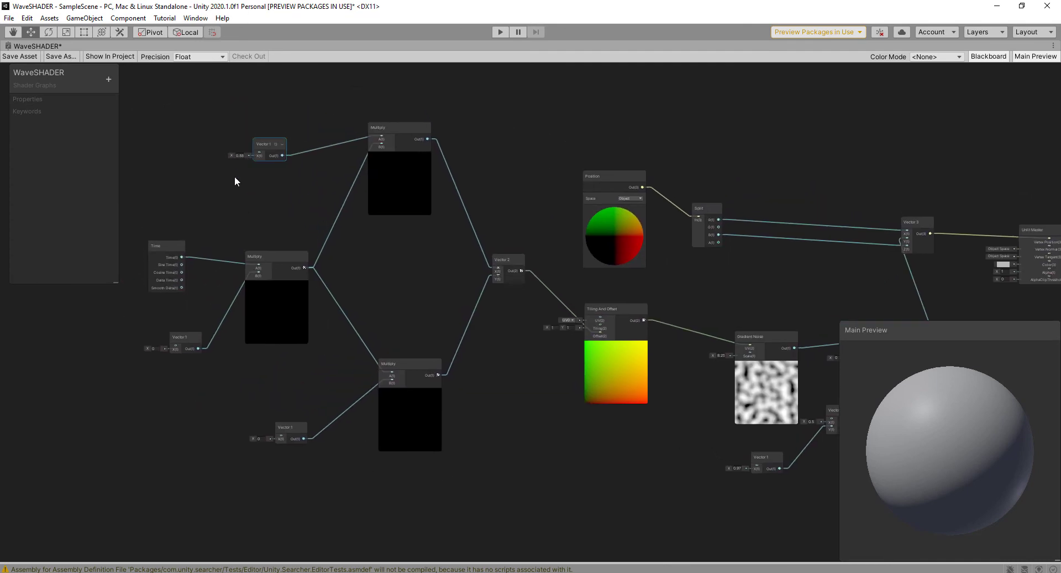
drag(148, 347, 161, 347)
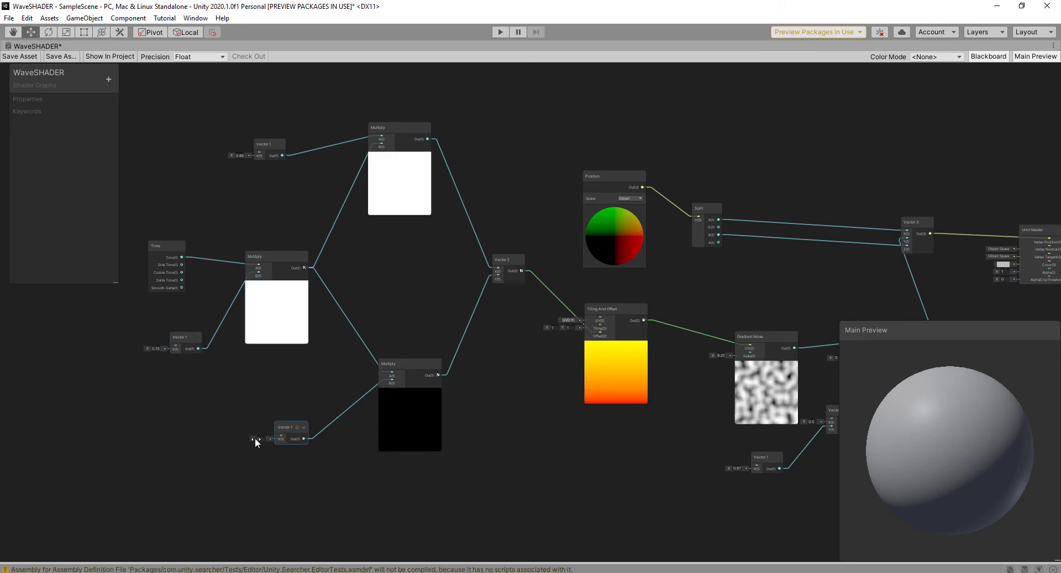
Adjust the Vector 1 nodes of the upper and lower Multiply nodes to about -0.2 and about -0.1
mouse_move(254, 436)
mouse_down()
mouse_move(265, 436)
mouse_move(258, 430)
mouse_up()
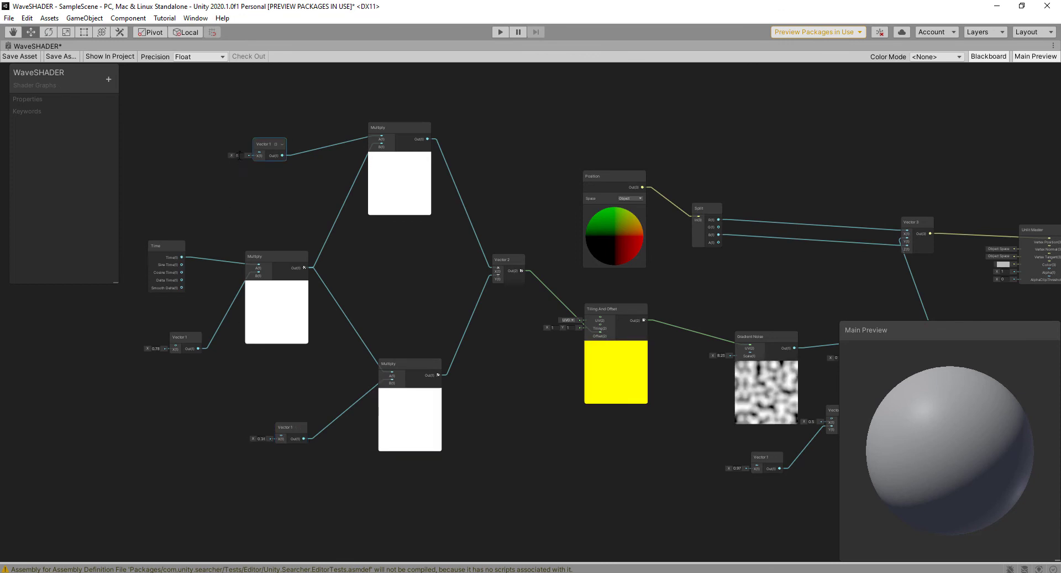
drag(231, 155, 234, 170)
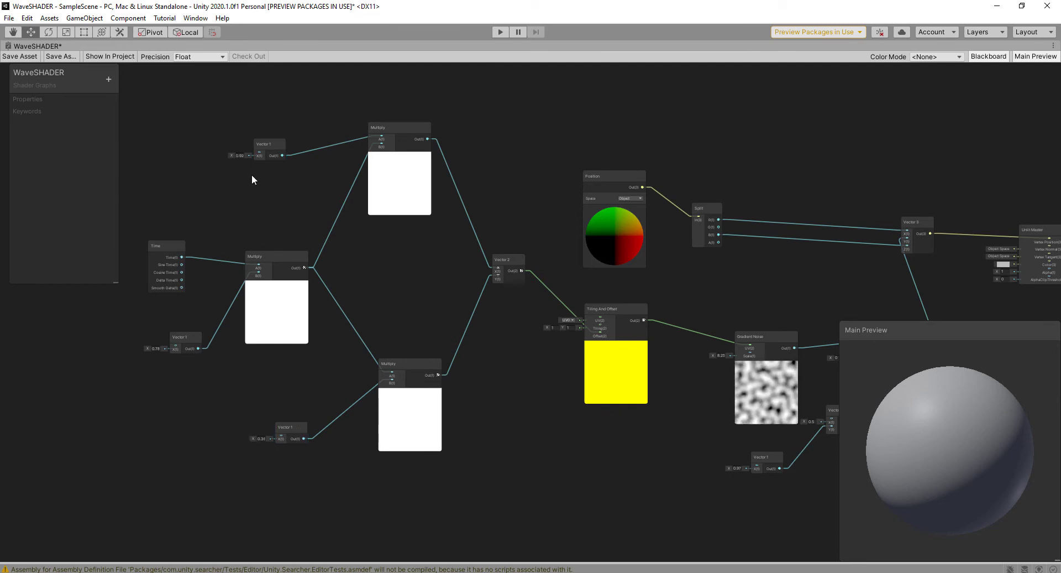
drag(231, 156, 209, 159)
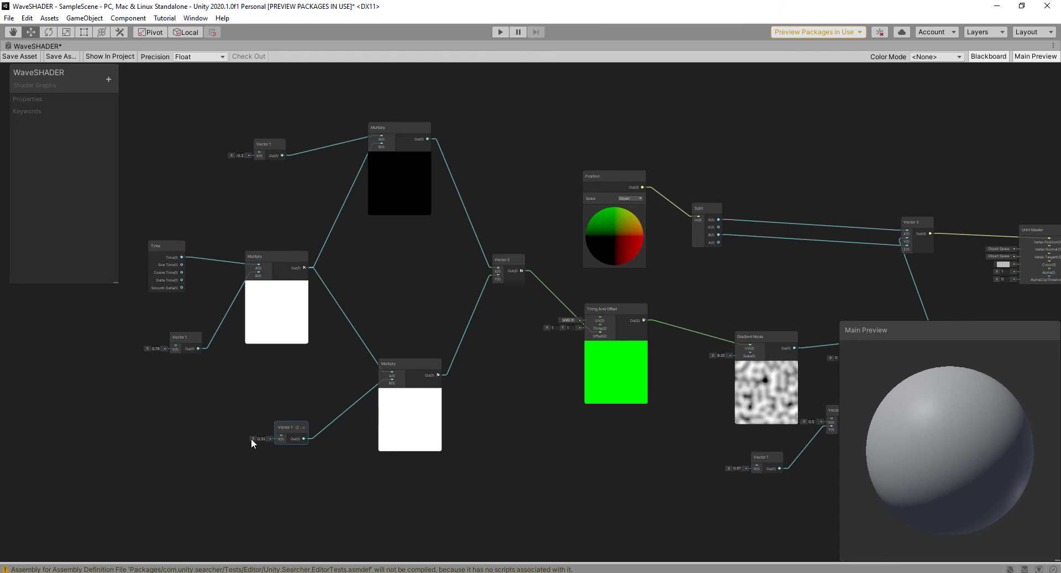
drag(253, 437, 225, 437)
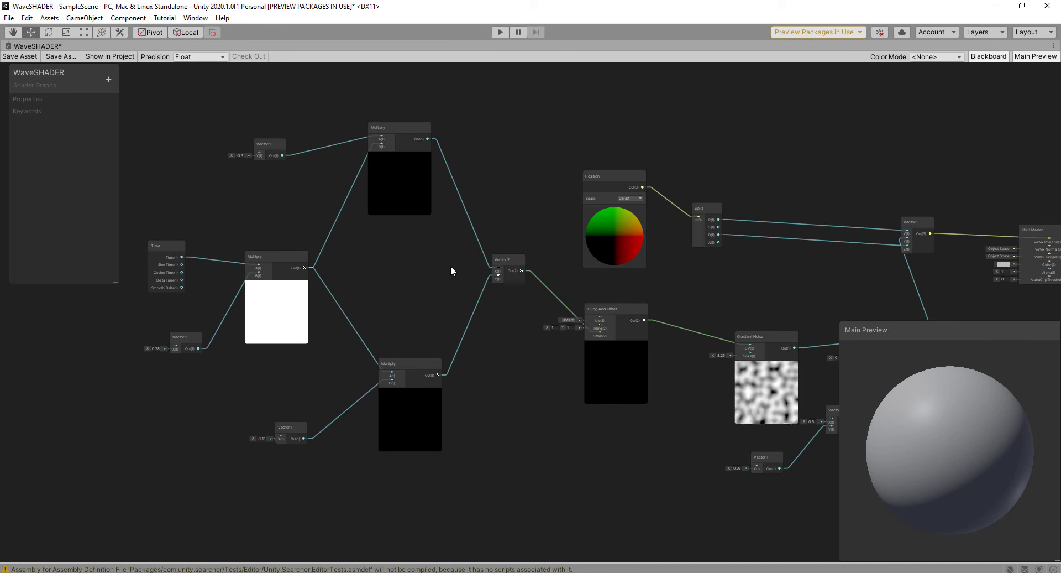
Set the Vector 1 node that feeds the Vector 2 beside Remap to 0.63
middle_drag(507, 239, 334, 181)
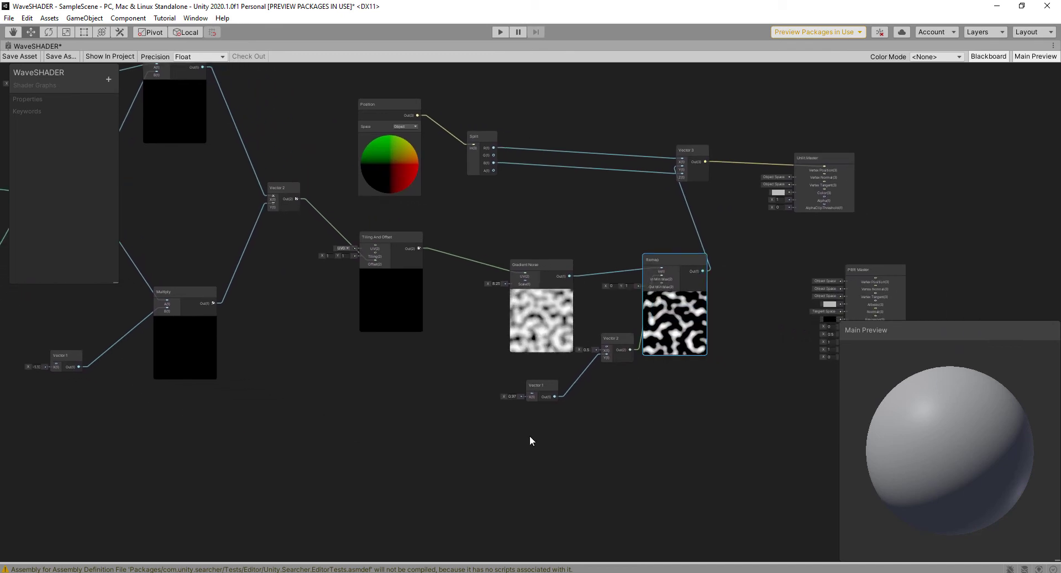
scroll(609, 380, up, 2)
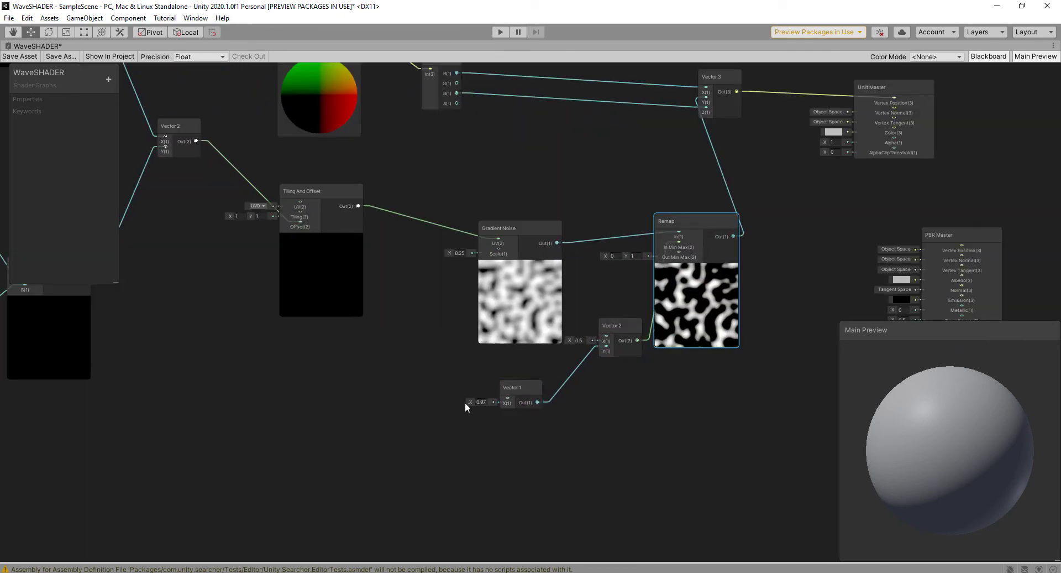
mouse_move(470, 401)
mouse_down()
mouse_move(499, 403)
mouse_move(454, 403)
mouse_move(466, 400)
mouse_up()
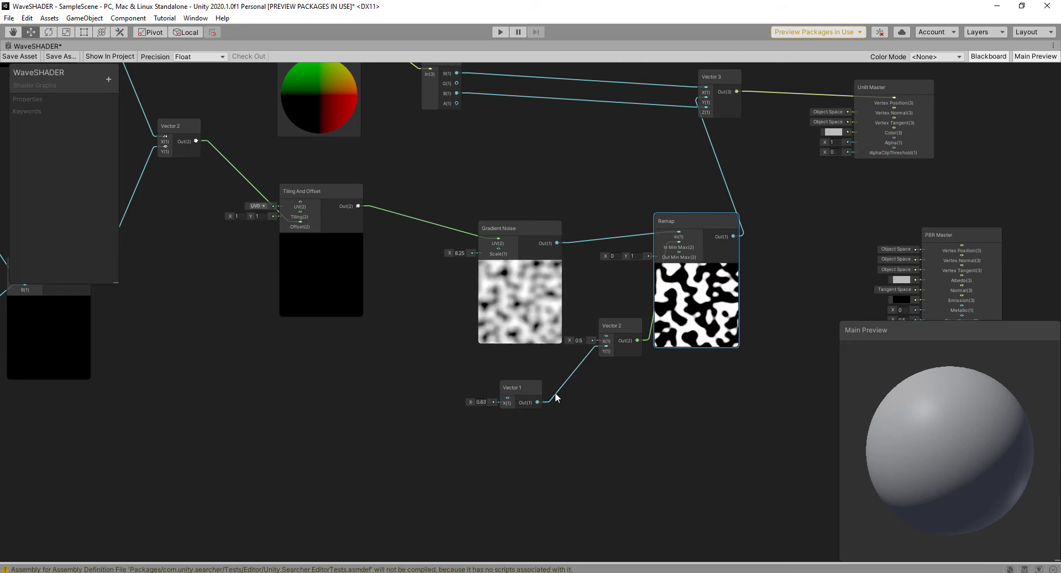
Remove the connection between Vector 3 and Unlit Master, and connect the Vector 3 output to the PBR Master's Vertex Position
scroll(667, 404, down, 3)
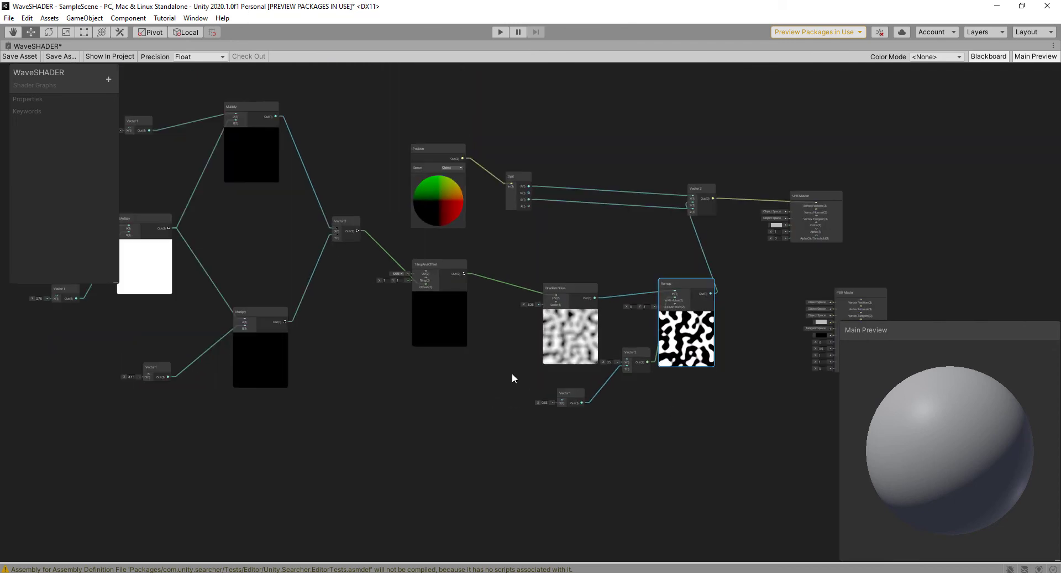
middle_drag(501, 371, 503, 410)
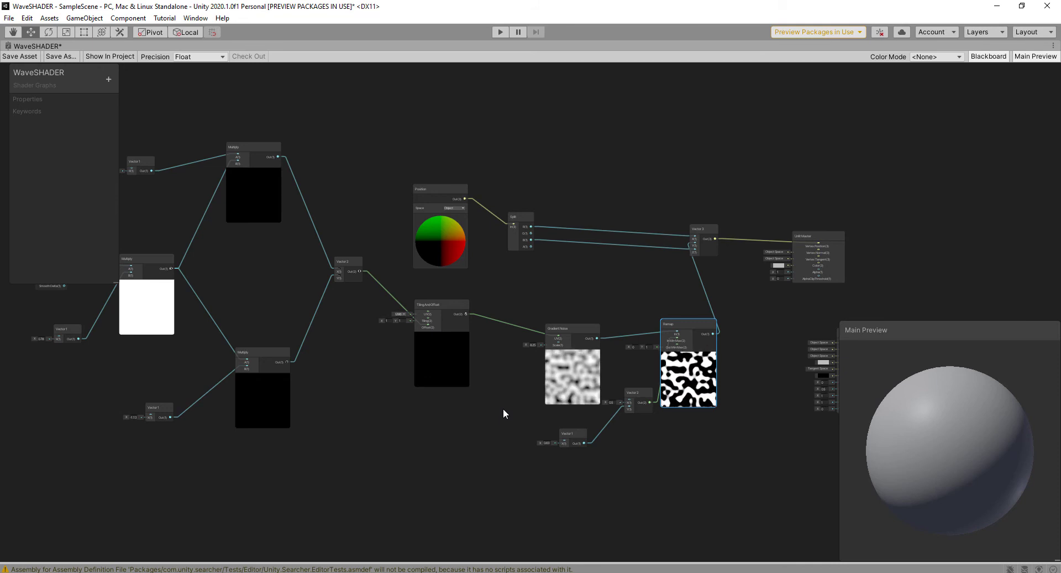
scroll(594, 393, down, 3)
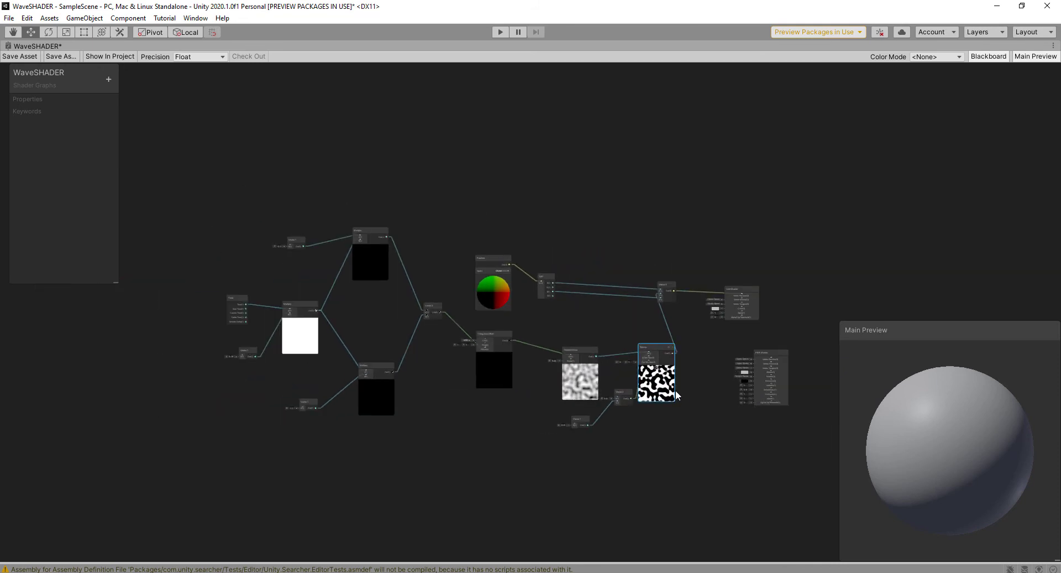
middle_drag(669, 393, 462, 320)
scroll(522, 276, up, 2)
scroll(522, 273, up, 1)
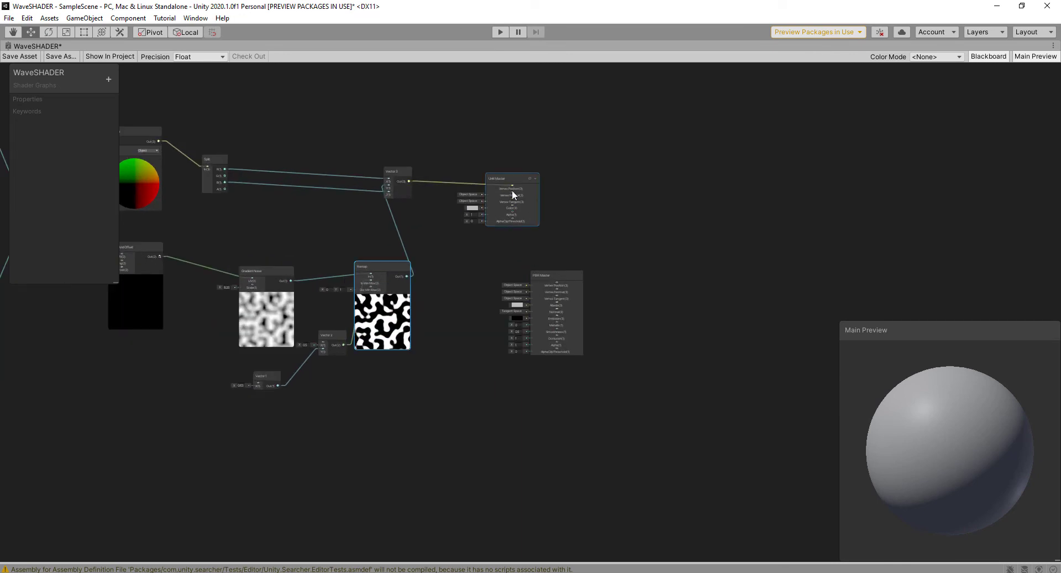
click(471, 185)
key(Delete)
scroll(429, 200, up, 1)
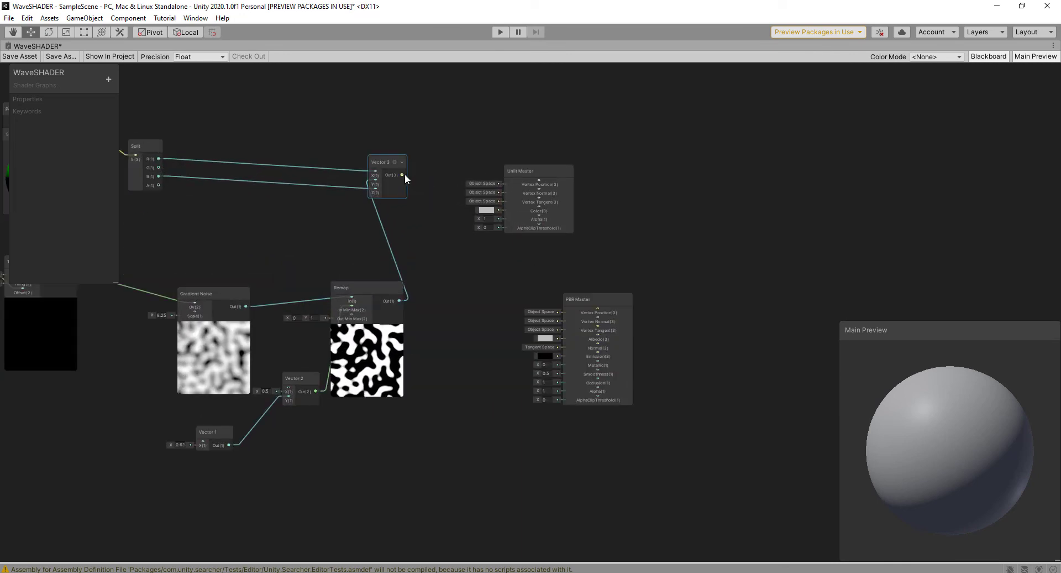
drag(402, 175, 599, 307)
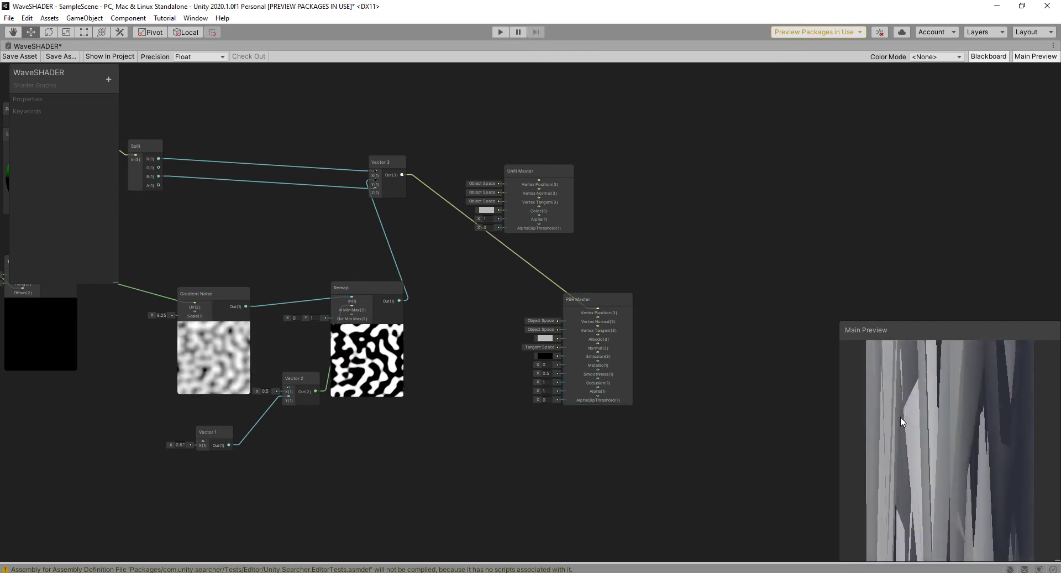
Delete the disconnected Unlit Master node from the graph
scroll(610, 232, up, 2)
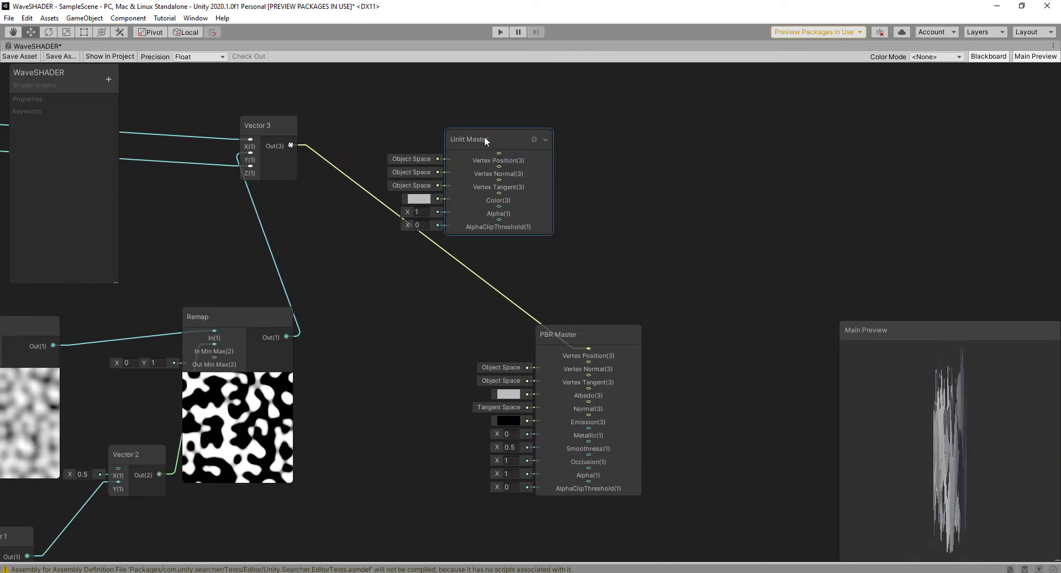
drag(485, 136, 699, 139)
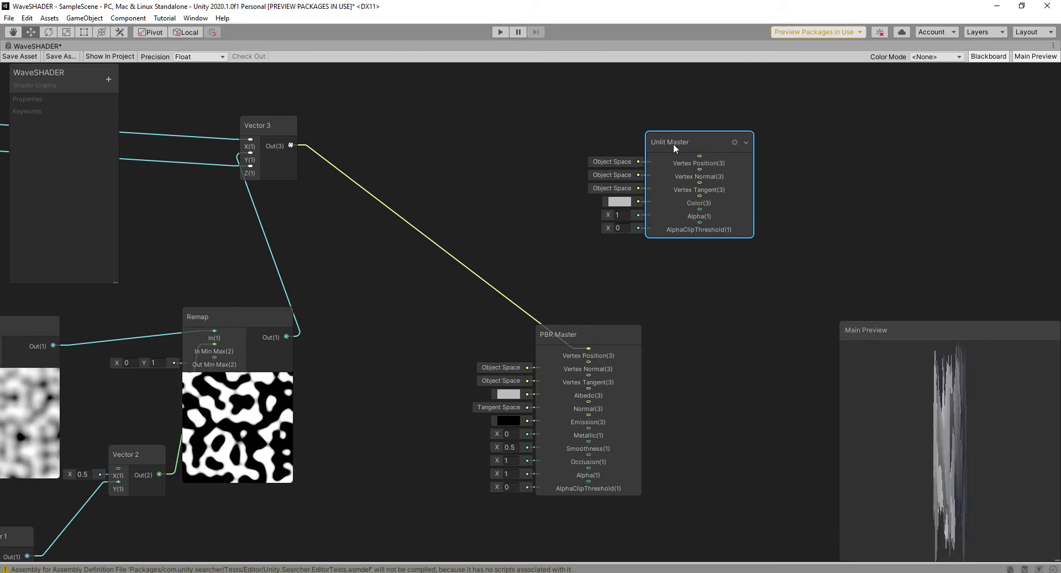
key(Delete)
Review the node graph from the PBR Master back through the noise nodes to the Time node
middle_drag(615, 199, 689, 185)
scroll(646, 201, down, 2)
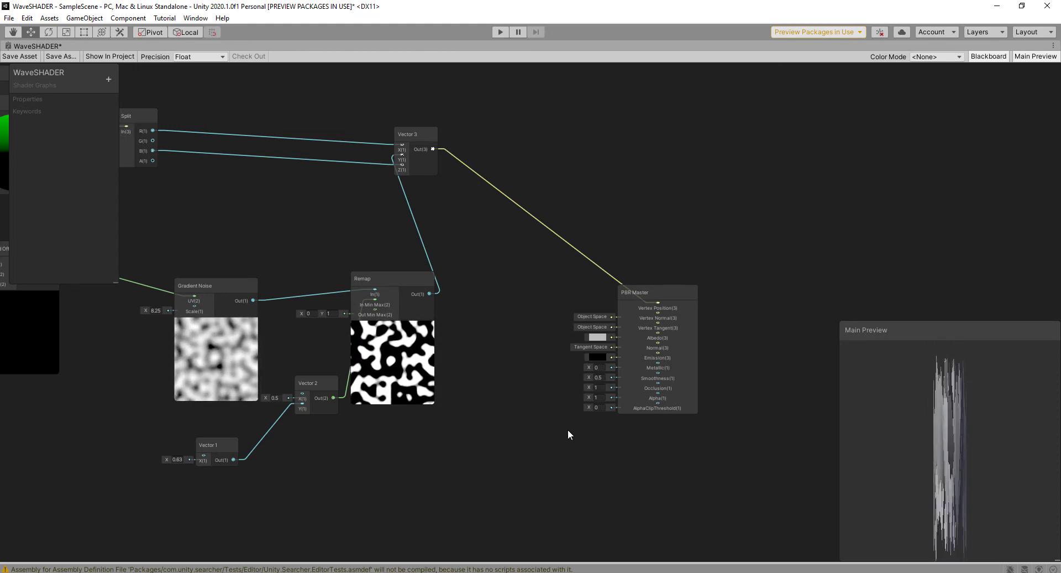
middle_drag(547, 415, 638, 445)
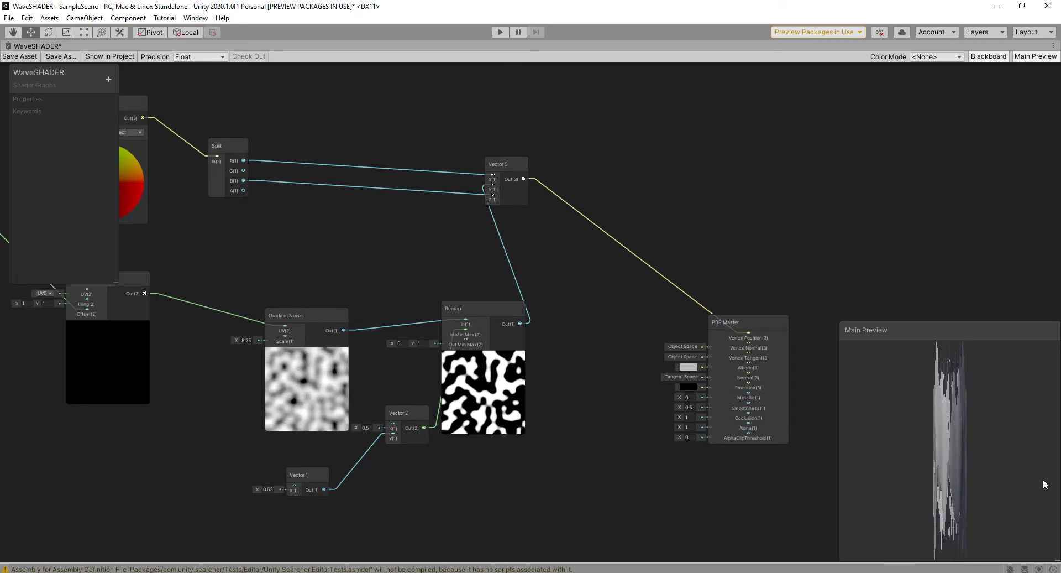
middle_drag(448, 418, 540, 350)
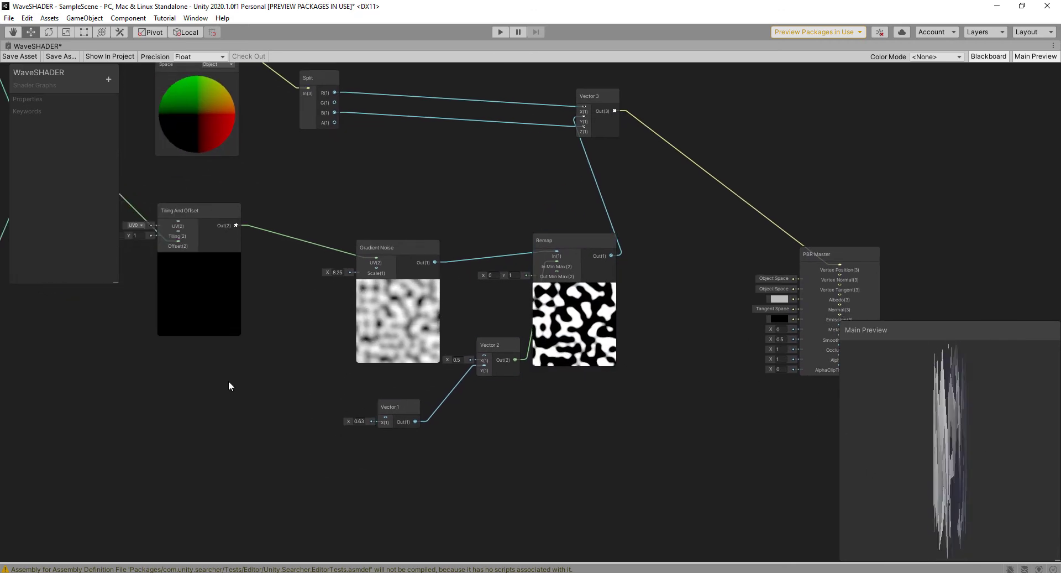
middle_drag(227, 380, 428, 394)
middle_drag(365, 356, 552, 389)
scroll(507, 325, down, 2)
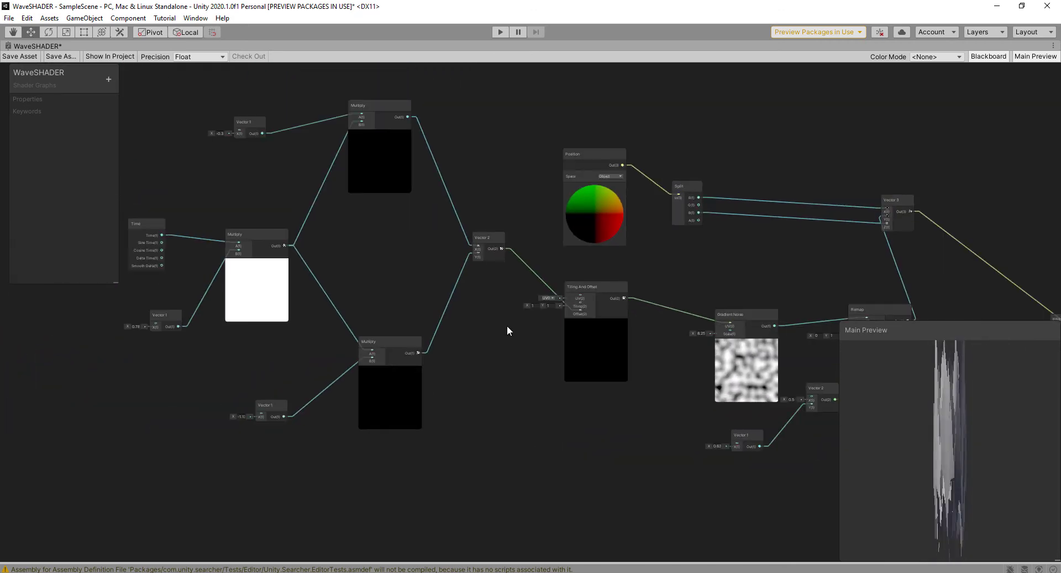
scroll(270, 338, up, 2)
scroll(228, 343, up, 2)
middle_drag(216, 285, 247, 321)
click(244, 327)
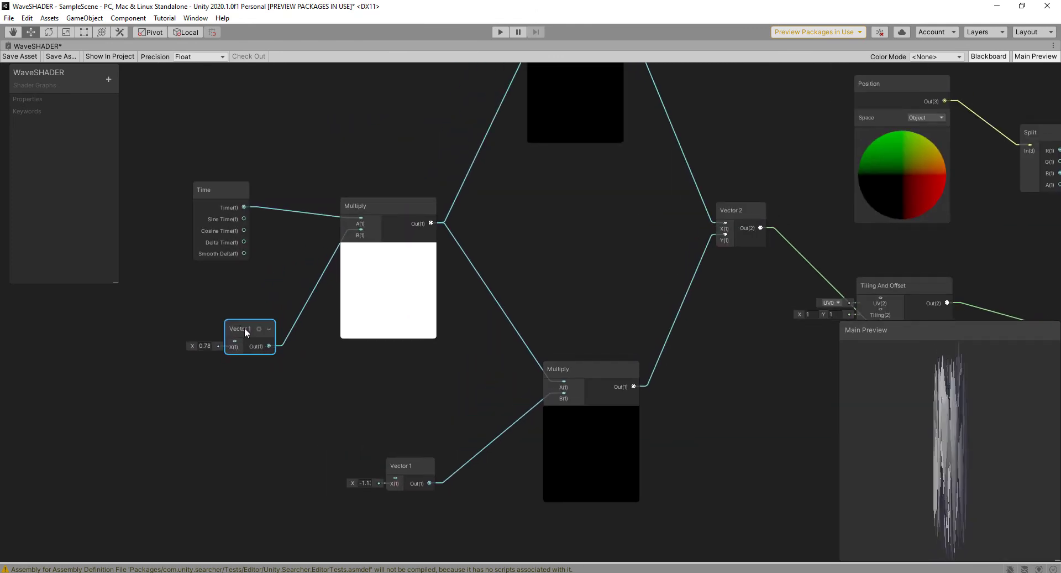
right_click(245, 327)
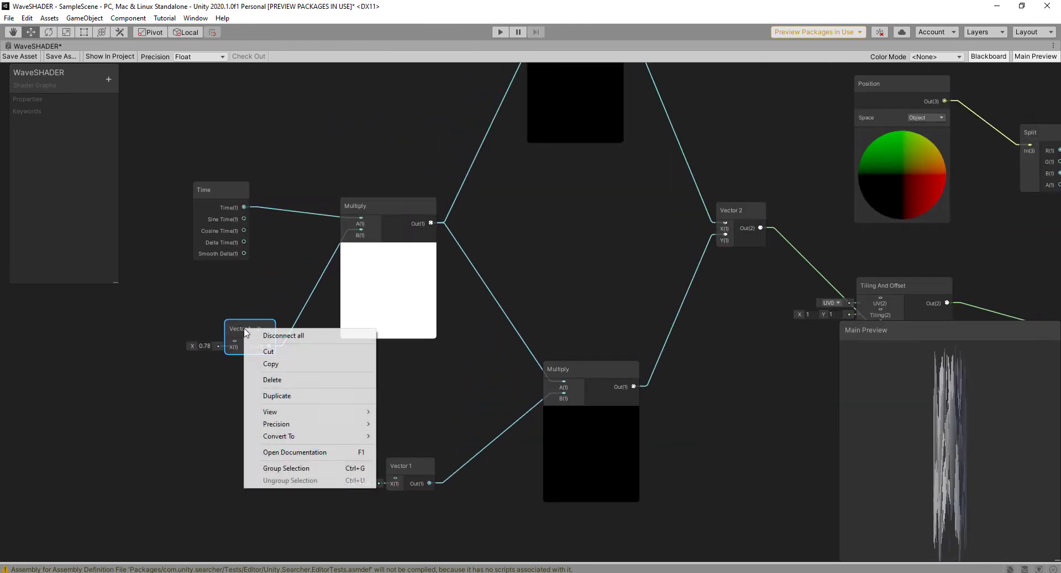
click(311, 474)
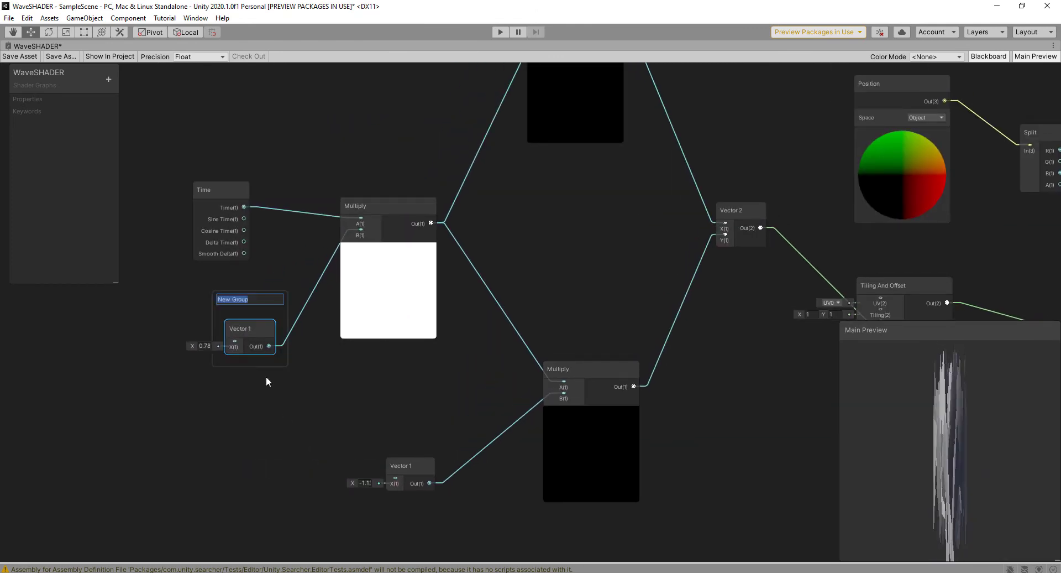
click(303, 410)
key(ctrl+z)
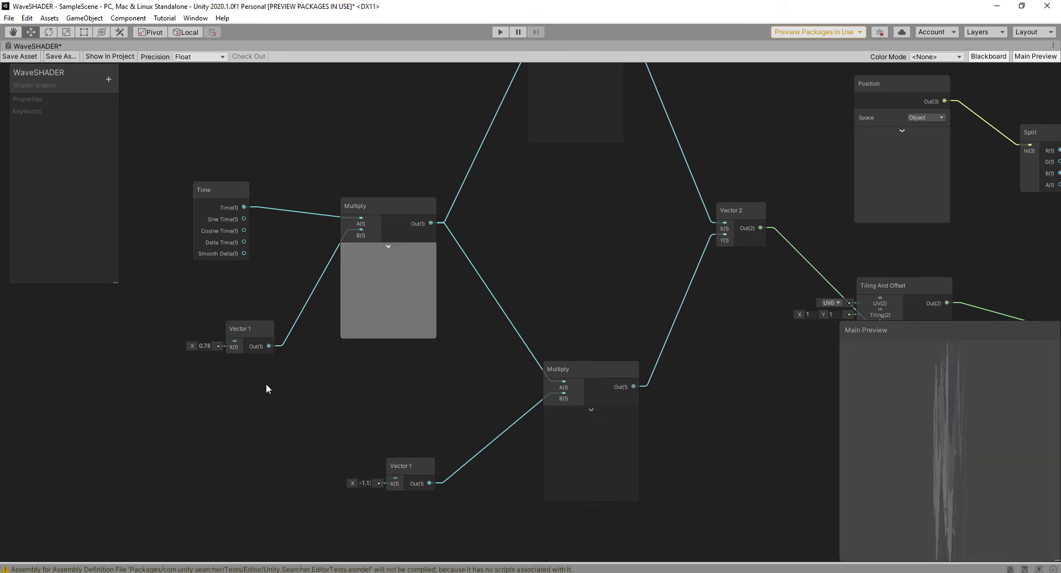
Convert the Vector 1 node that multiplies Time into a property named GeneralWaveSpeed
click(244, 328)
right_click(244, 328)
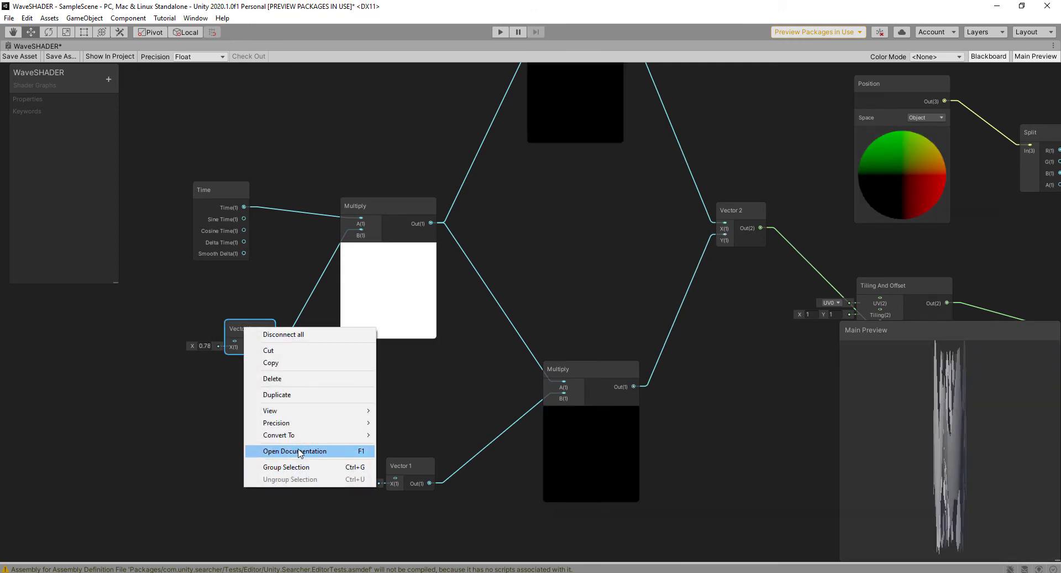
mouse_move(329, 435)
click(404, 460)
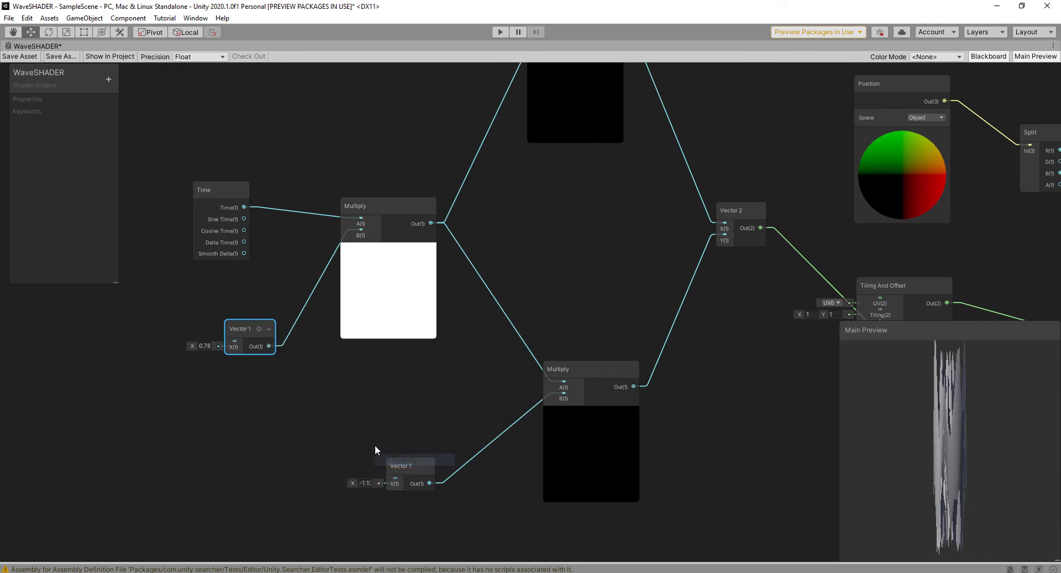
double_click(38, 114)
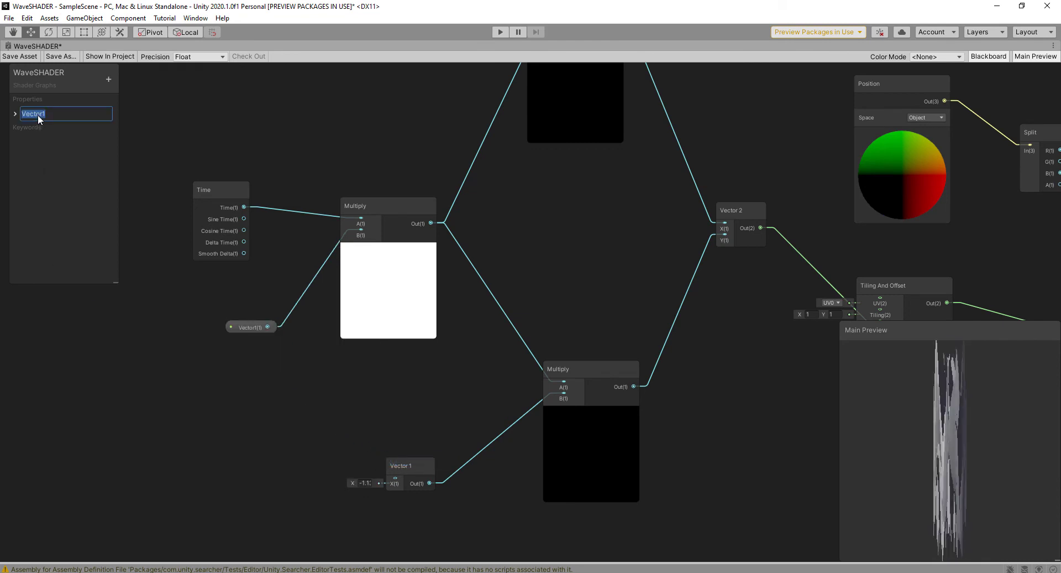
text(GeneralWaveSpeed)
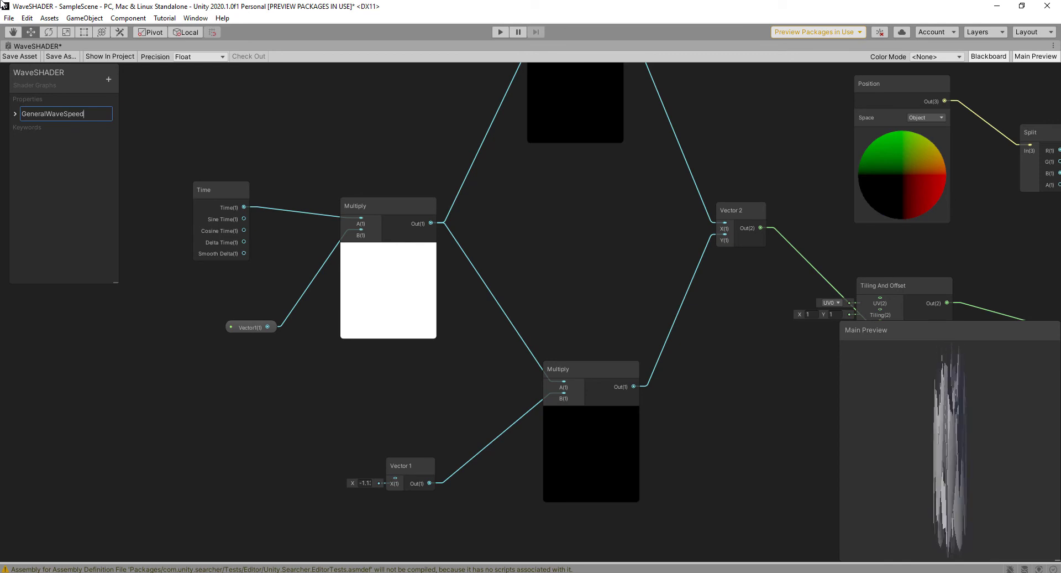
click(136, 383)
Convert the -0.3 Vector 1 node feeding the upper Multiply into a property named WaveSpeedA
middle_drag(421, 161, 329, 349)
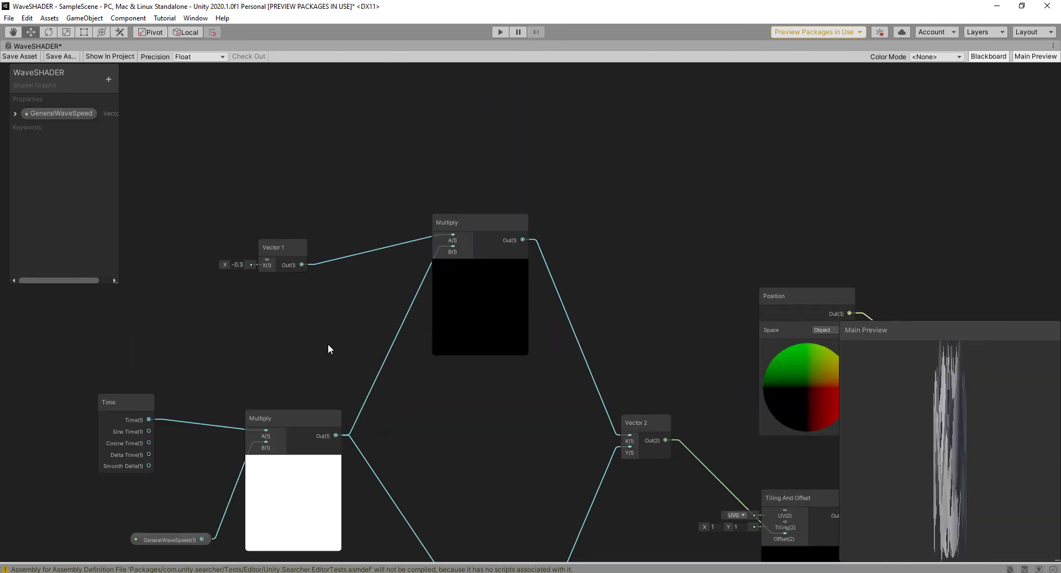
right_click(281, 247)
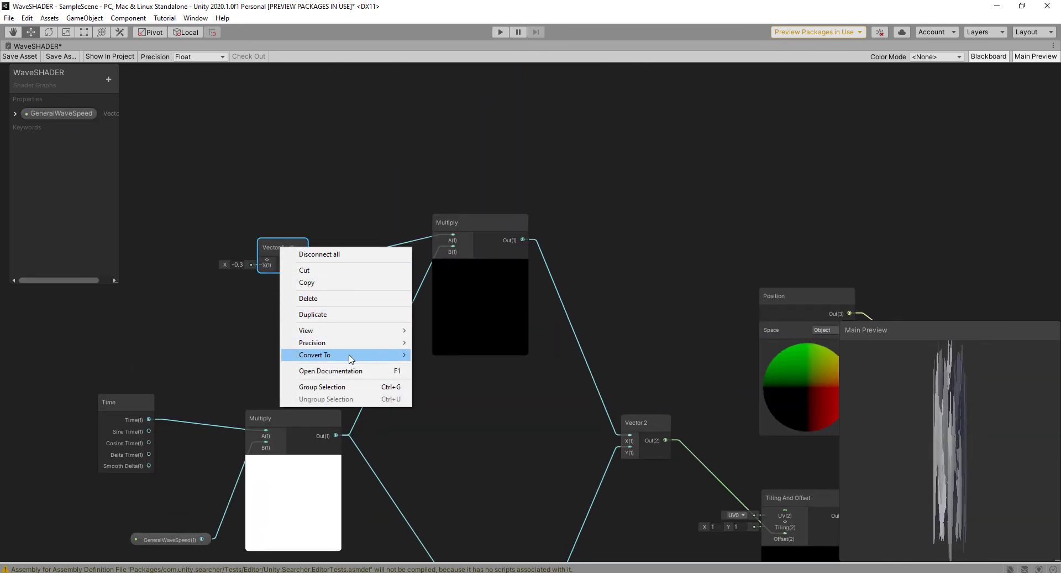
mouse_move(357, 357)
click(451, 381)
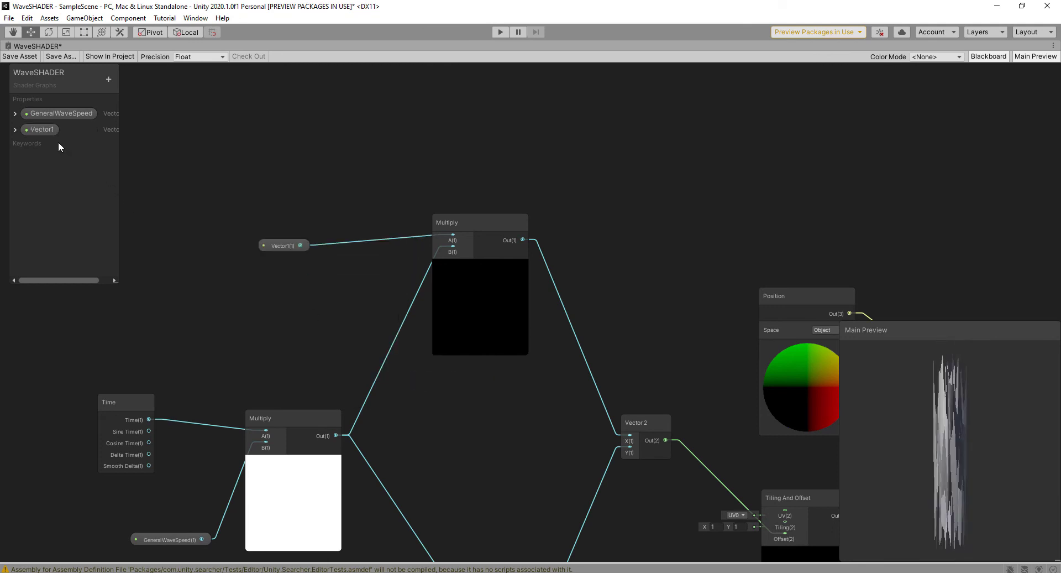
click(41, 131)
double_click(41, 131)
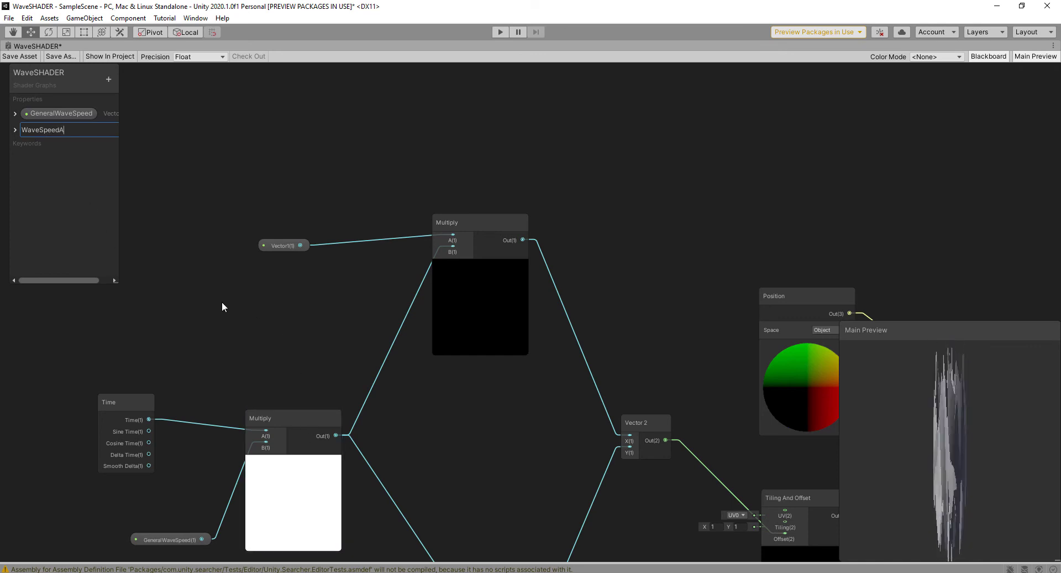
key(Return)
Convert the Vector 1 node feeding the lower Multiply into a property named WaveSpeedB
middle_drag(279, 330, 256, 195)
middle_drag(432, 535, 414, 397)
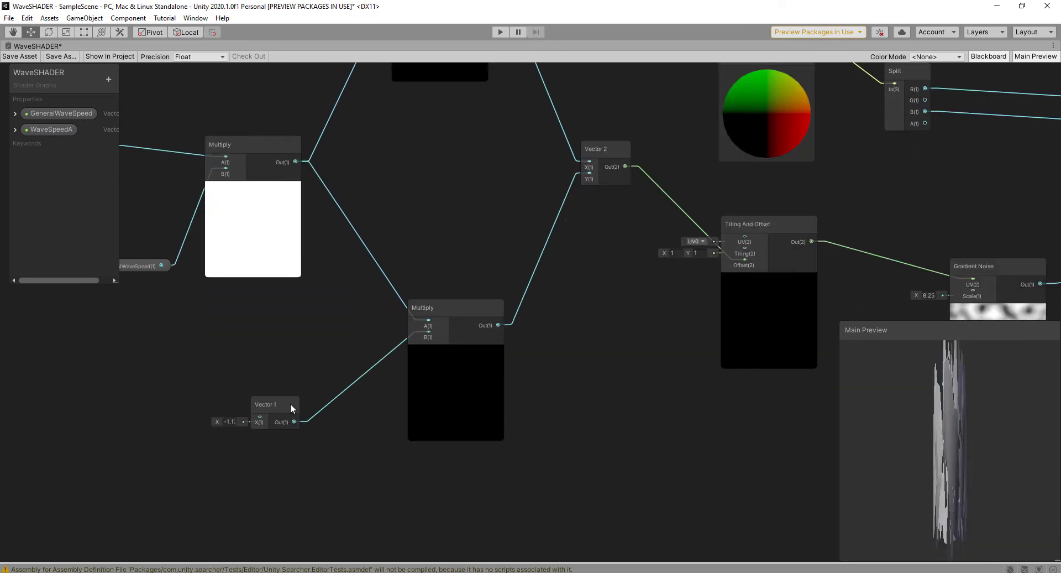
right_click(273, 401)
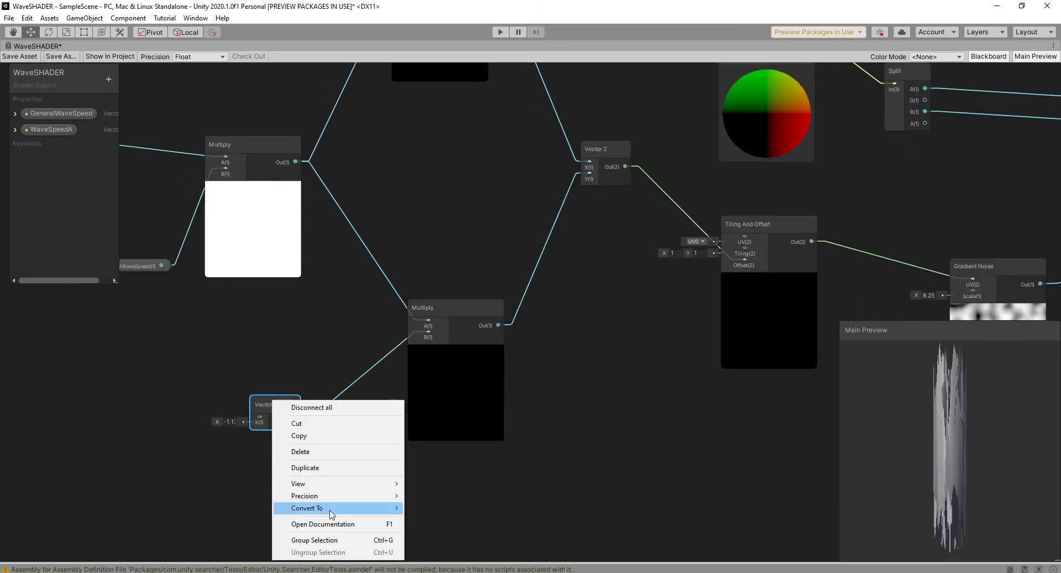
mouse_move(330, 509)
click(432, 532)
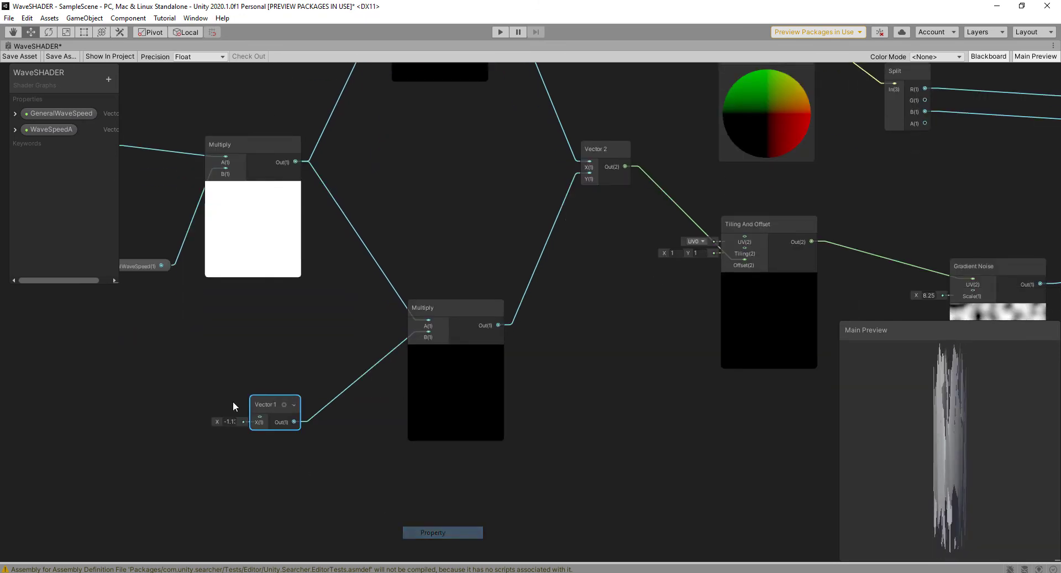
double_click(38, 145)
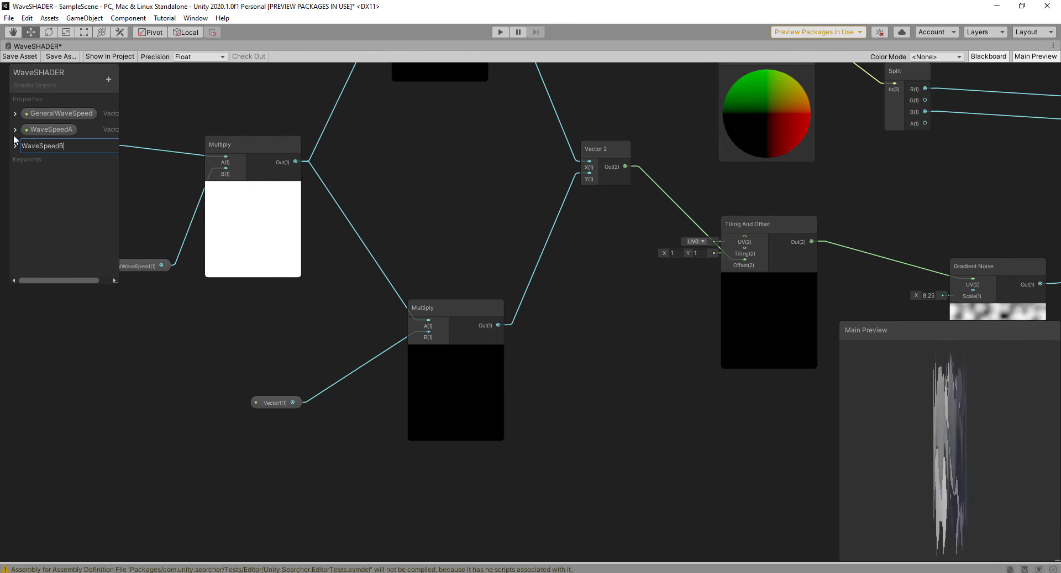
key(Return)
Convert the Vector 1 node that feeds the Vector 2 beside Remap into a property
scroll(601, 374, down, 3)
middle_drag(673, 408, 460, 312)
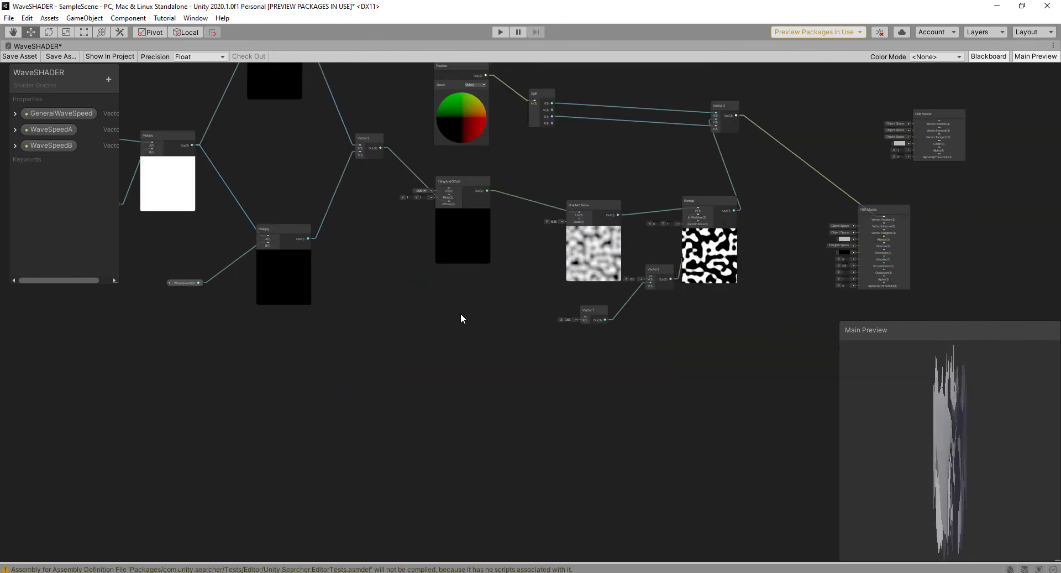
scroll(564, 319, up, 2)
right_click(603, 302)
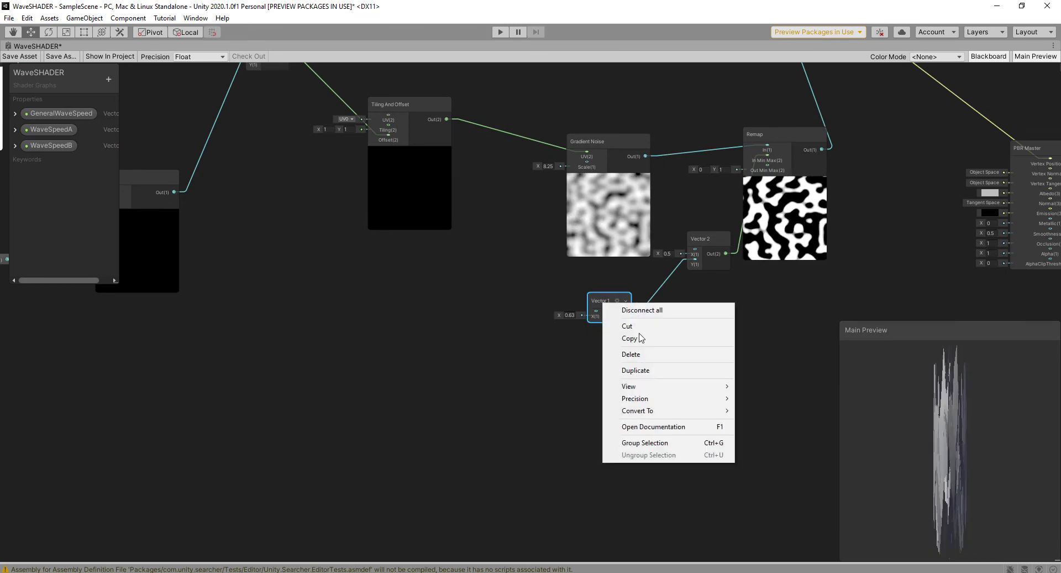
mouse_move(675, 416)
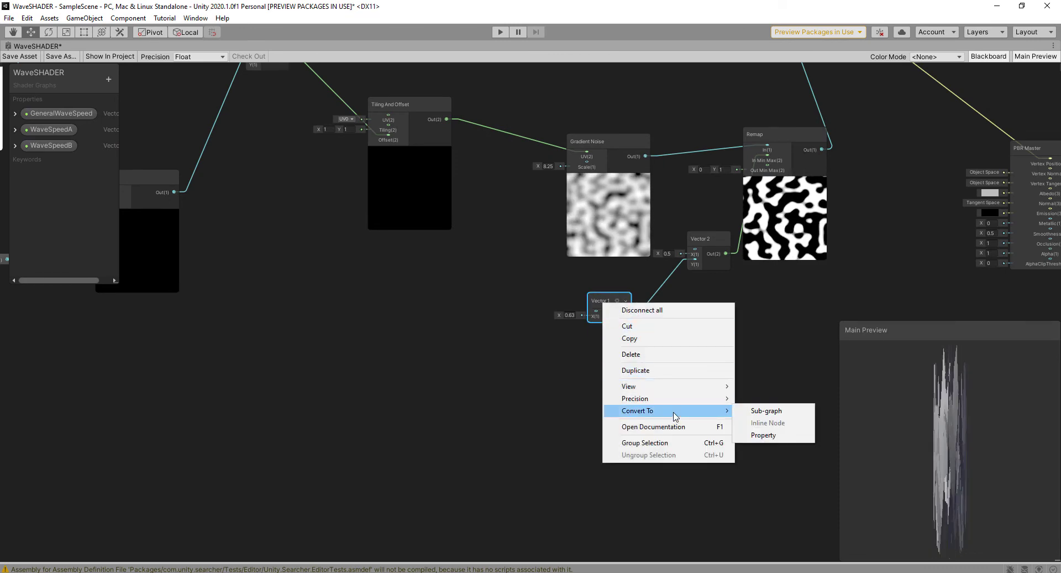
click(764, 435)
Rename the new Vector1 property on the Blackboard to WaveHeight
double_click(41, 162)
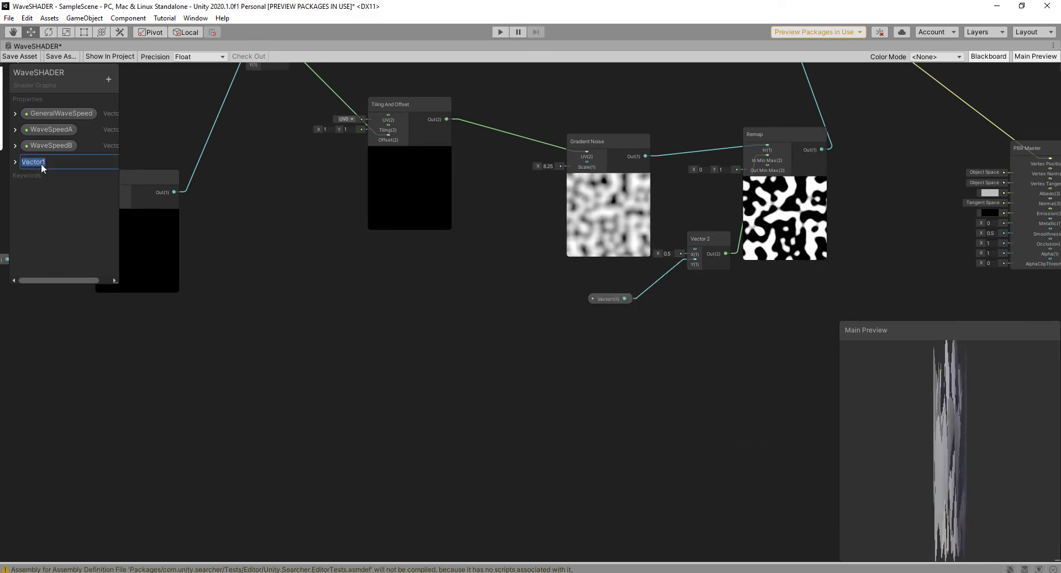
text(wAV)
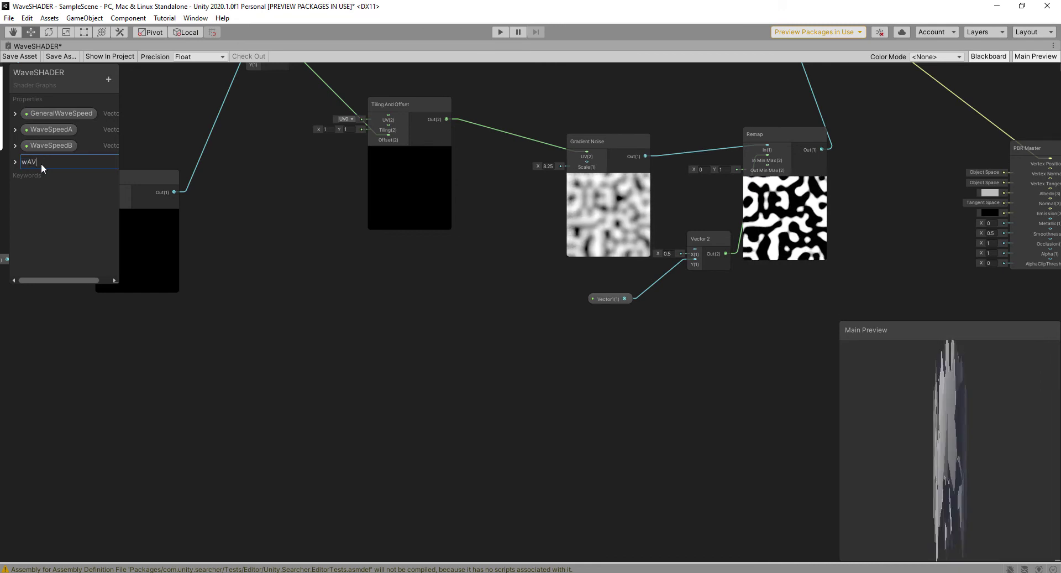
key(BackSpace)
key(BackSpace)
text(W)
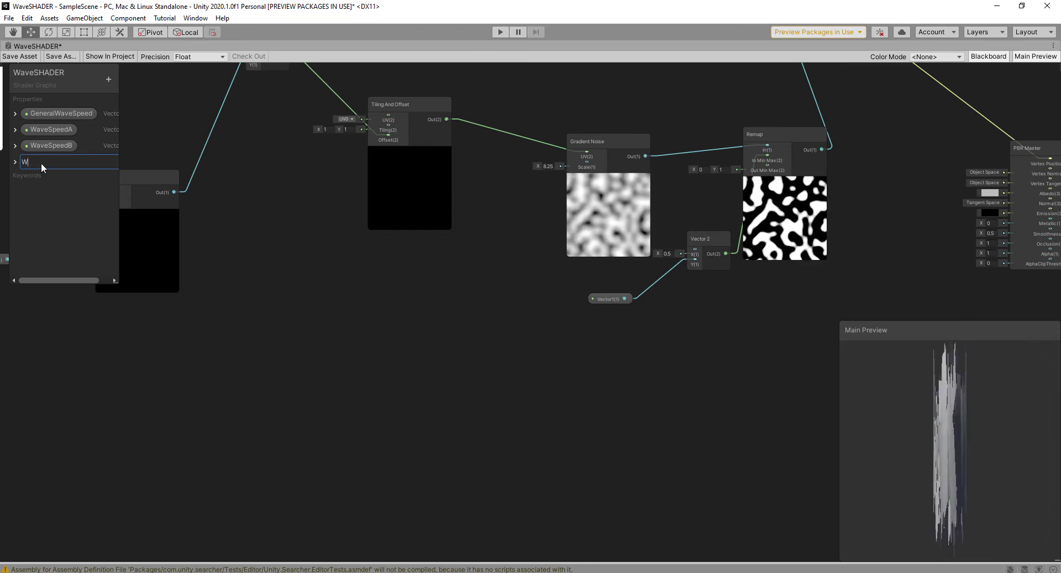
text(avw)
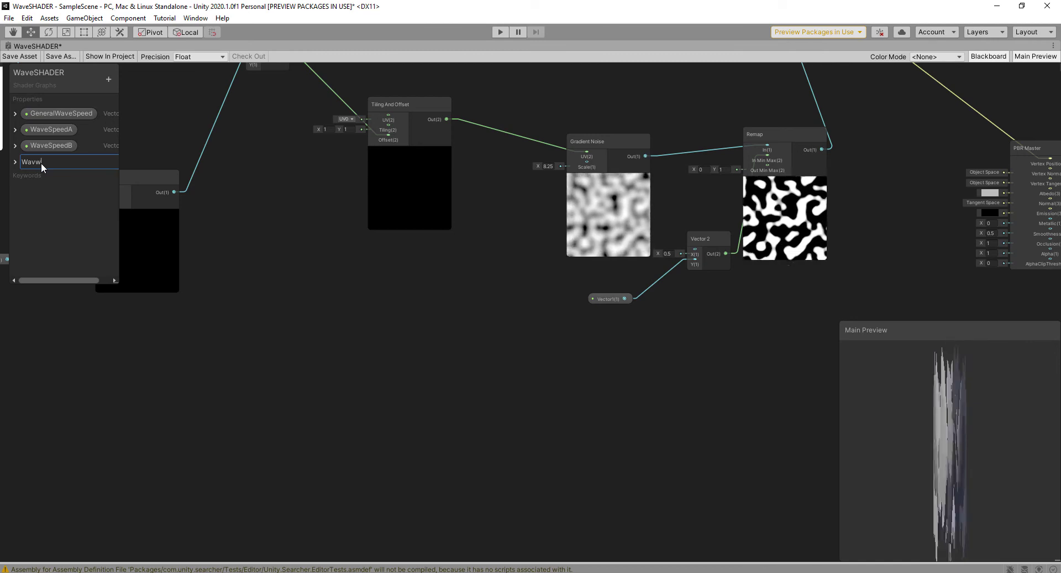
text(Height)
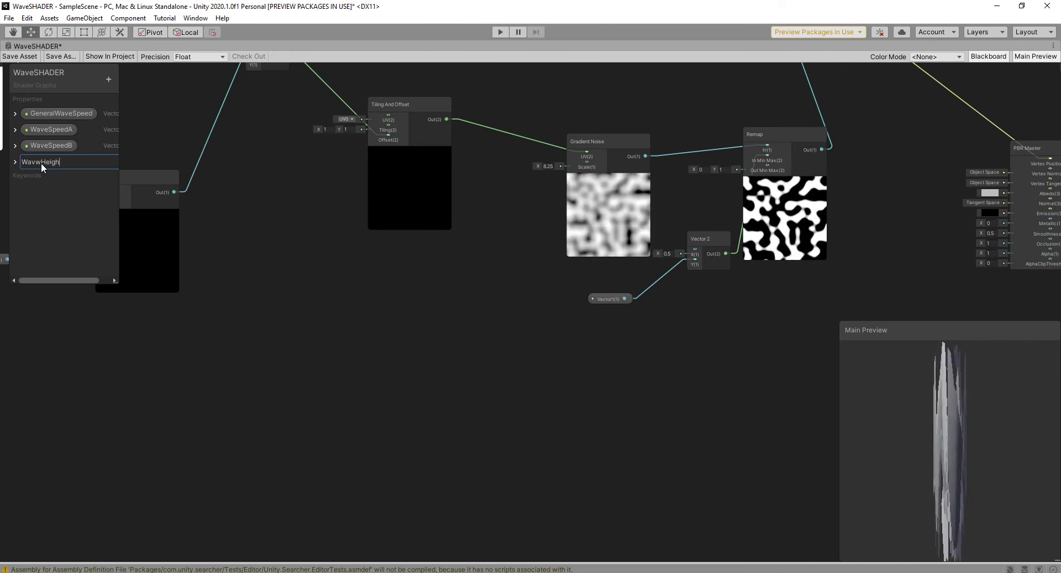
click(297, 302)
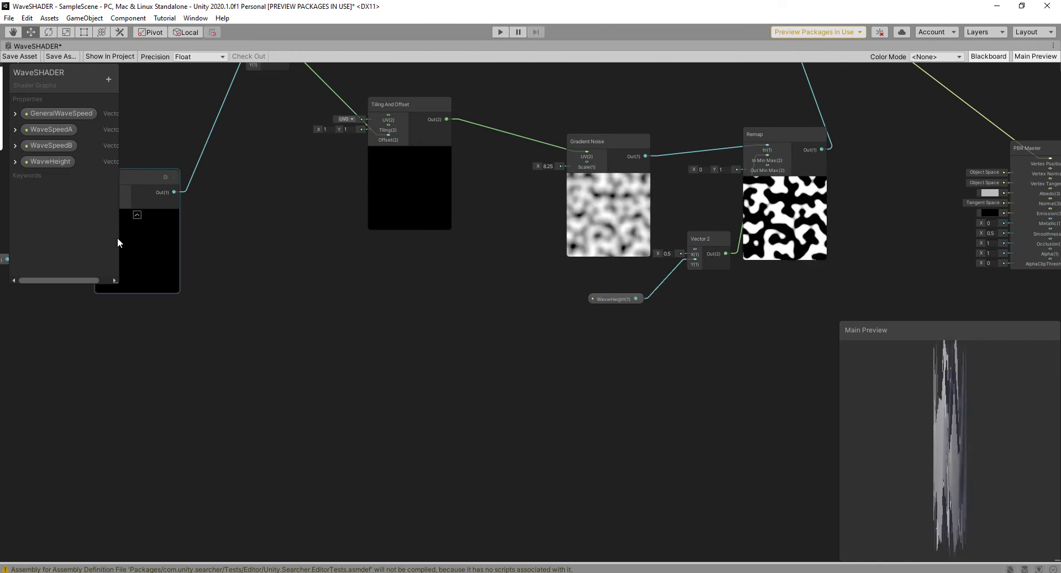
double_click(43, 162)
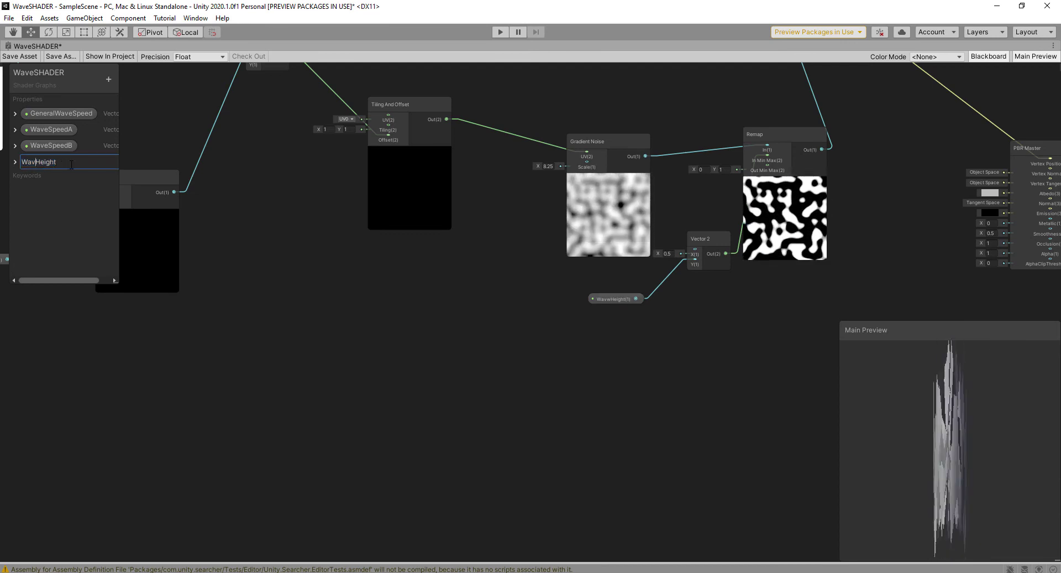
Save the WaveSHADER graph asset, restore the full editor layout and show the Scene view
click(18, 57)
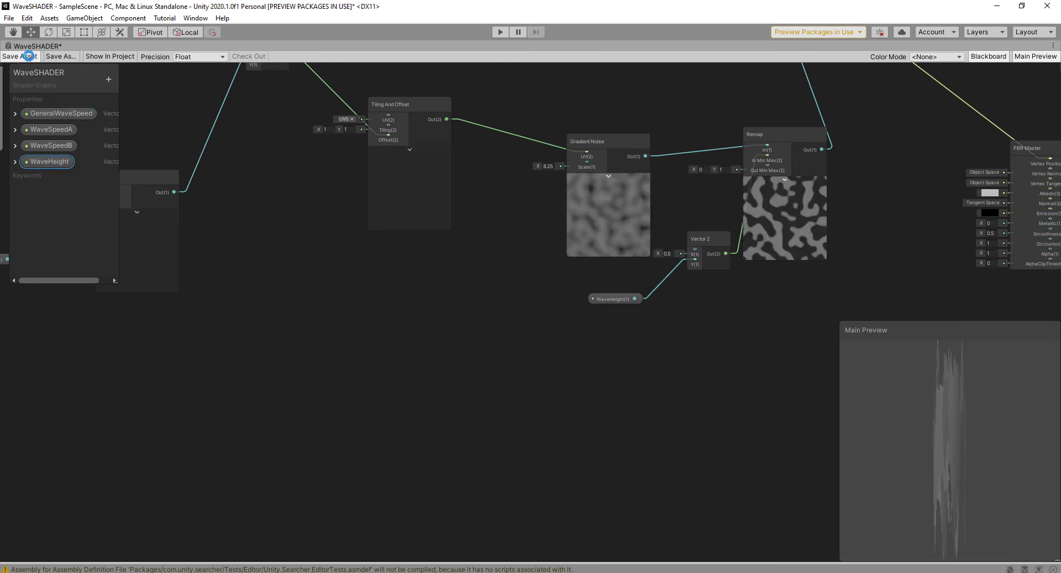
key(shift+space)
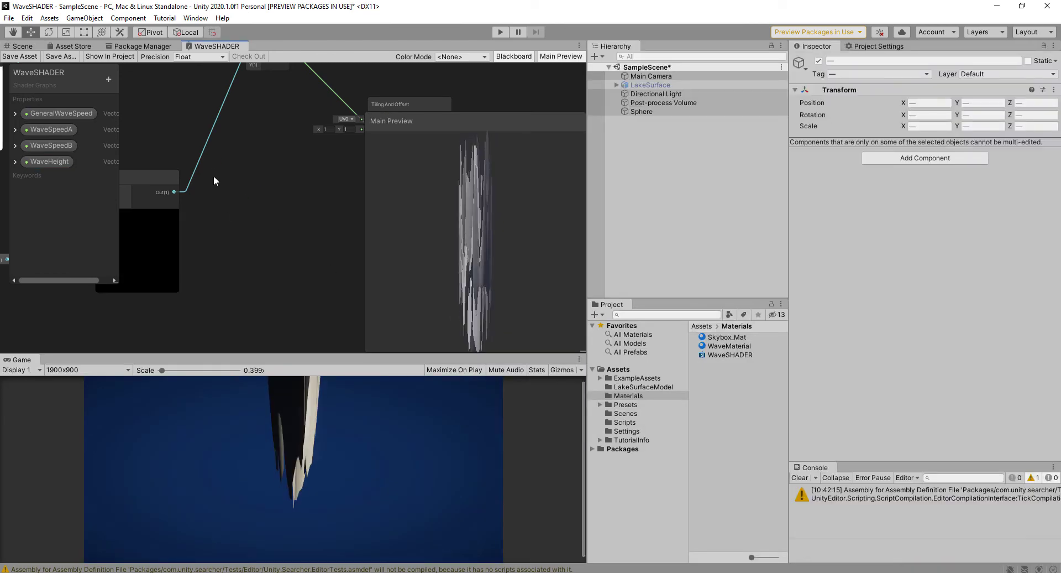
click(20, 47)
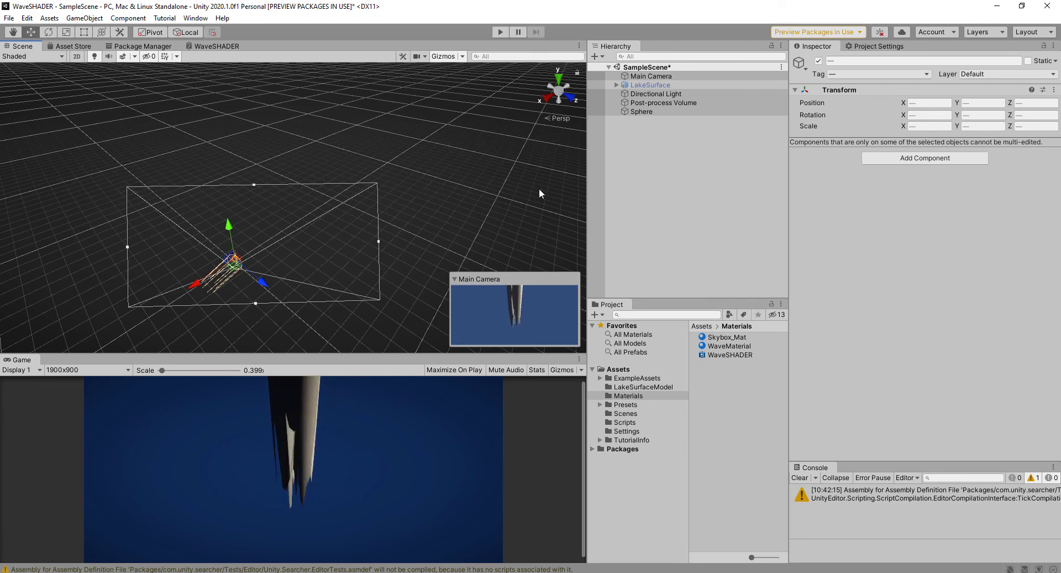
Activate the LakeSurface object and delete the Sphere from SampleScene
click(649, 87)
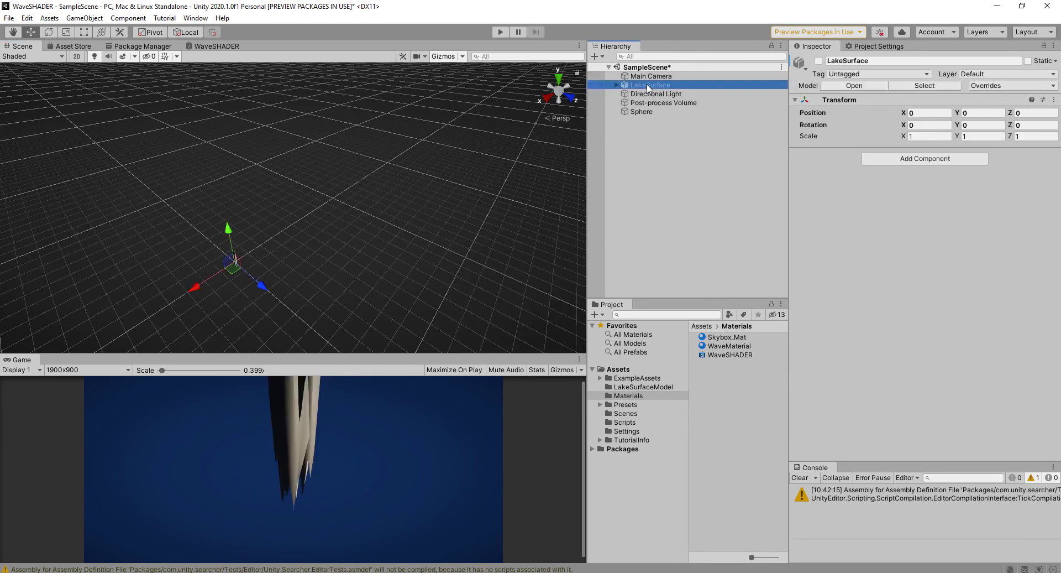
click(819, 62)
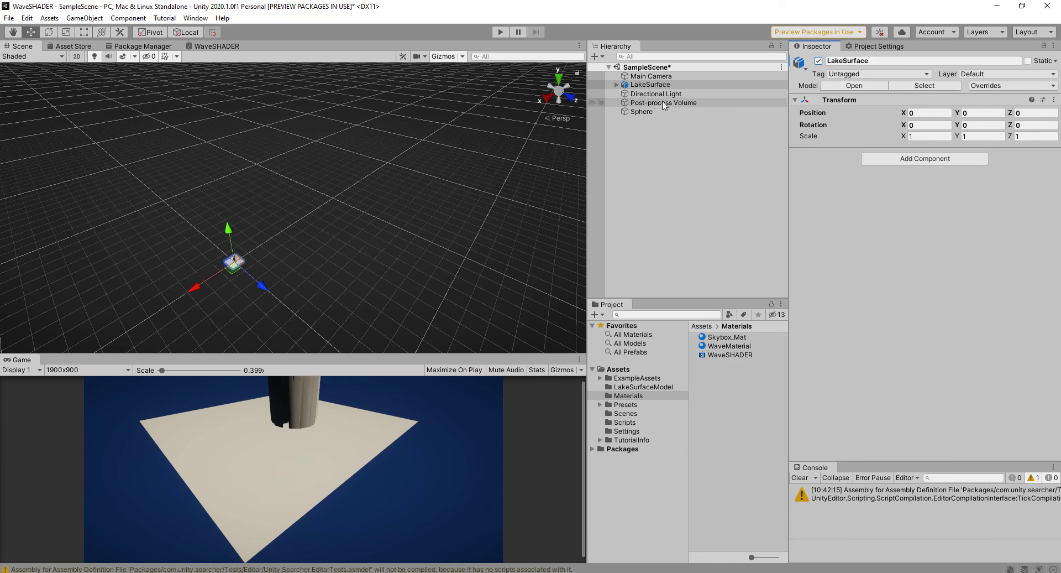
click(643, 113)
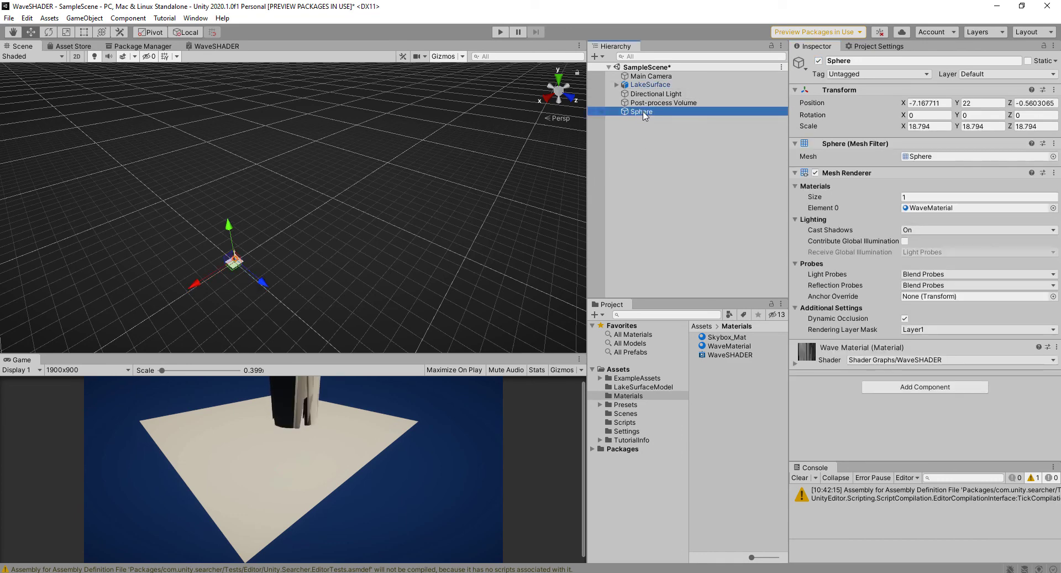
key(Delete)
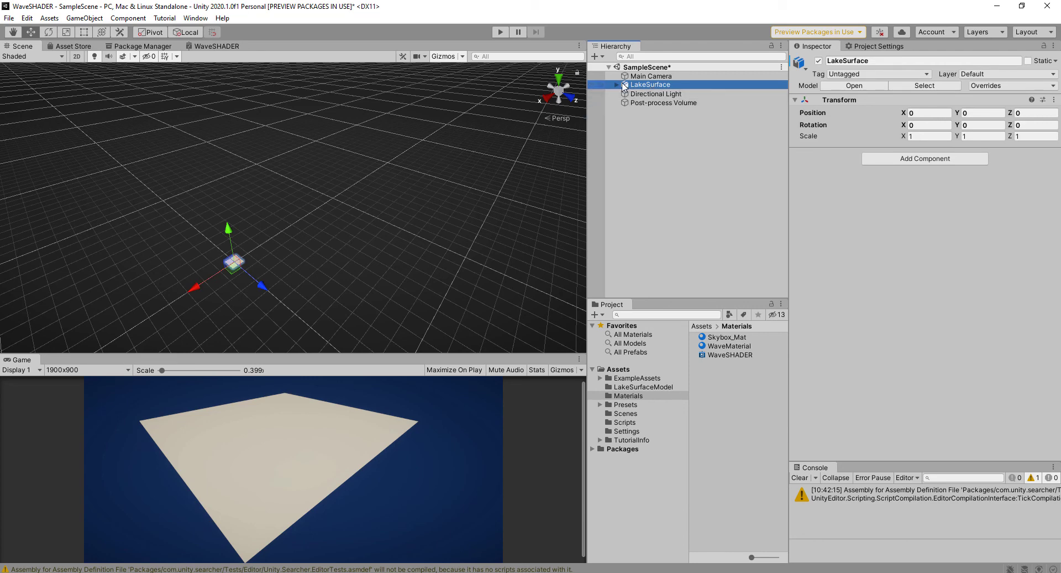
Unpack the LakeSurface prefab instance in SampleScene
click(617, 85)
click(690, 164)
click(641, 86)
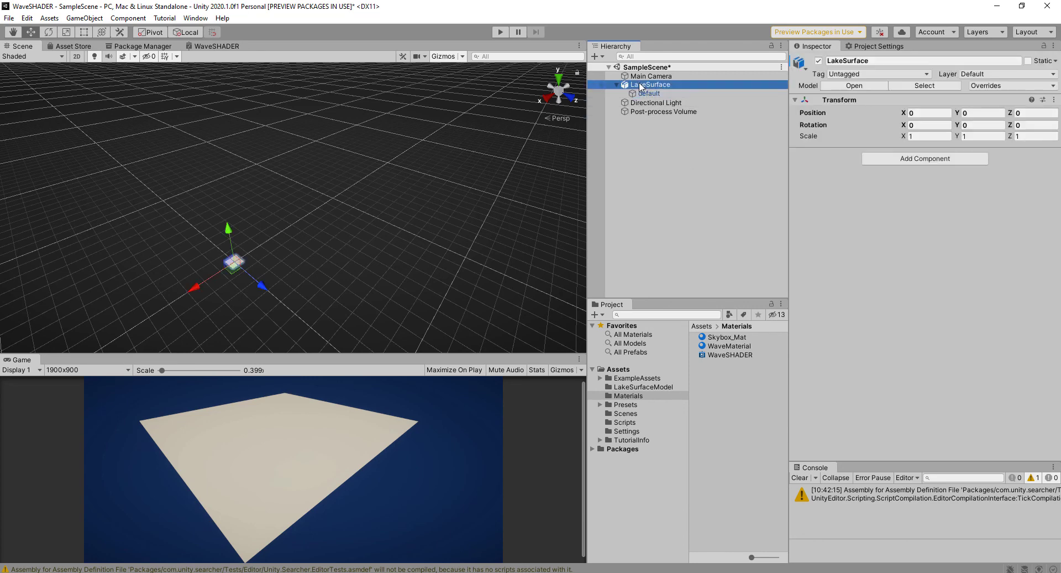
right_click(641, 86)
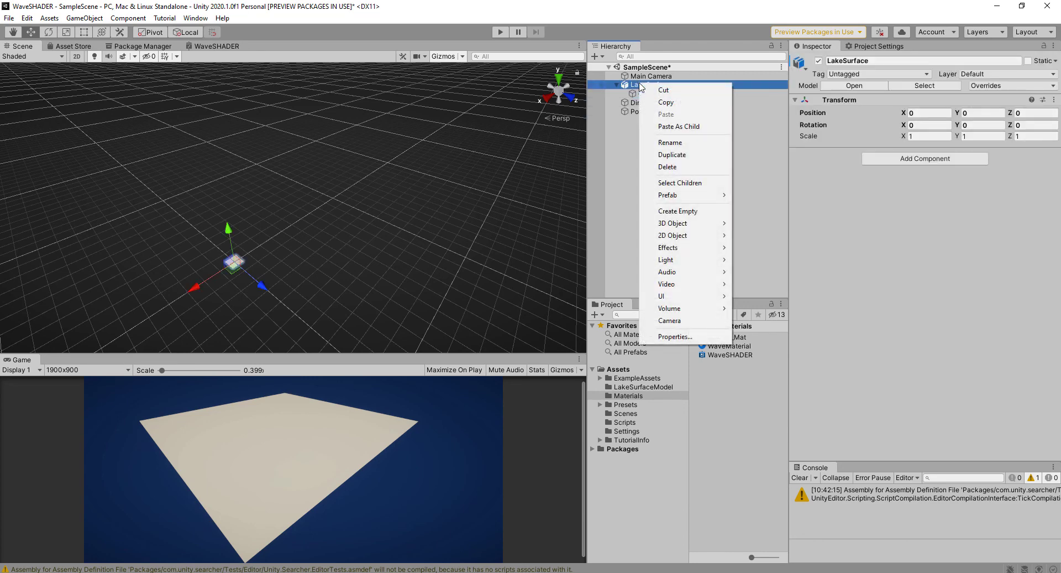
click(293, 291)
scroll(271, 259, up, 3)
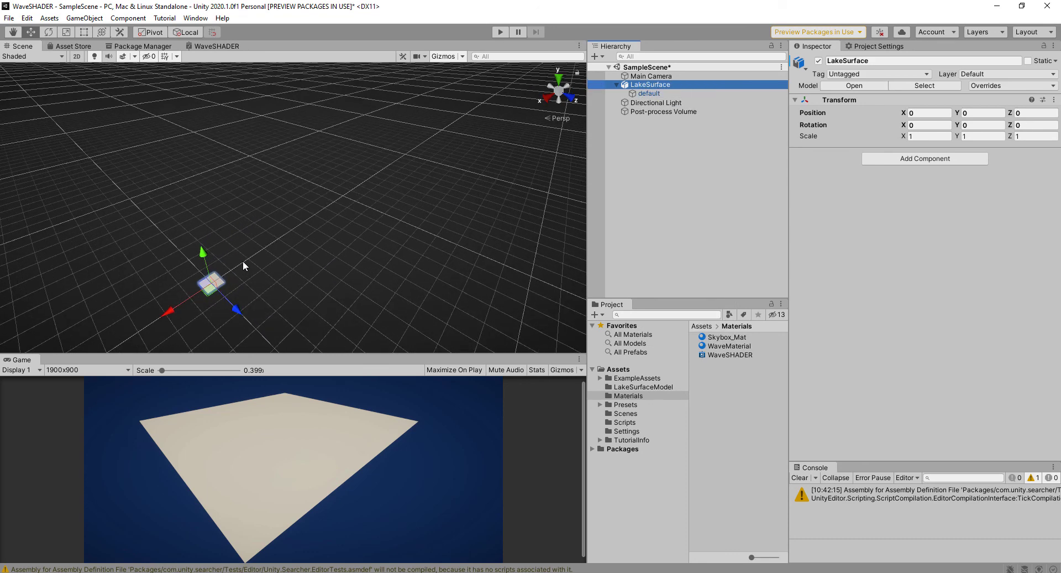
key(f)
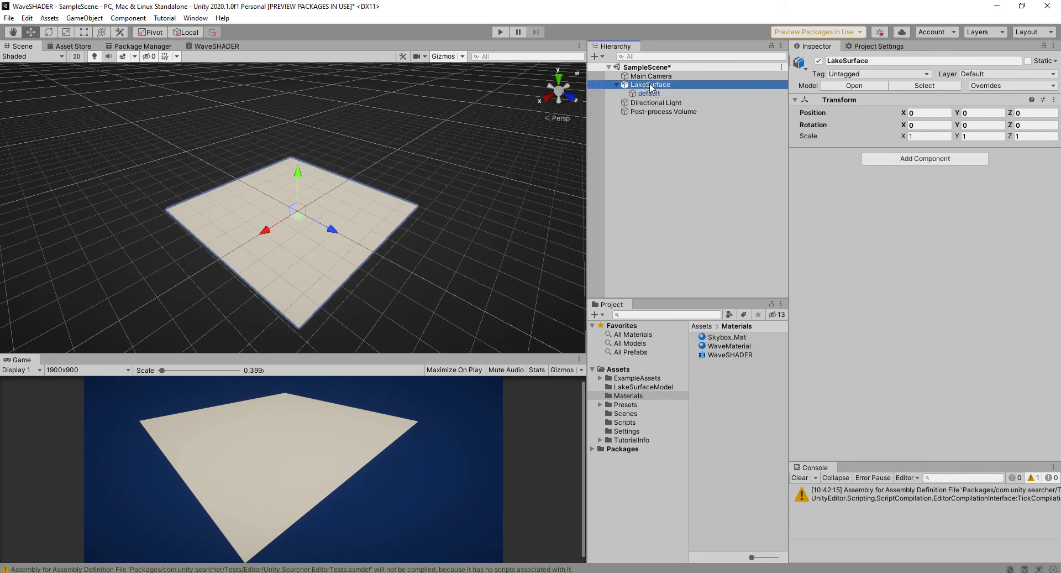
right_click(651, 88)
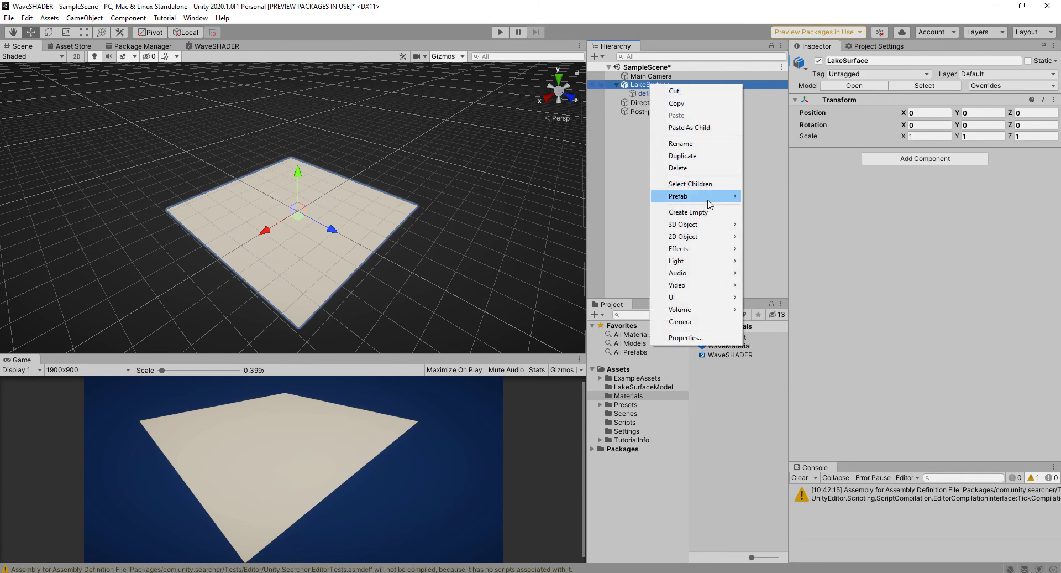
mouse_move(709, 198)
click(776, 233)
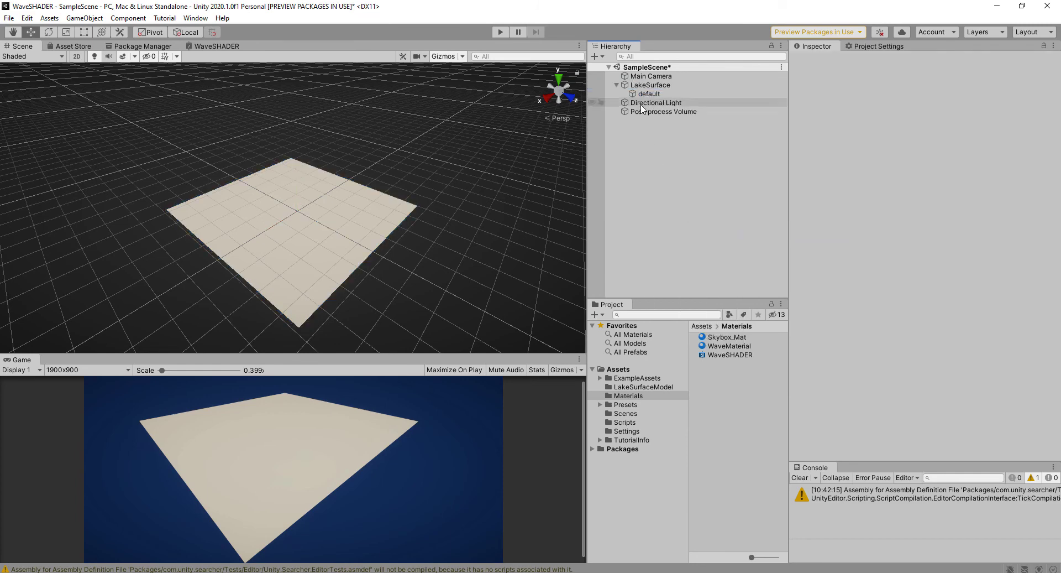
Move the default mesh object out of LakeSurface to the scene root and delete the emptied LakeSurface parent
drag(644, 84, 656, 89)
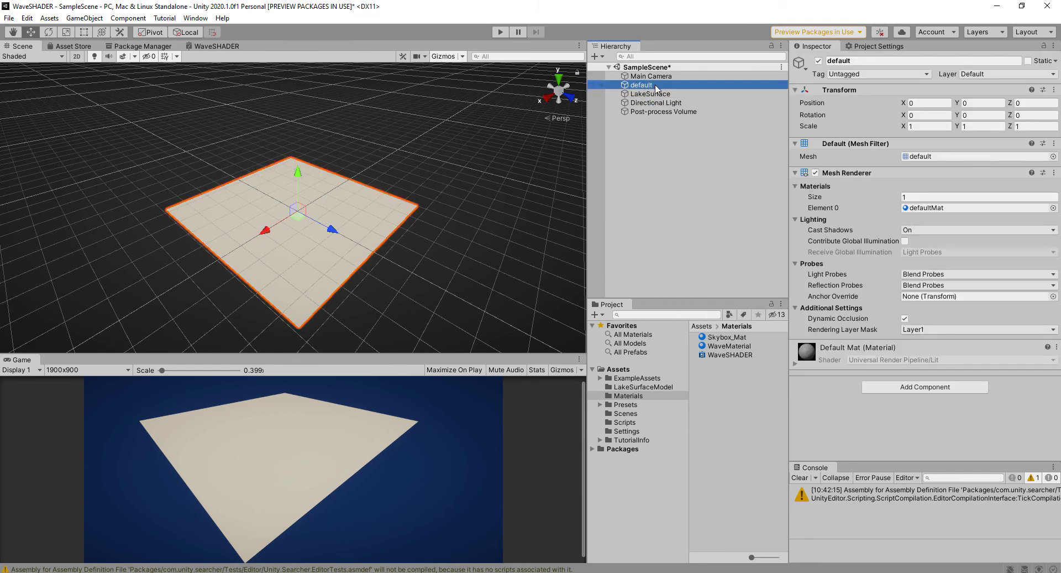
click(683, 129)
key(Delete)
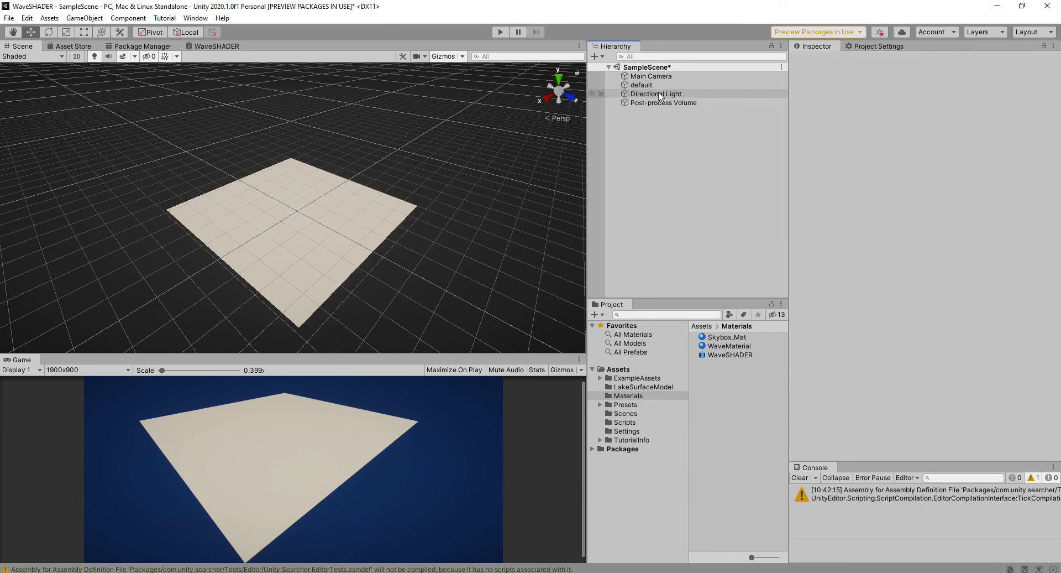
Rename the default mesh object to LakeSurface
click(689, 86)
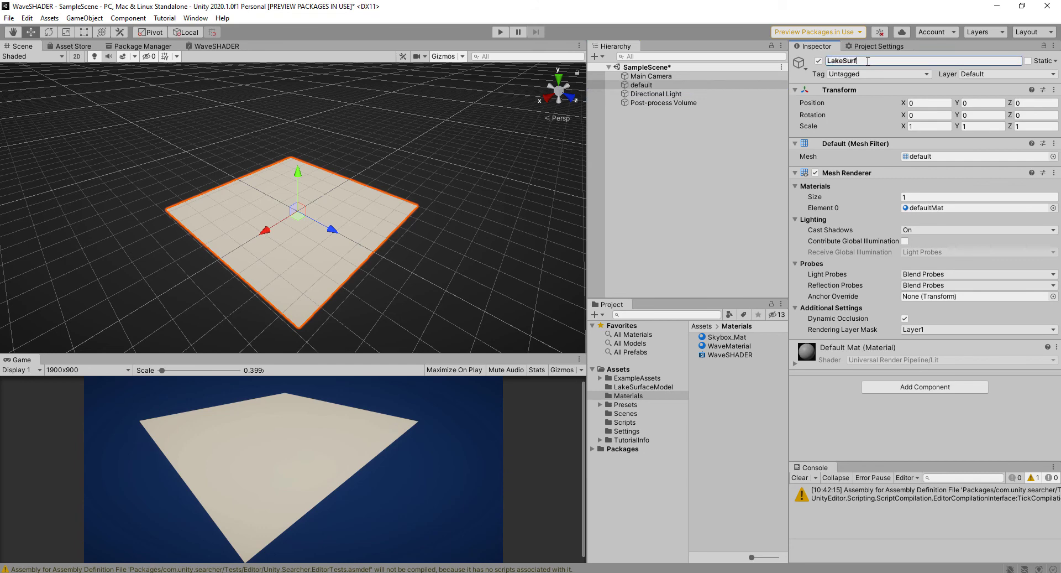
click(704, 224)
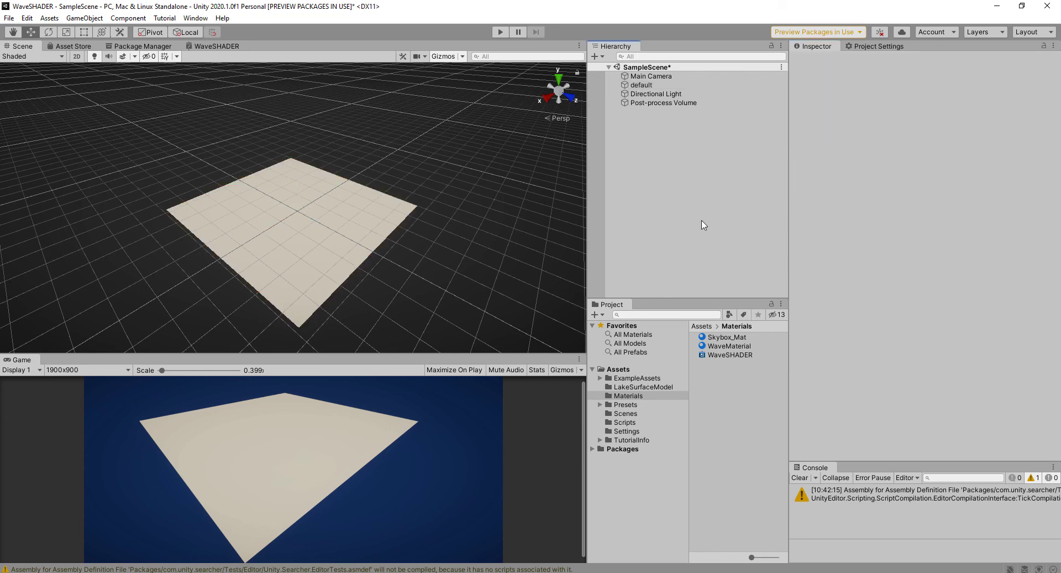
click(655, 86)
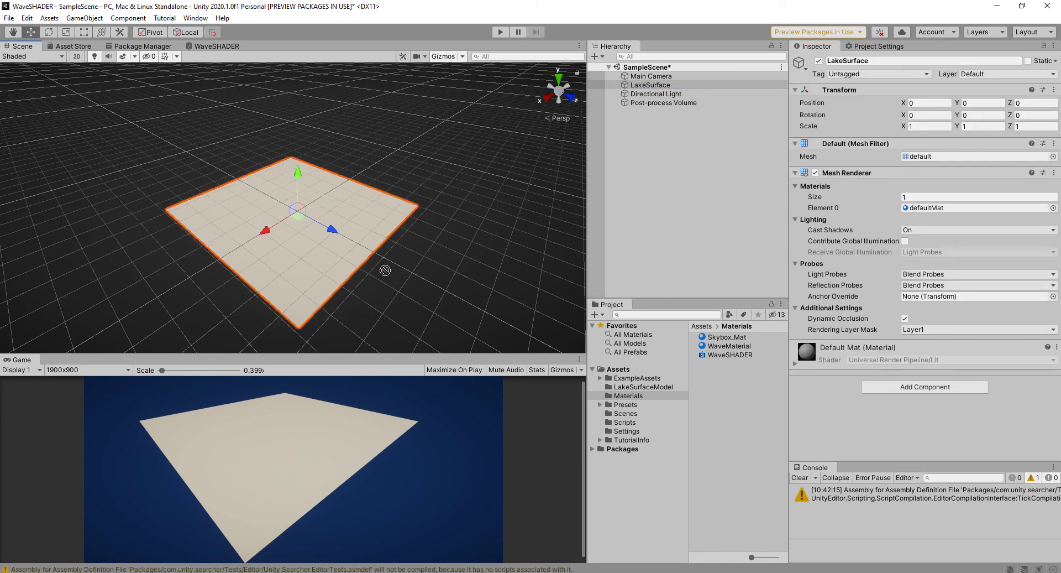
Apply WaveMaterial to the LakeSurface plane in the scene
drag(385, 270, 340, 257)
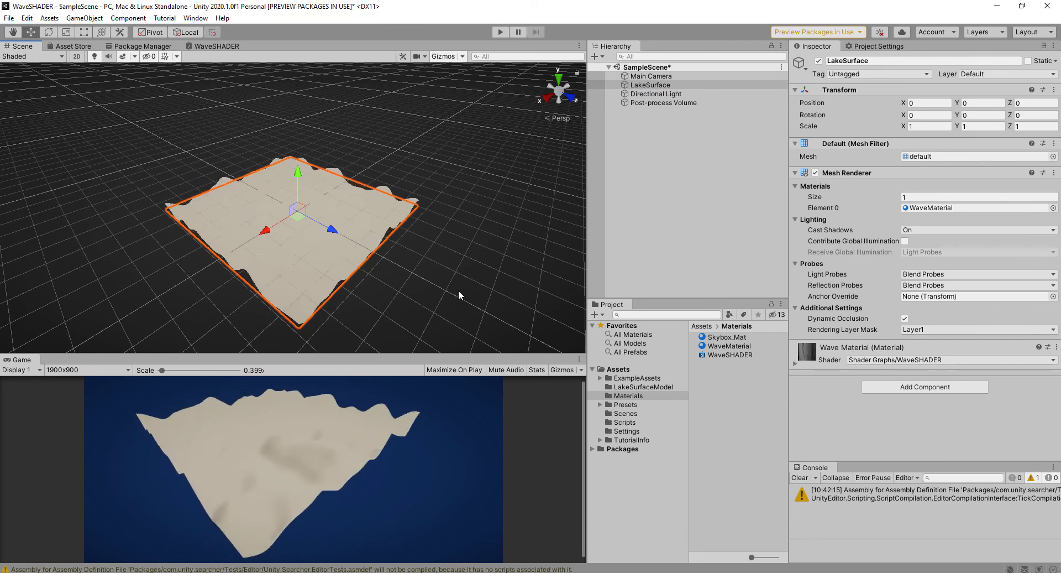
alt+drag(347, 254, 351, 242)
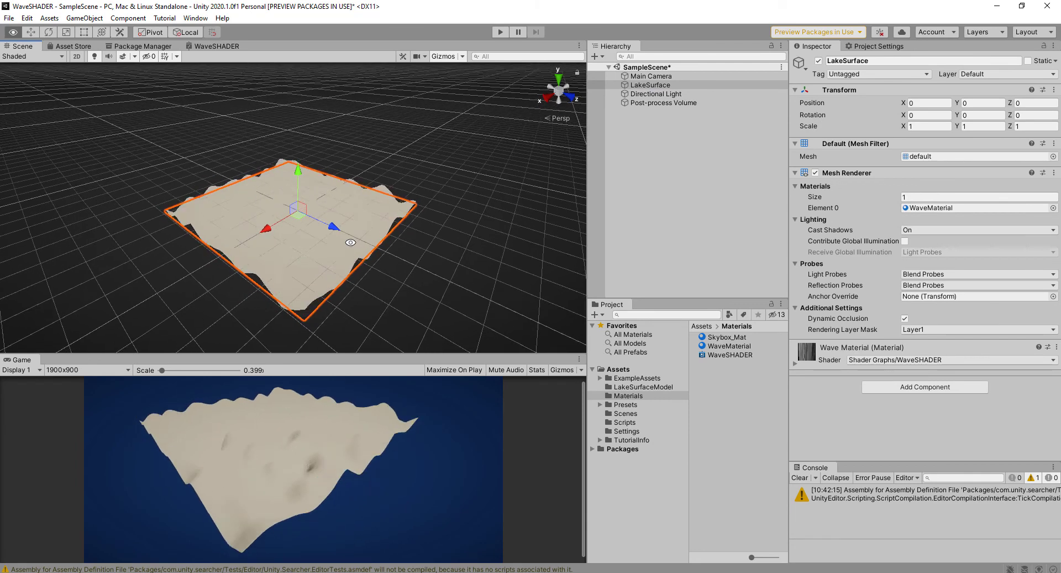
scroll(302, 257, up, 2)
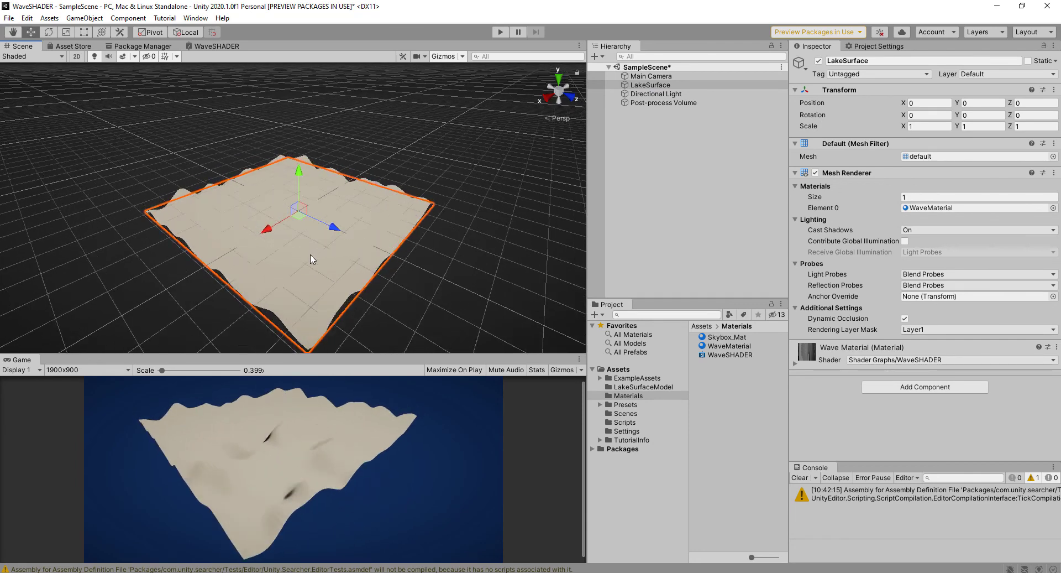
Switch the Scene view's shading mode to Wireframe and examine the animated wave mesh in a maximized view
click(38, 57)
click(28, 86)
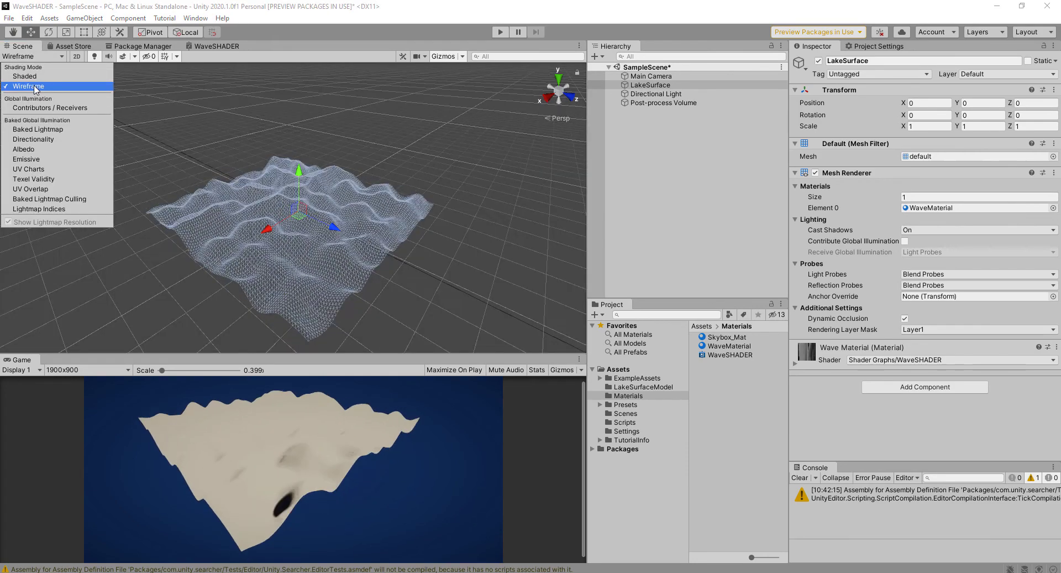
click(468, 267)
middle_drag(383, 234, 367, 193)
click(369, 194)
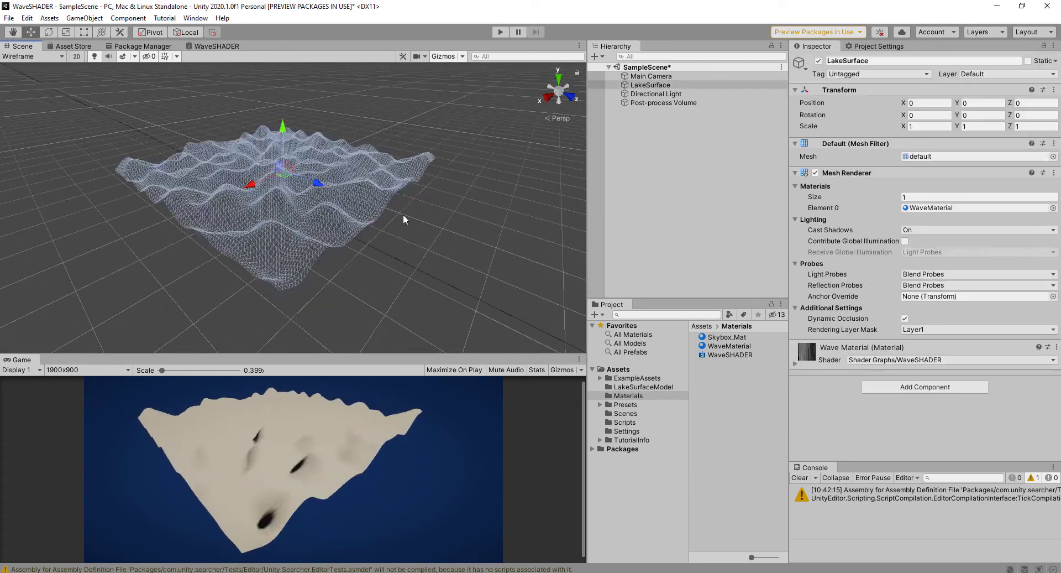
alt+drag(403, 216, 435, 258)
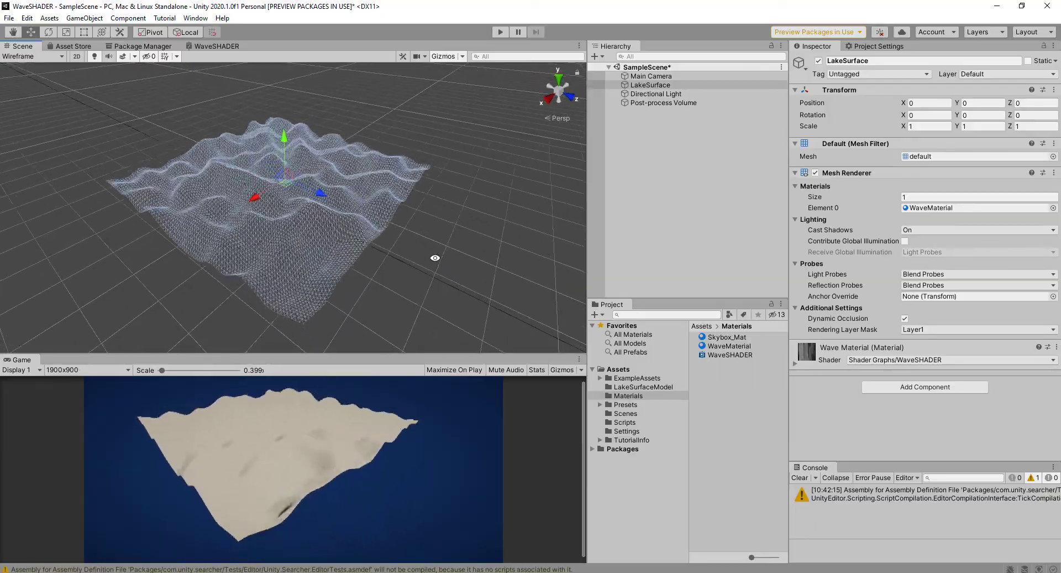
key(shift+space)
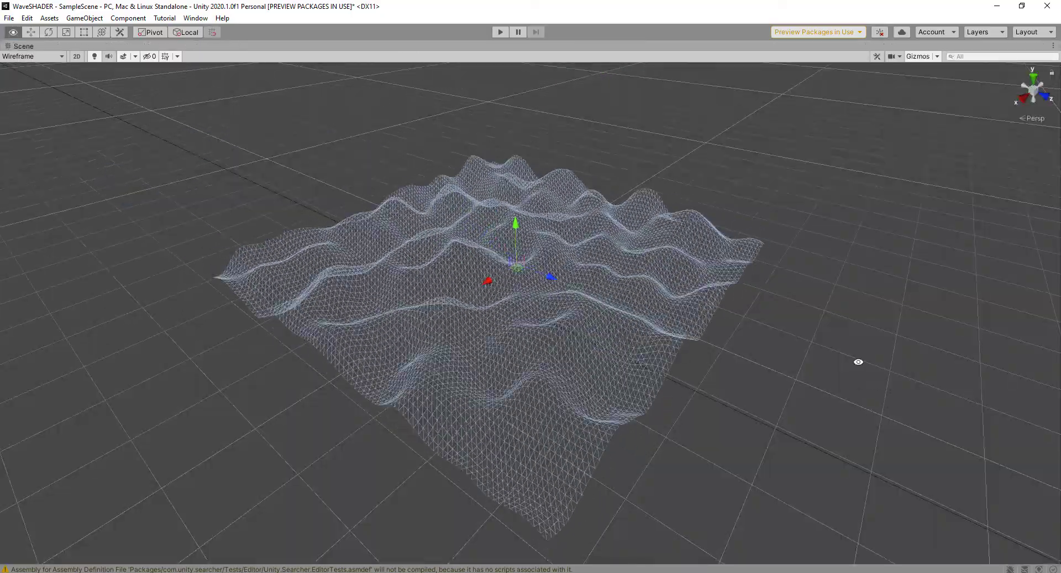
alt+drag(858, 362, 732, 336)
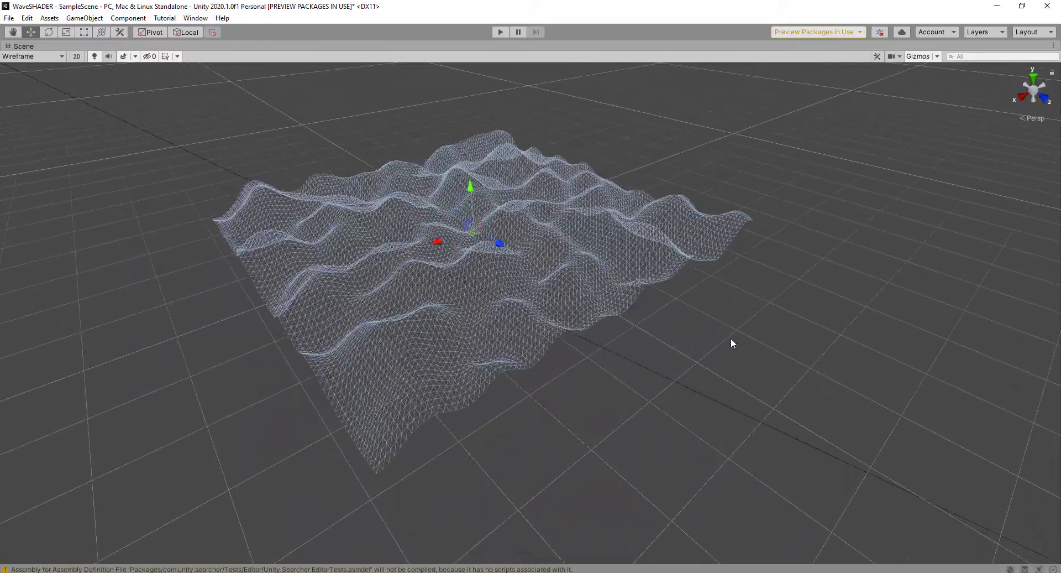
key(shift+space)
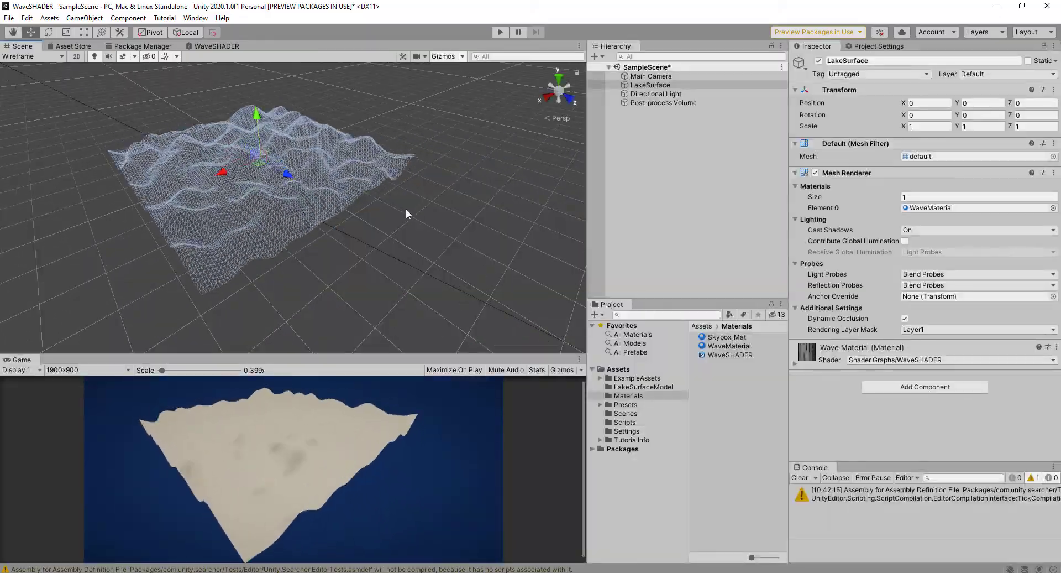
Show the Wave Material properties of LakeSurface and set GeneralWaveSpeed to 0.17
click(795, 363)
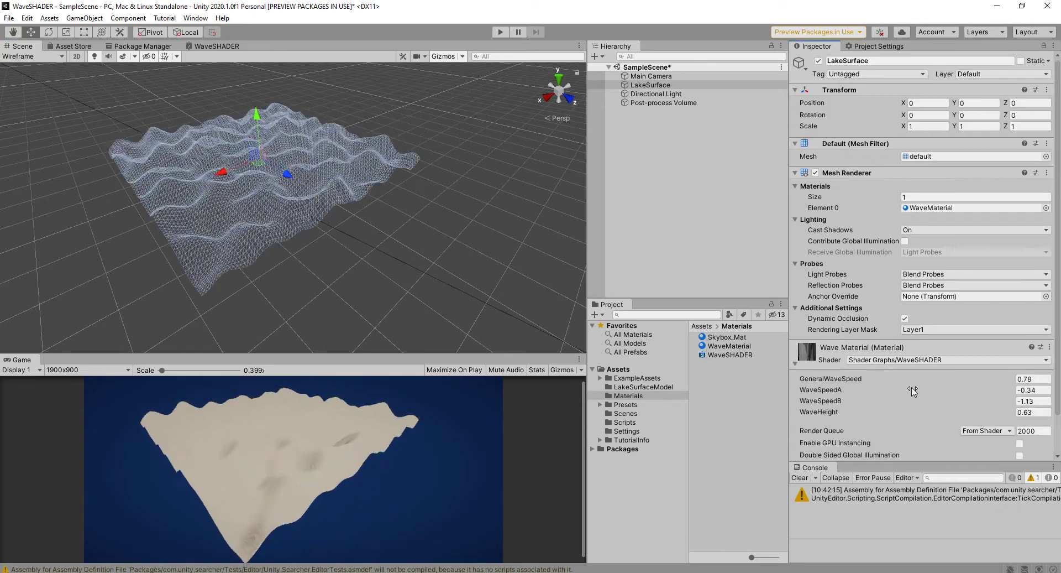
scroll(914, 391, down, 2)
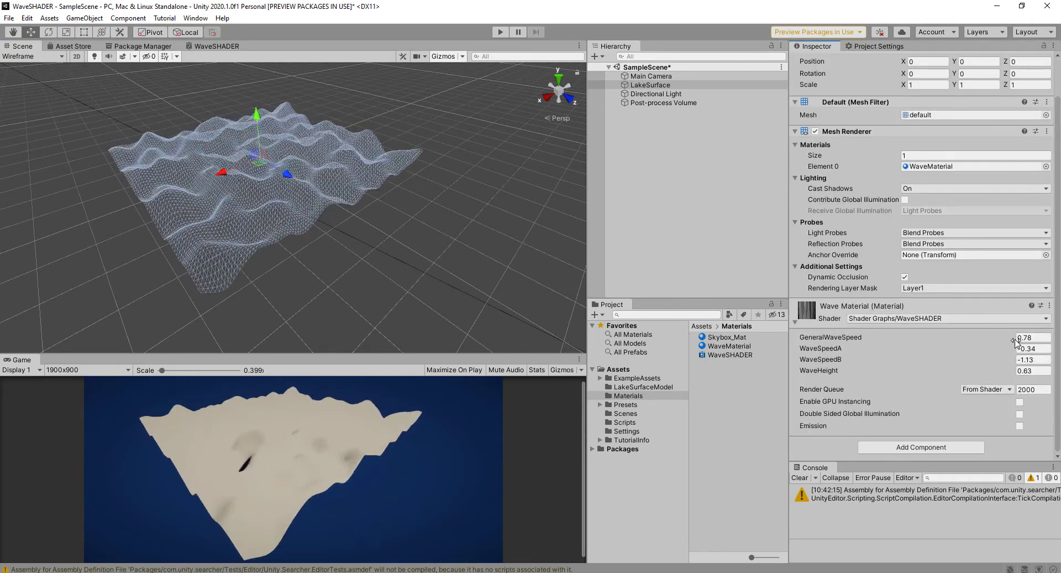
drag(1008, 343, 1003, 345)
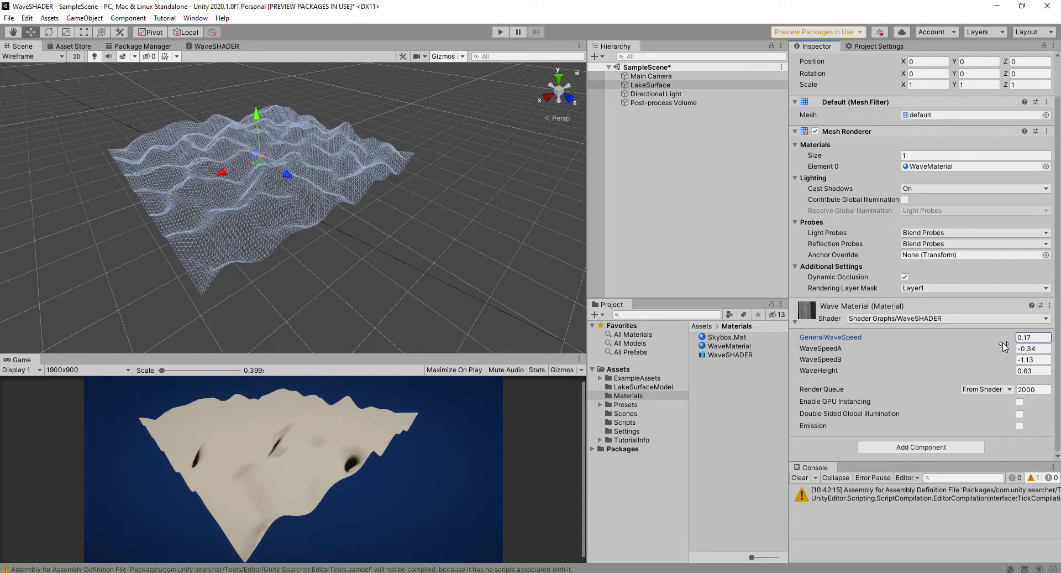
Set the material's WaveHeight to 0.8 and inspect the resulting waves in a maximized Scene view
click(1013, 374)
drag(1013, 374, 1005, 376)
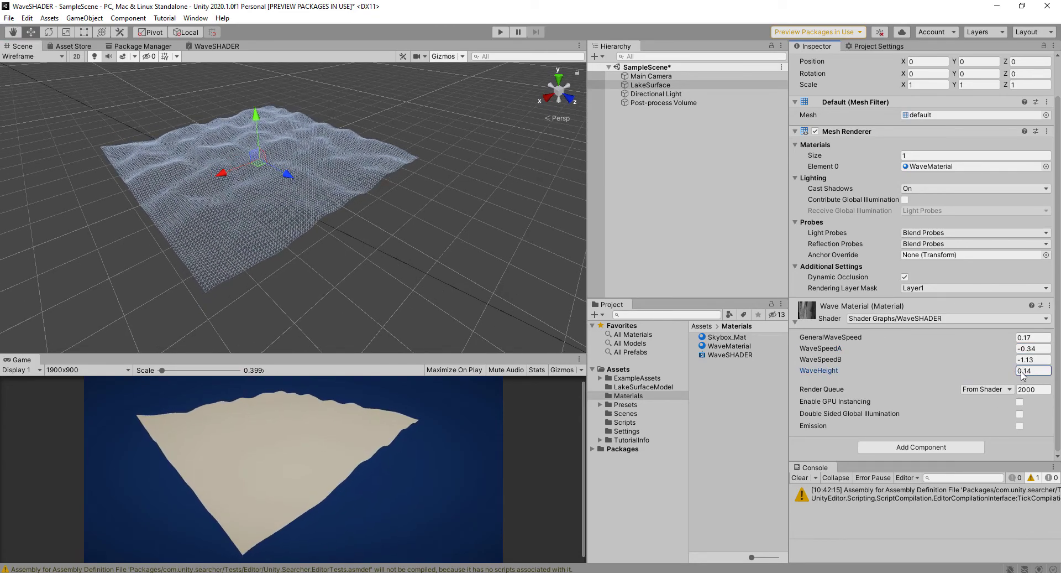
mouse_move(1021, 372)
mouse_down()
mouse_move(1053, 374)
mouse_move(1024, 374)
mouse_move(1050, 376)
mouse_move(1033, 376)
mouse_up()
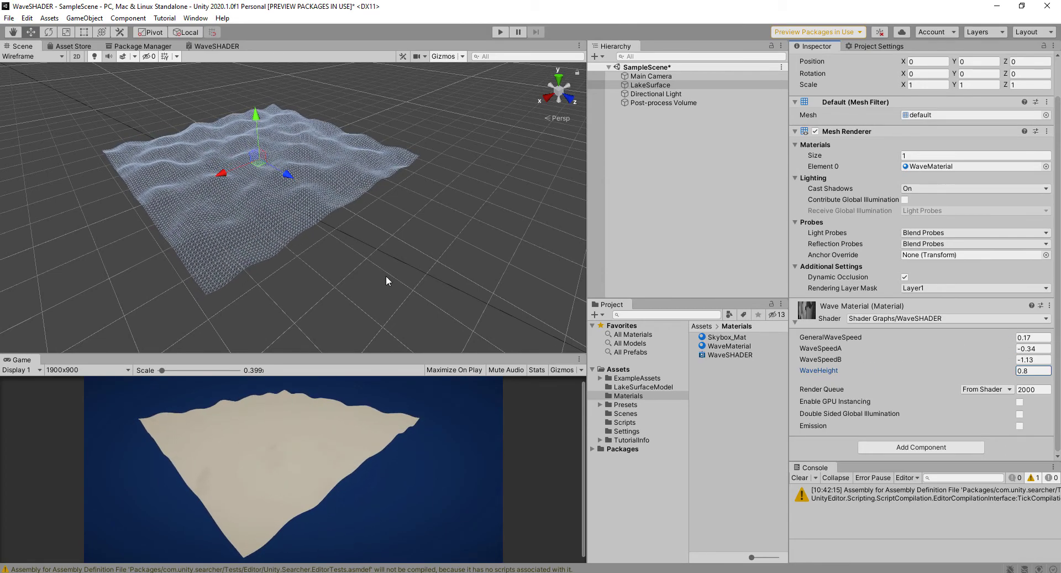
key(shift+space)
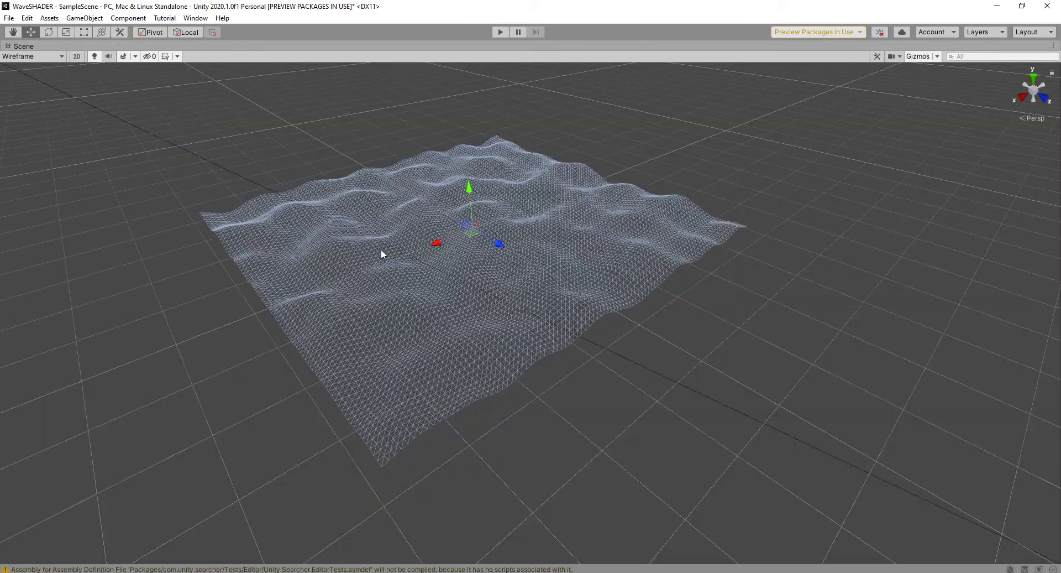
alt+drag(381, 254, 616, 329)
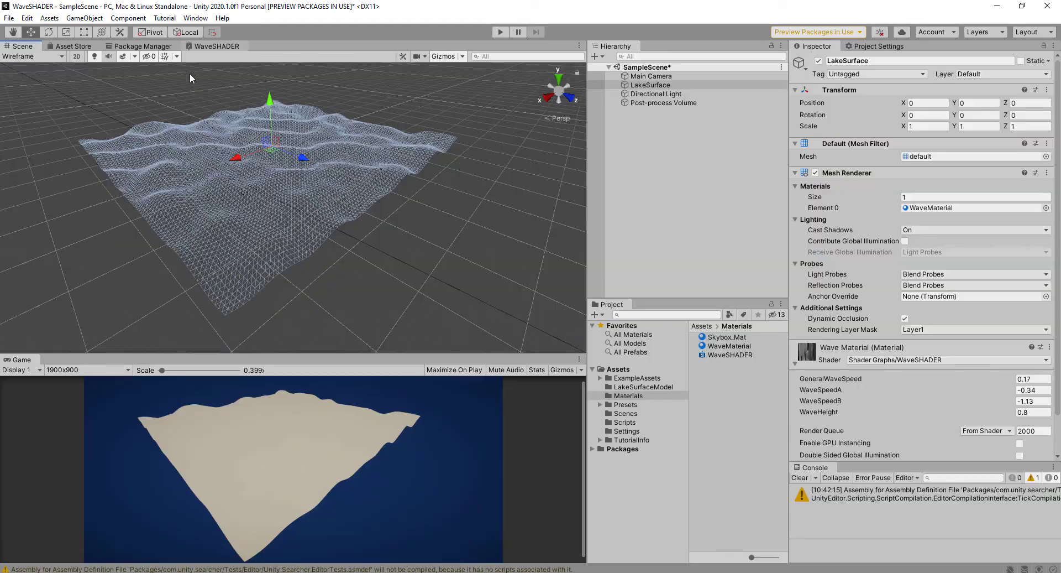
Maximize the WaveSHADER graph and move the Vector 3, Split and Position nodes closer to the PBR Master
click(213, 46)
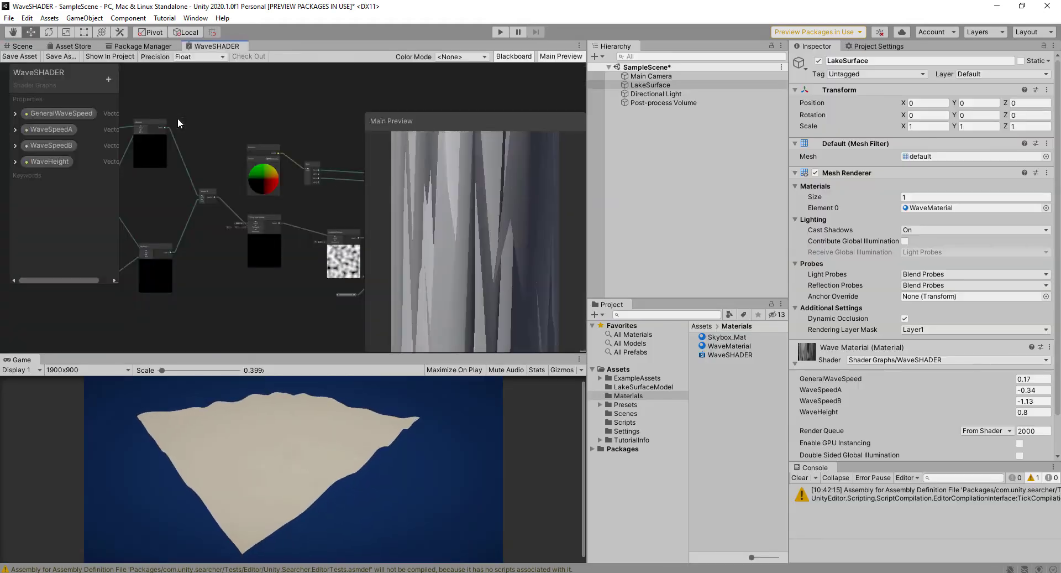
key(shift+space)
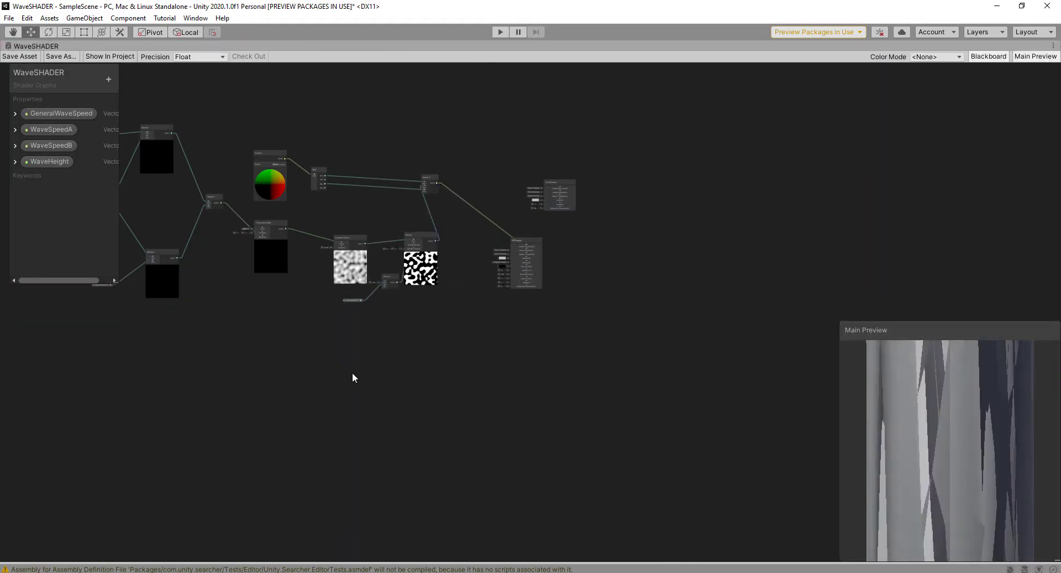
middle_drag(353, 374, 566, 425)
scroll(607, 360, up, 2)
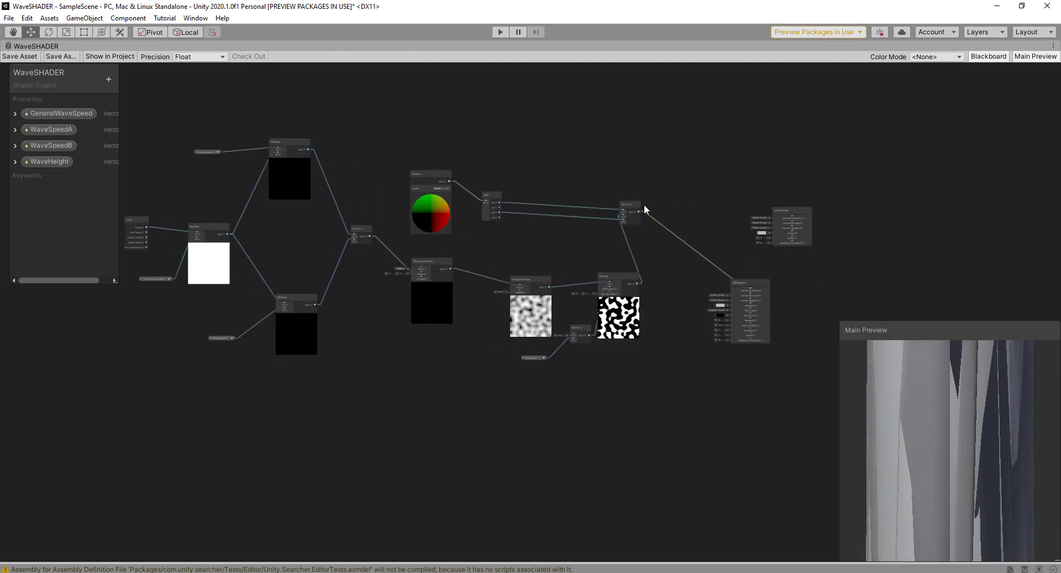
drag(630, 209, 683, 210)
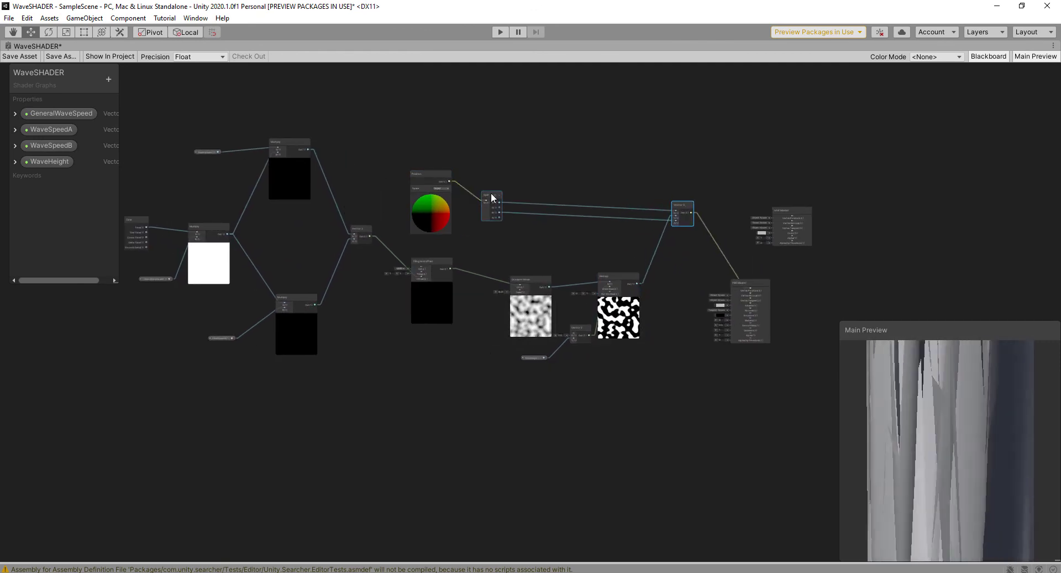
drag(492, 197, 597, 188)
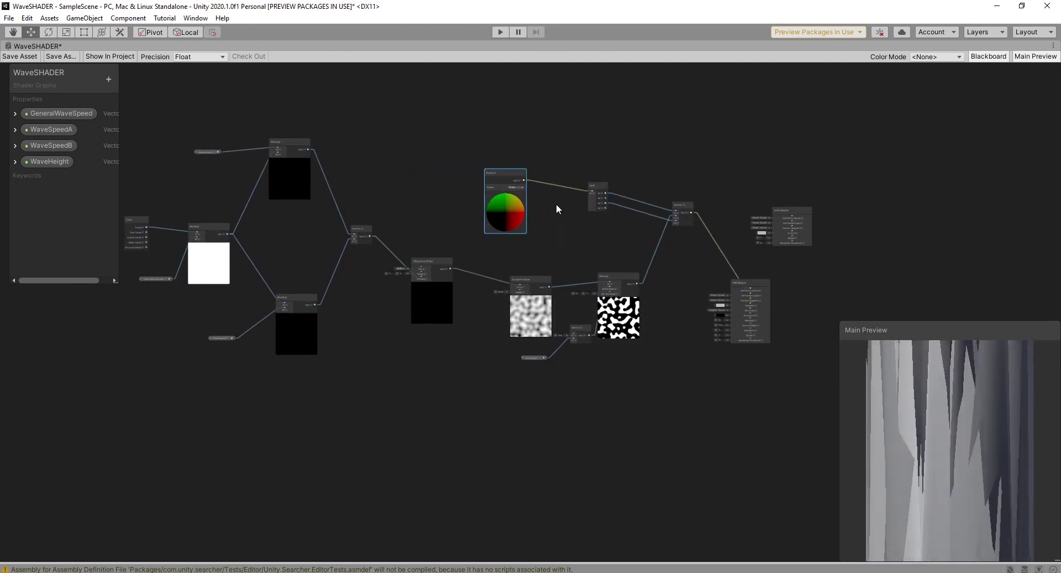
scroll(575, 277, up, 2)
Tidy the graph by shifting Remap, its Vector 2 and WaveHeight nodes, and the Vector 2 before Tiling And Offset
drag(612, 275, 633, 273)
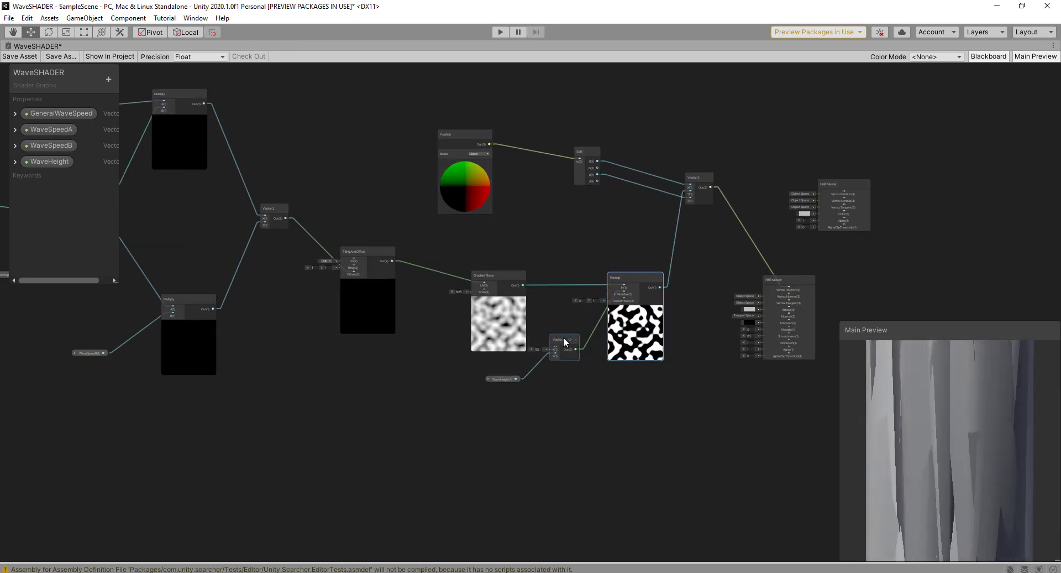
drag(558, 339, 569, 345)
drag(508, 379, 513, 383)
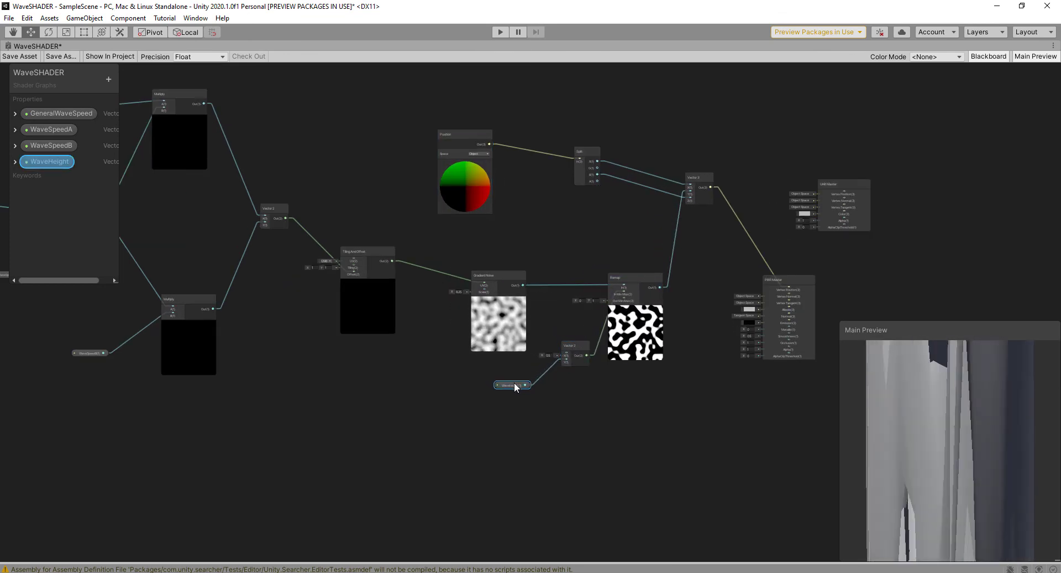
middle_drag(389, 334, 410, 347)
drag(296, 220, 300, 226)
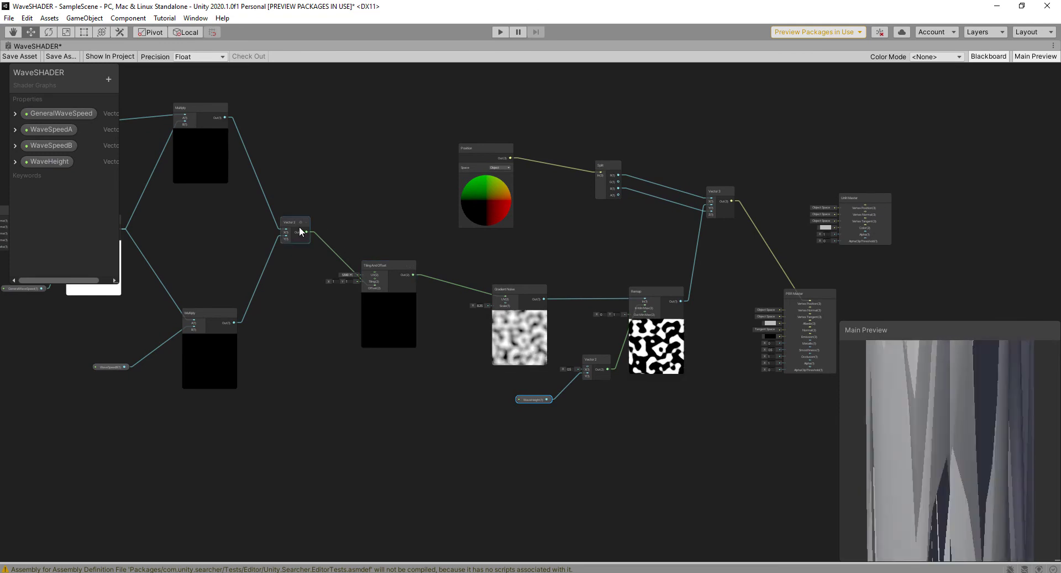
Move the Tiling And Offset node slightly up and right to line it up better with the Vector 2 node feeding it
drag(394, 266, 403, 246)
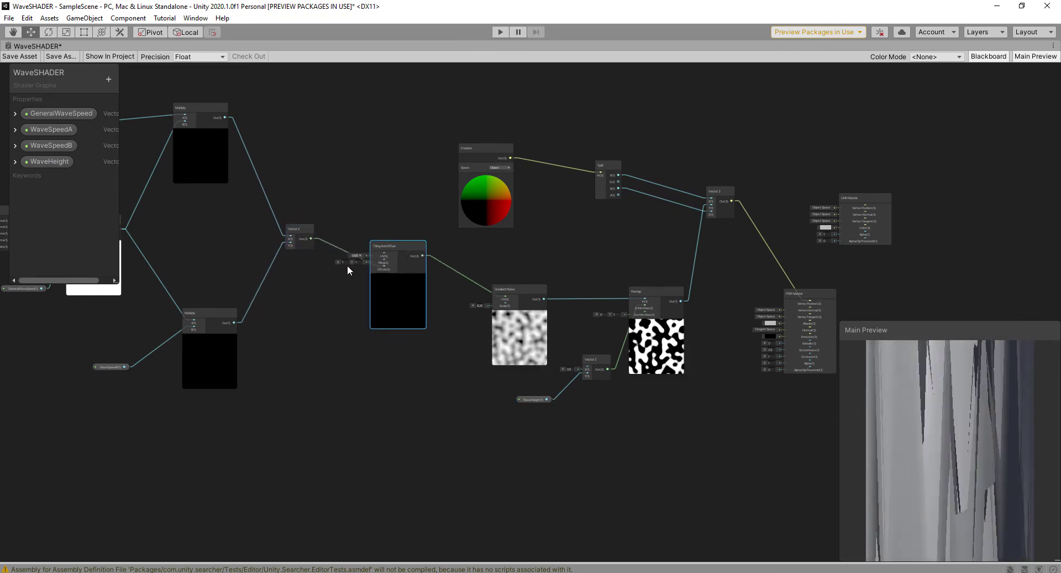
scroll(347, 264, up, 1)
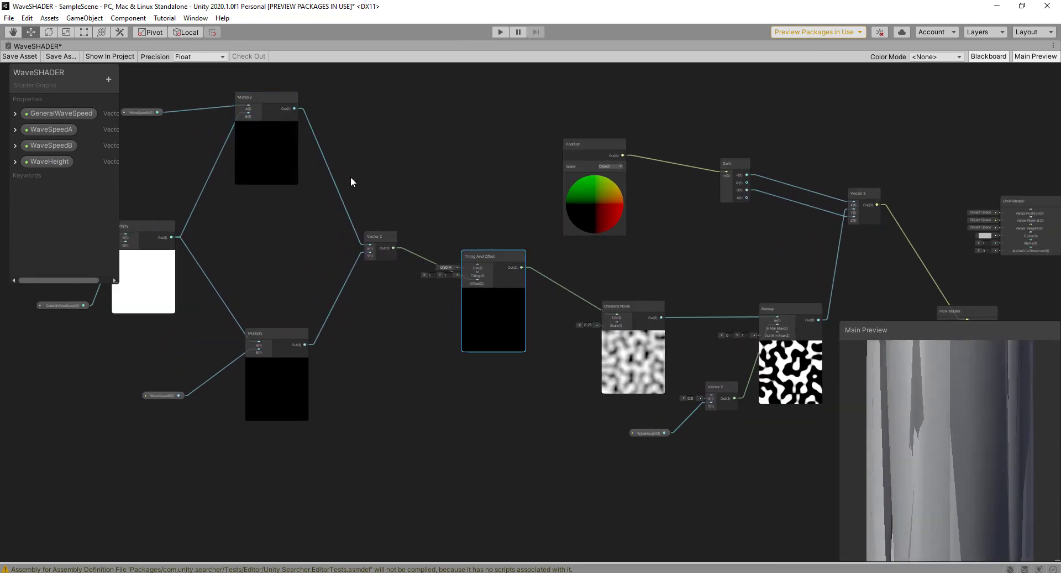
middle_drag(350, 176, 404, 191)
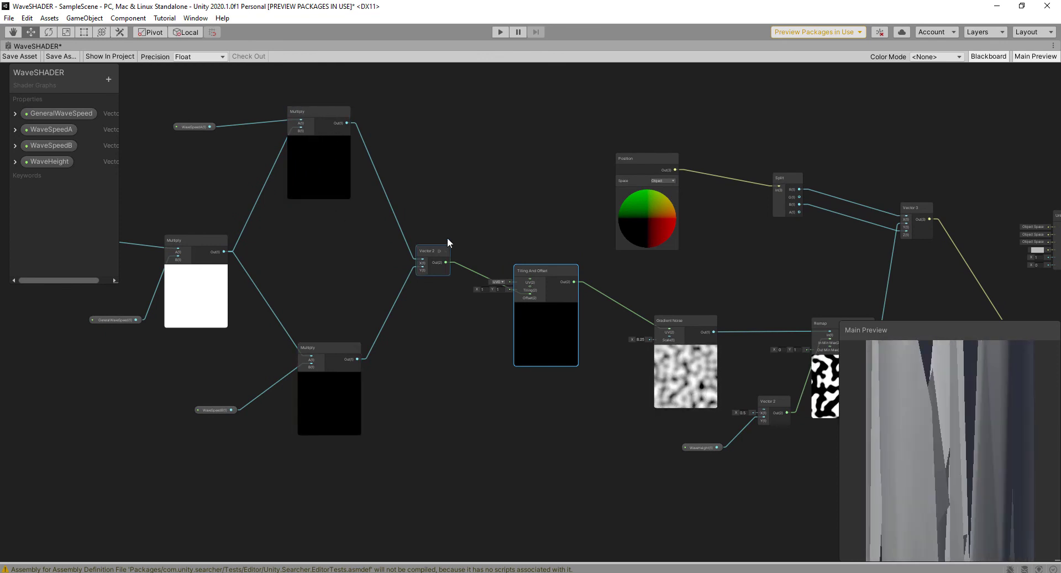
middle_drag(333, 265, 425, 265)
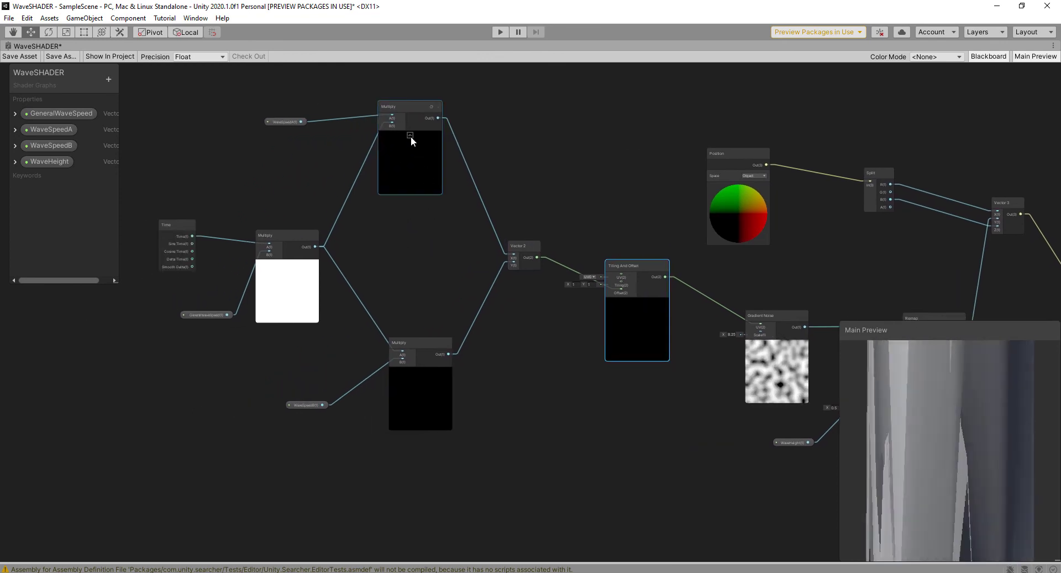
Delete the unused Unlit Master node and move the PBR Master up and right, away from the Vector 3 node
scroll(460, 321, down, 2)
middle_drag(822, 304, 579, 284)
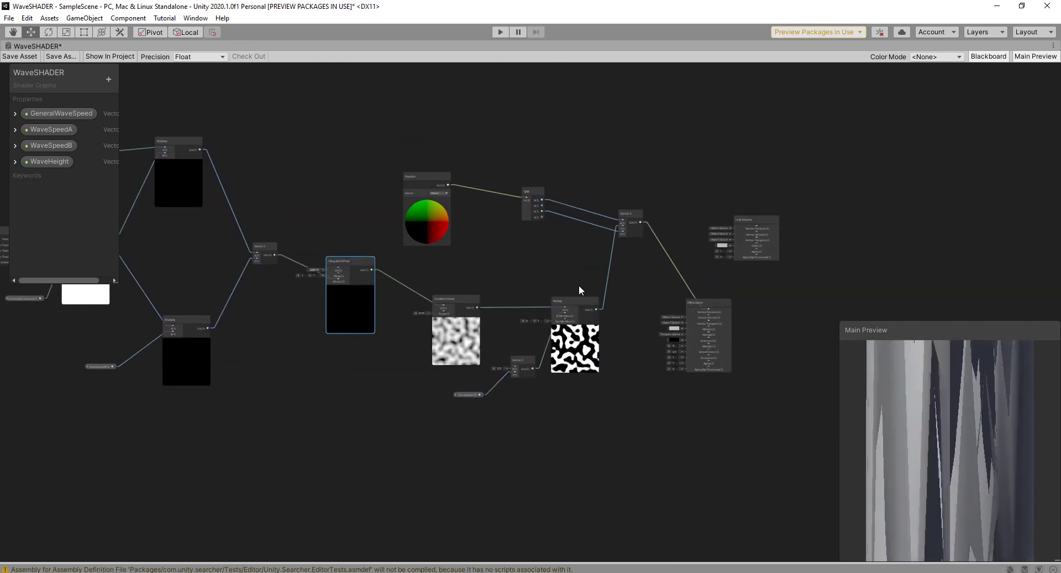
click(756, 219)
key(Delete)
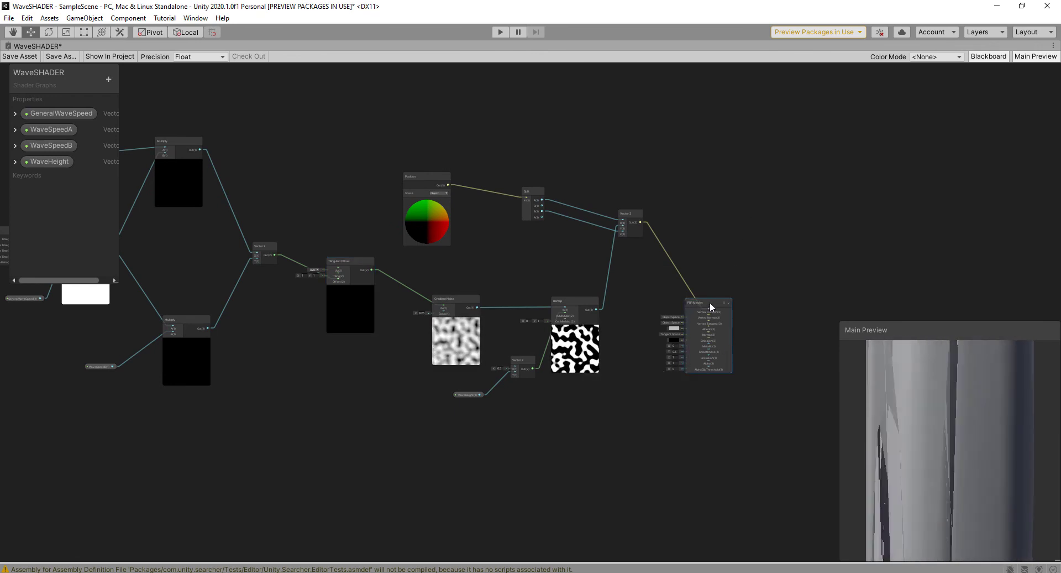
drag(710, 302, 758, 285)
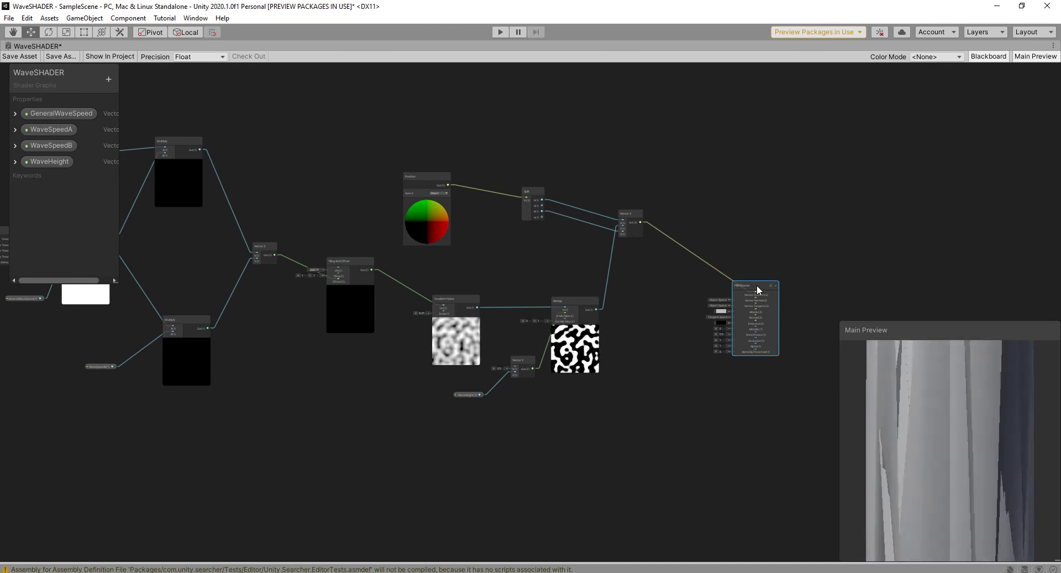
Save the WaveSHADER graph and return from the maximized graph to the Scene view of the LakeSurface waves
scroll(653, 343, down, 3)
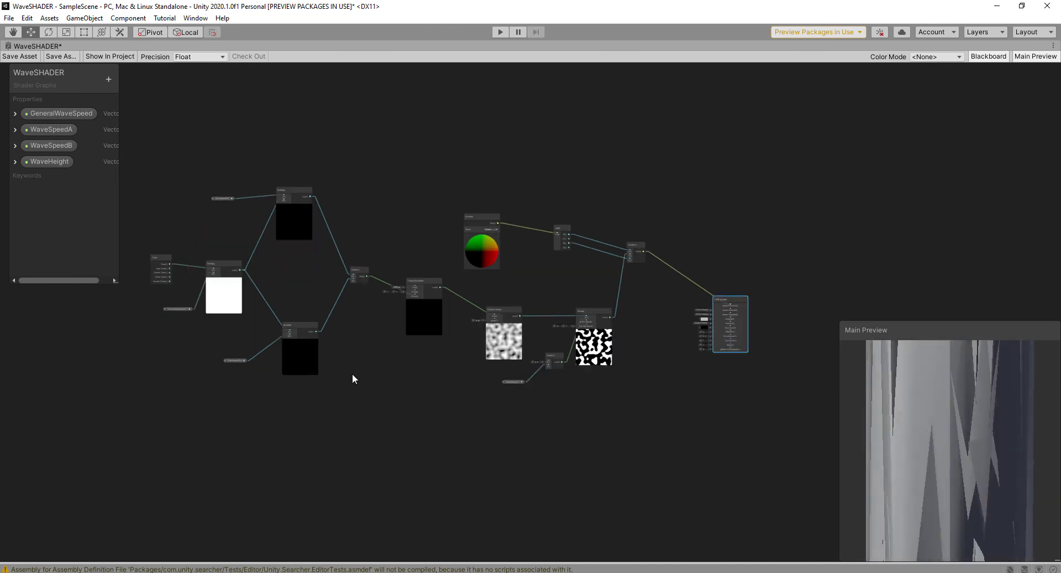
middle_drag(385, 378, 411, 382)
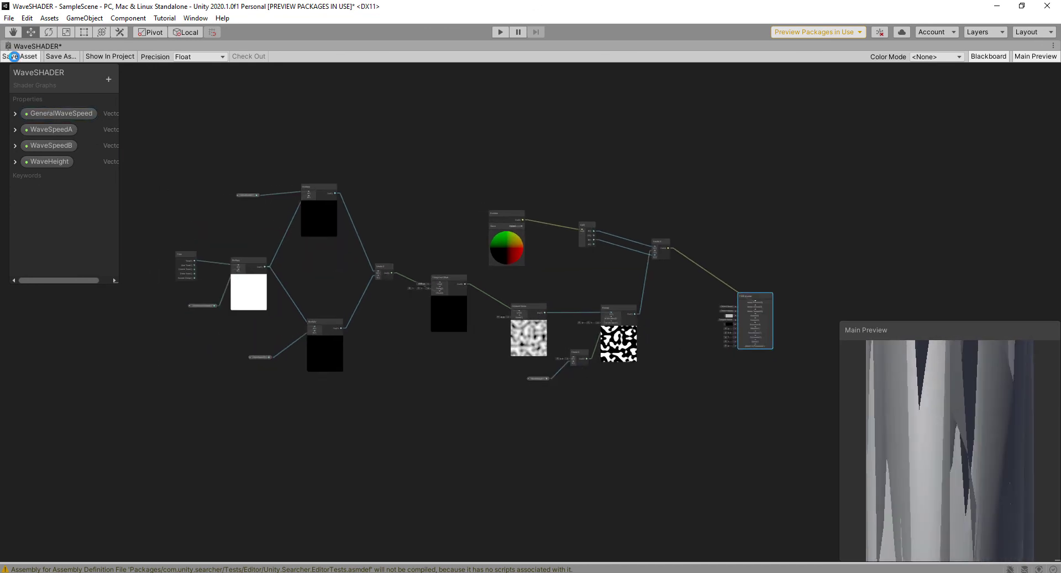
key(shift+space)
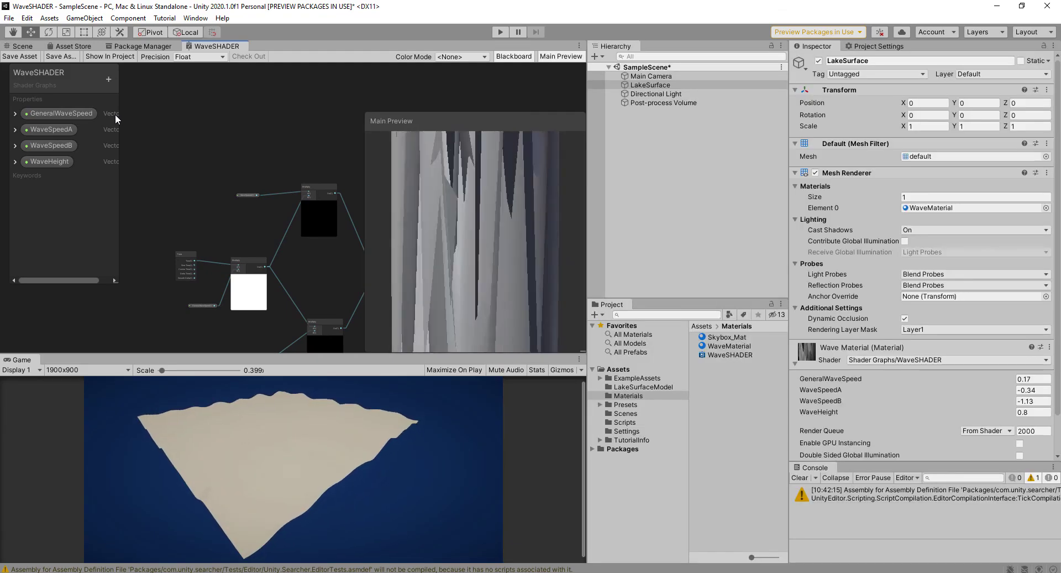
click(22, 46)
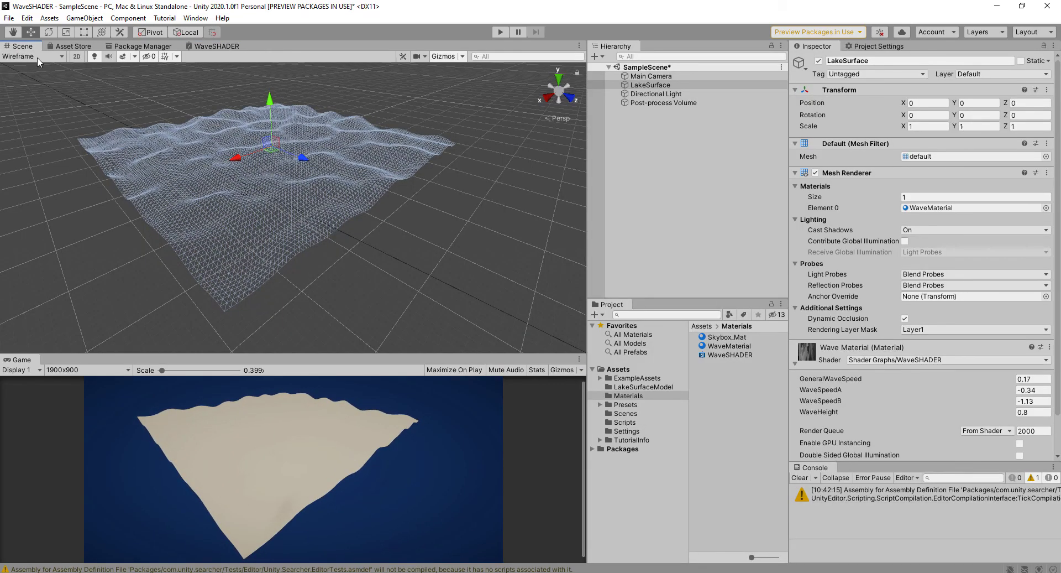
mouse_move(349, 242)
middle_down()
mouse_move(362, 249)
mouse_move(353, 230)
middle_up()
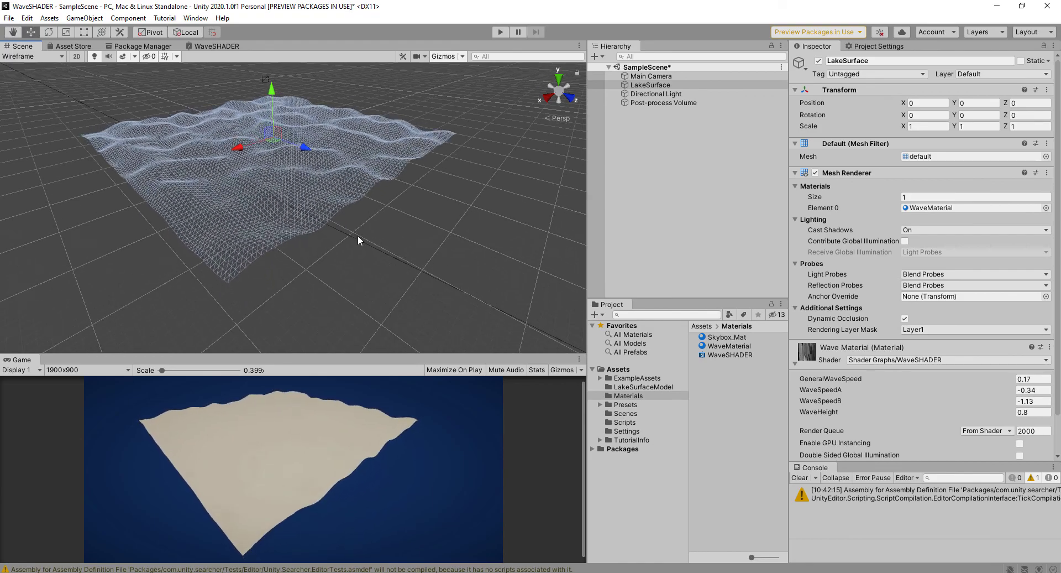